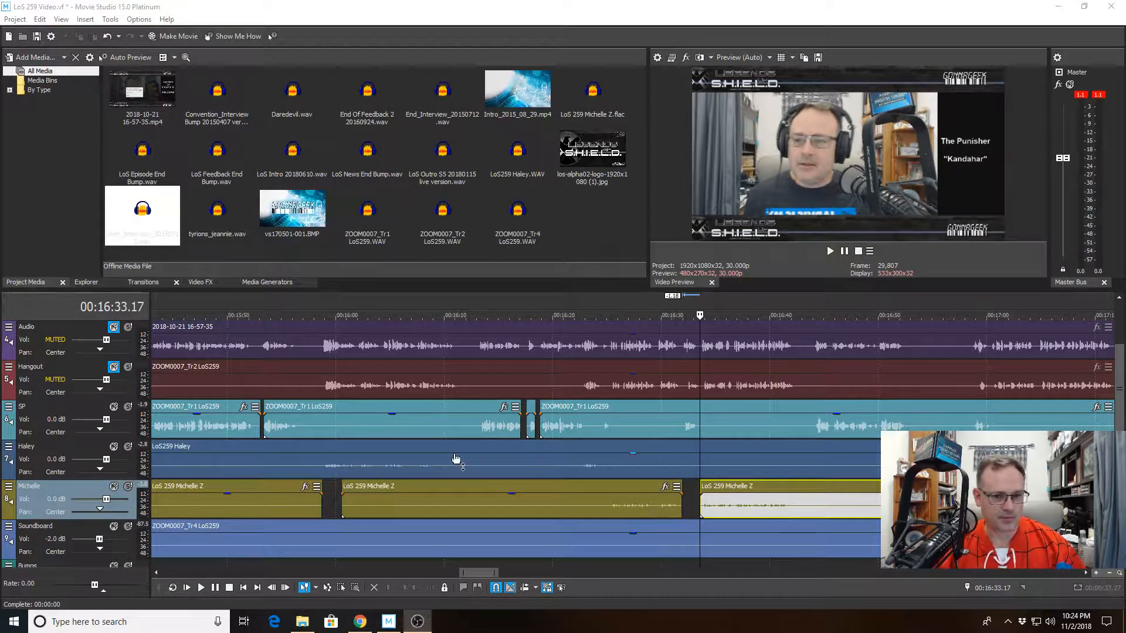
Place the playback cursor at 00:15:58.23 and test playback from there in short bursts
left_click(319, 313)
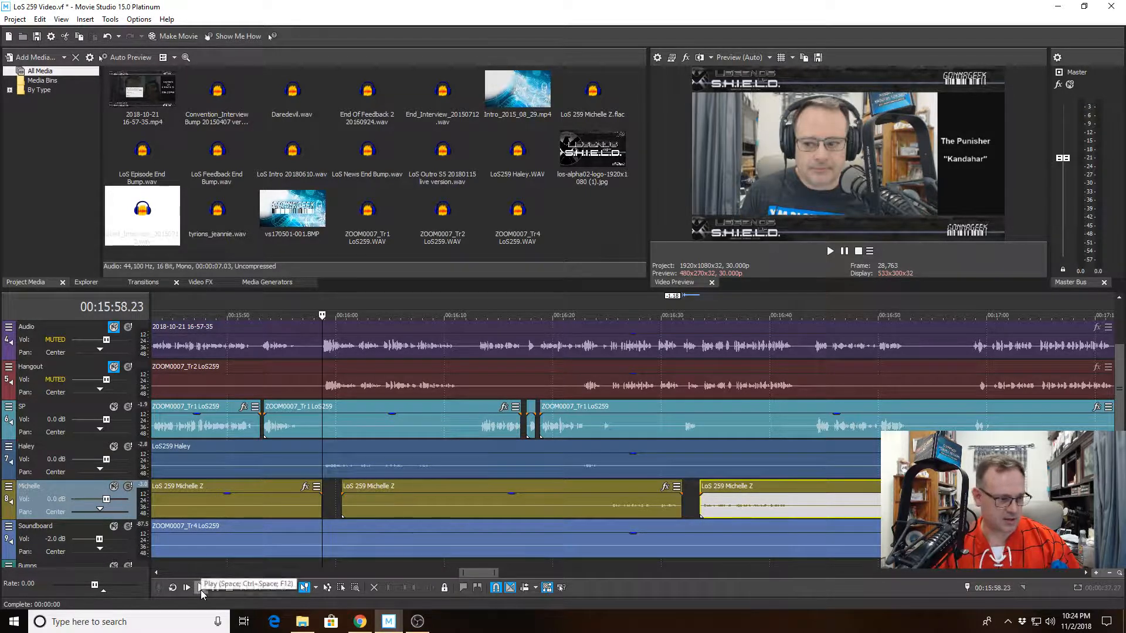
left_click(200, 588)
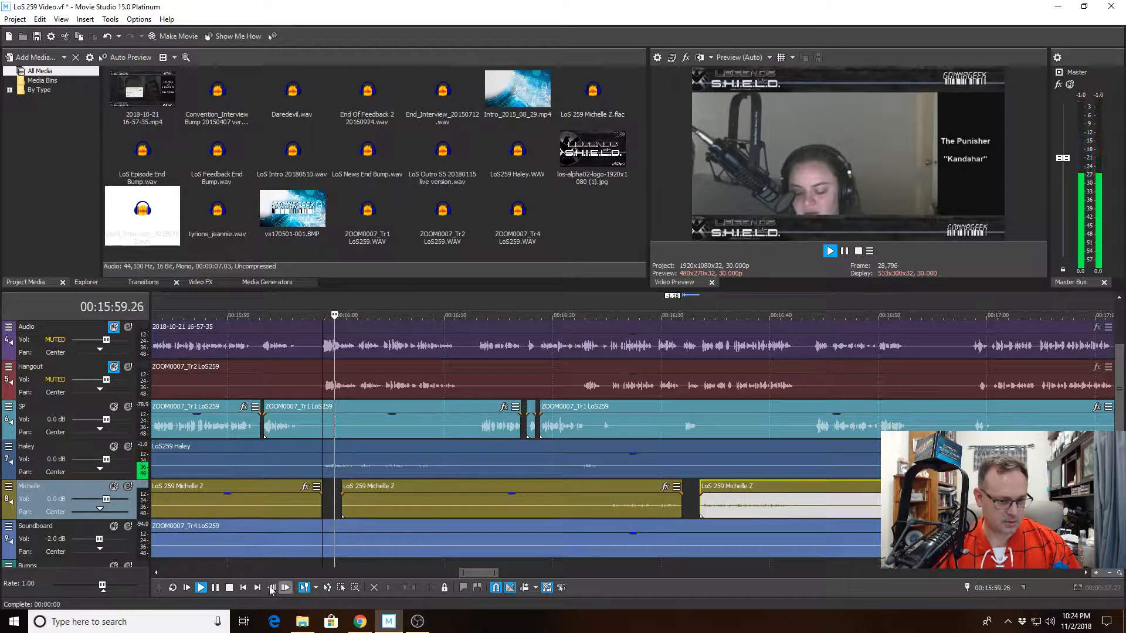
left_click(229, 588)
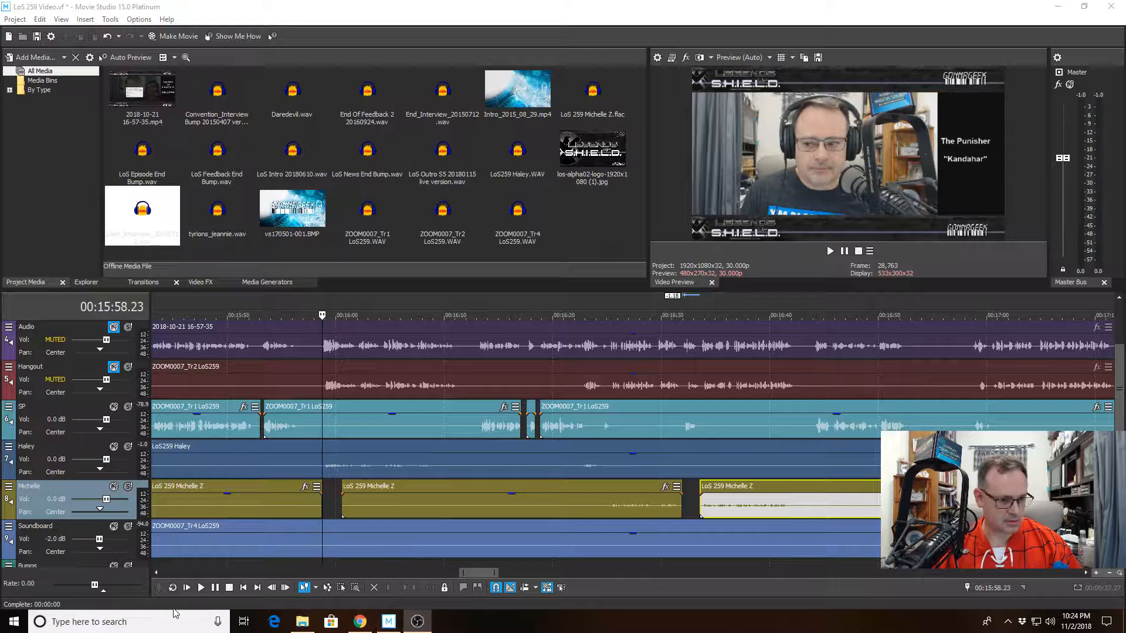
left_click(201, 588)
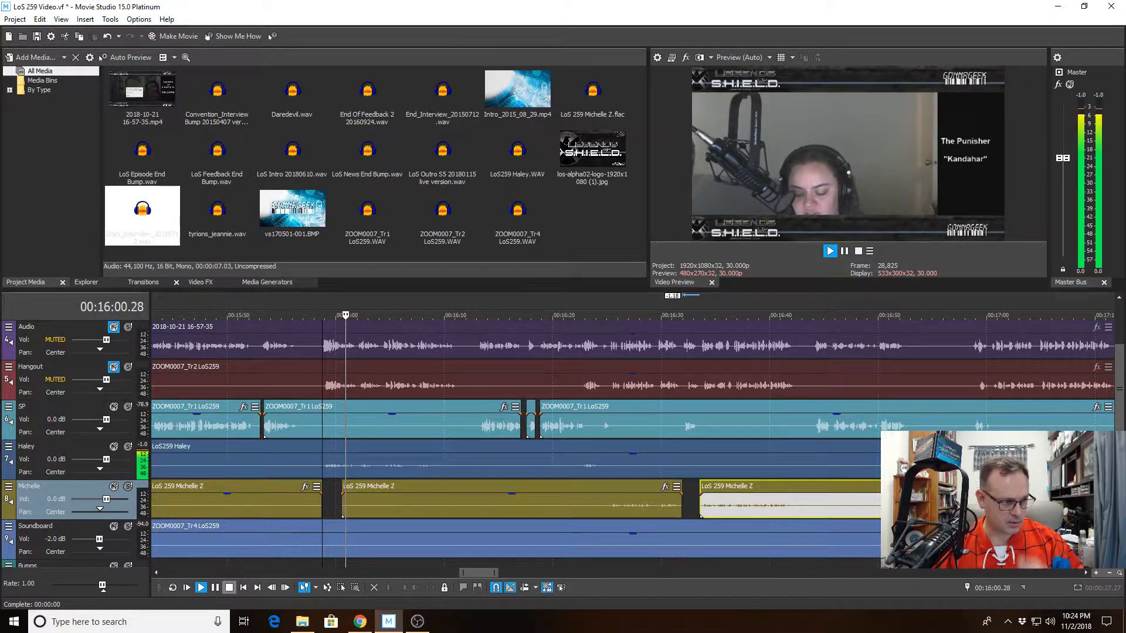
key("space")
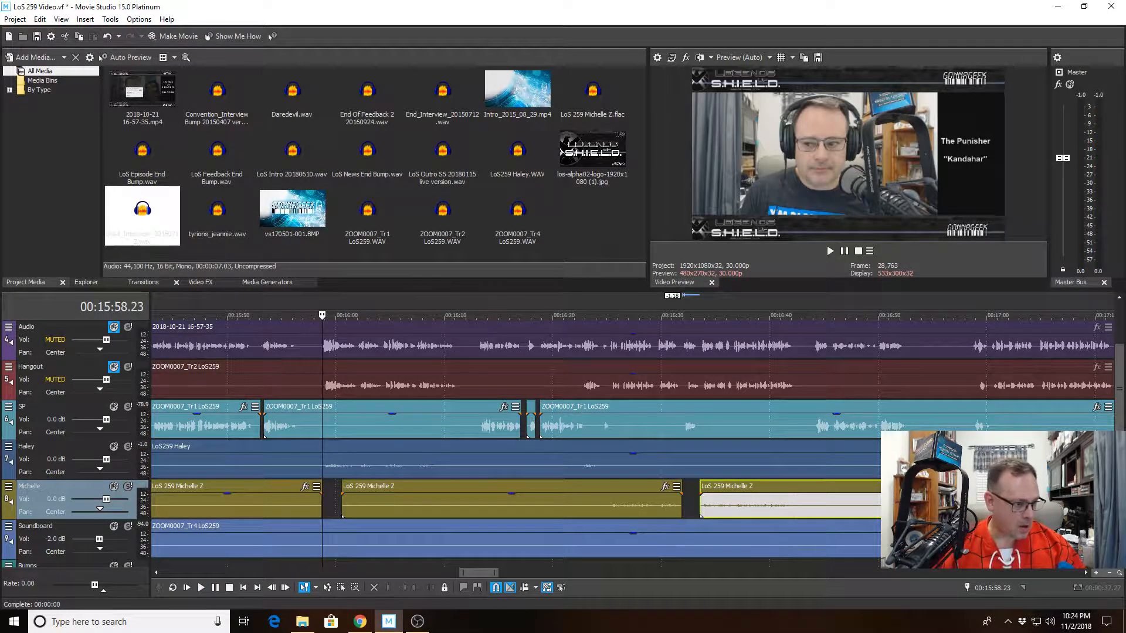
key("alt+Tab")
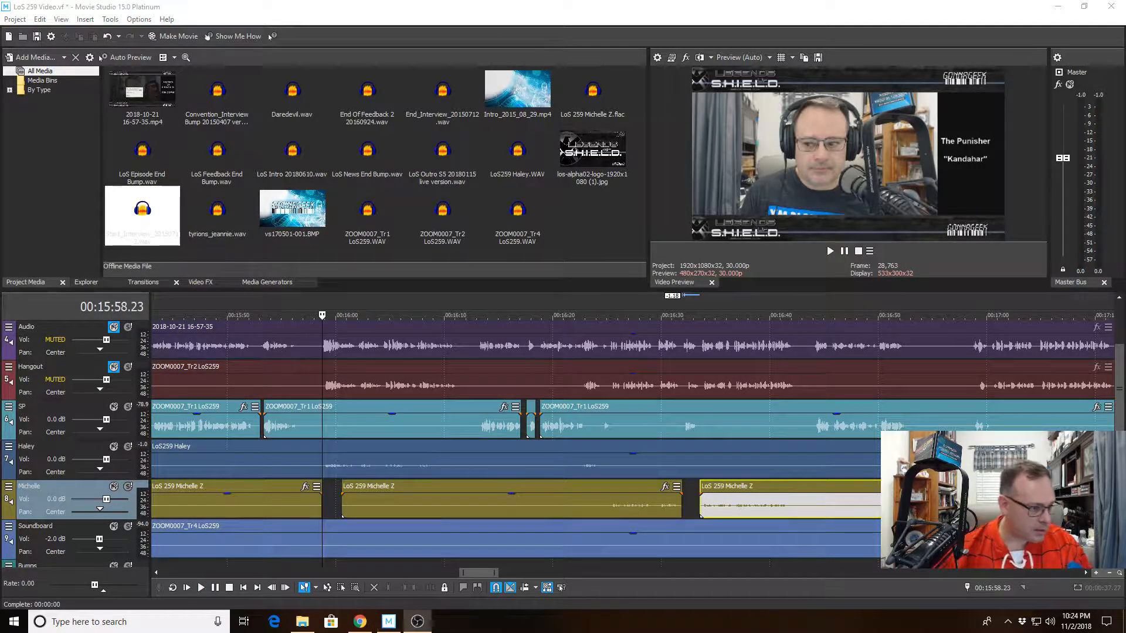
Play the episode from 00:15:58.23 to about 00:16:51, following the speech waveforms on the individual speaker tracks
left_click(200, 588)
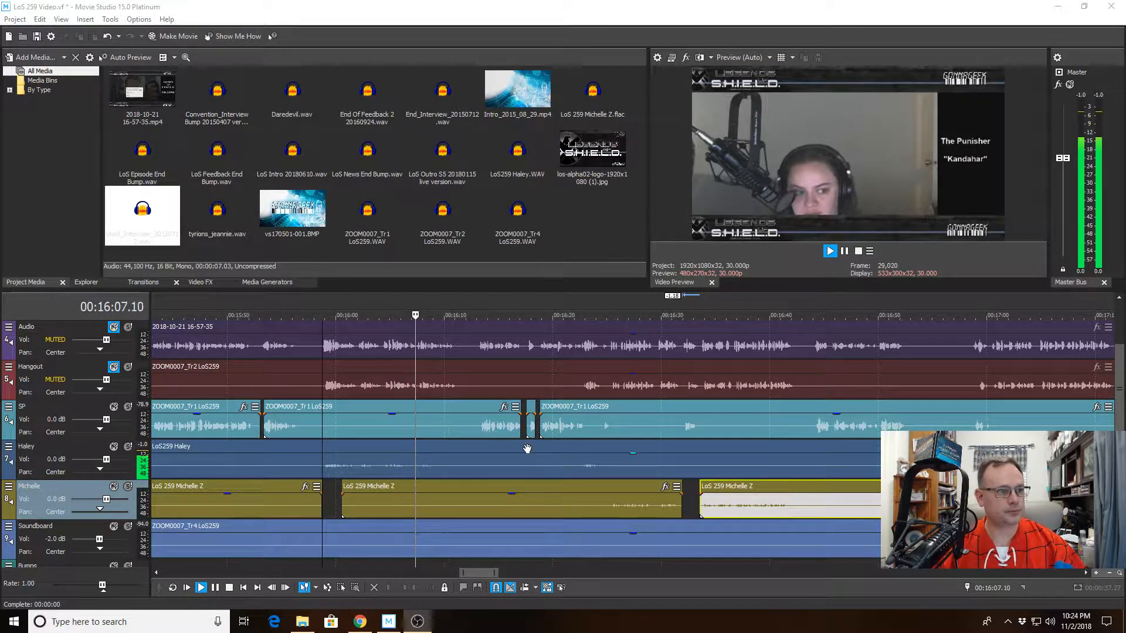
scroll(571, 446, "up", 1)
scroll(736, 466, "up", 1)
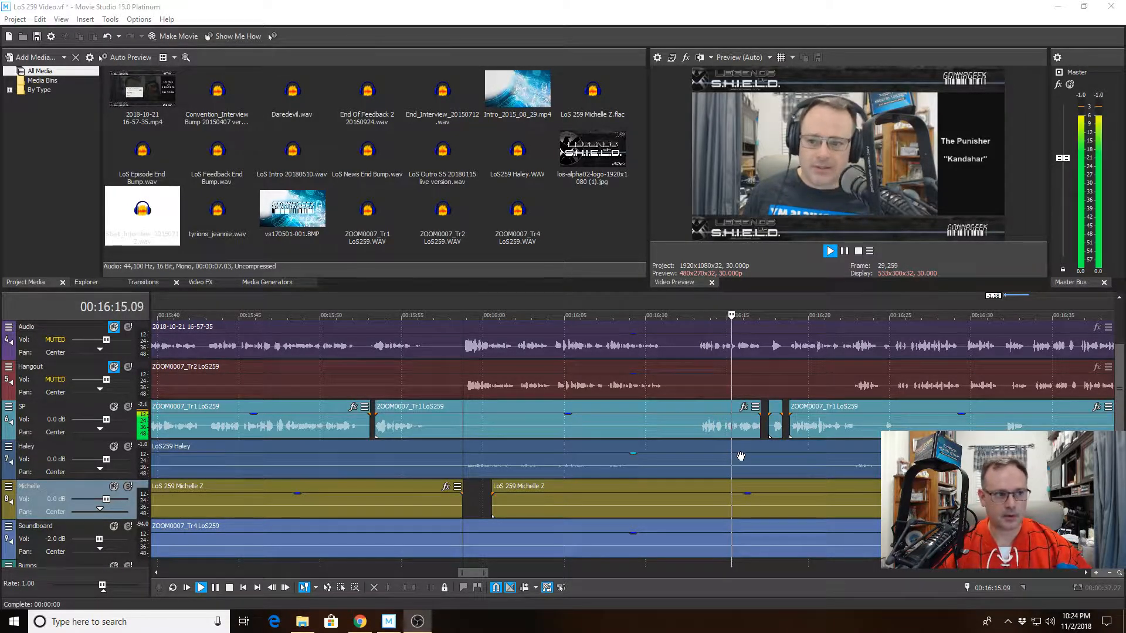
scroll(736, 445, "down", 1)
scroll(737, 437, "down", 1)
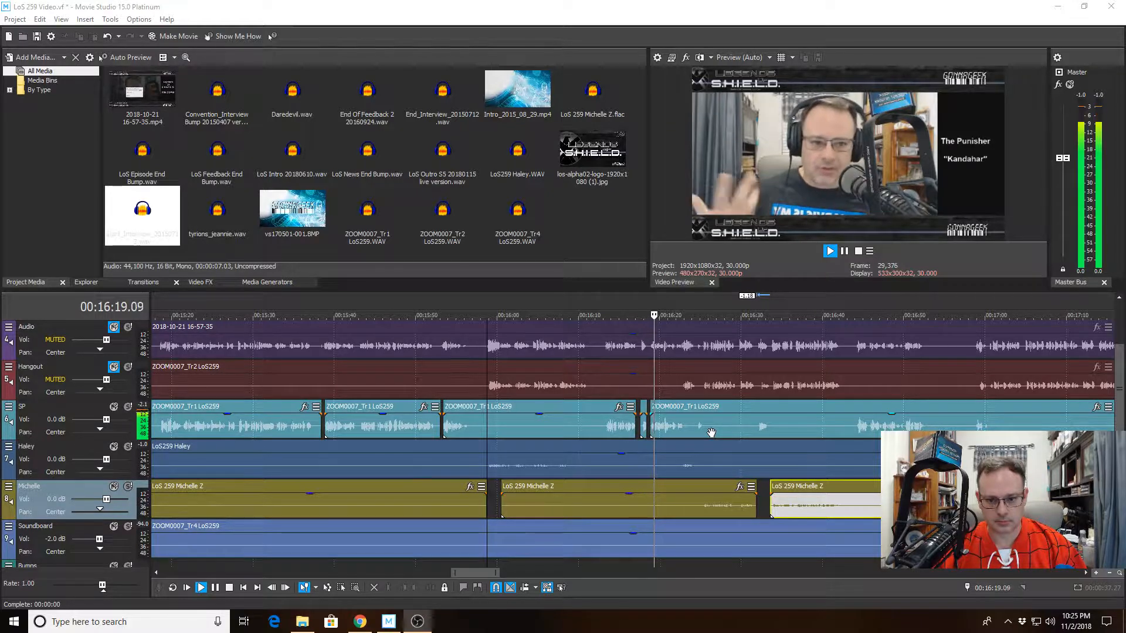
scroll(711, 433, "up", 1)
scroll(711, 432, "up", 1)
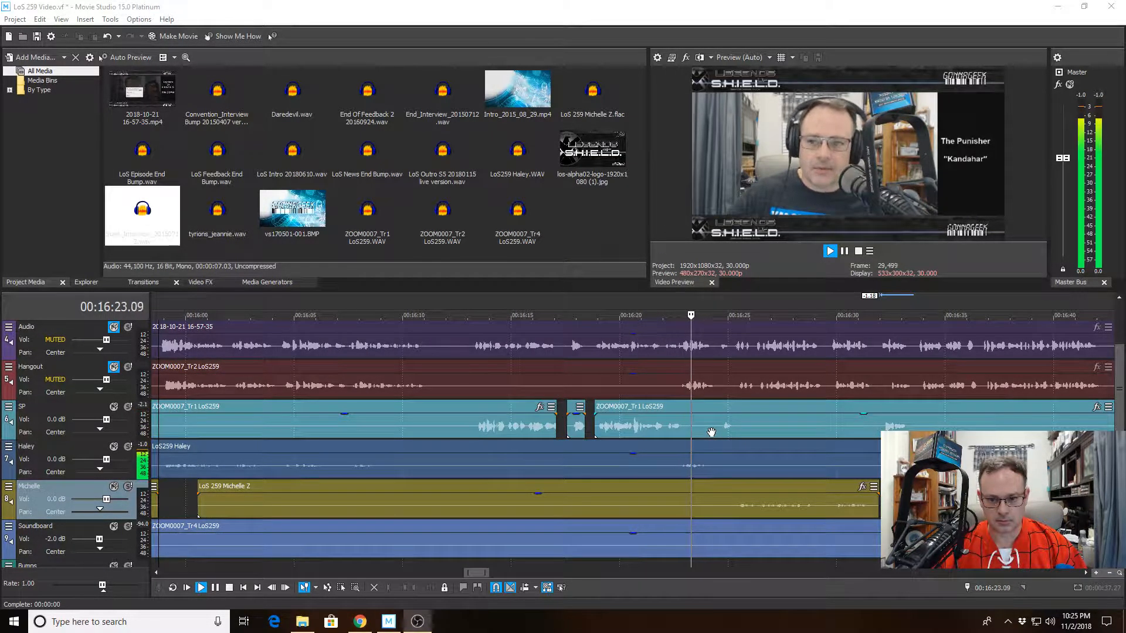
scroll(711, 433, "down", 1)
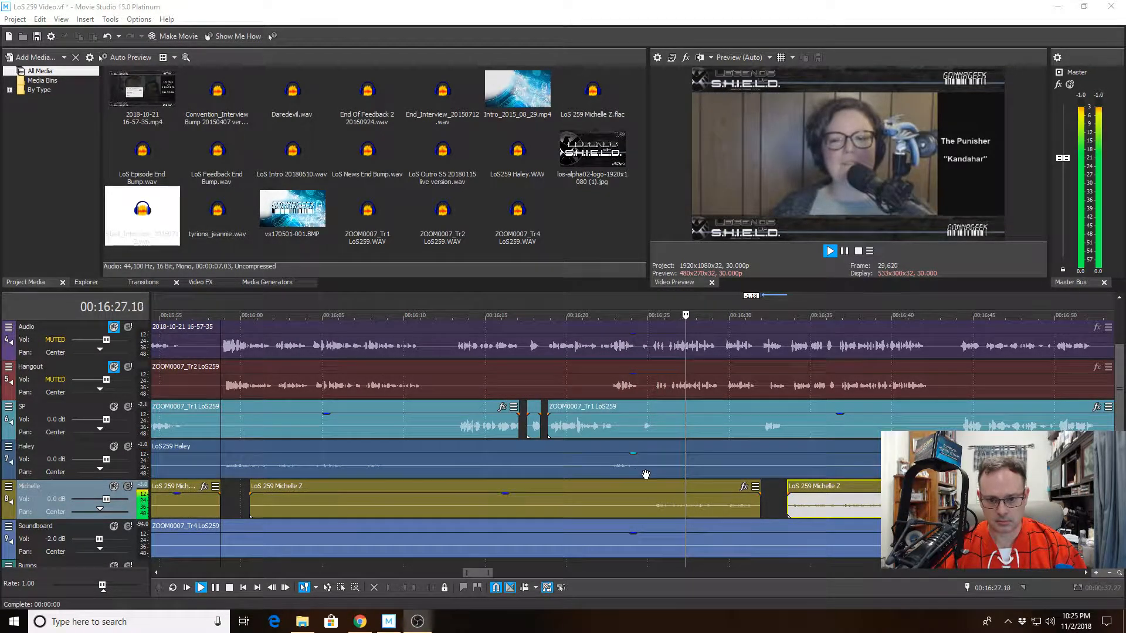
scroll(658, 444, "down", 1)
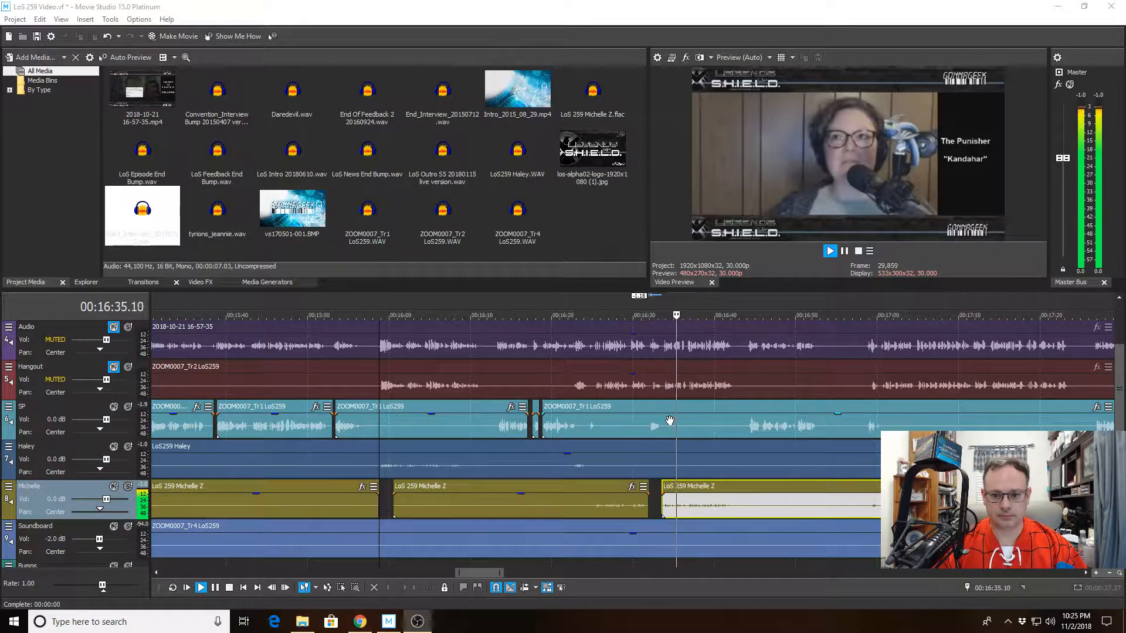
scroll(669, 421, "up", 2)
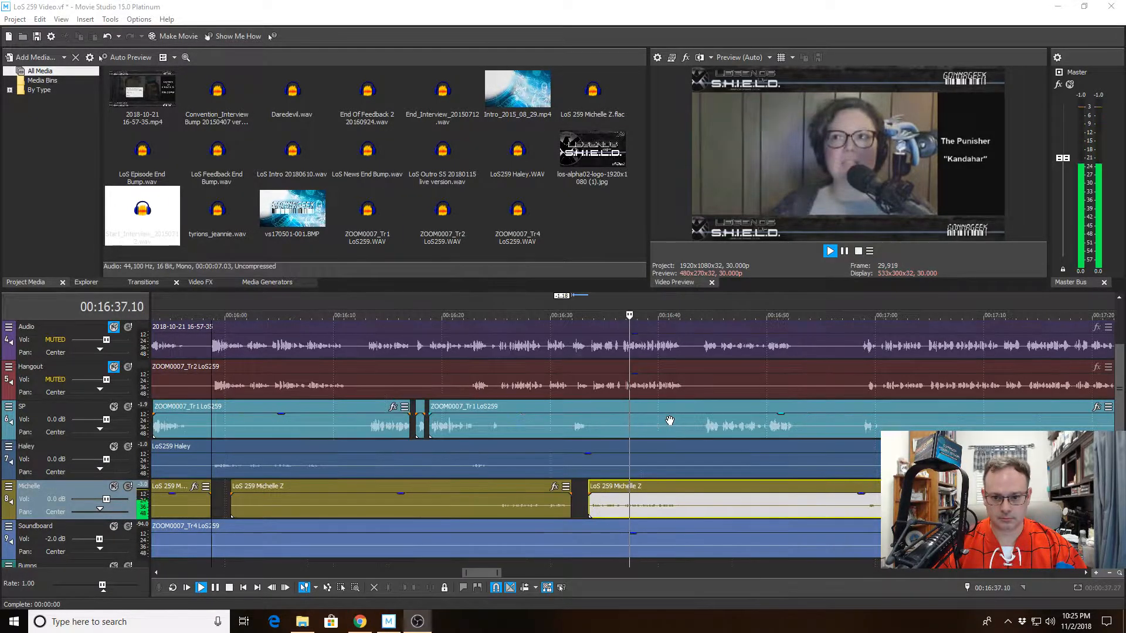
scroll(670, 420, "up", 1)
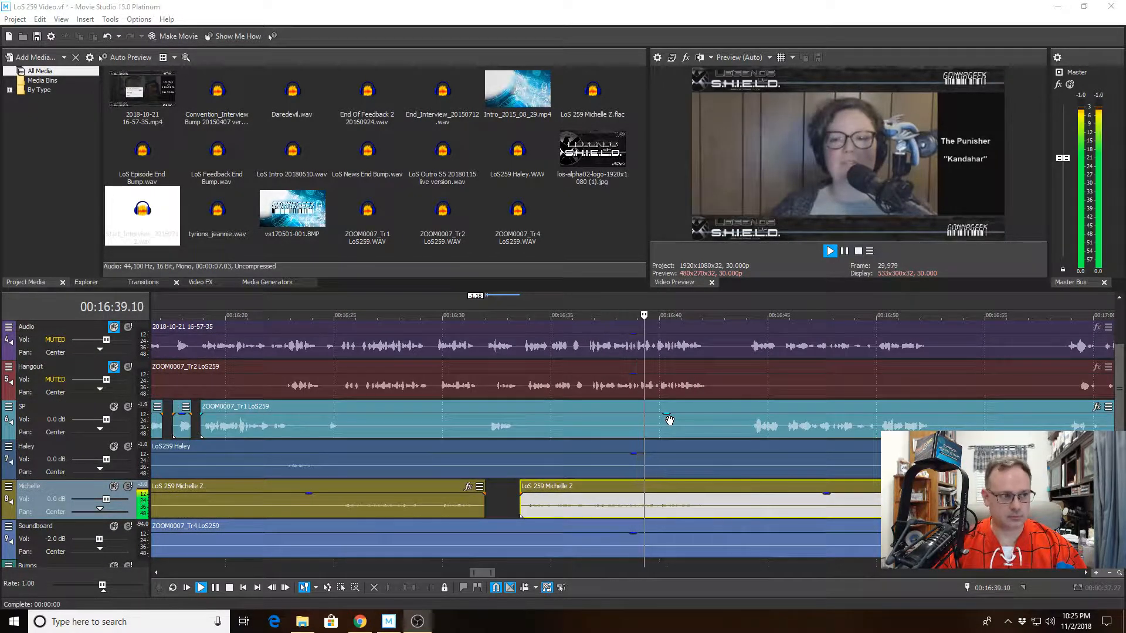
scroll(670, 421, "down", 1)
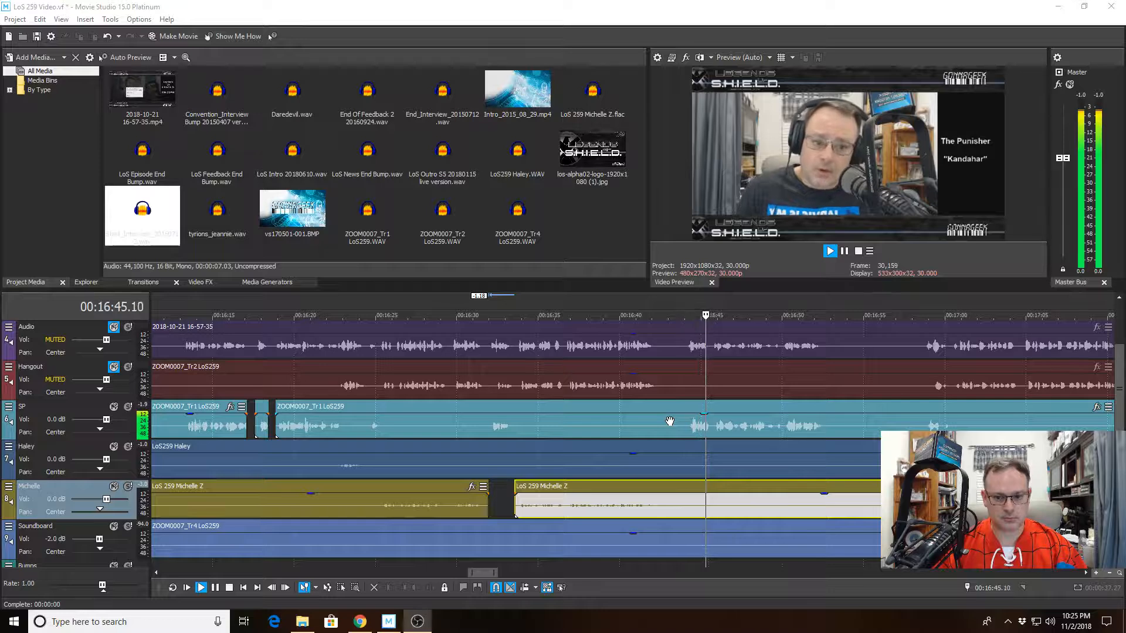
scroll(669, 421, "down", 1)
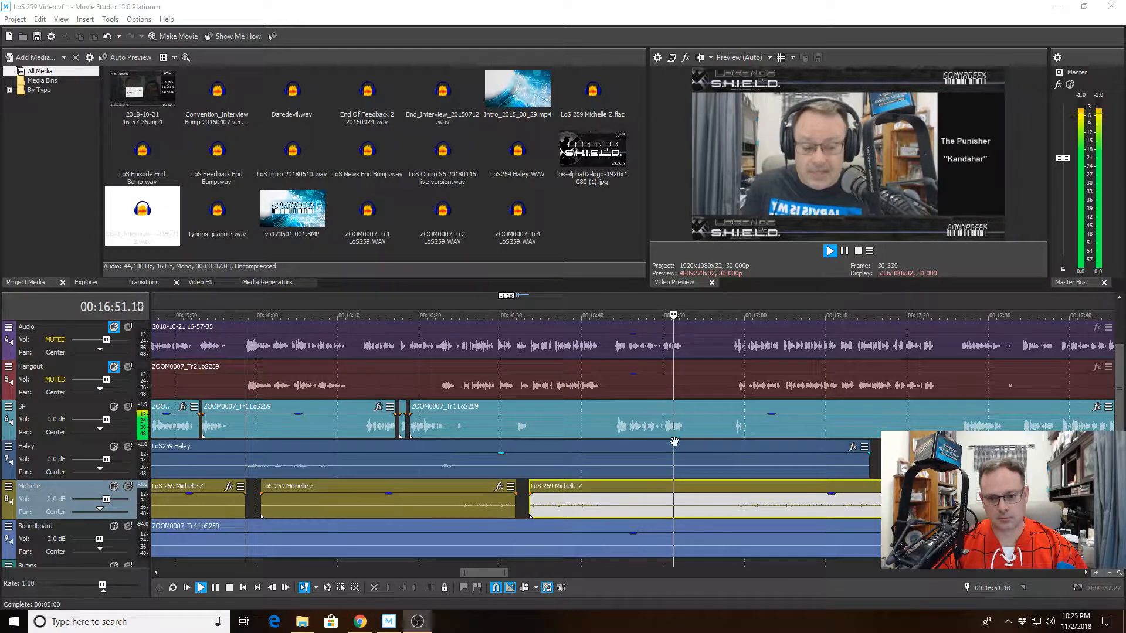
Split the SP track's audio clip at 00:16:48.29 and trim the start of the second piece to 00:16:50.01
left_click(640, 428)
scroll(640, 430, "up", 2)
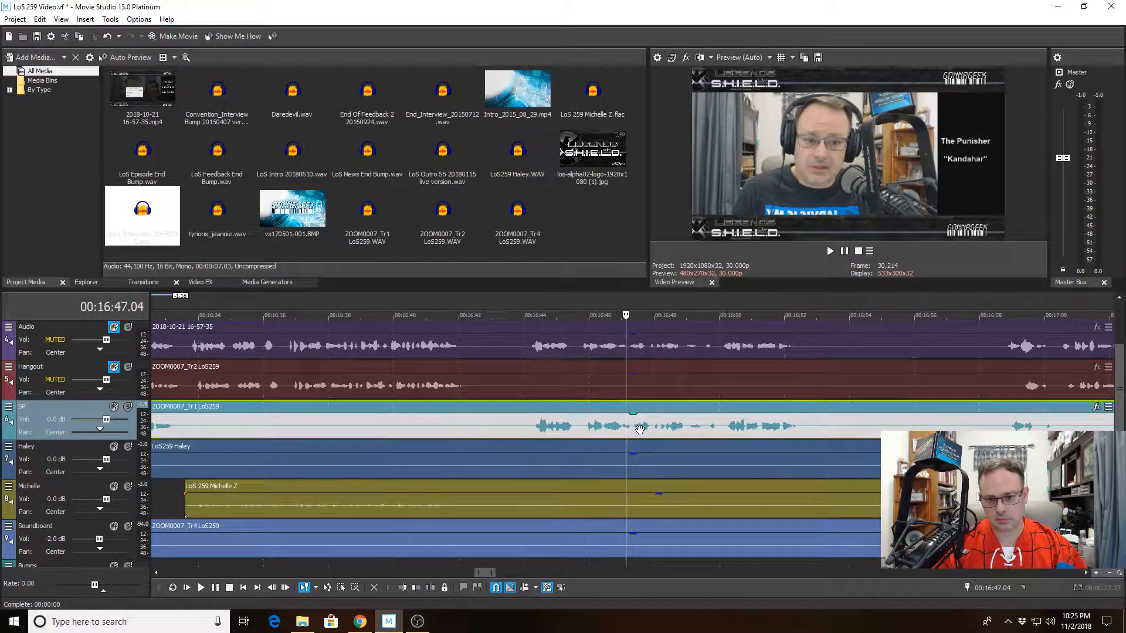
key("space")
scroll(674, 437, "up", 1)
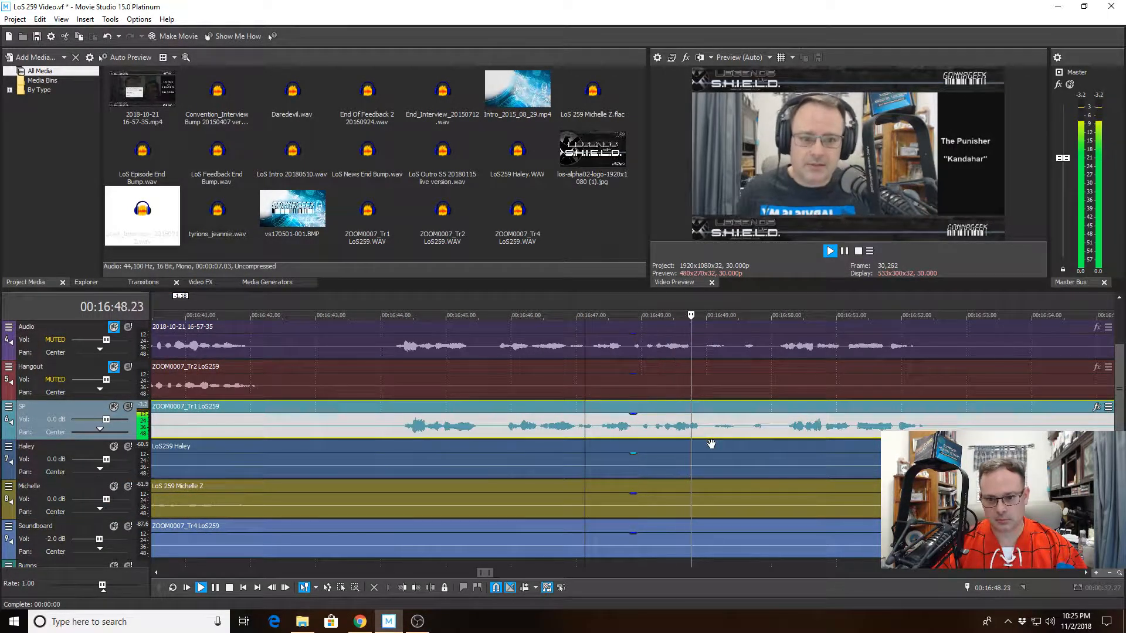
left_click(703, 465)
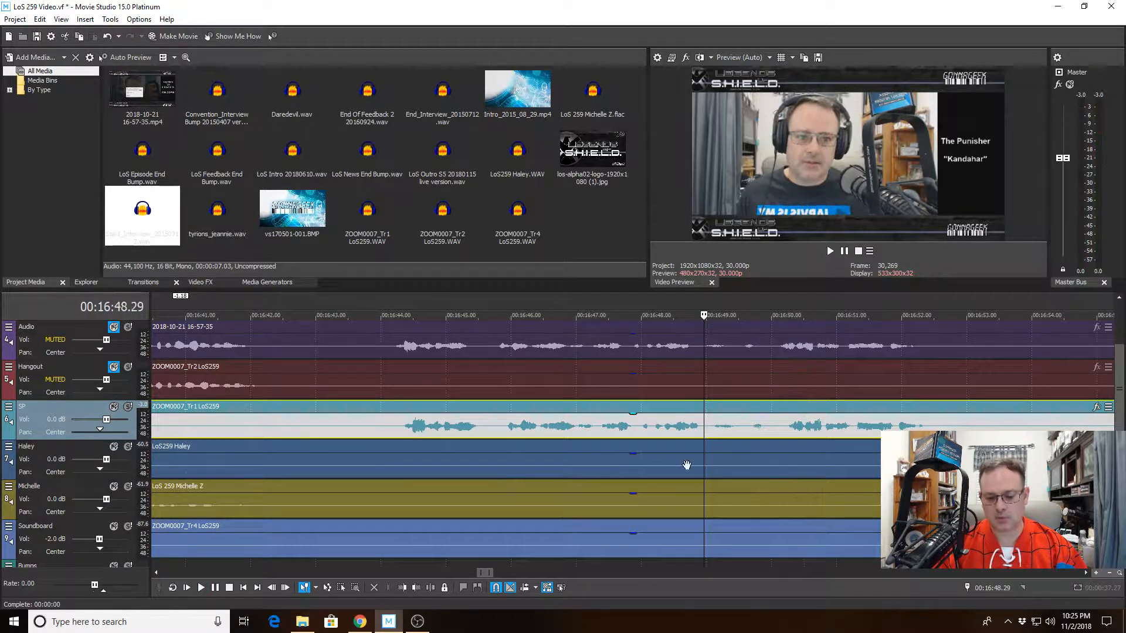
key("s")
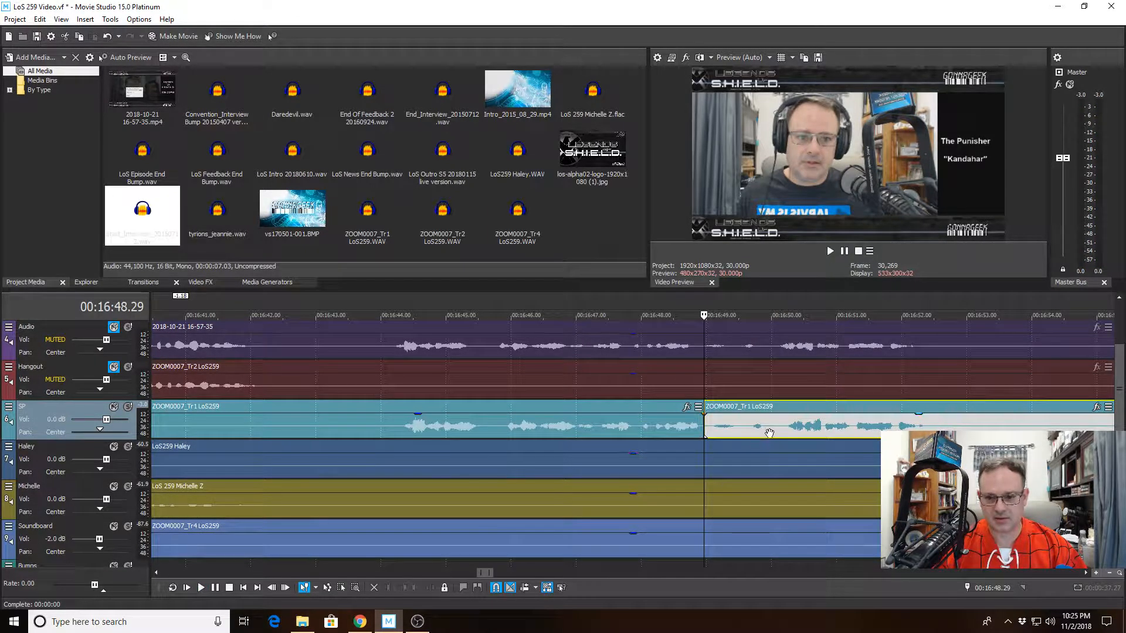
left_click(772, 431)
left_click(402, 587)
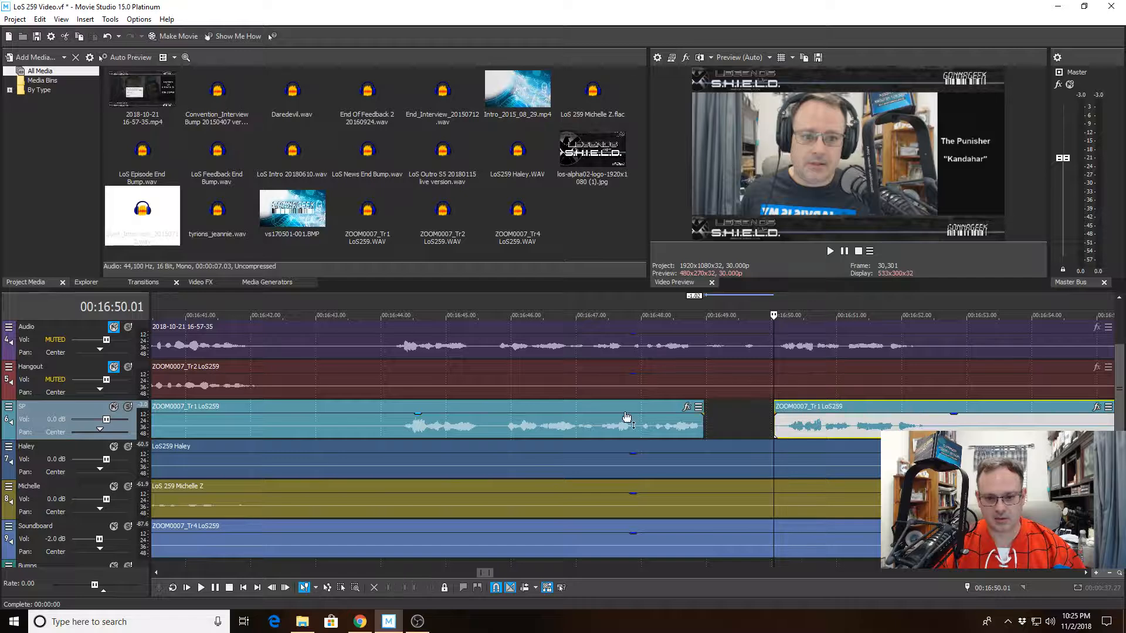
Play the SP track across the new gap, from about 00:16:47 to 00:16:55, to check the edit
left_click(616, 410)
key("space")
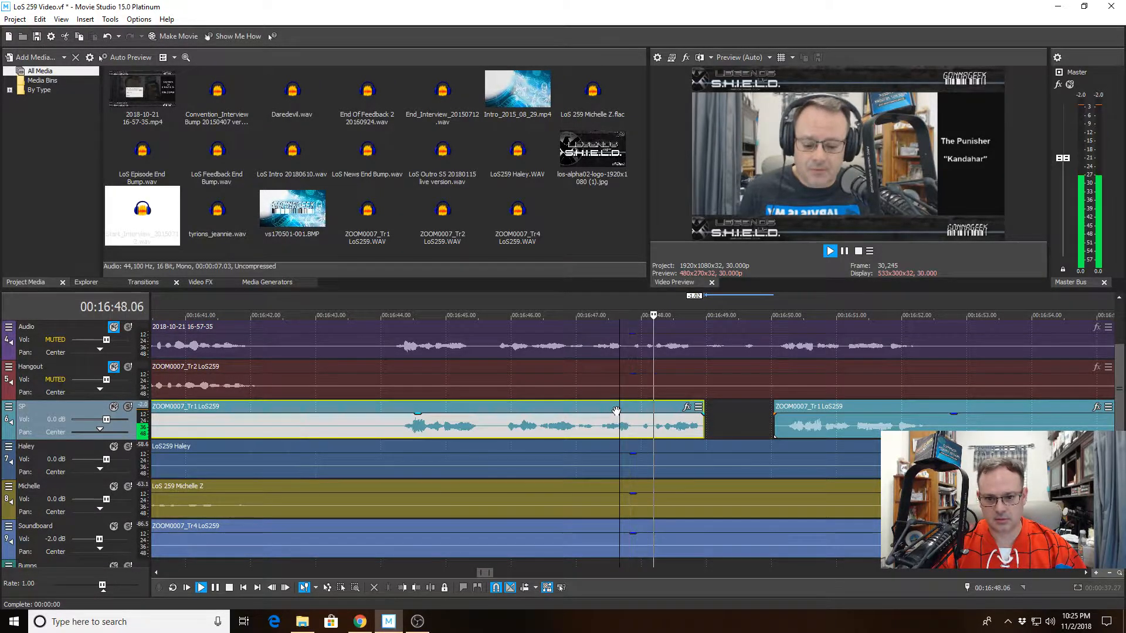
scroll(617, 413, "down", 5)
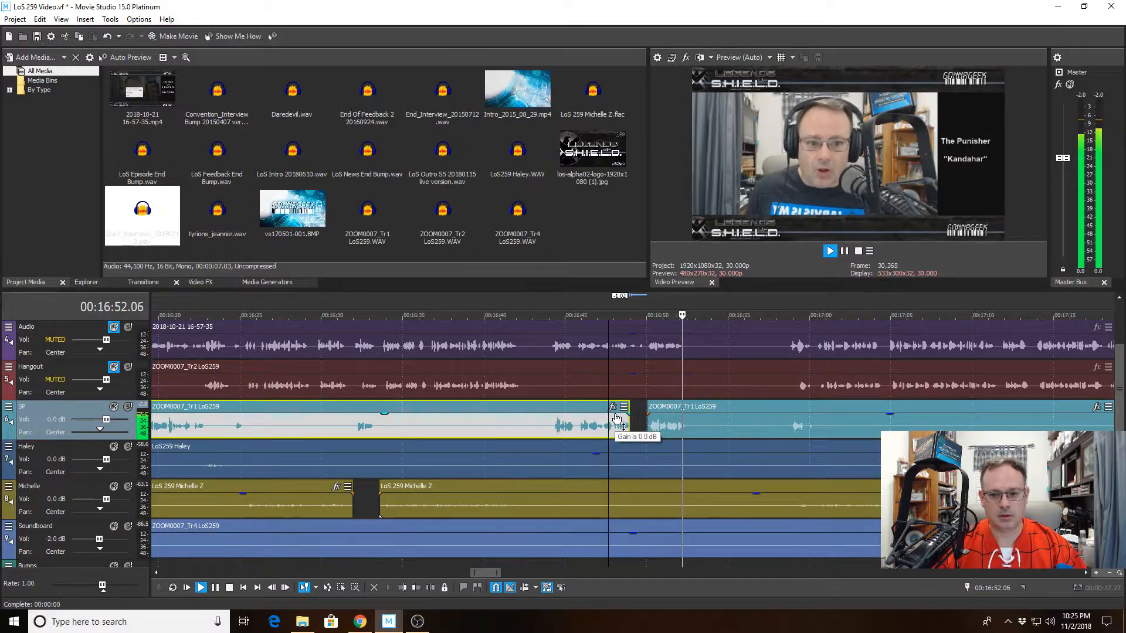
scroll(621, 418, "down", 2)
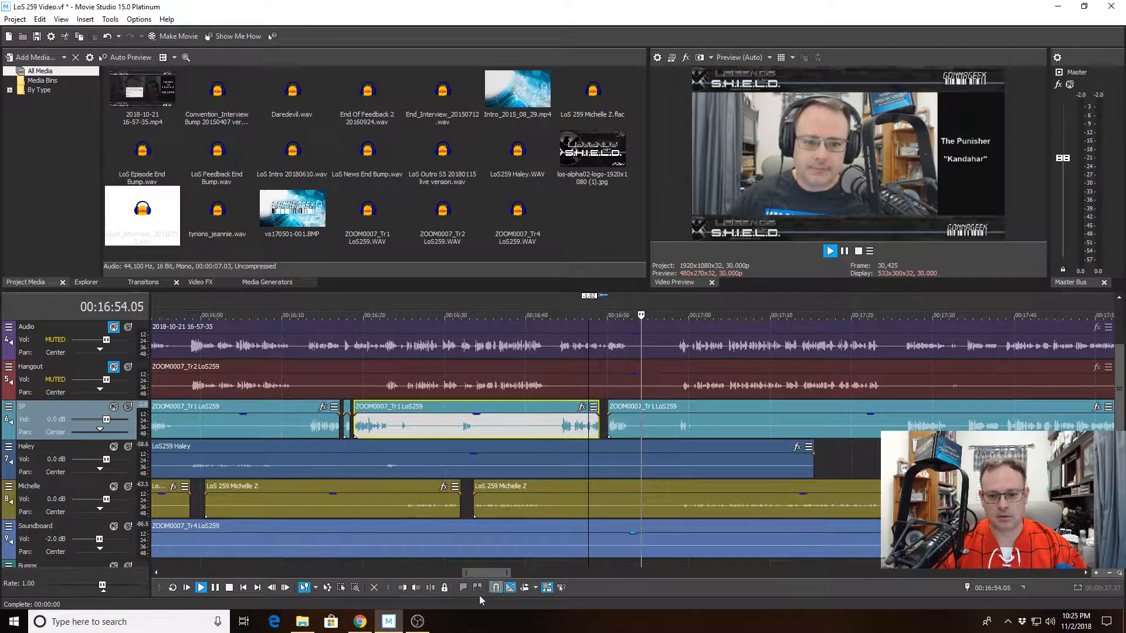
left_click(208, 586)
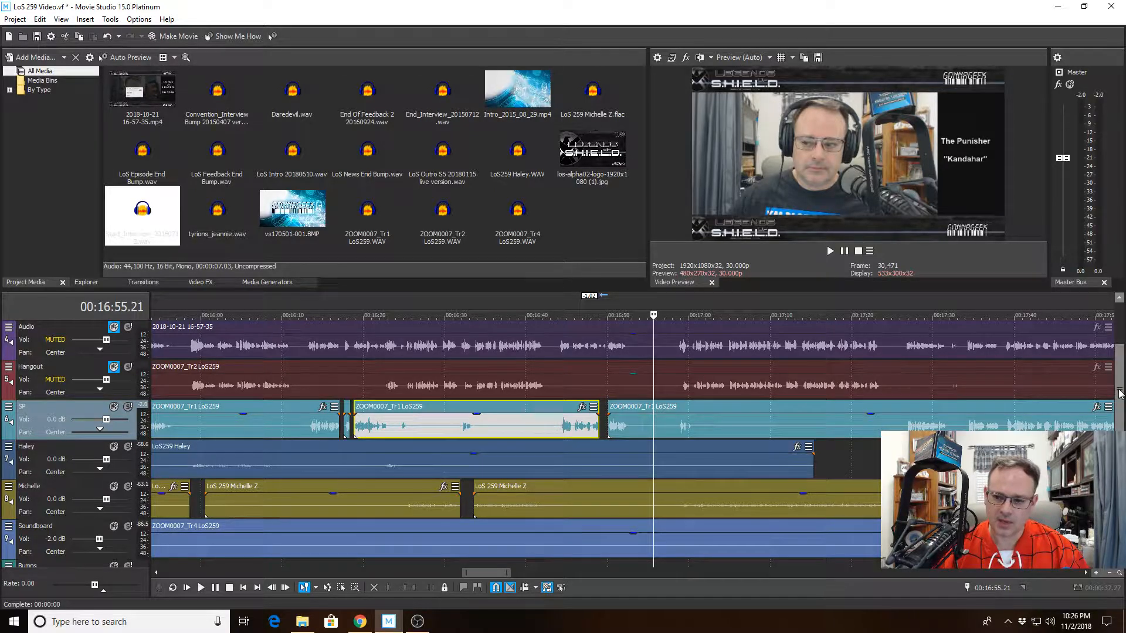
Examine the Video, Audio and Hangout tracks above the SP track, comparing the Hangout and SP clips around 00:16:18 to 00:16:41
mouse_move(1120, 393)
left_mouse_down()
mouse_move(1119, 376)
mouse_move(1119, 394)
left_mouse_up()
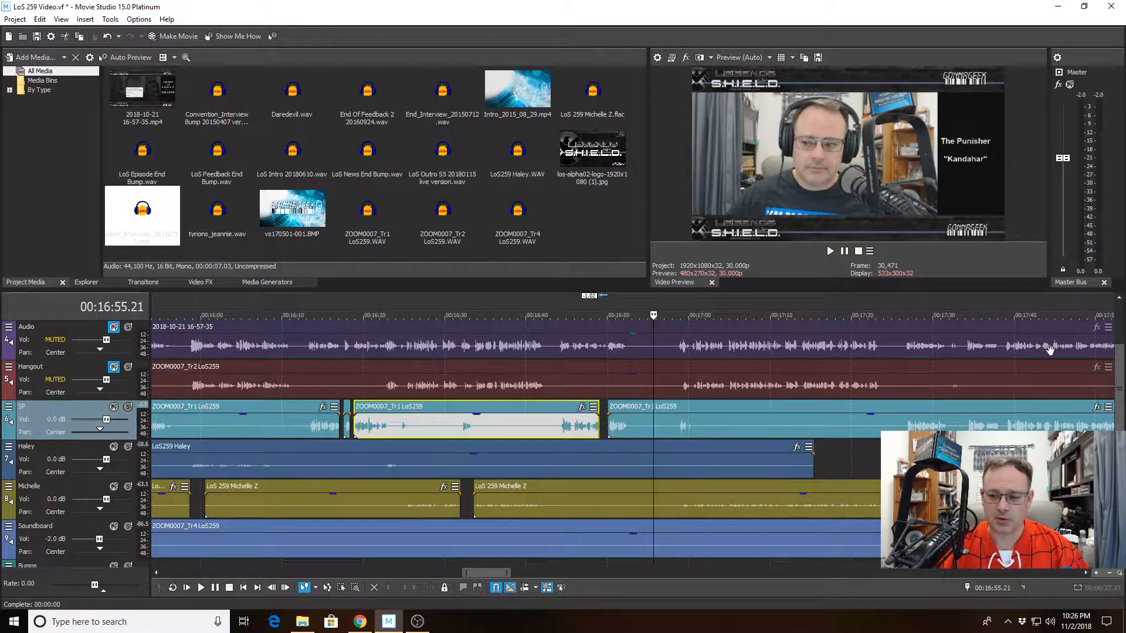
left_click_drag(1120, 380, 1122, 336)
scroll(549, 325, "down", 2)
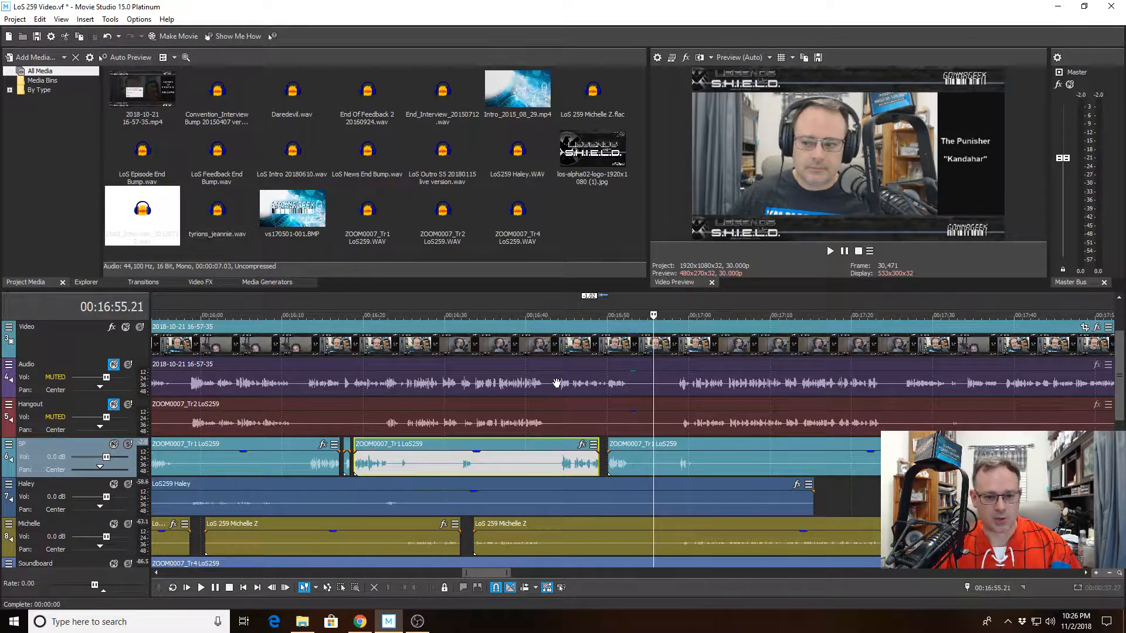
left_click(357, 416)
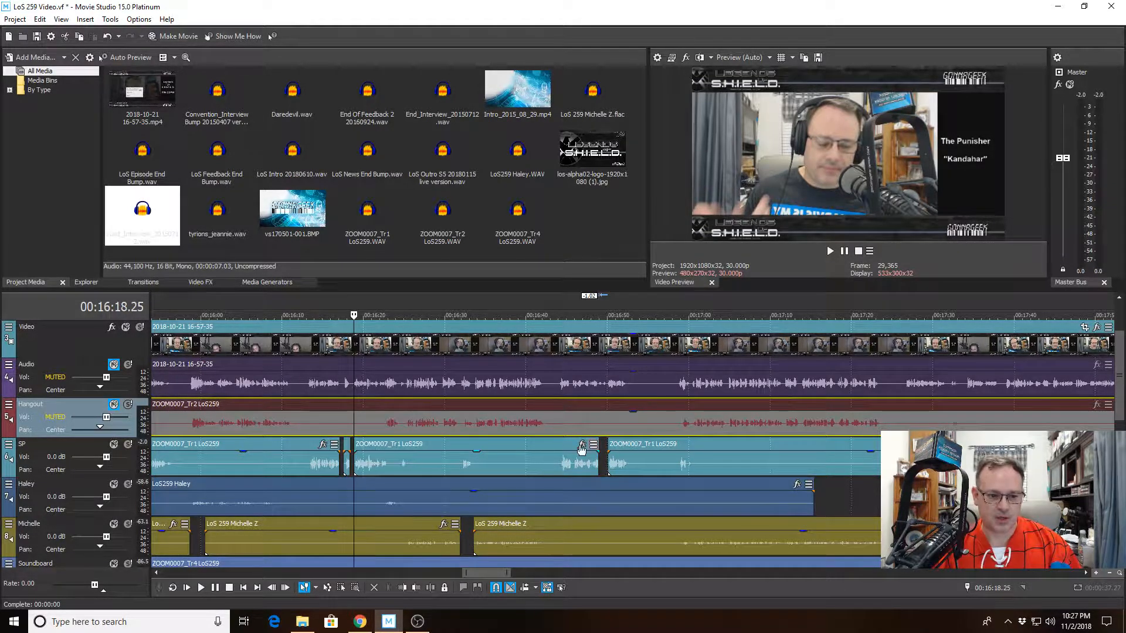
left_click(537, 462)
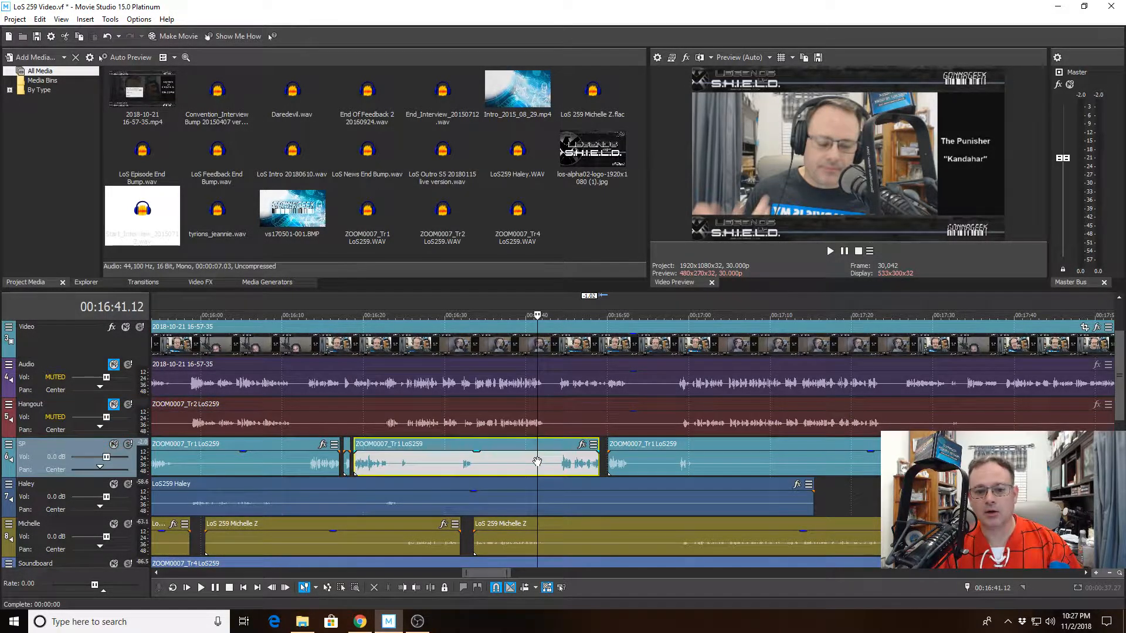
Examine the whole episode's track layout, from the speaker tracks down to Soundboard and Bumps, selecting clips on the SP, co-host and Soundboard tracks
left_click(648, 458)
scroll(648, 458, "down", 8)
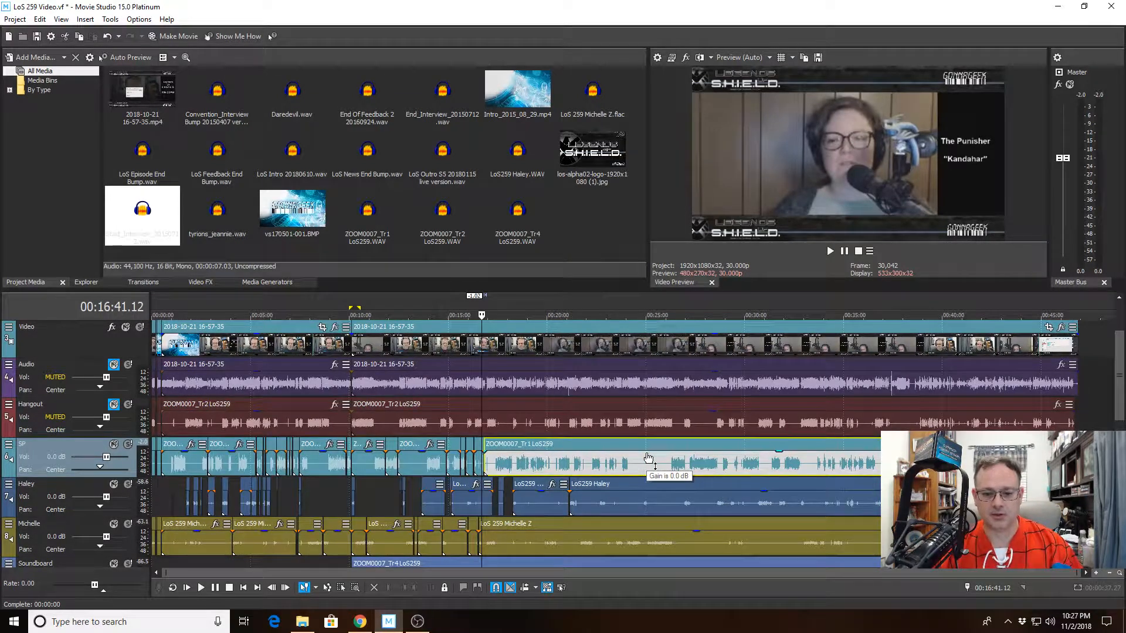
left_click(639, 497)
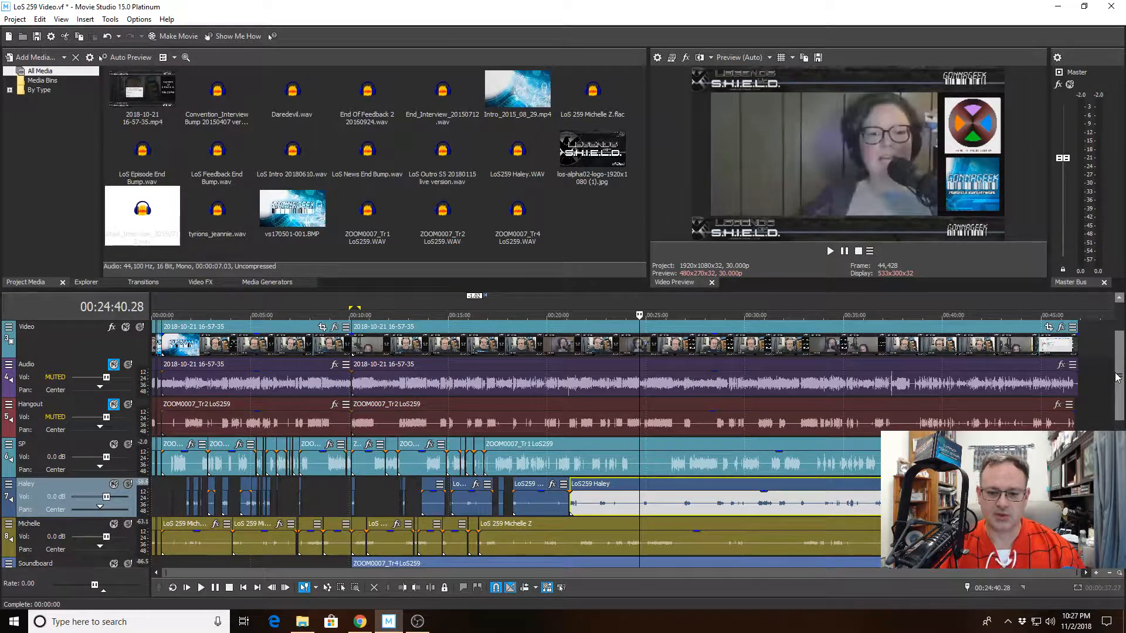
left_click_drag(1115, 379, 1117, 406)
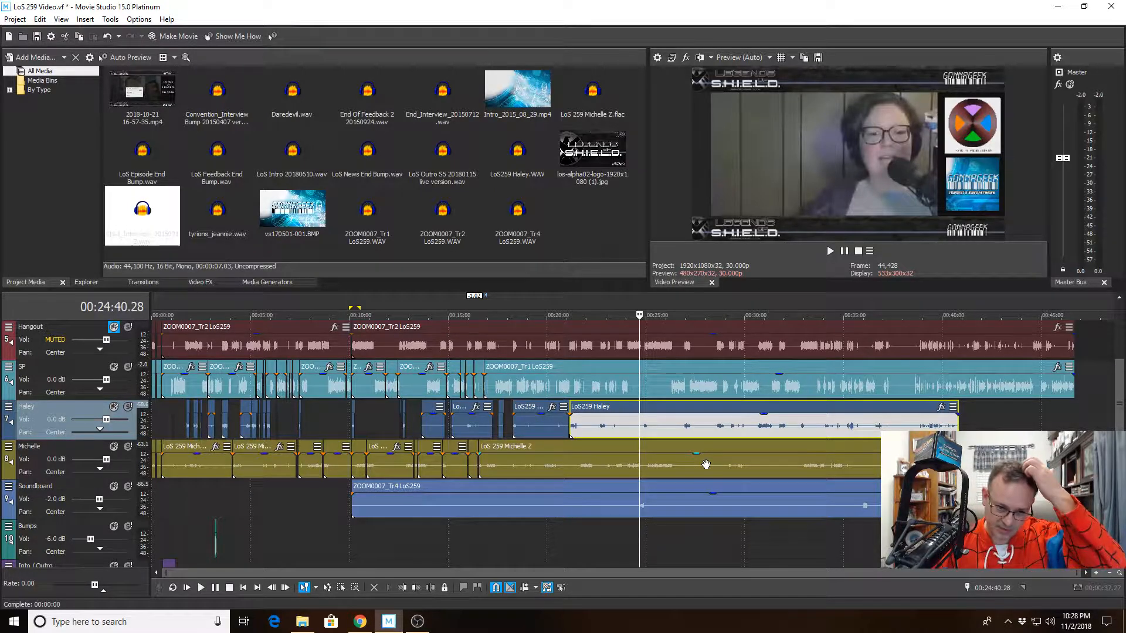
left_click(520, 506)
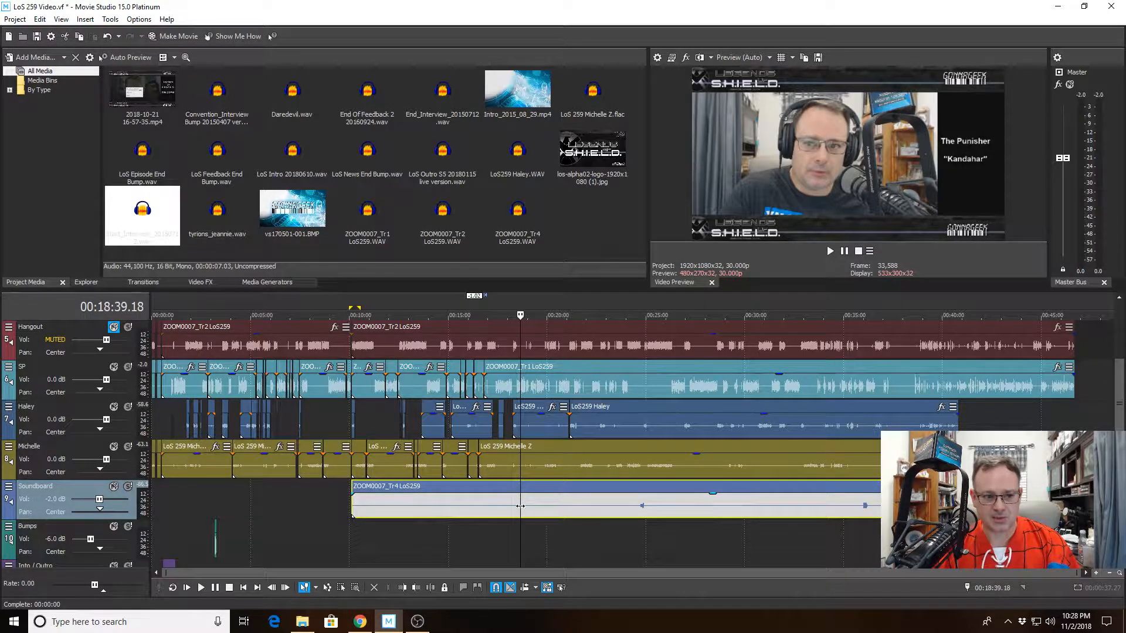
left_click(467, 352)
left_click(523, 380)
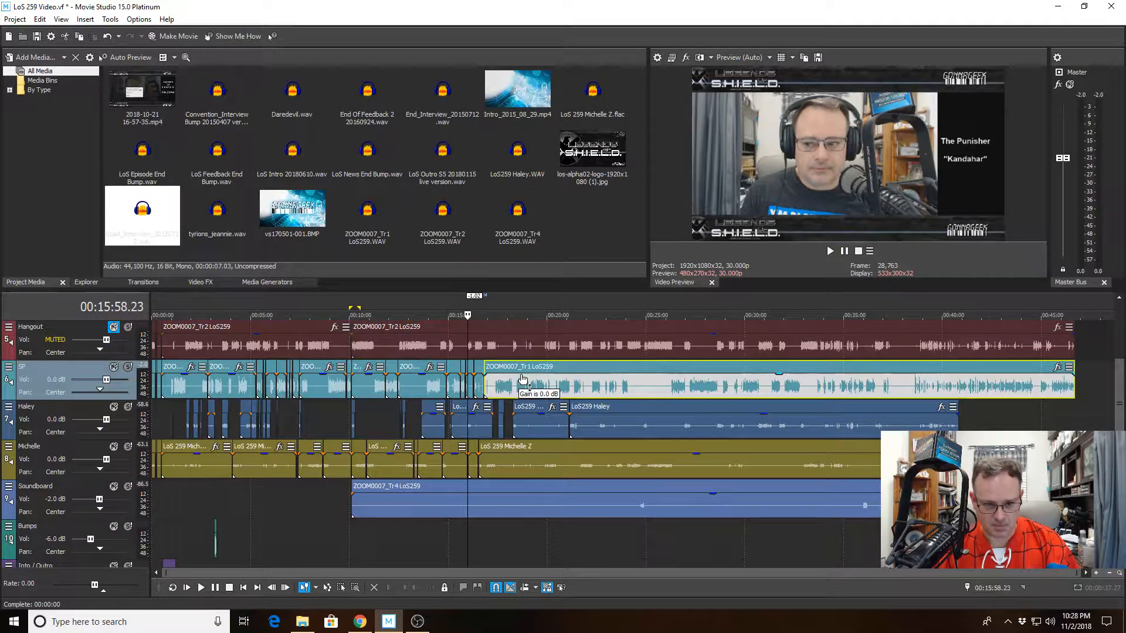
left_click(508, 509)
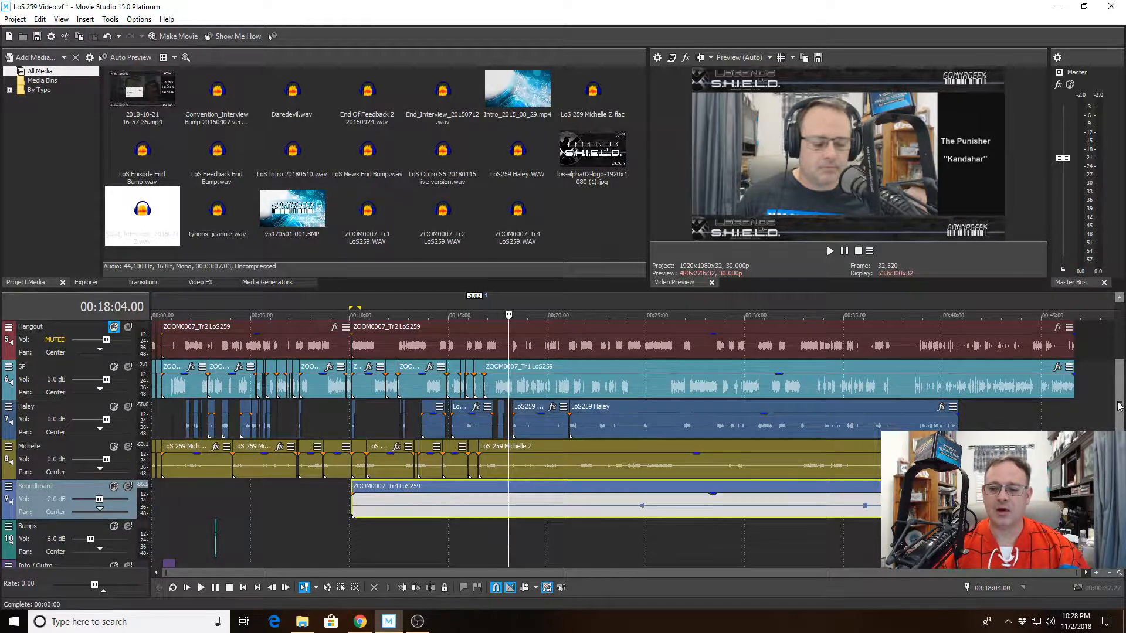
Examine the short clip on the Bumps track around 00:03:09
left_click_drag(1118, 406, 1118, 450)
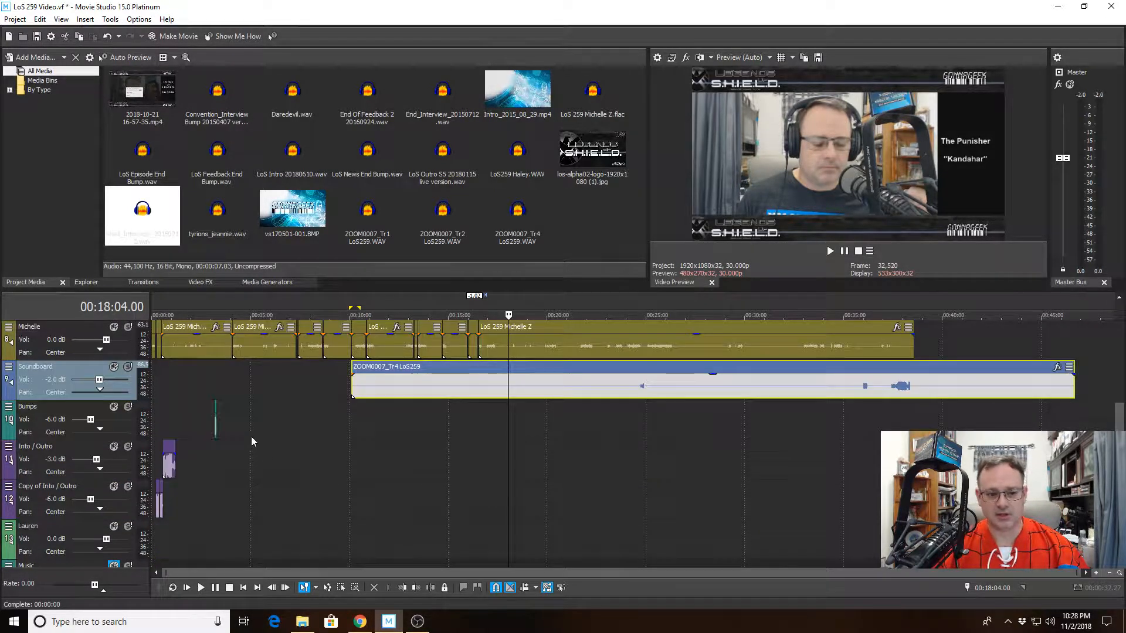
left_click(216, 379)
scroll(216, 381, "up", 4)
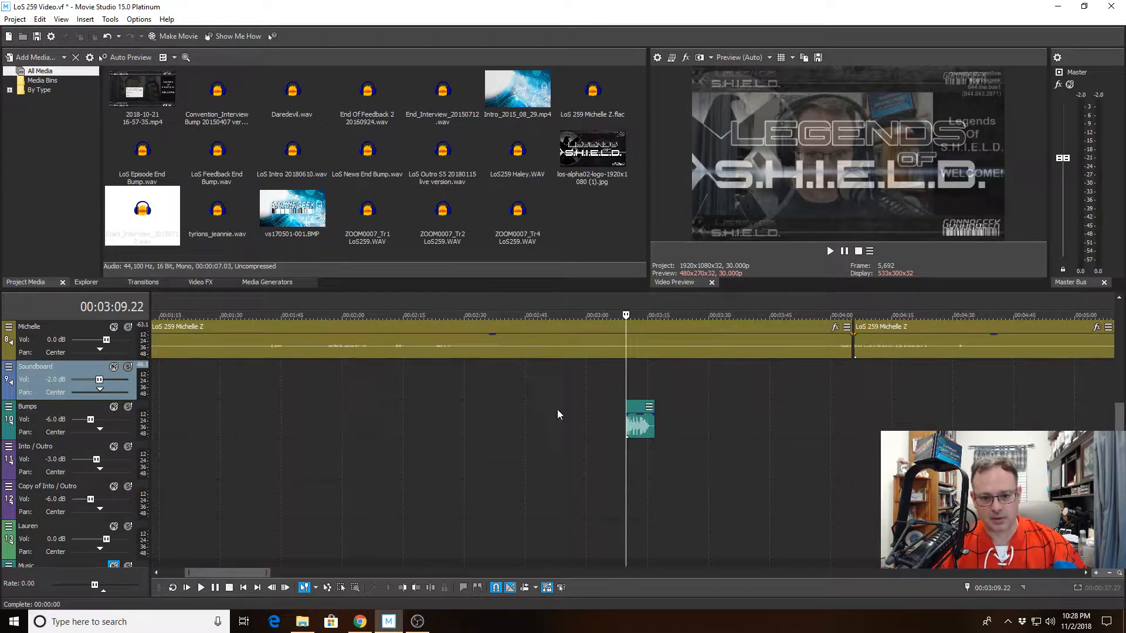
Examine the tyrions_jeannie and LoS Intro 20180610 clips on the two Into / Outro tracks within the episode's first minute
left_click(188, 405)
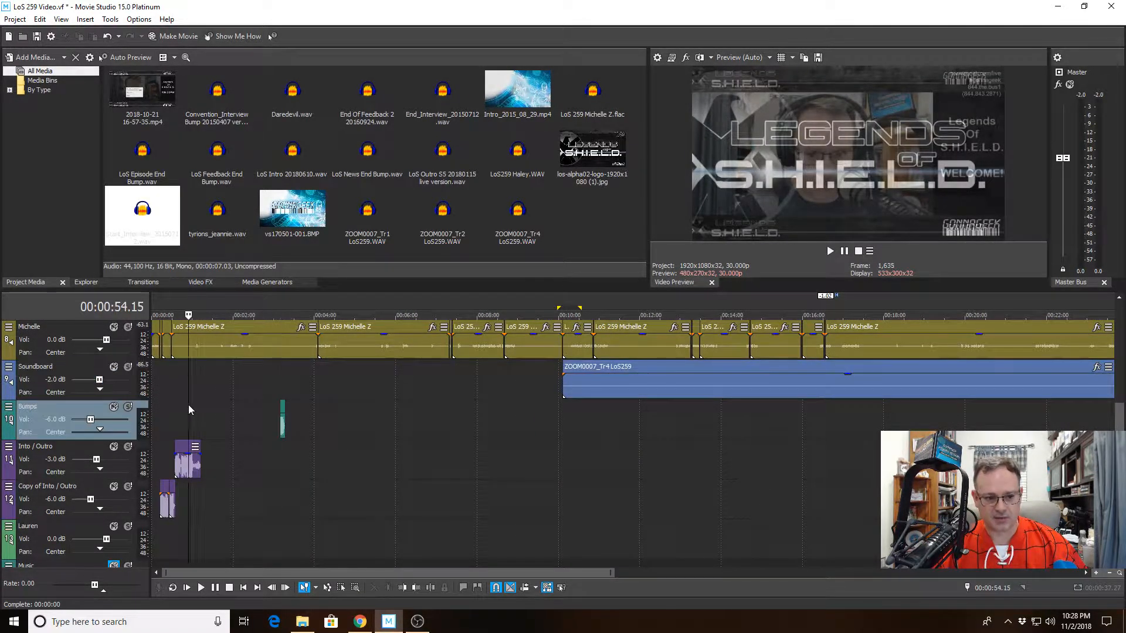
scroll(189, 404, "up", 5)
scroll(194, 410, "up", 1)
left_click(203, 417)
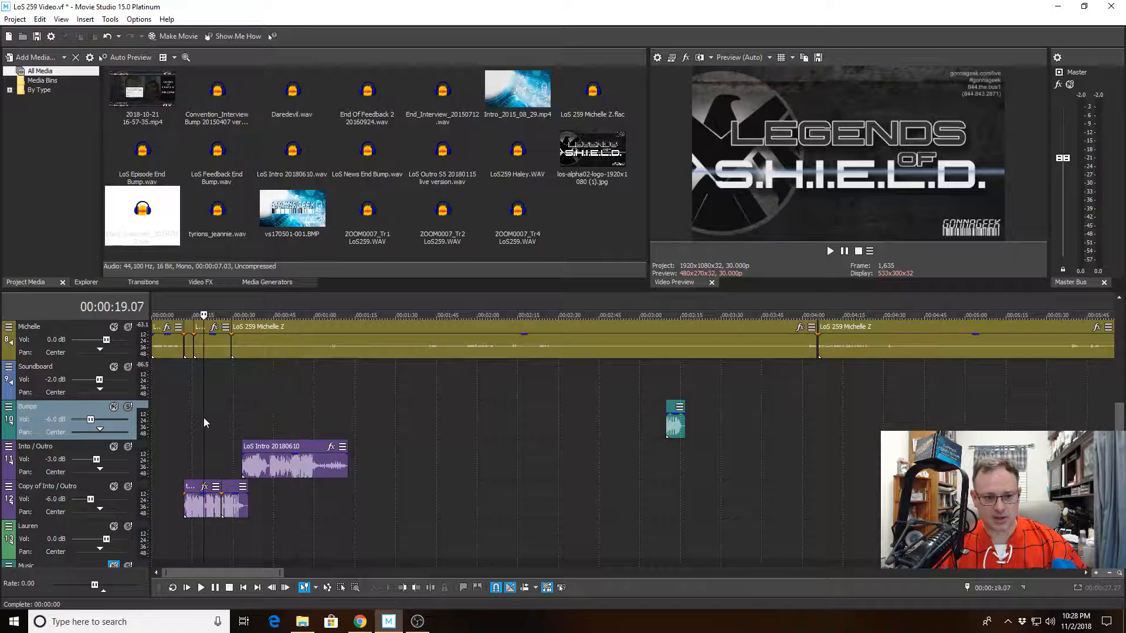
scroll(204, 417, "up", 5)
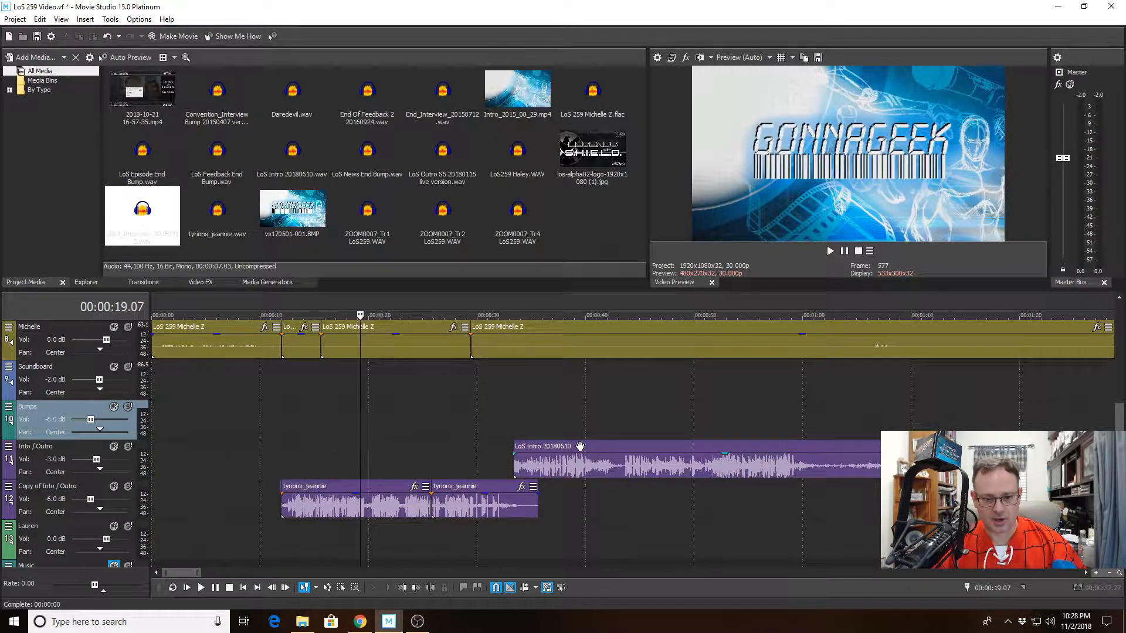
scroll(520, 466, "up", 2)
left_click(520, 466)
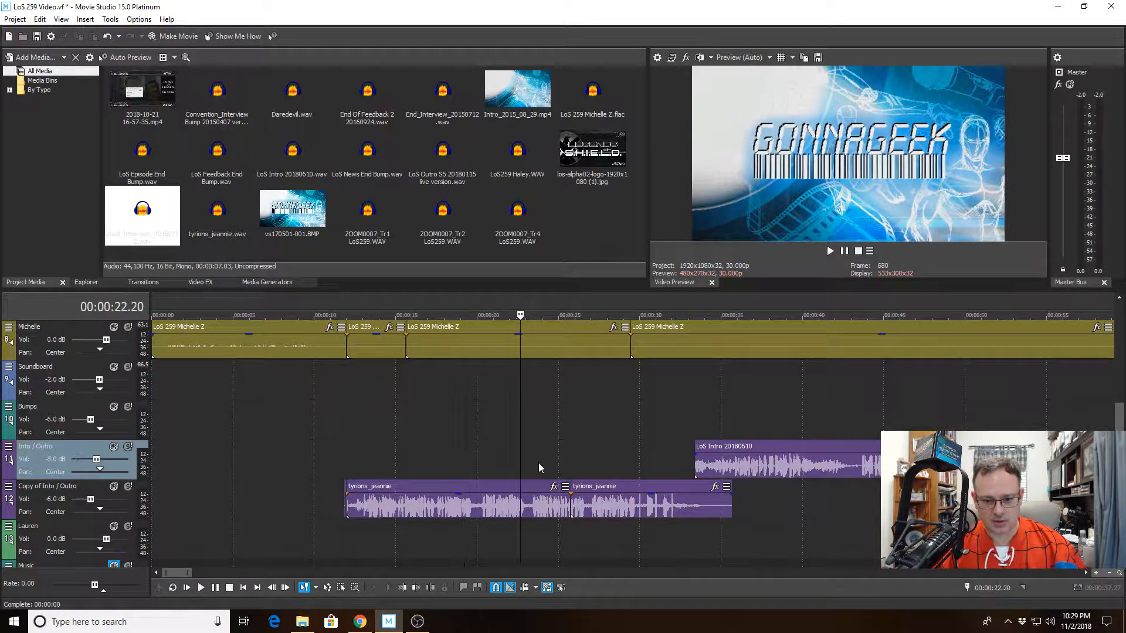
left_click(571, 458)
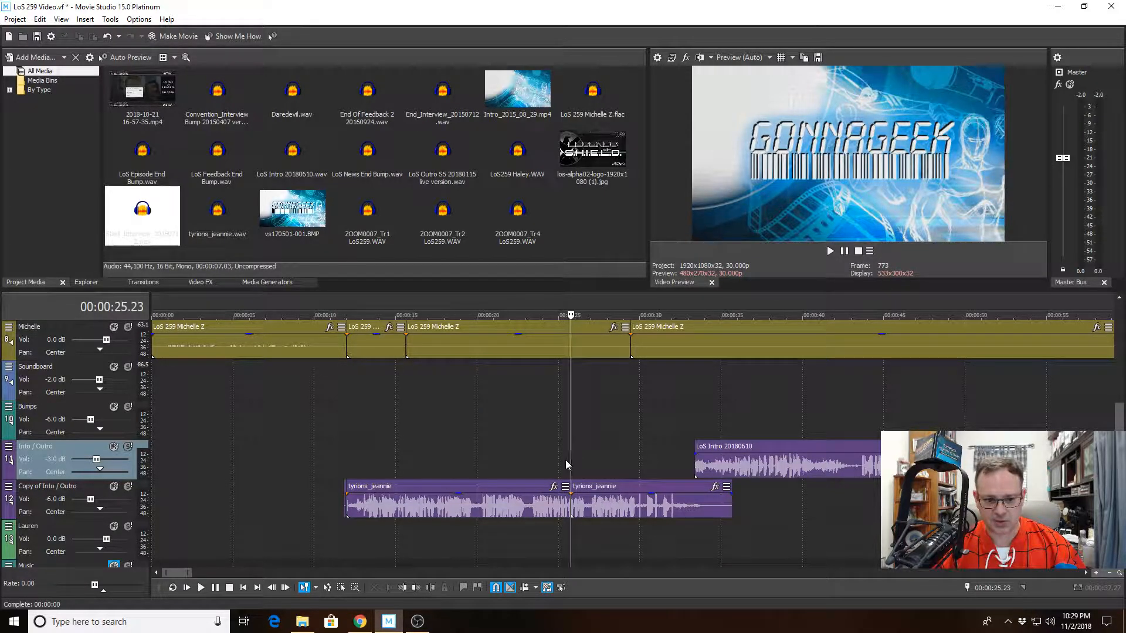
scroll(565, 460, "down", 8)
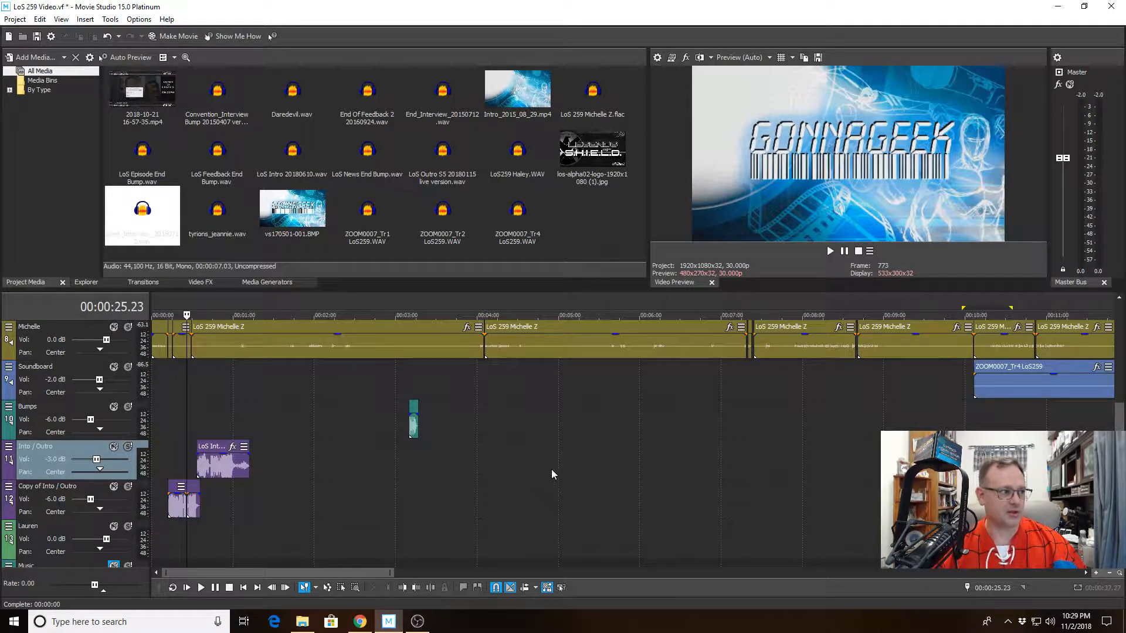
scroll(551, 470, "up", 6)
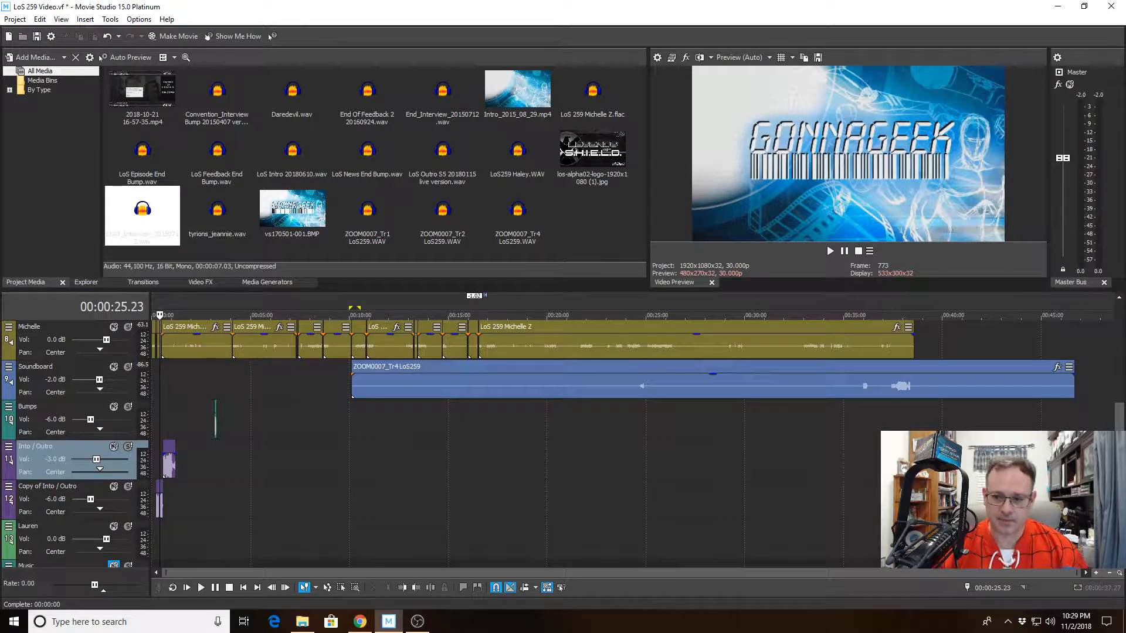
scroll(703, 424, "up", 4)
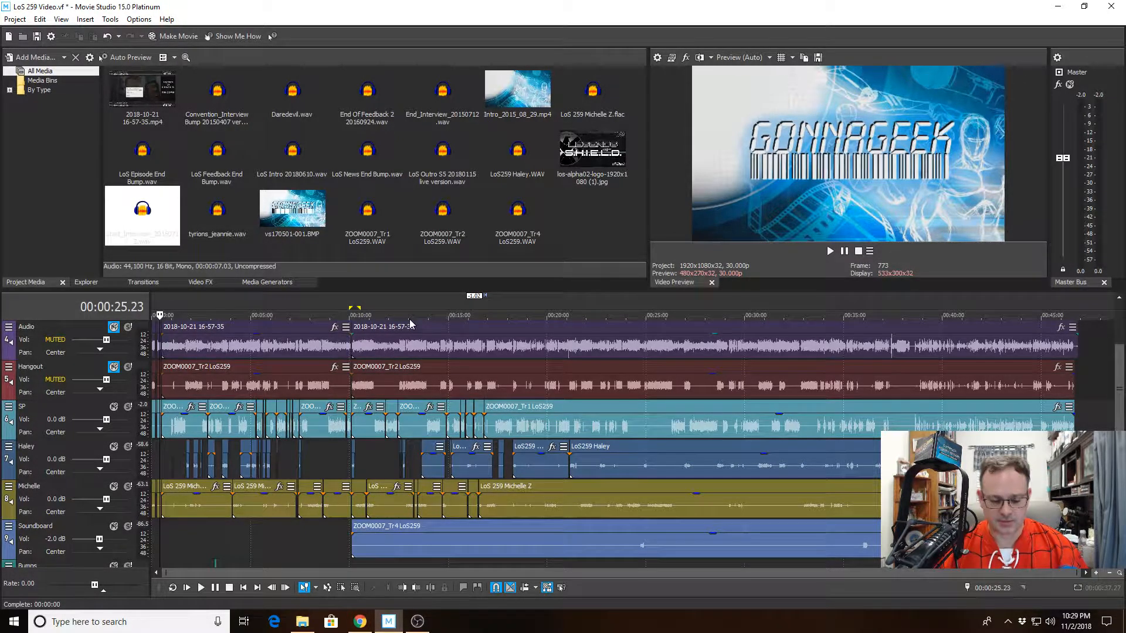
Undo and redo the start trim of the SP clip that follows the split at 00:16:48.29
key("ctrl+z")
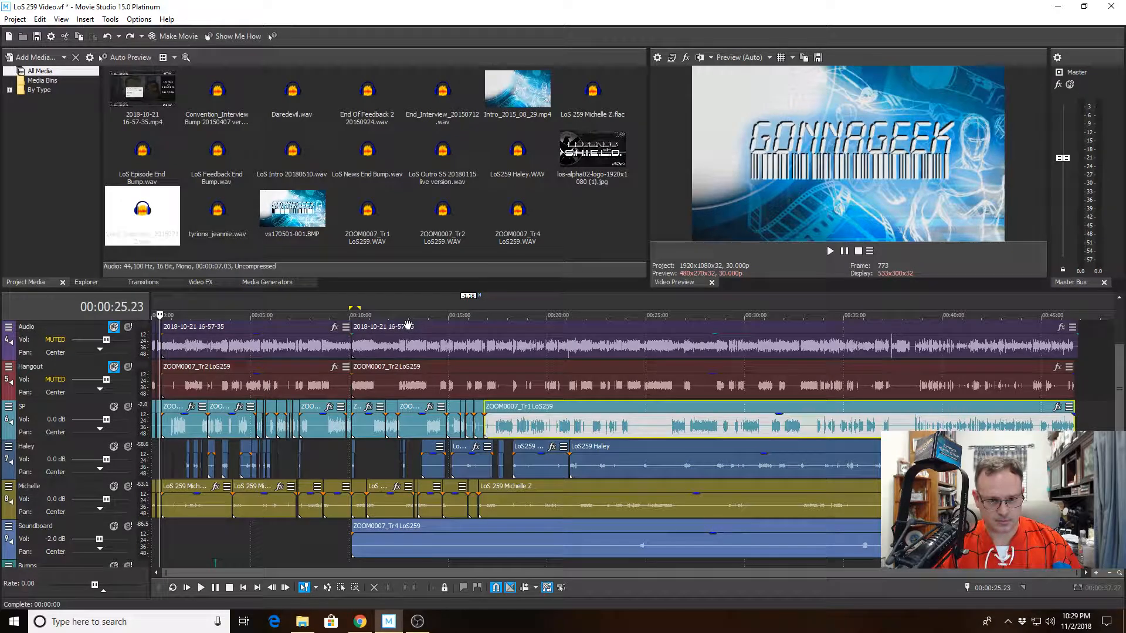
left_click(484, 314)
scroll(386, 331, "up", 8)
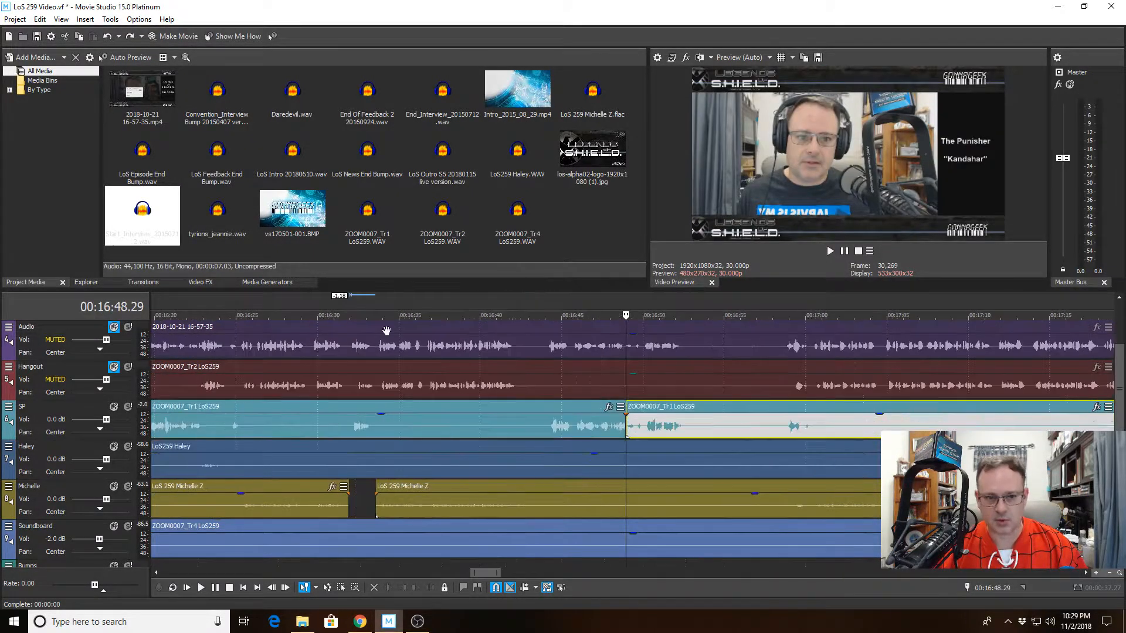
left_click(130, 35)
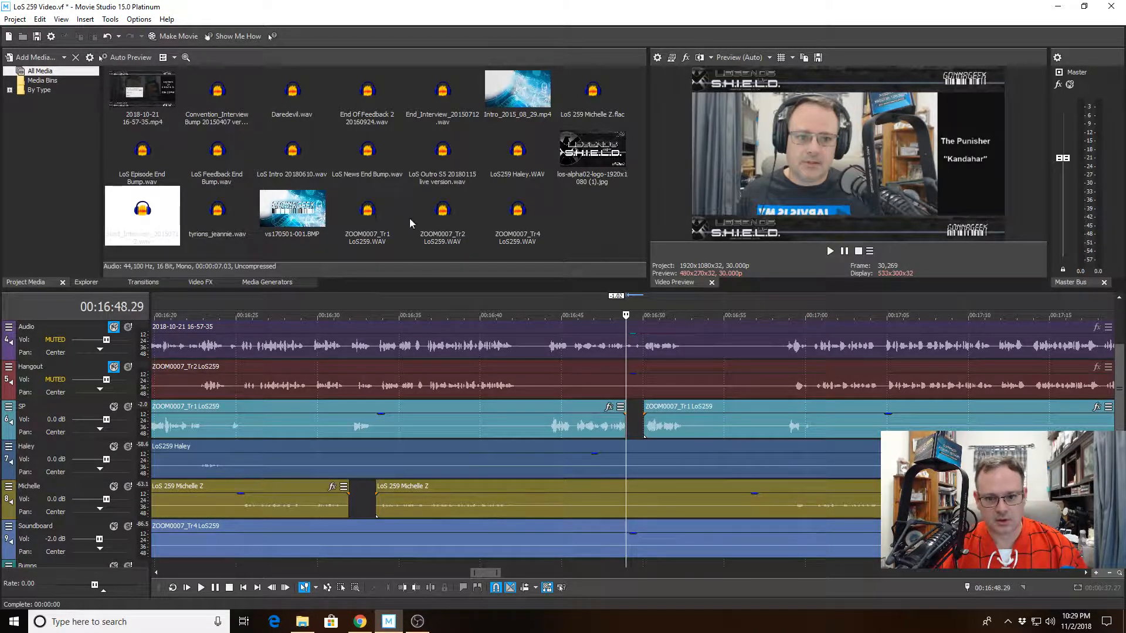
Play the mix across the SP track's gap, from 00:16:44.08 to just past 00:17:01, to check the edit
left_click(549, 314)
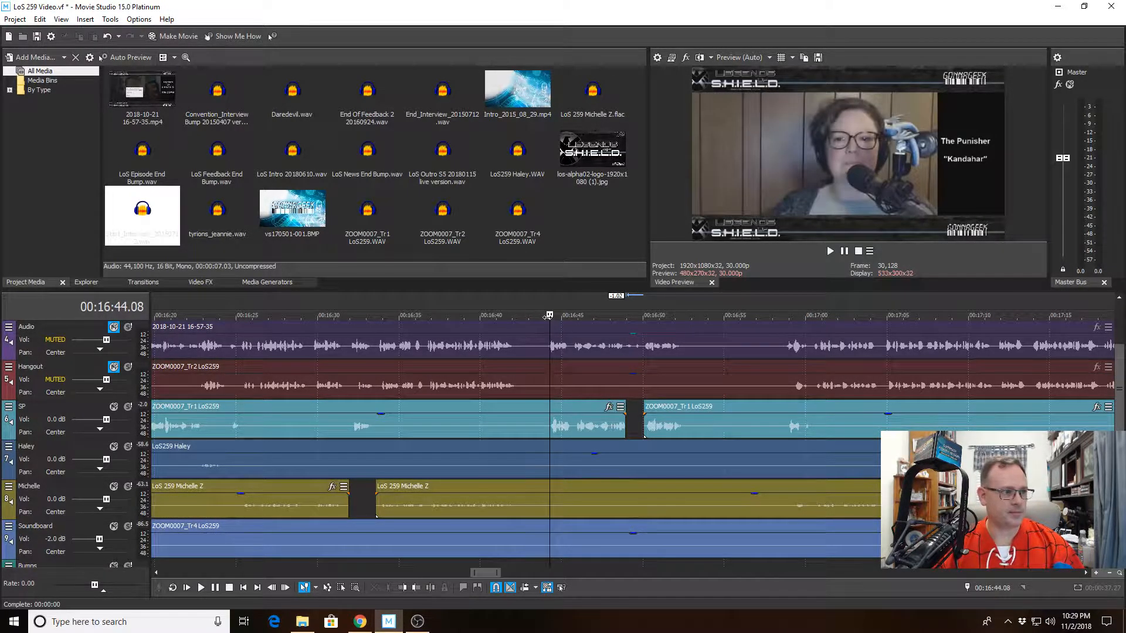
key("space")
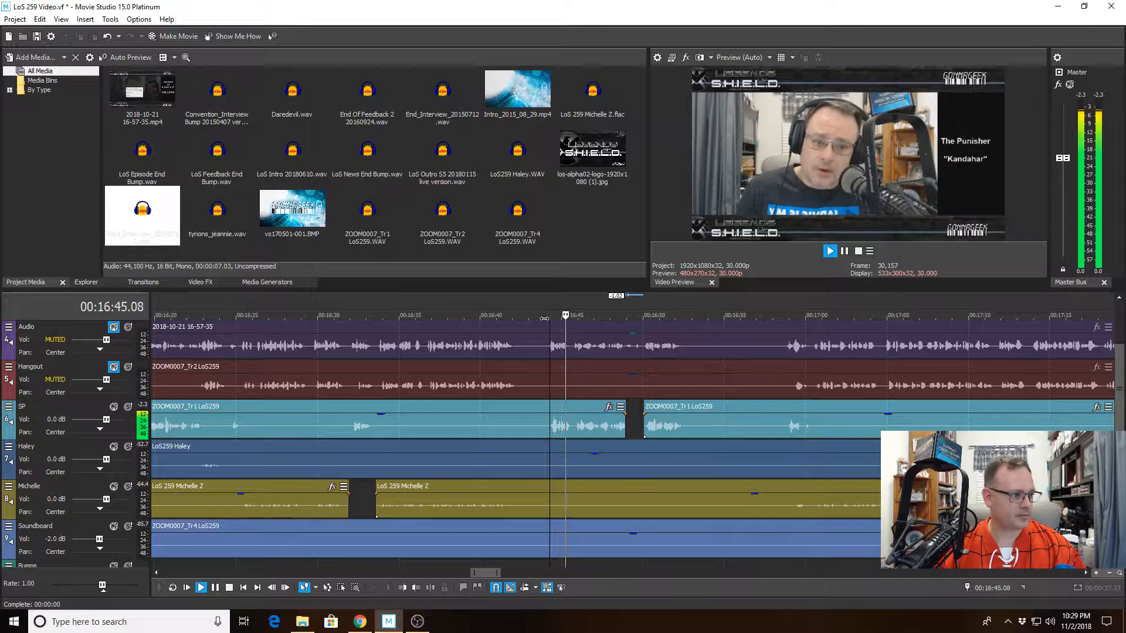
scroll(446, 382, "down", 5)
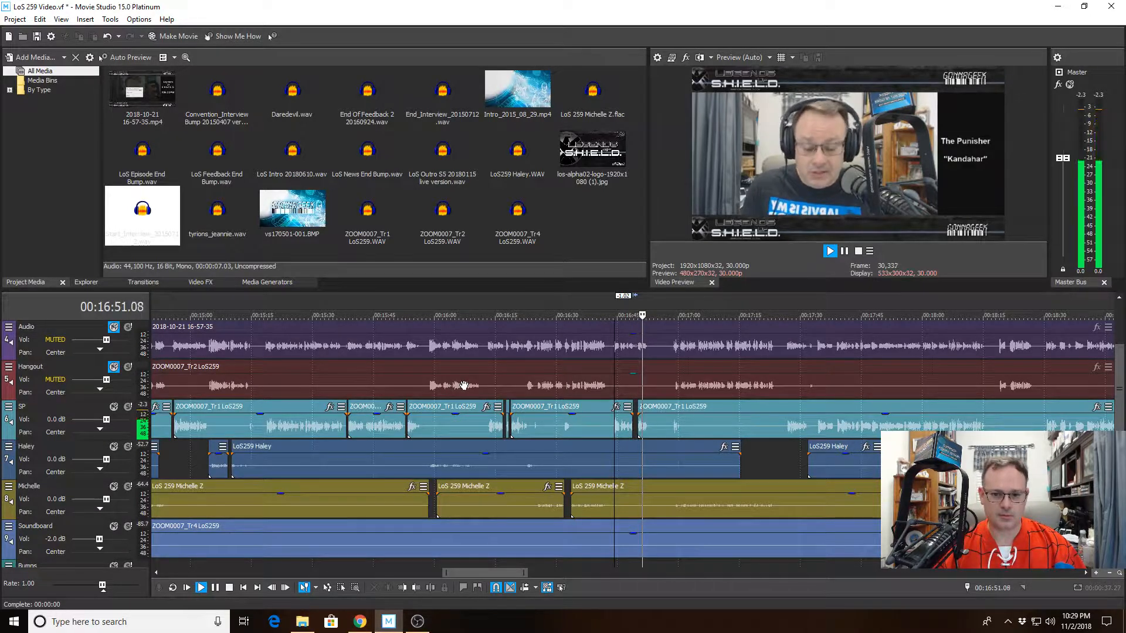
scroll(475, 388, "down", 2)
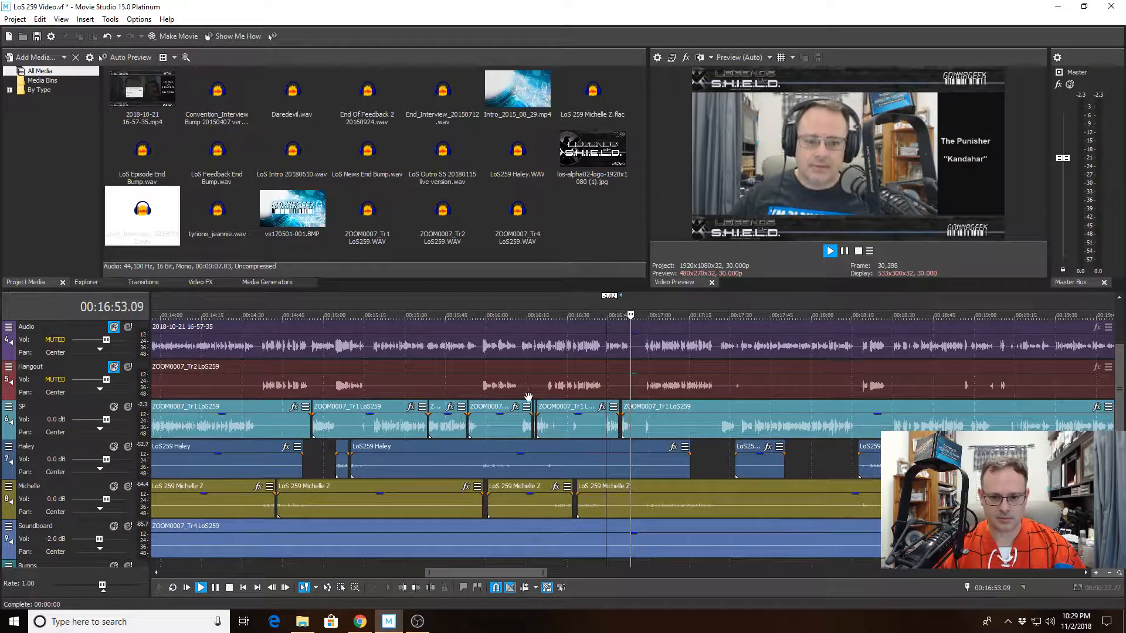
scroll(668, 433, "up", 4)
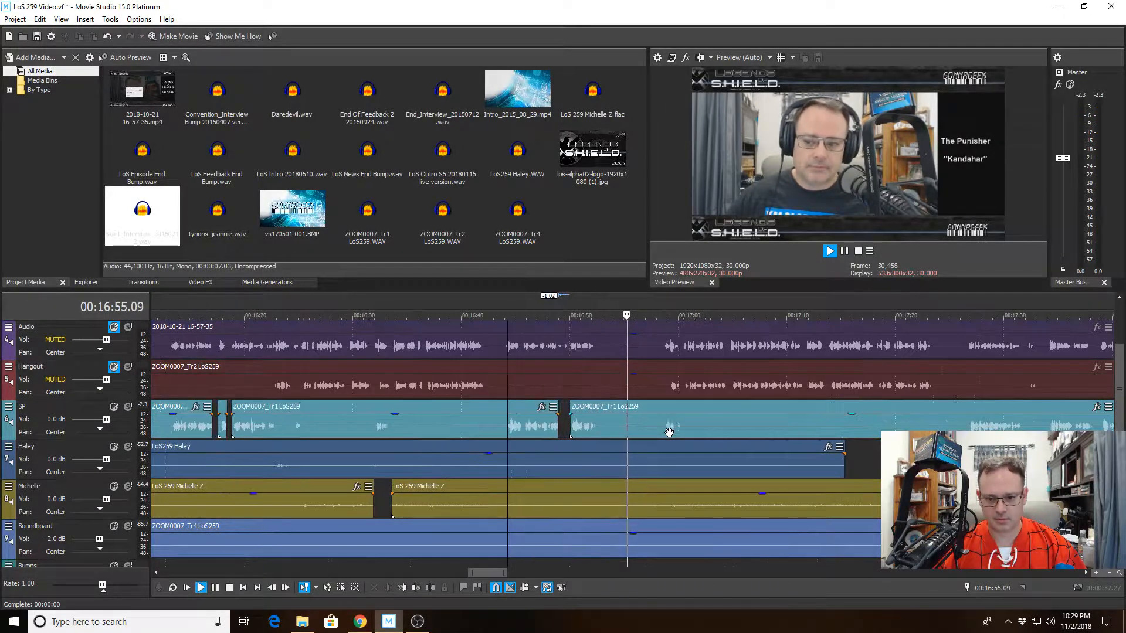
scroll(668, 432, "up", 1)
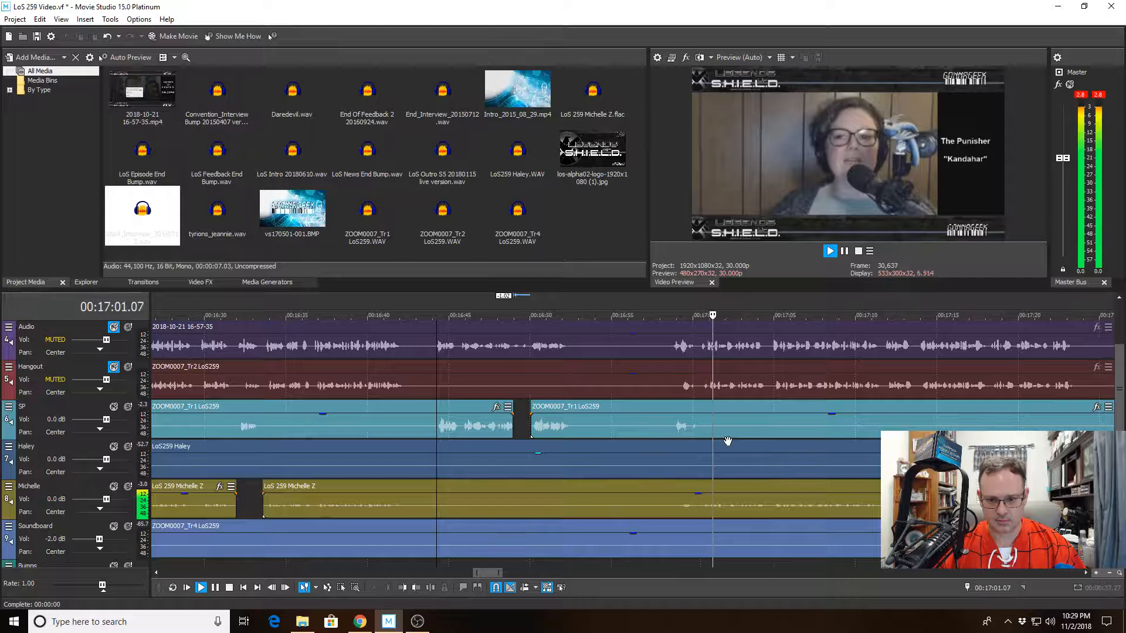
key("space")
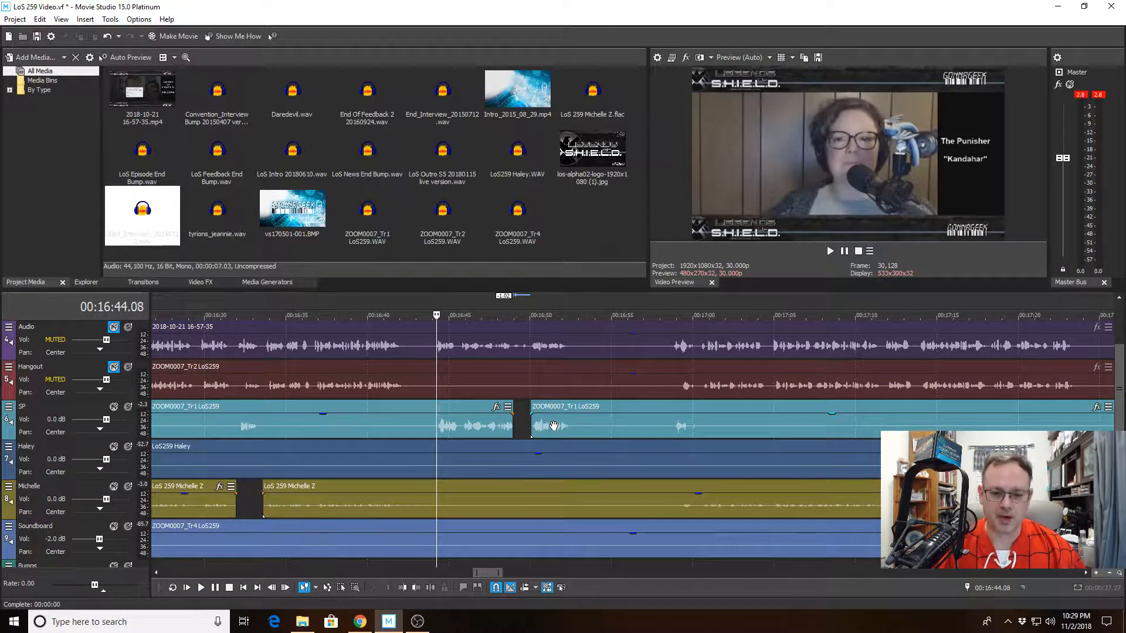
Compare the SP clip with the two co-host tracks between about 00:16:51 and 00:17:01
left_click(554, 425)
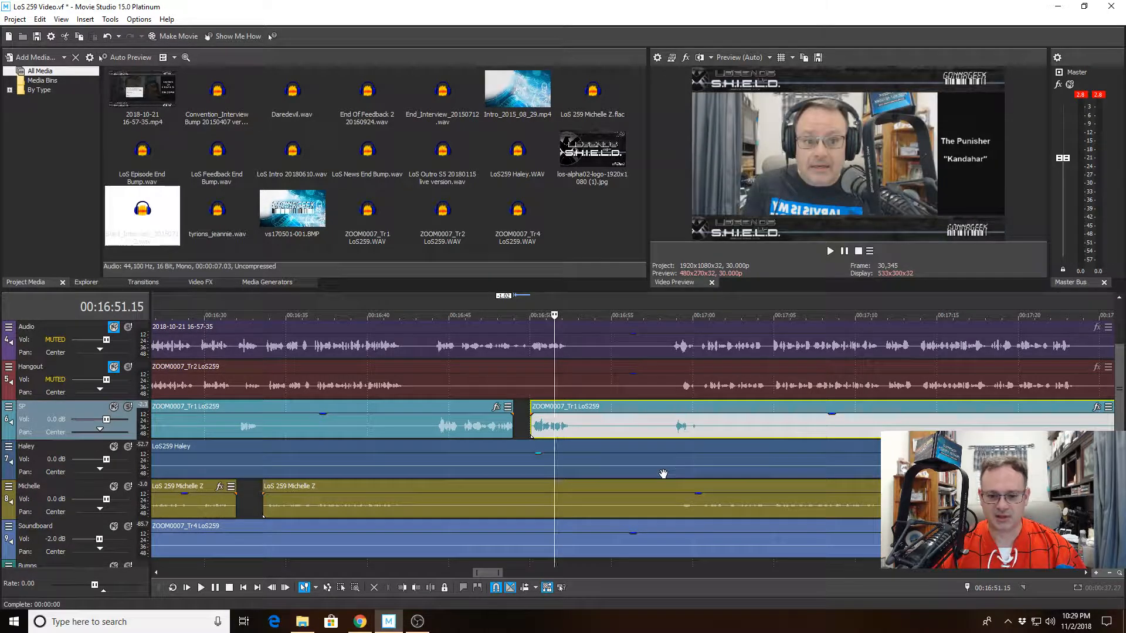
left_click(681, 504)
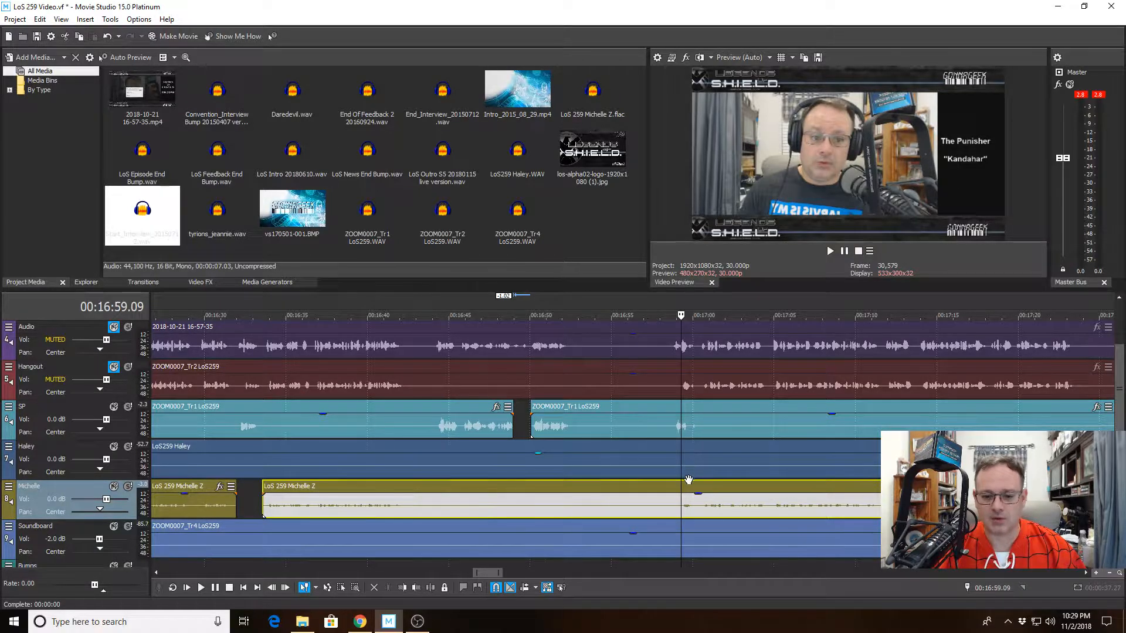
scroll(689, 479, "up", 3)
left_click(662, 461)
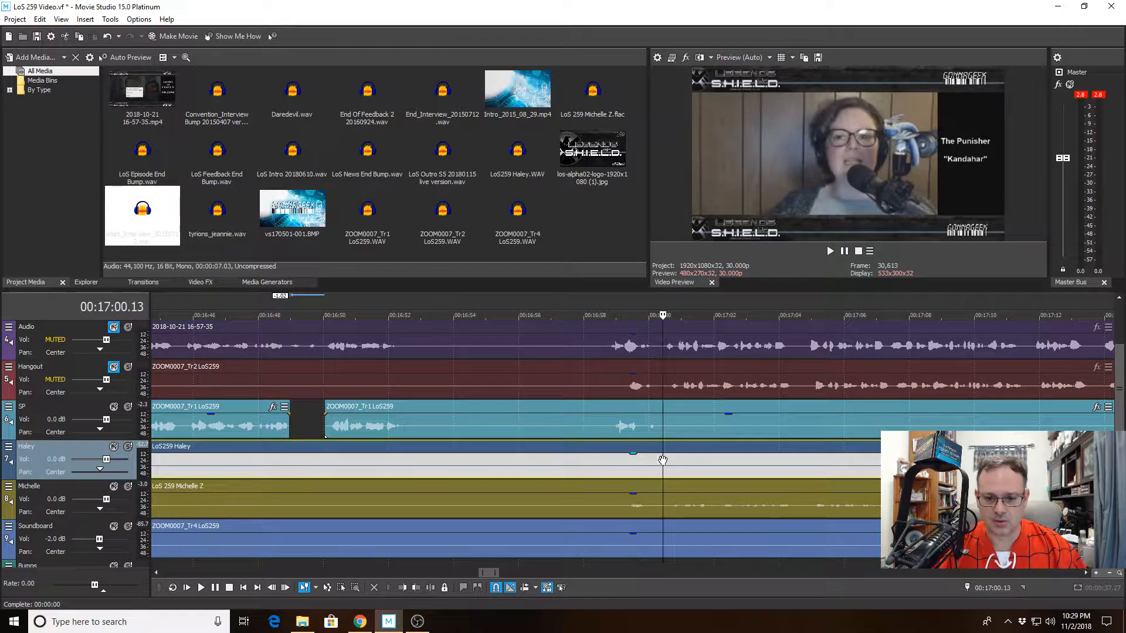
left_click(679, 458)
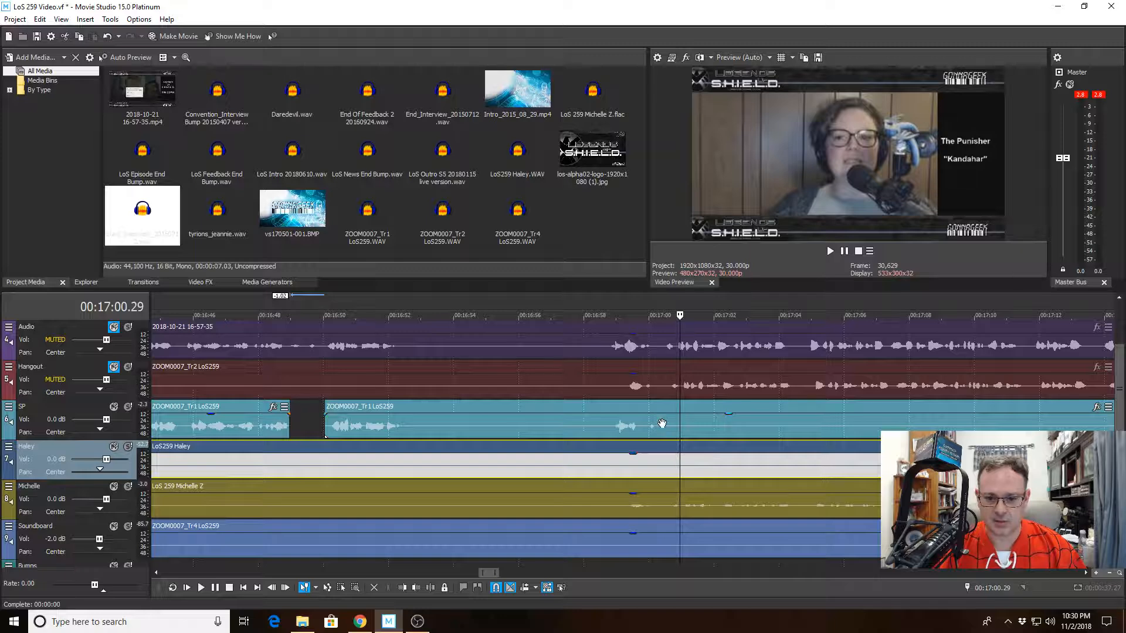
Split the clips on all tracks at 00:17:00.07, with no clip selected
left_click(656, 406)
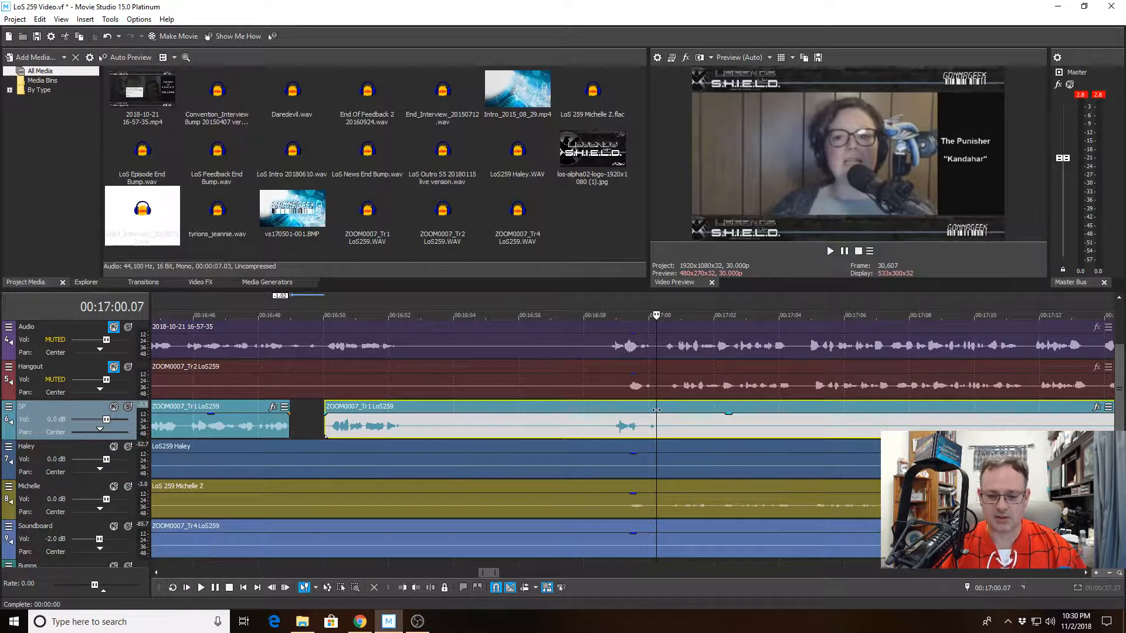
mouse_move(1118, 387)
left_mouse_down()
mouse_move(1118, 373)
mouse_move(1119, 403)
left_mouse_up()
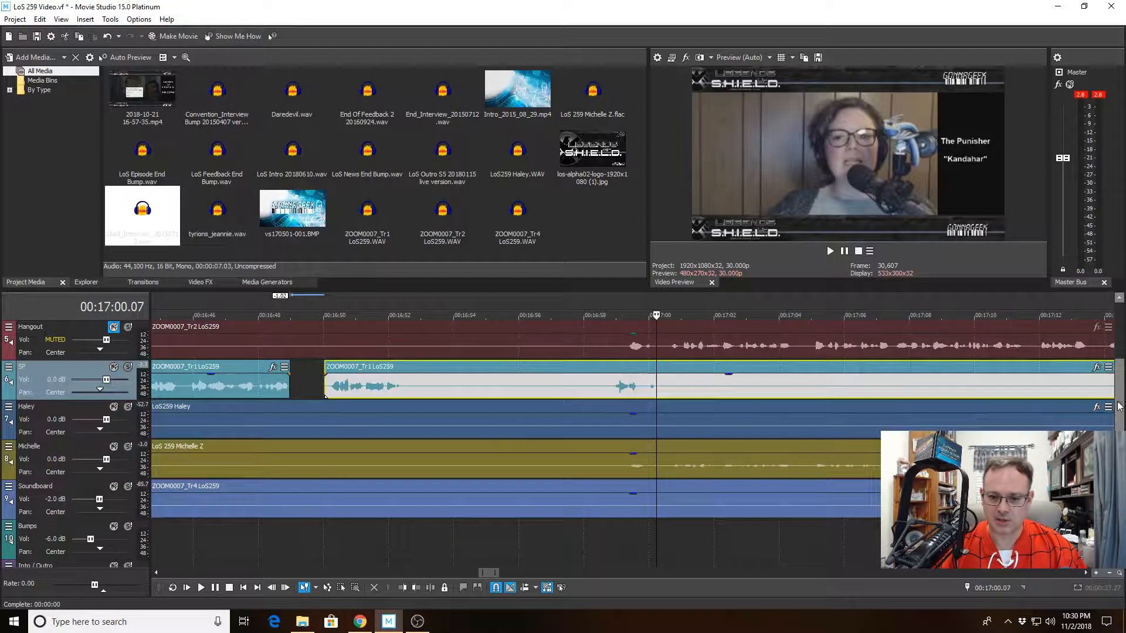
left_click(655, 540)
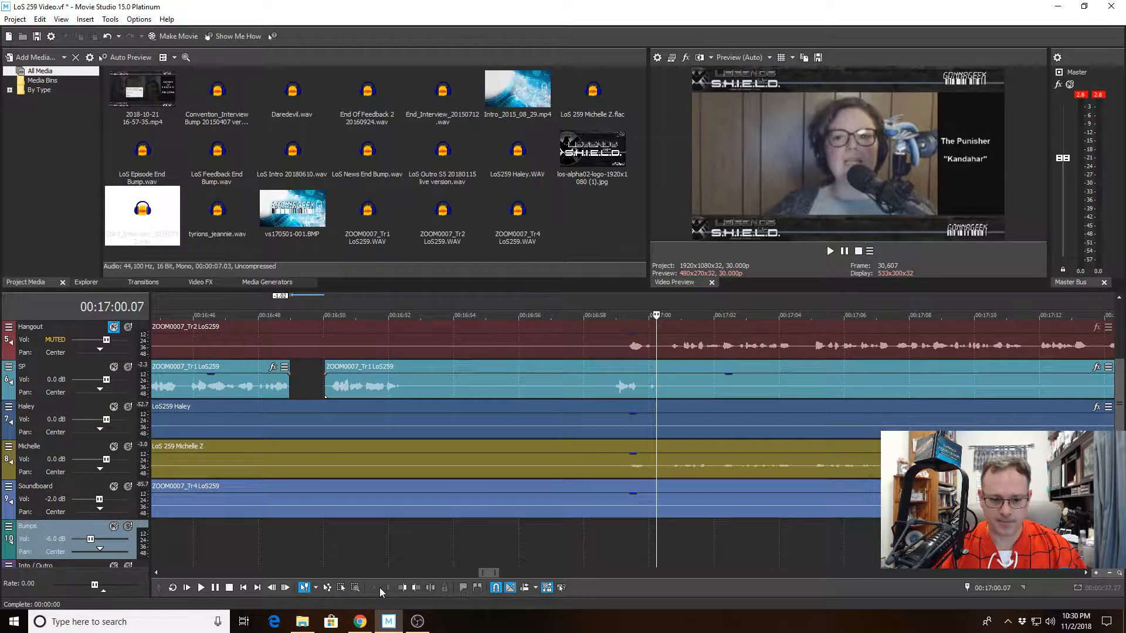
left_click(431, 589)
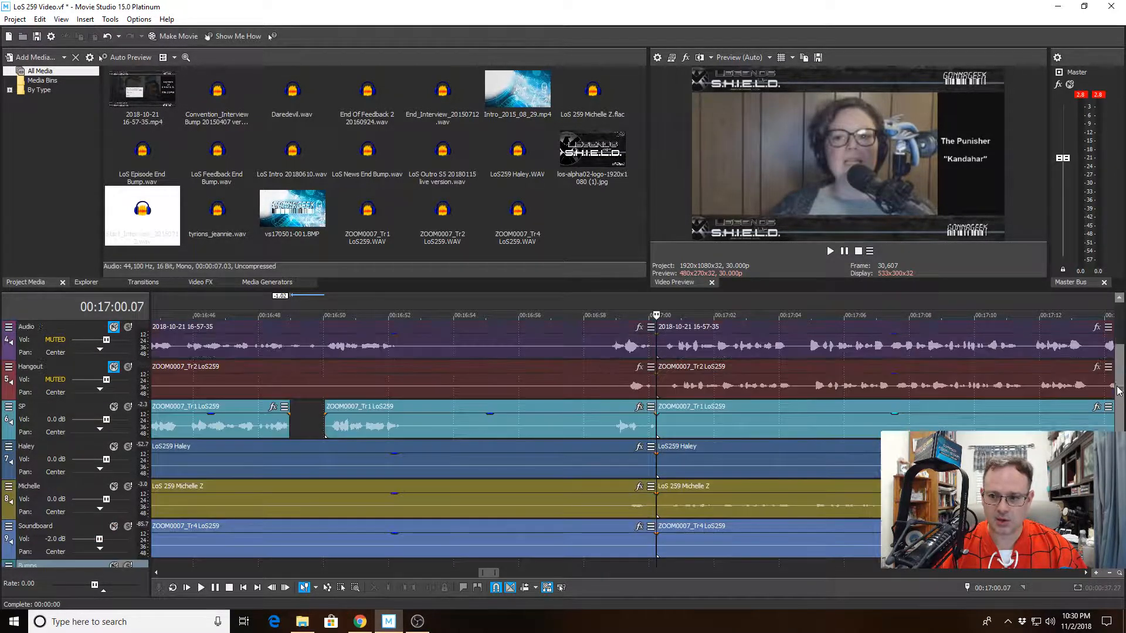
left_click_drag(1118, 403, 1118, 383)
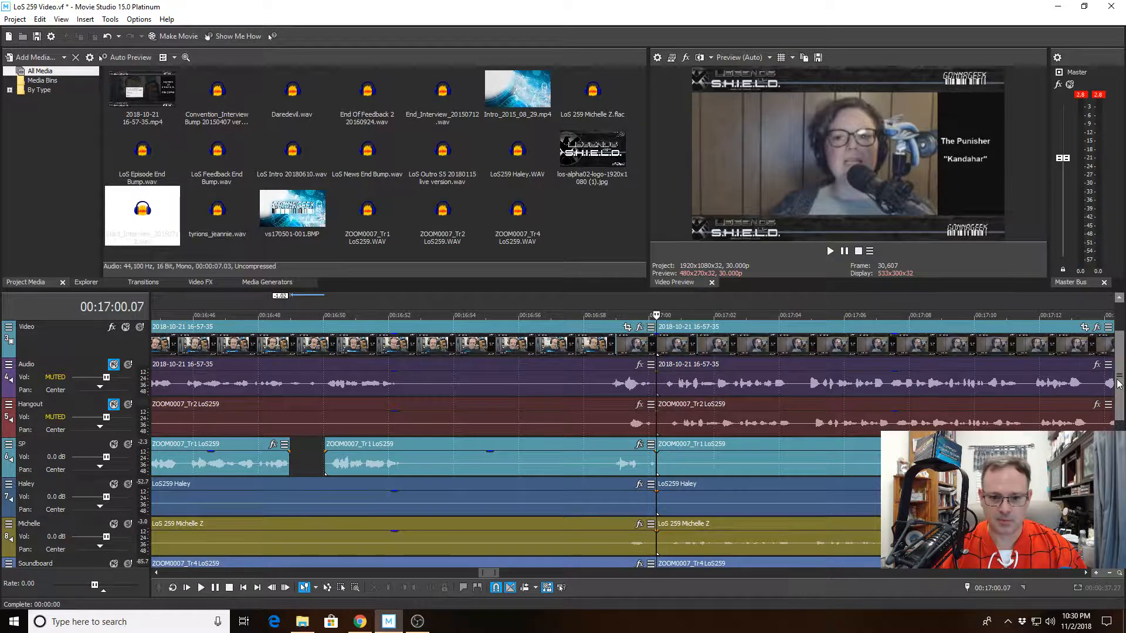
Play the SP clip from 00:16:51.22 to find where the speech ends, and place the cursor at 00:16:52.15
left_click(379, 464)
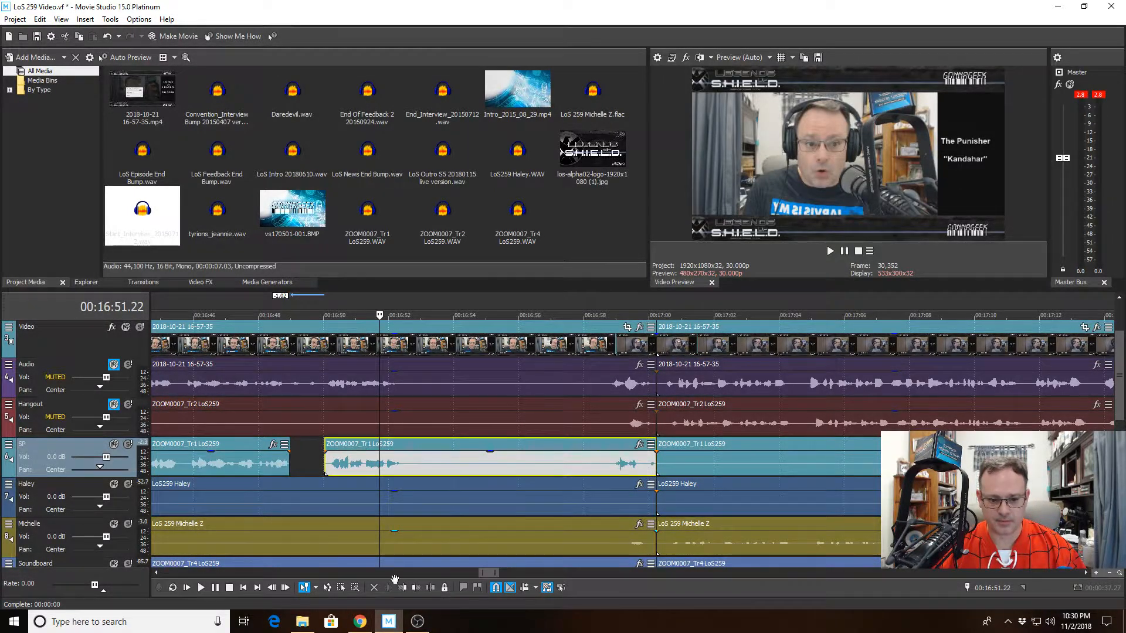
scroll(395, 579, "up", 2)
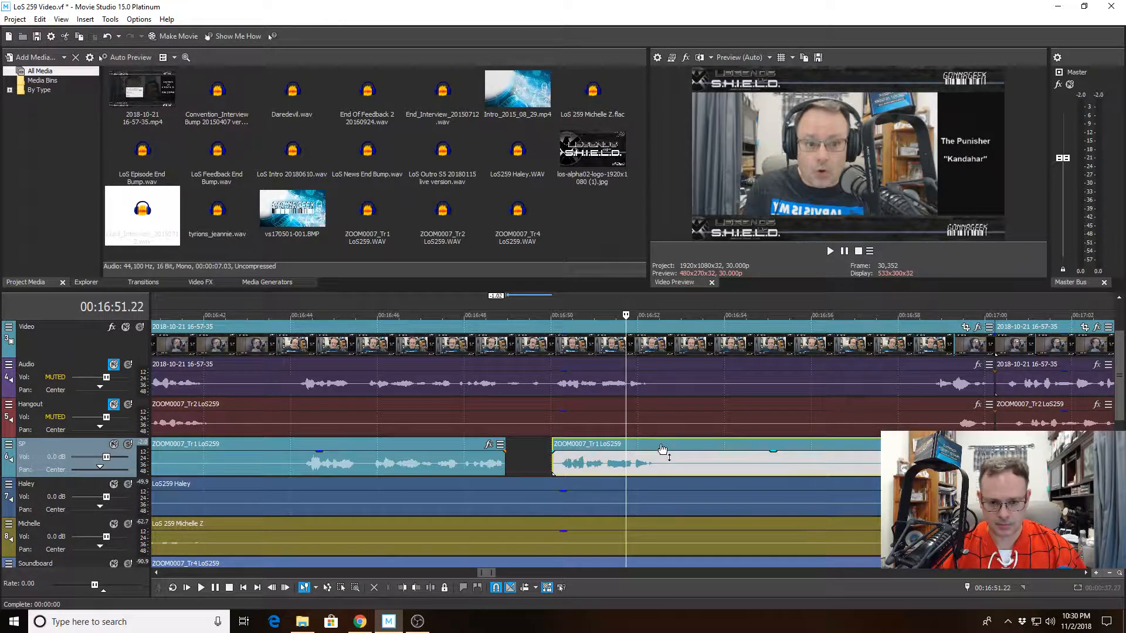
key("space")
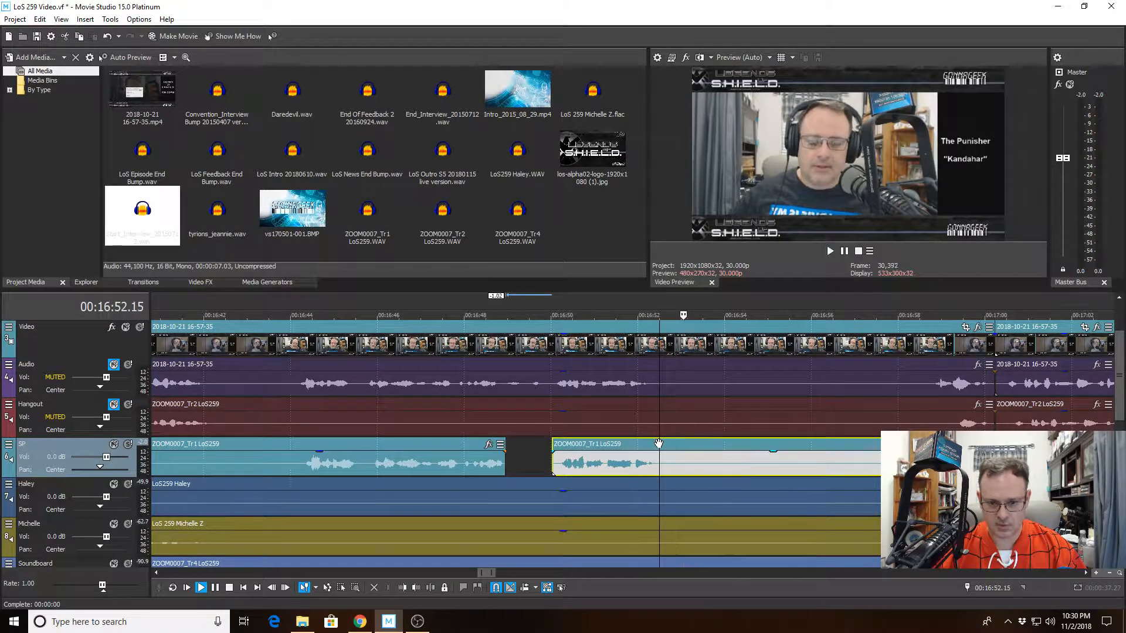
left_click(646, 444)
key("space")
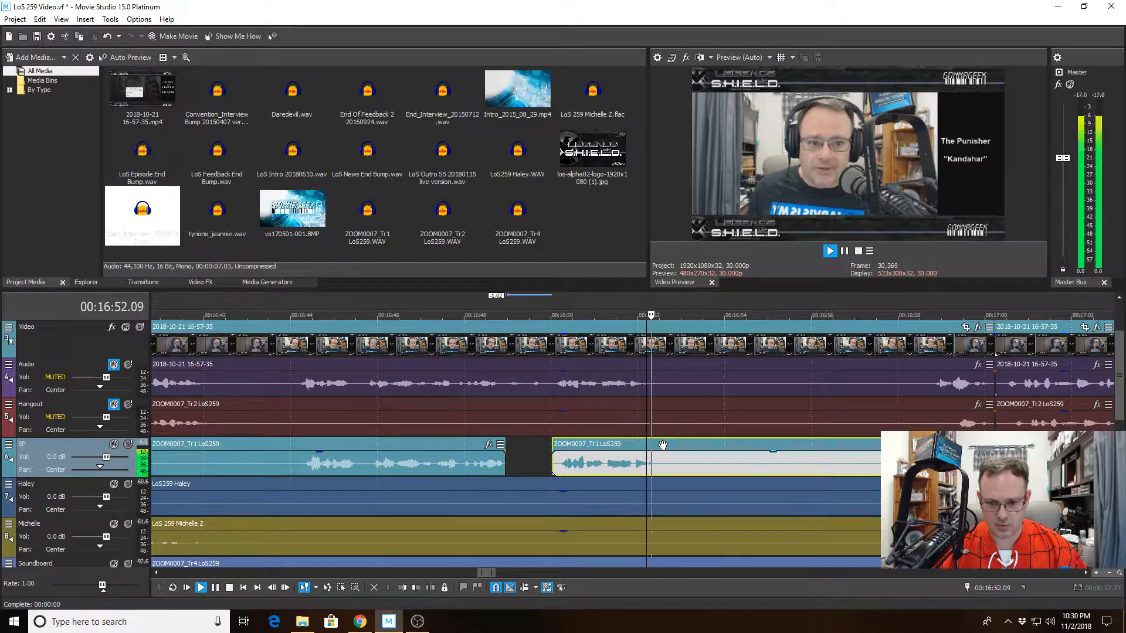
key("space")
left_click(658, 445)
scroll(652, 454, "down", 3)
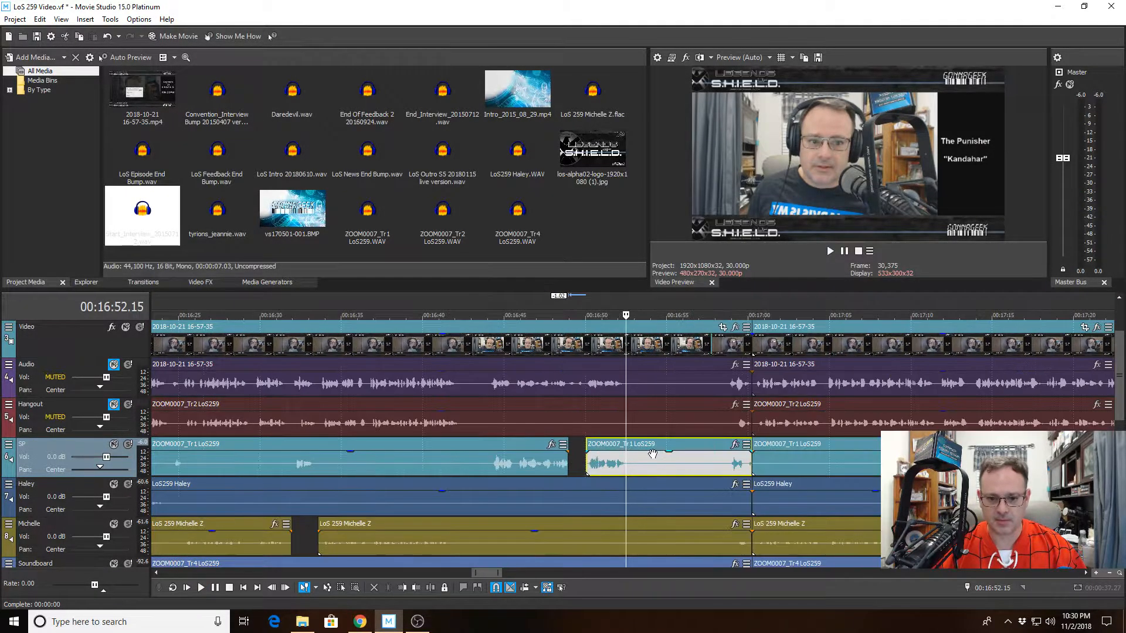
scroll(1120, 412, "down", 2)
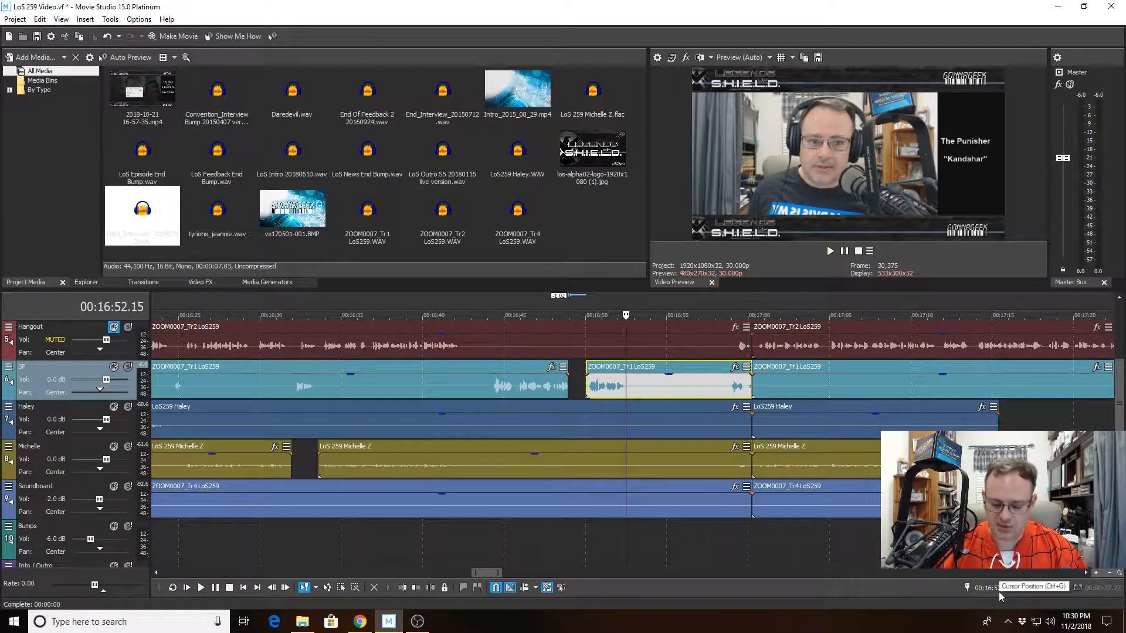
Advance the cursor frame by frame to 00:16:53.15 and split the clips on all tracks there, with no clip selected
left_click(284, 588)
left_click(284, 588)
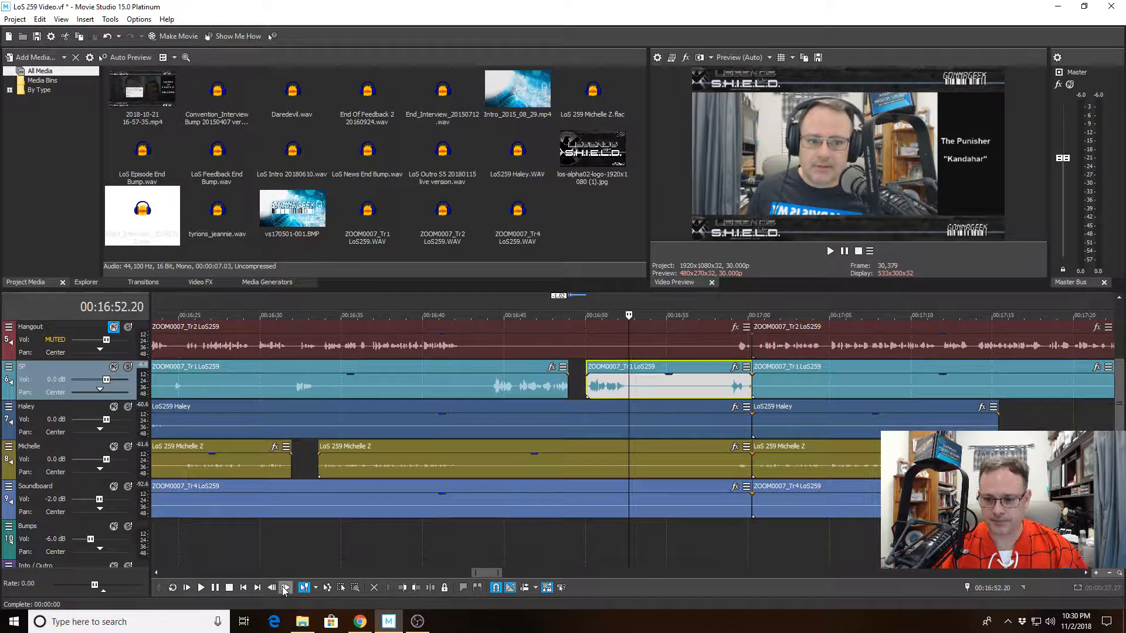
left_click(285, 588)
left_click(284, 588)
left_click(284, 588)
left_click(285, 588)
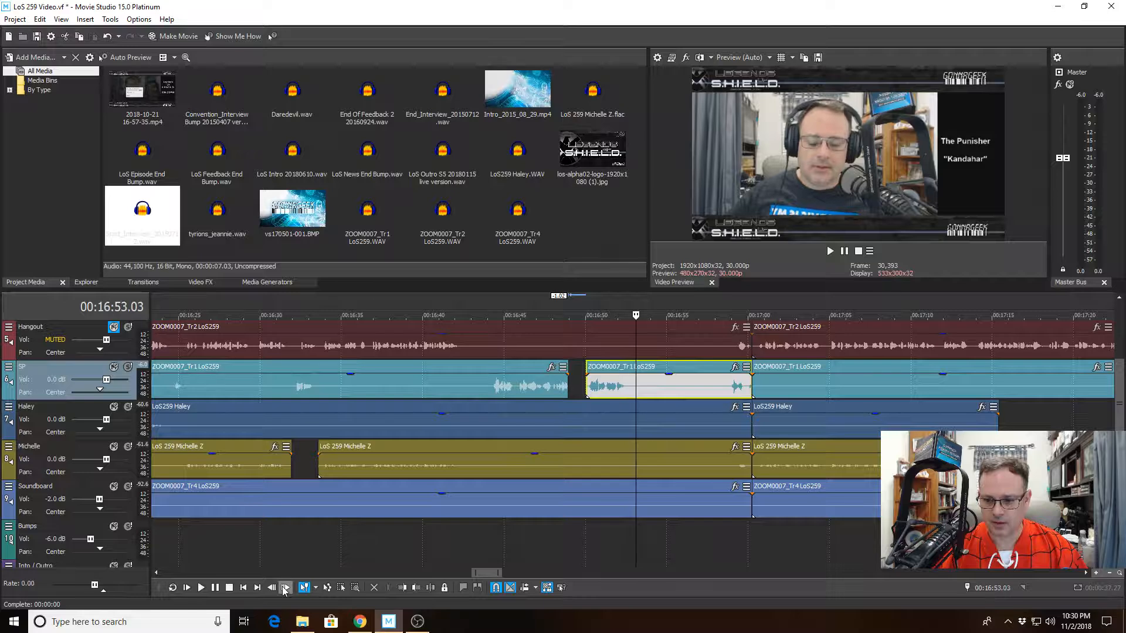
left_click(285, 588)
left_click(284, 588)
left_click(285, 588)
left_click(285, 588)
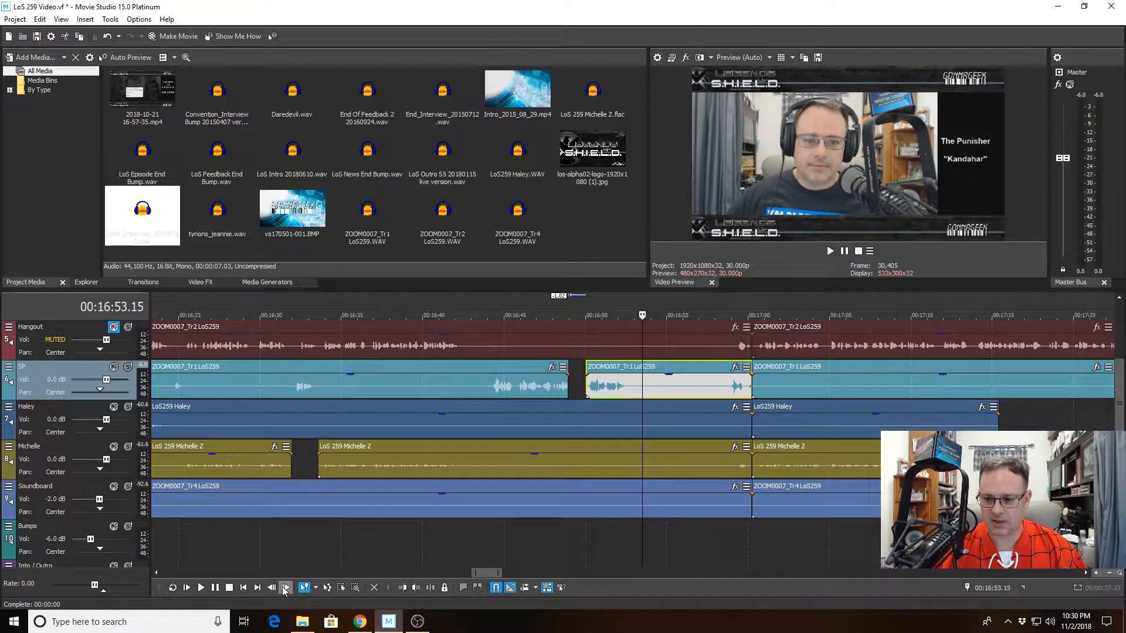
left_click(284, 588)
left_click(270, 588)
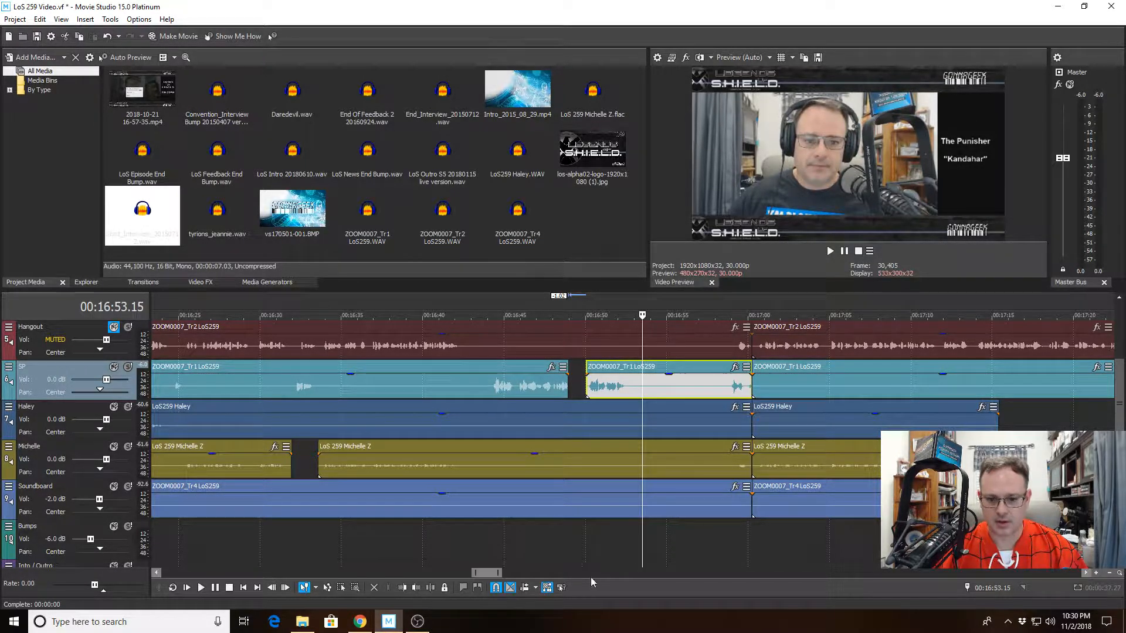
left_click(642, 540)
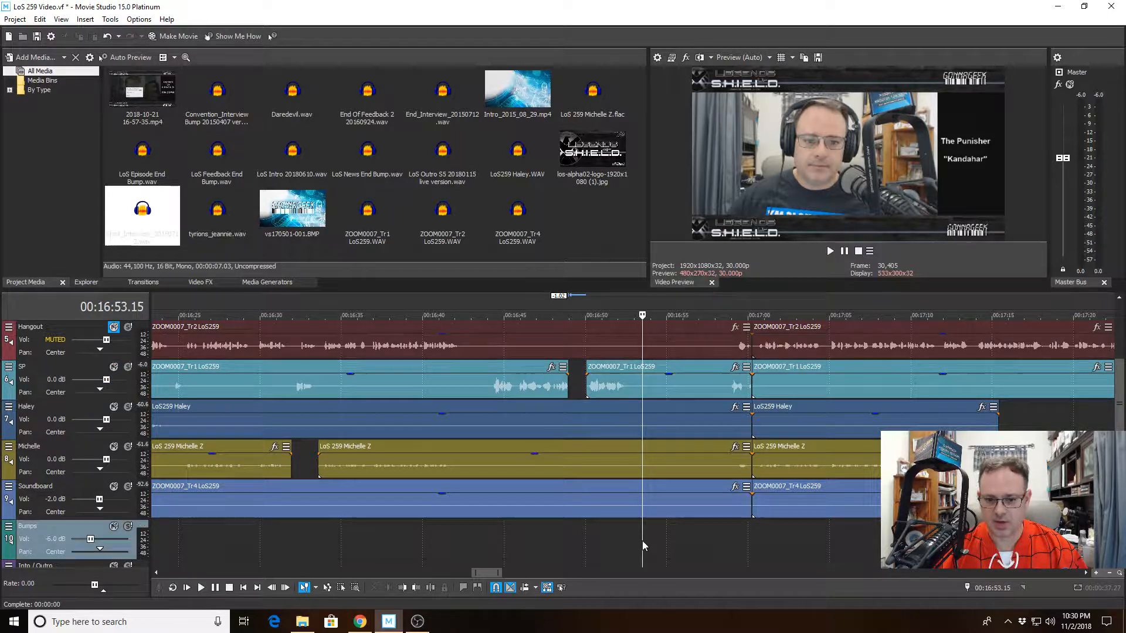
left_click(430, 588)
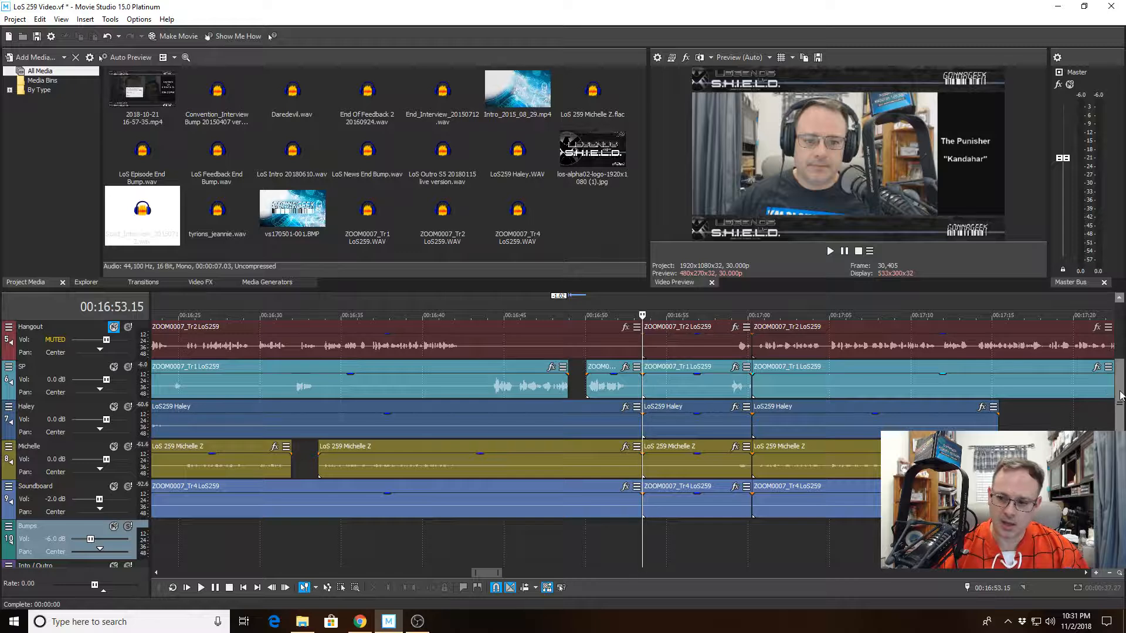
Delete the section between 00:16:53.15 and 00:17:00.07 from every track, from Video down to Soundboard
scroll(1116, 371, "up", 2)
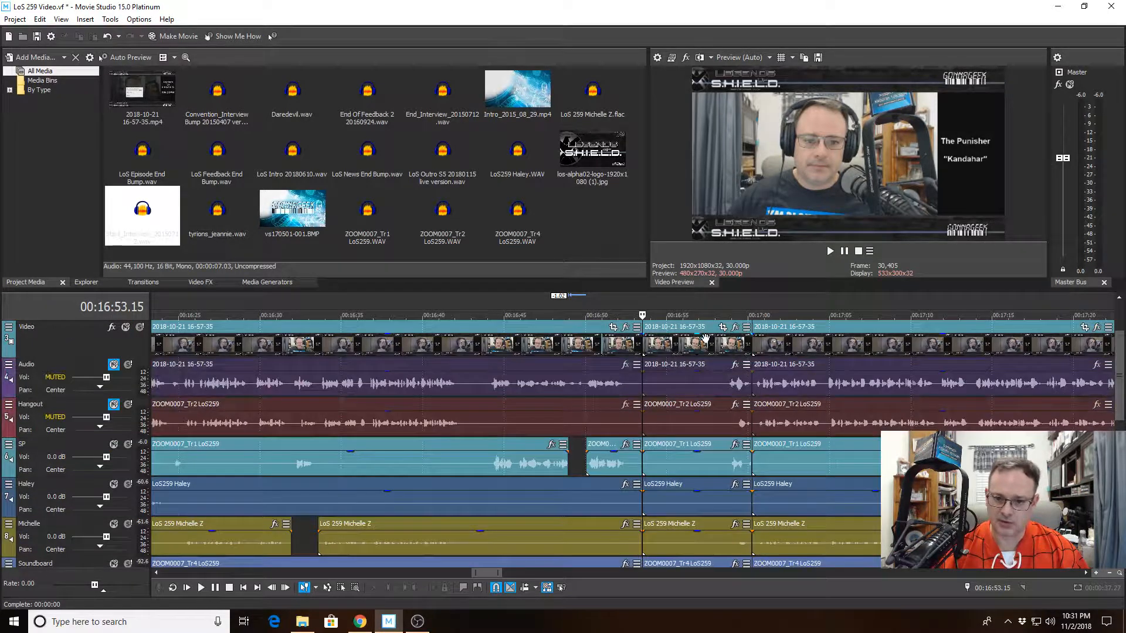
left_click(705, 339)
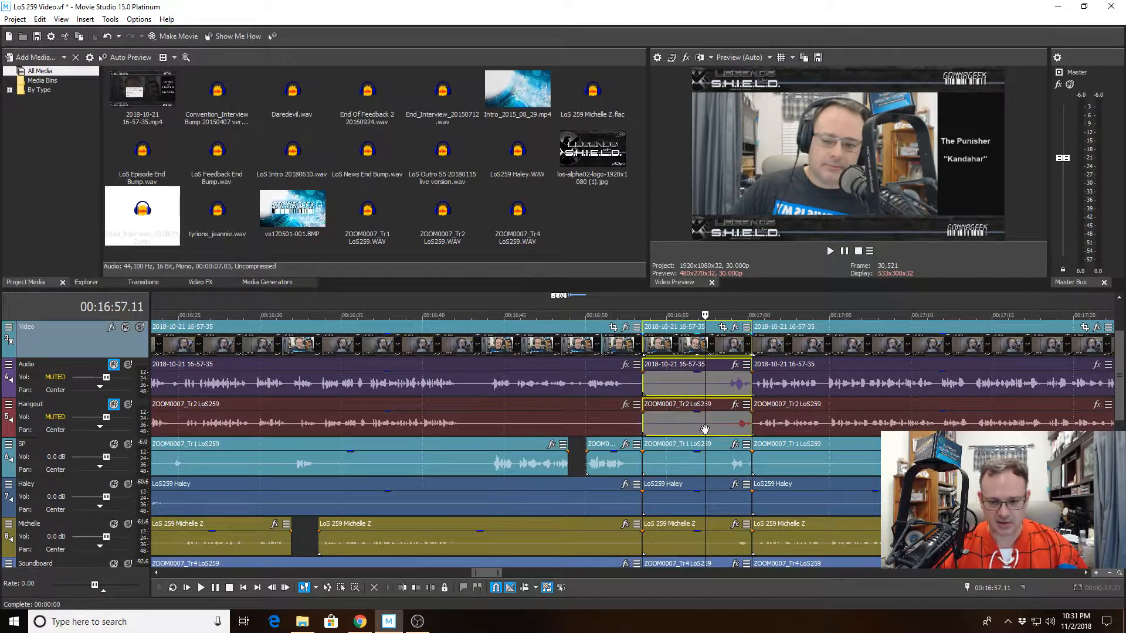
left_click(714, 548)
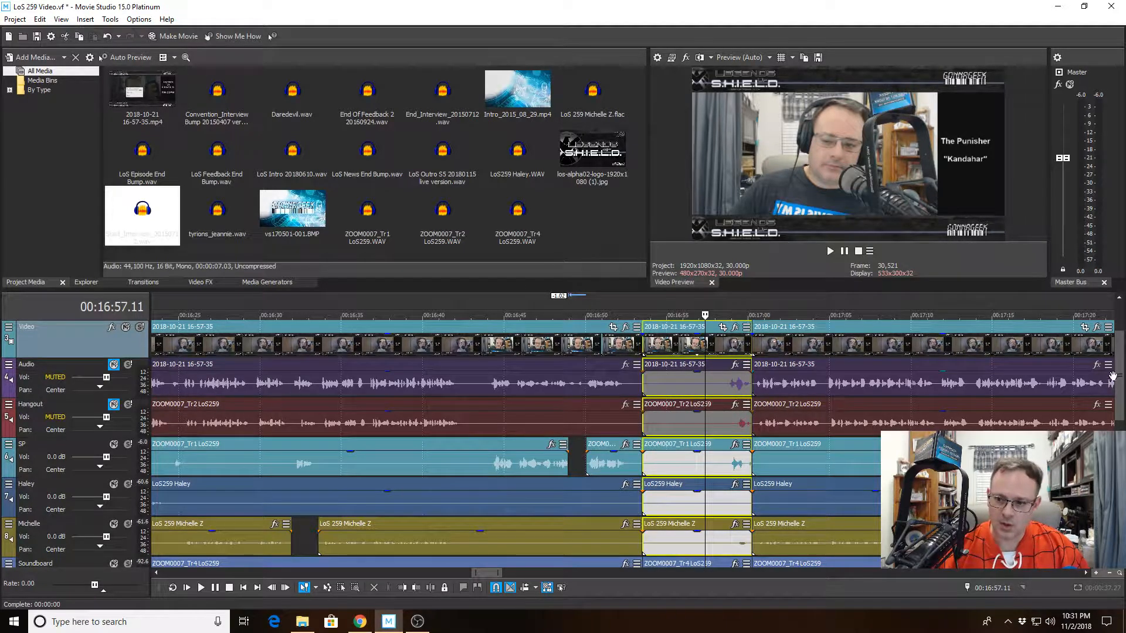
scroll(1104, 421, "down", 2)
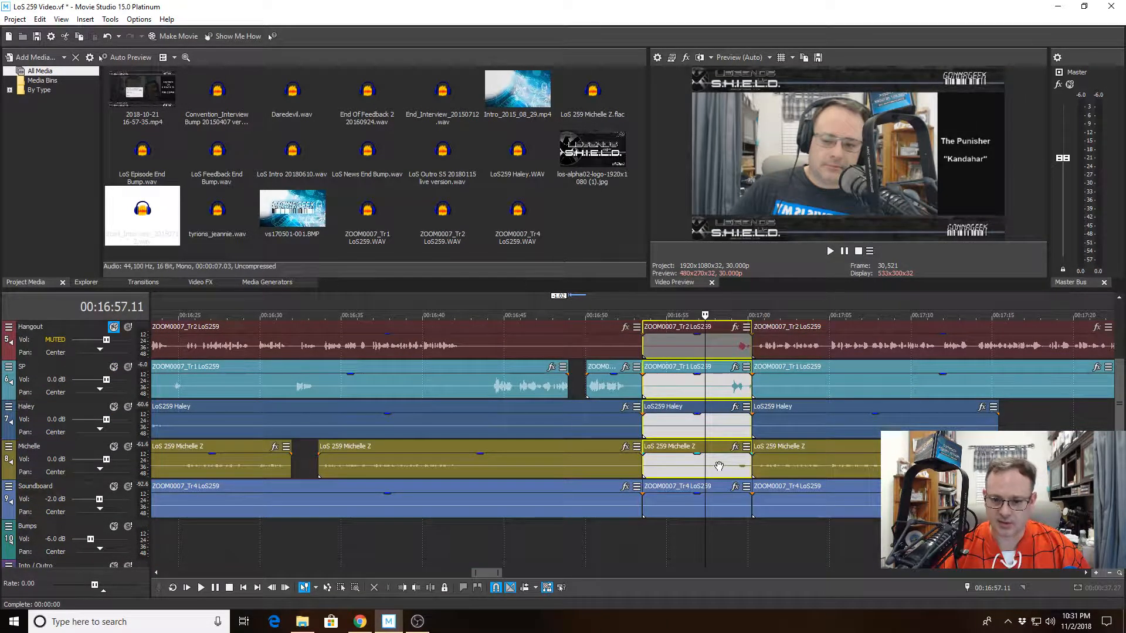
left_click(719, 491, "ctrl")
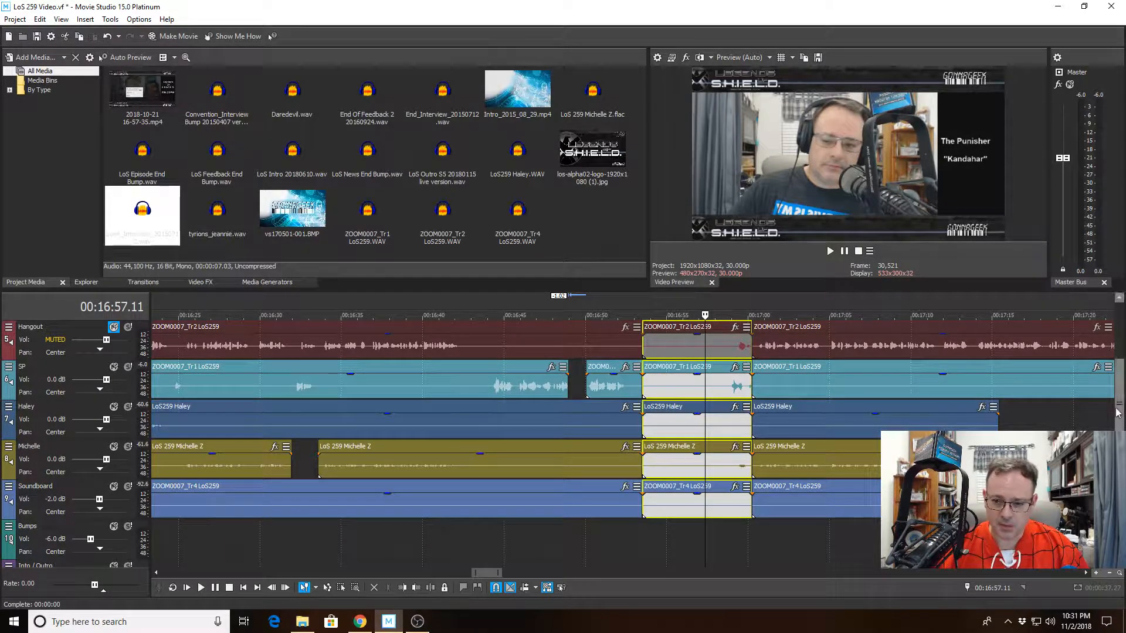
key("Delete")
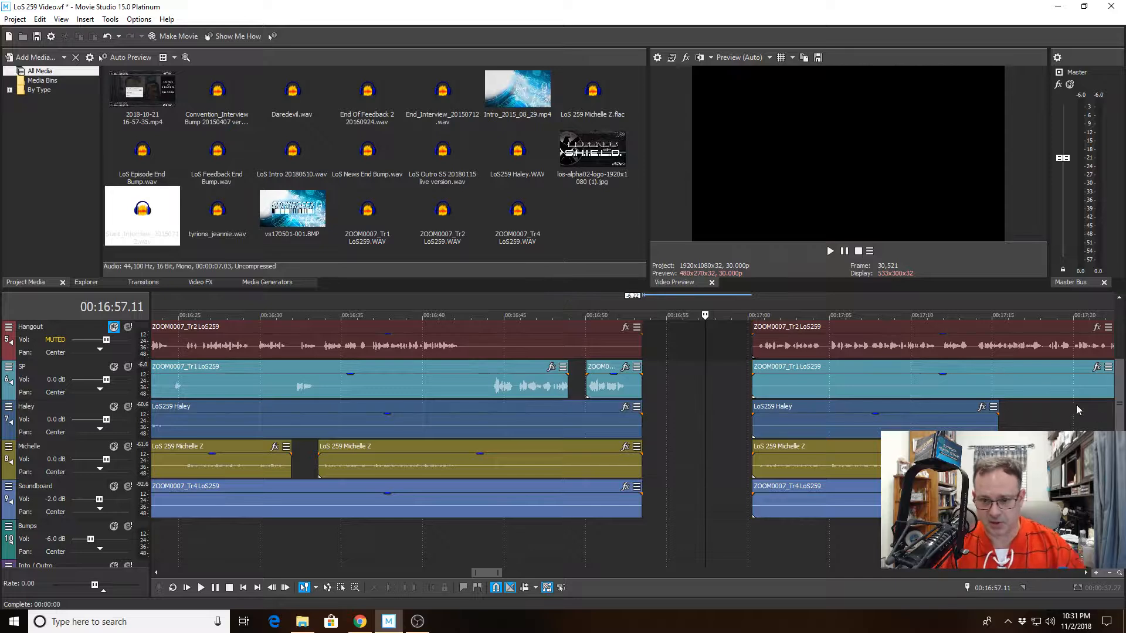
Try to select all the clips after the new gap, from the Video track down to the Soundboard track
scroll(873, 419, "down", 4)
scroll(873, 419, "down", 5)
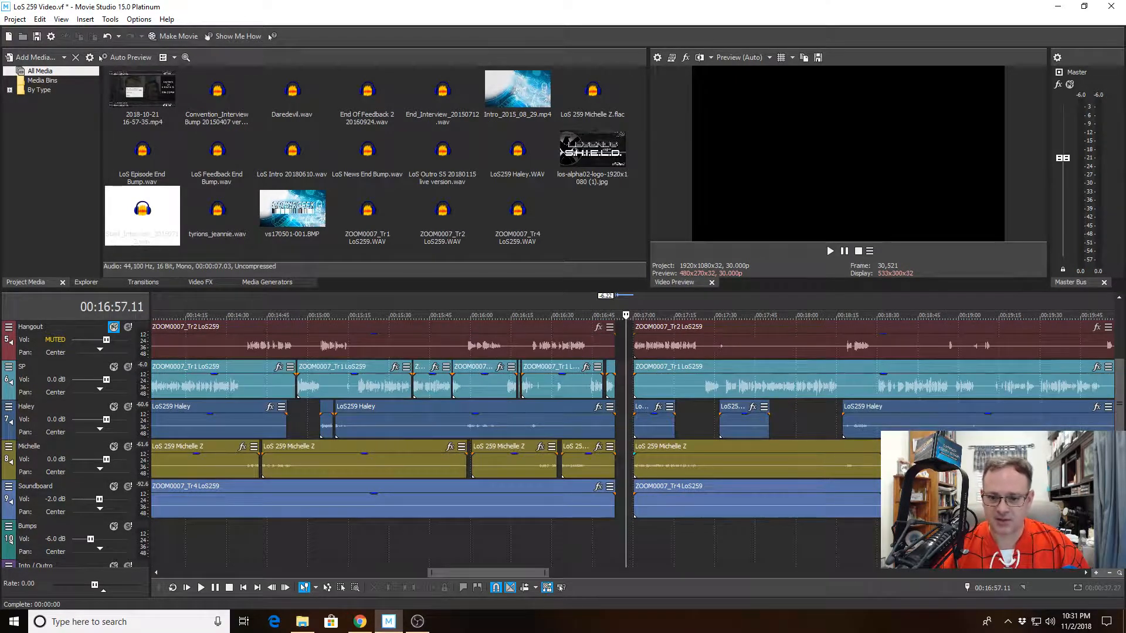
left_click_drag(1117, 427, 1121, 398)
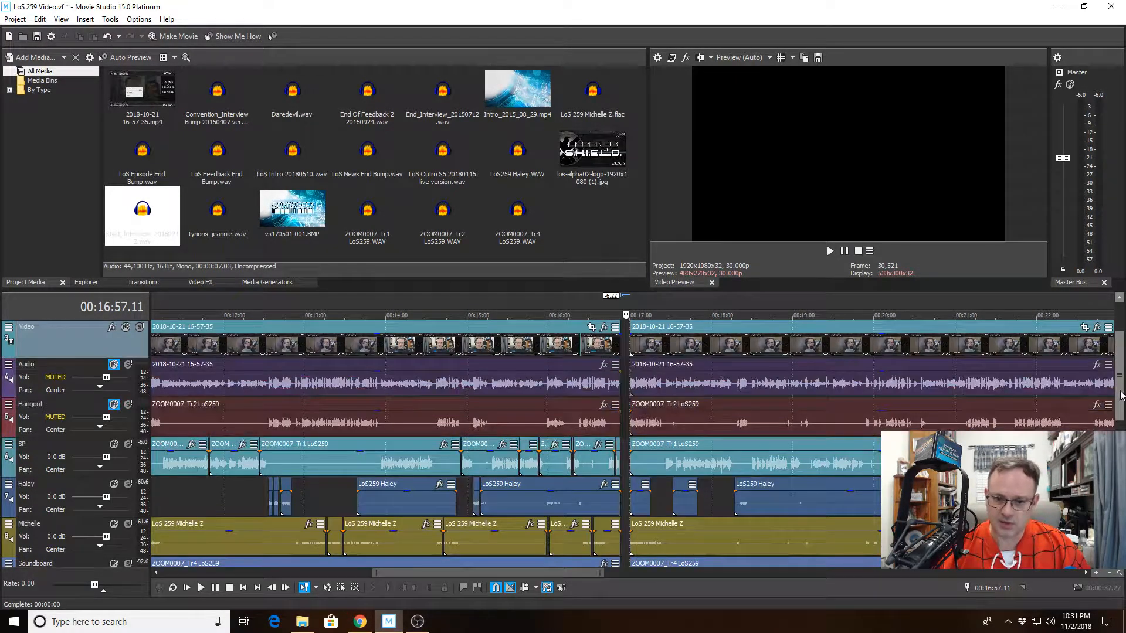
scroll(683, 420, "down", 4)
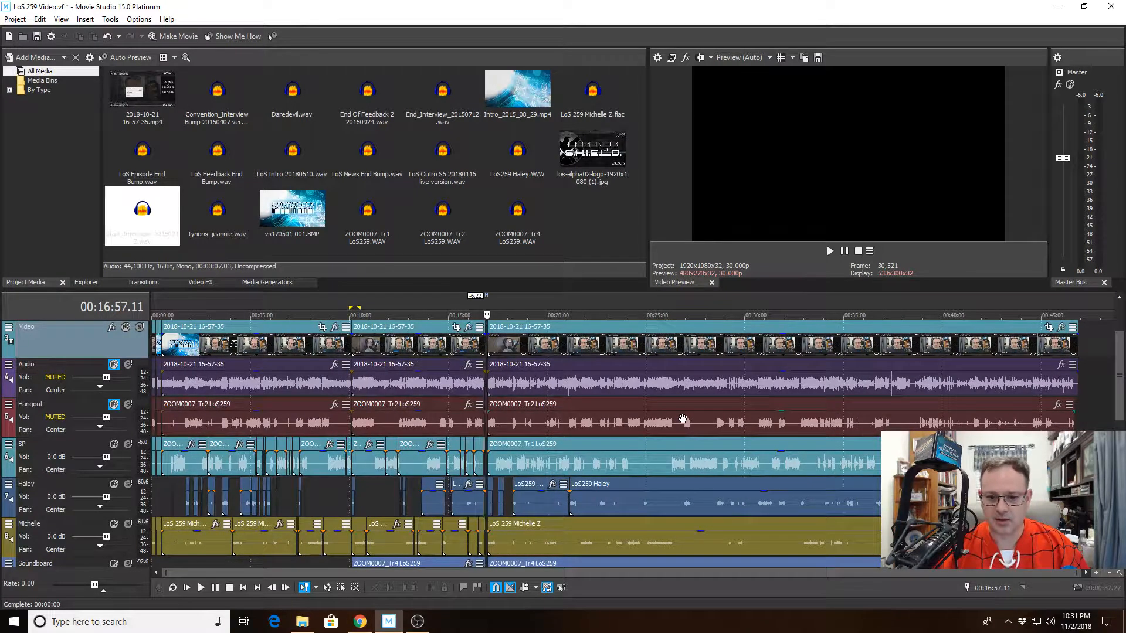
left_click(494, 343)
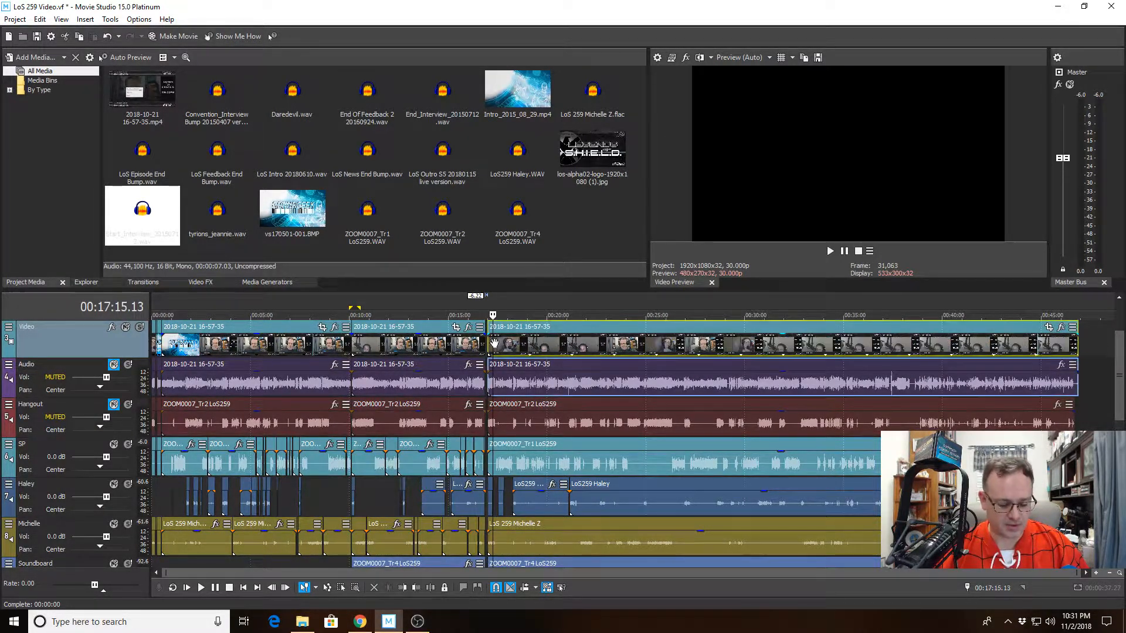
left_click(732, 542, "shift")
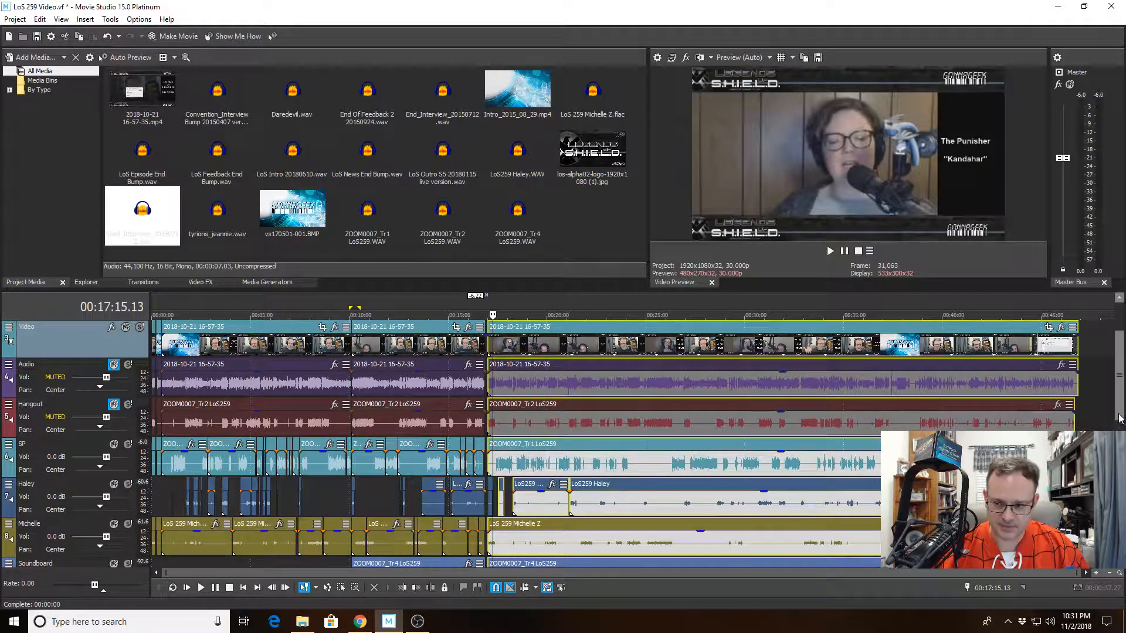
scroll(1118, 429, "down", 2)
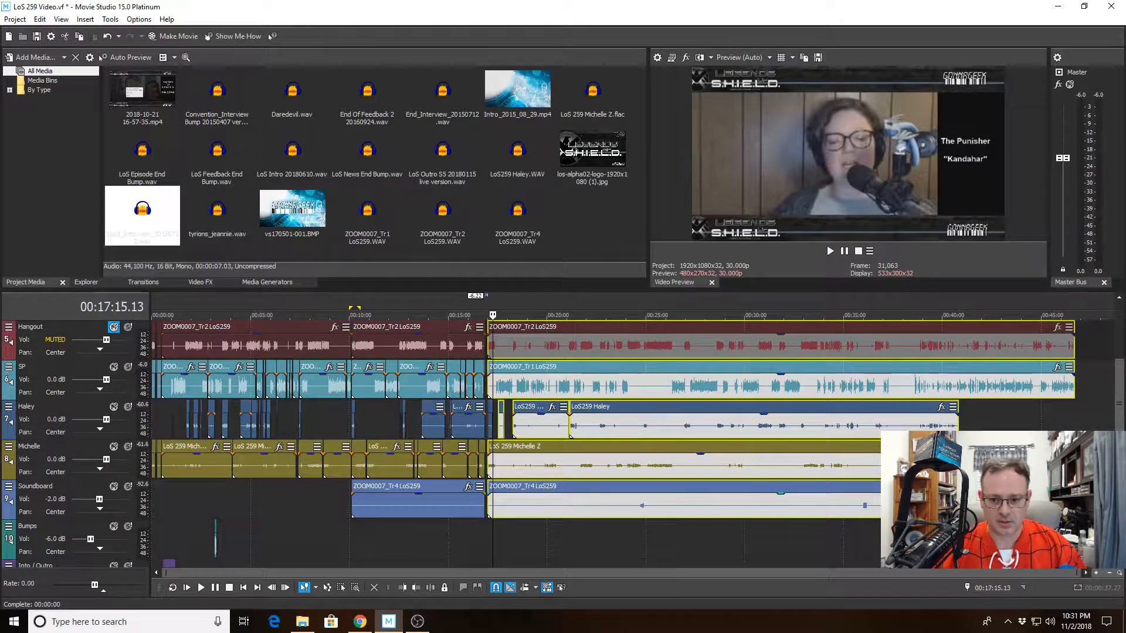
left_click(594, 487)
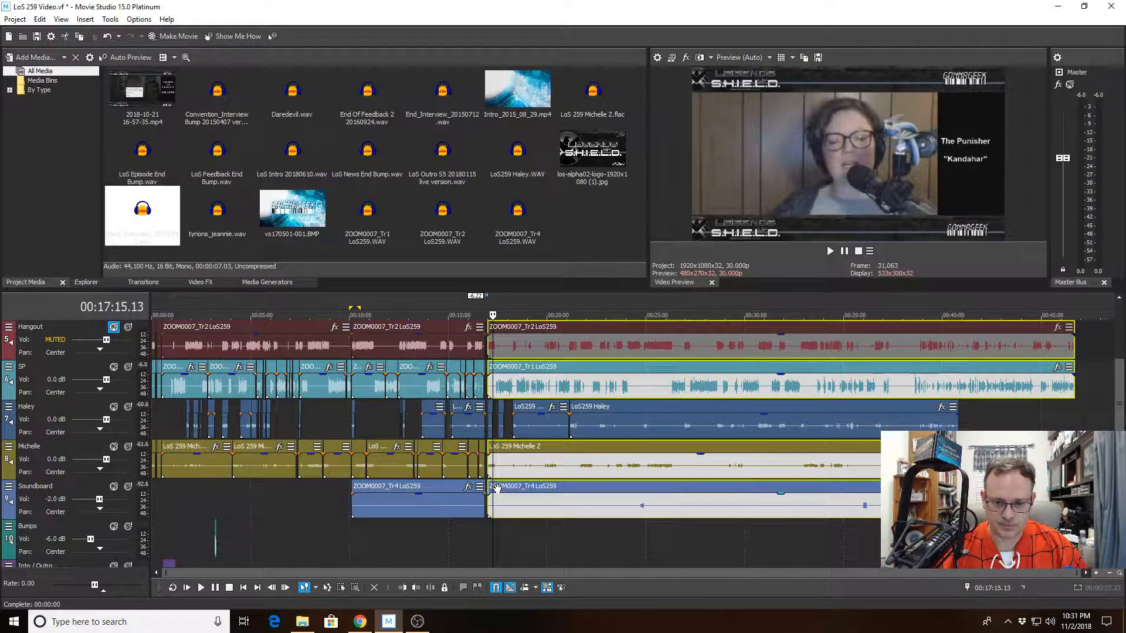
scroll(592, 427, "up", 5)
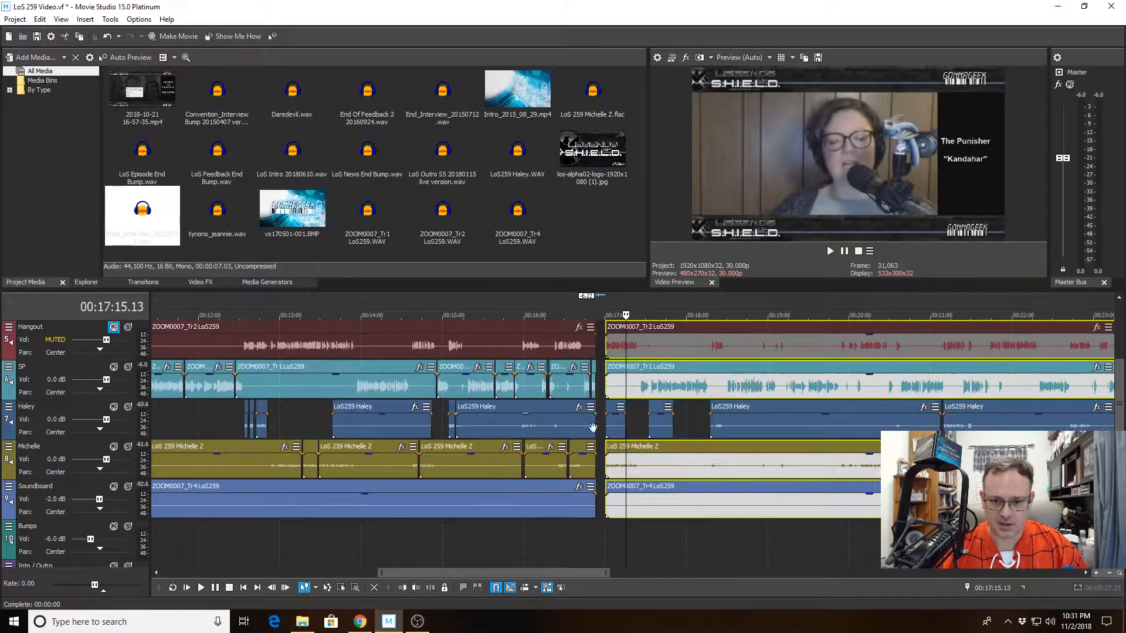
Try moving the video clip and its audio after the gap about 12 seconds later, and undo the move
left_click_drag(1117, 424, 1117, 382)
left_click(682, 384)
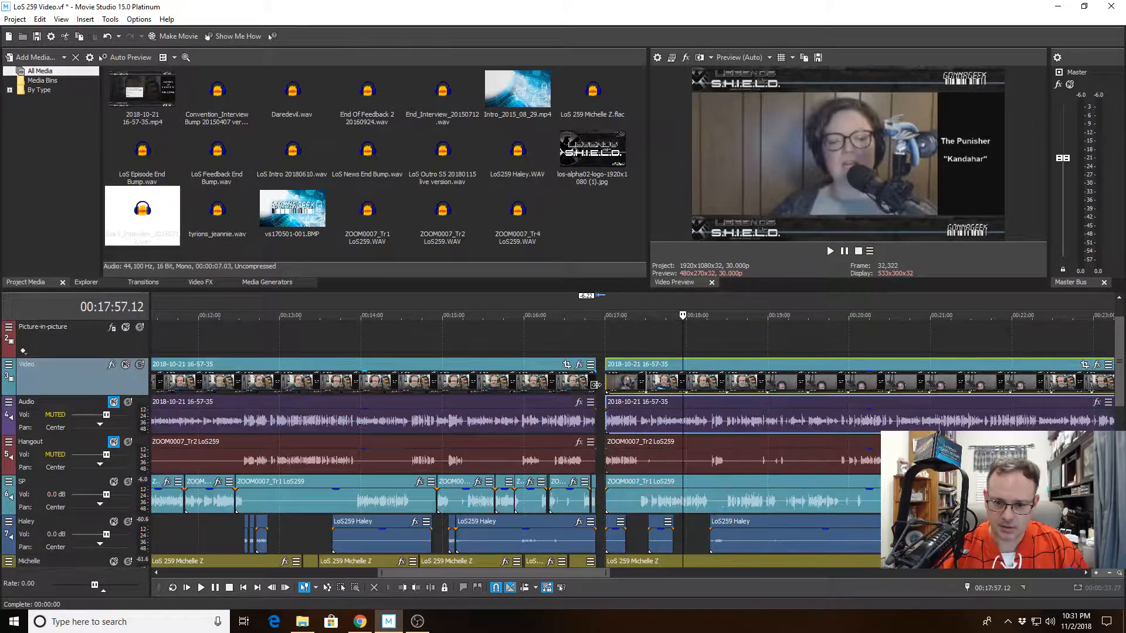
left_click(613, 381, "shift")
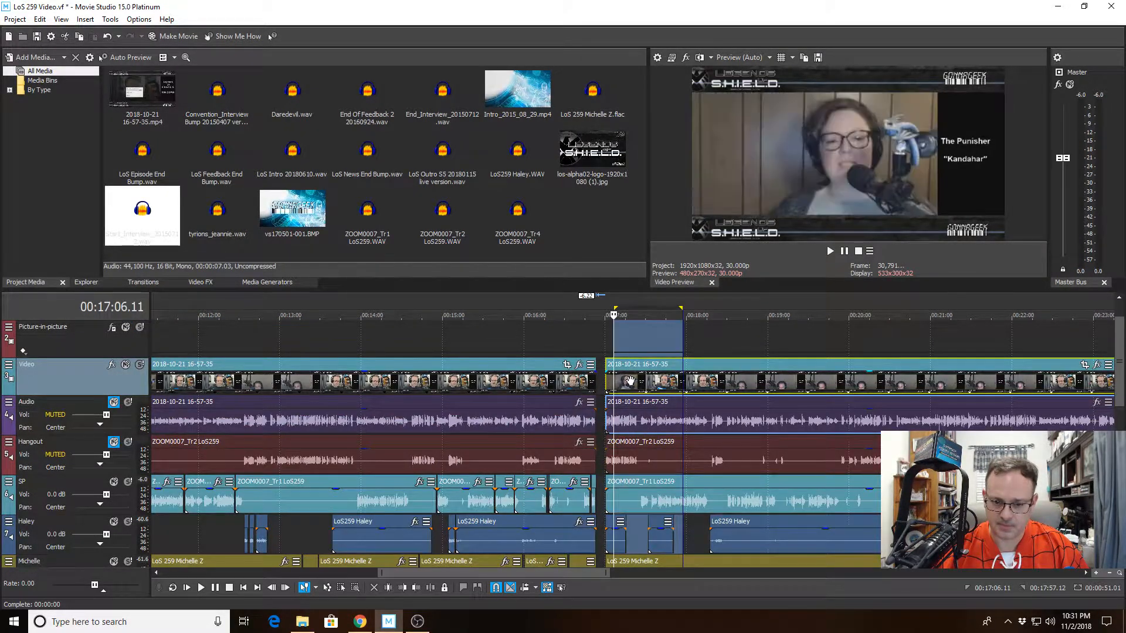
left_click(630, 380)
left_click(730, 383)
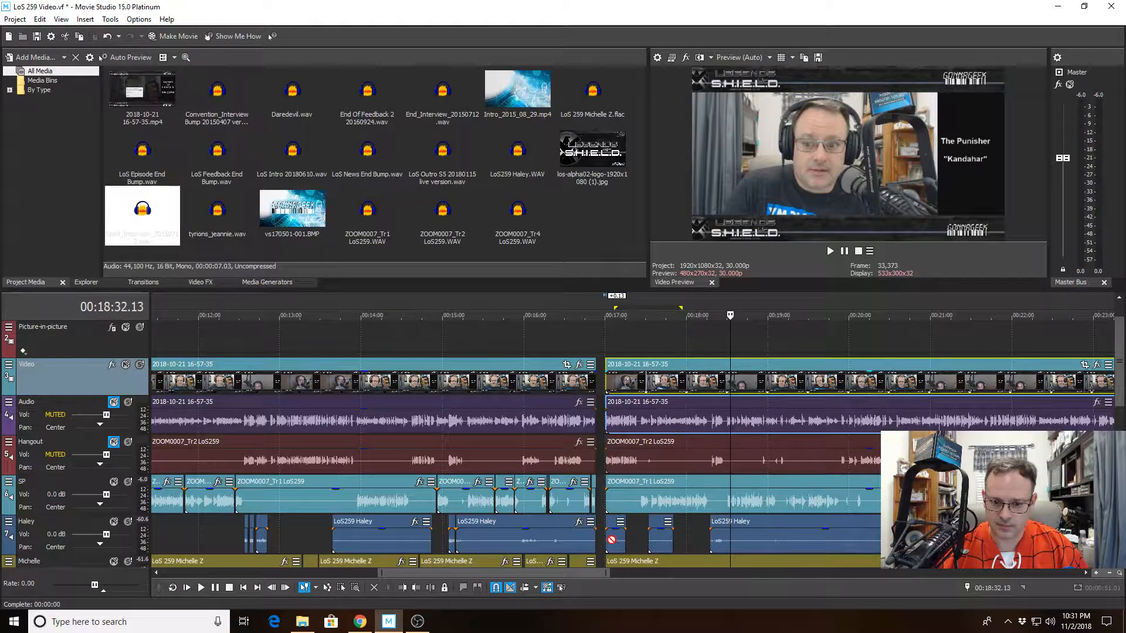
left_click_drag(618, 370, 634, 368)
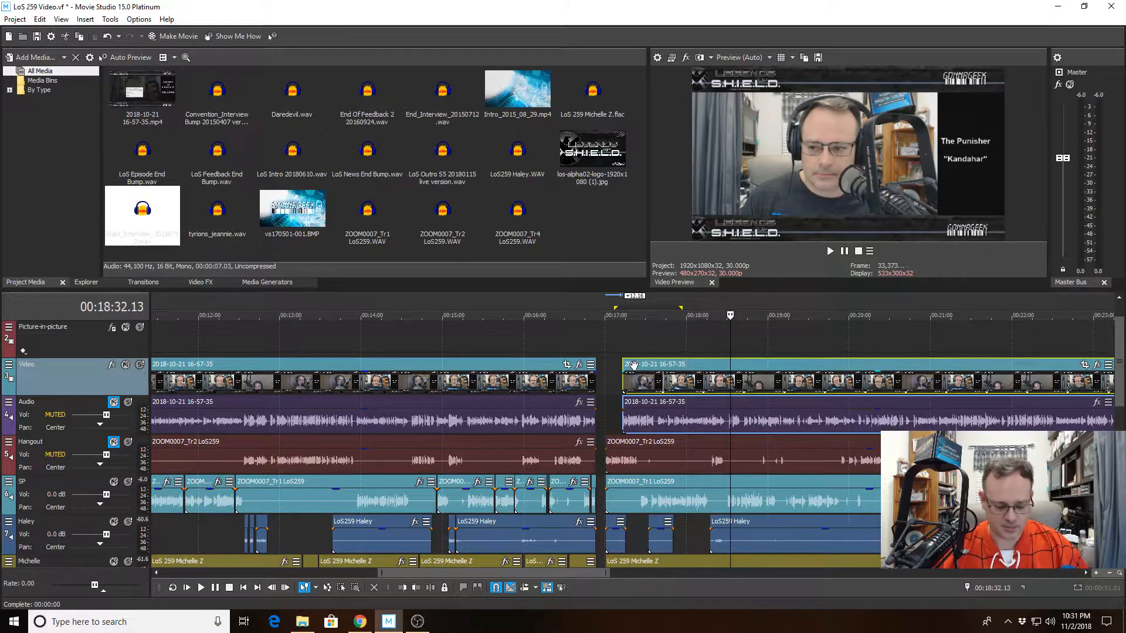
key("ctrl+z")
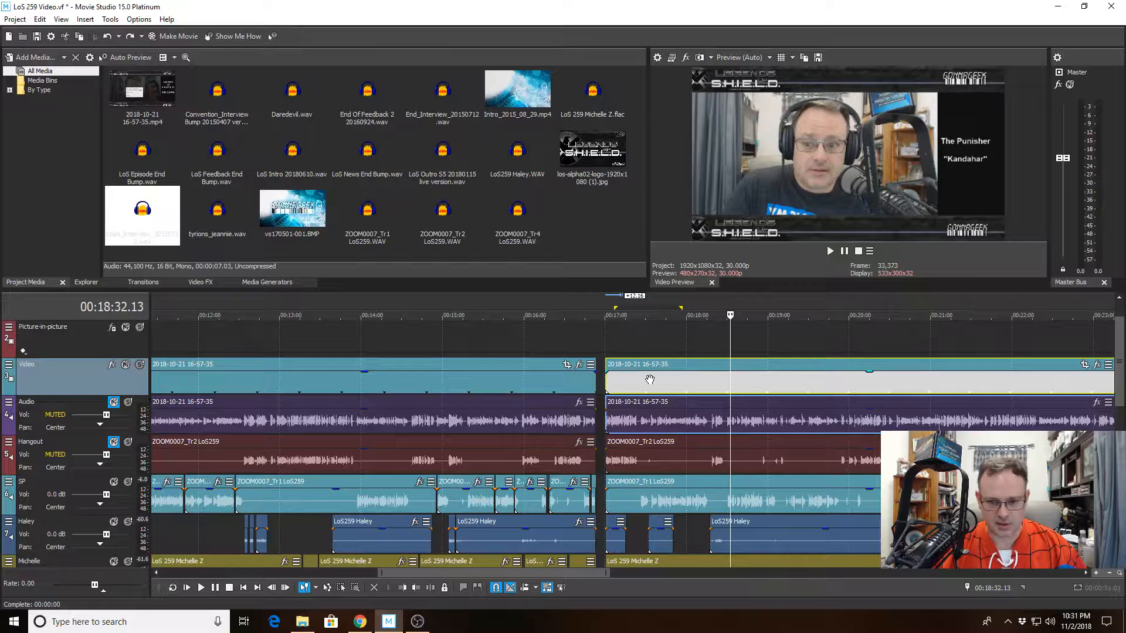
Try to build the selection after the gap track by track, including the first short clip on the upper co-host track
left_click(643, 382)
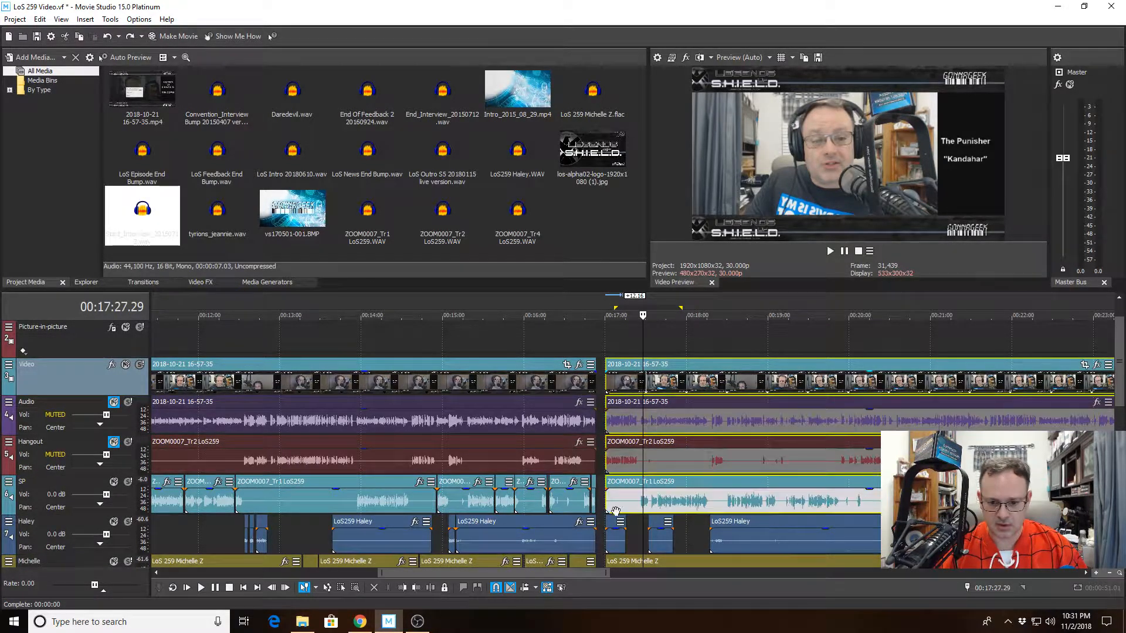
left_click(739, 549, "shift")
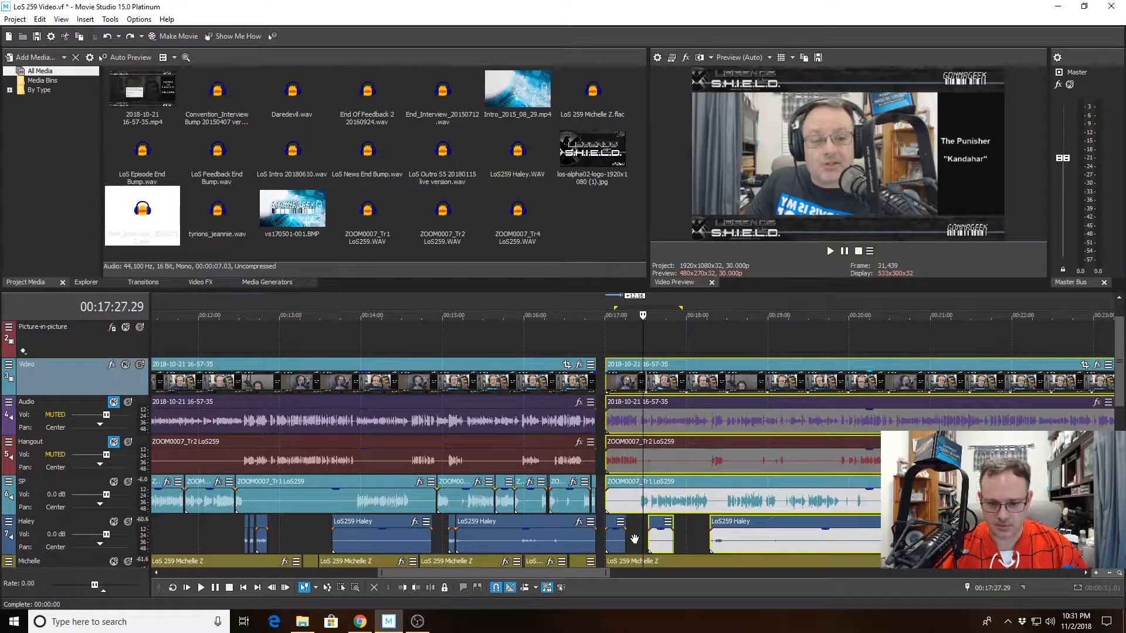
left_click(616, 538, "shift")
left_click(614, 560, "ctrl")
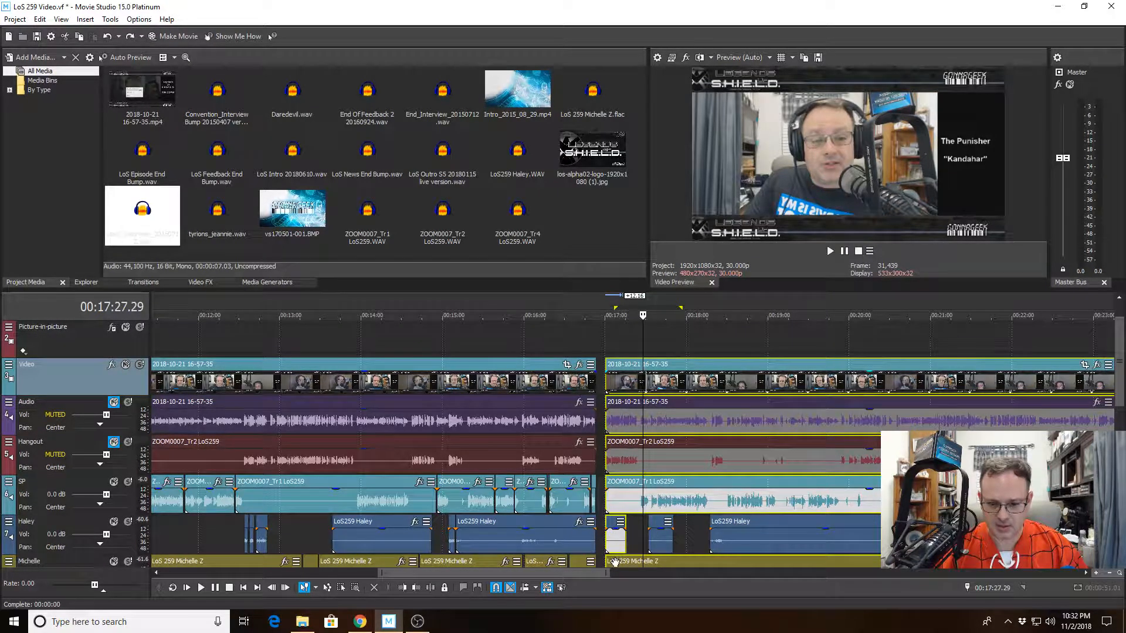
scroll(795, 475, "down", 8)
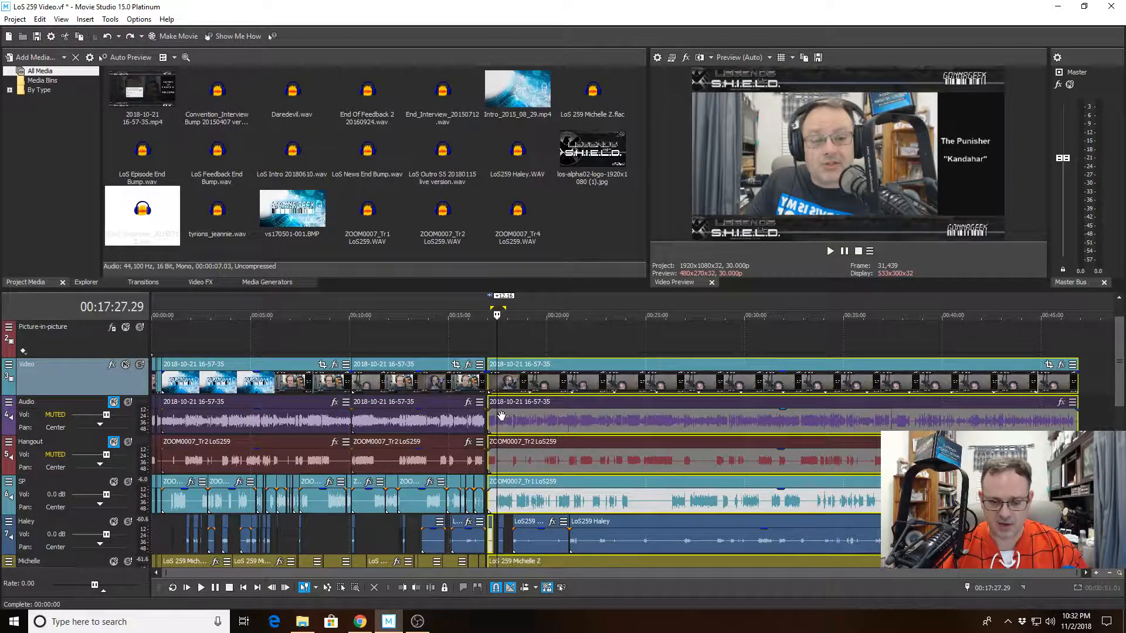
Try to range-select the clips after the gap, from the Video clip through the short clips on the upper co-host track
left_click_drag(494, 378, 501, 535)
left_click(490, 543, "shift")
left_click(496, 563, "shift")
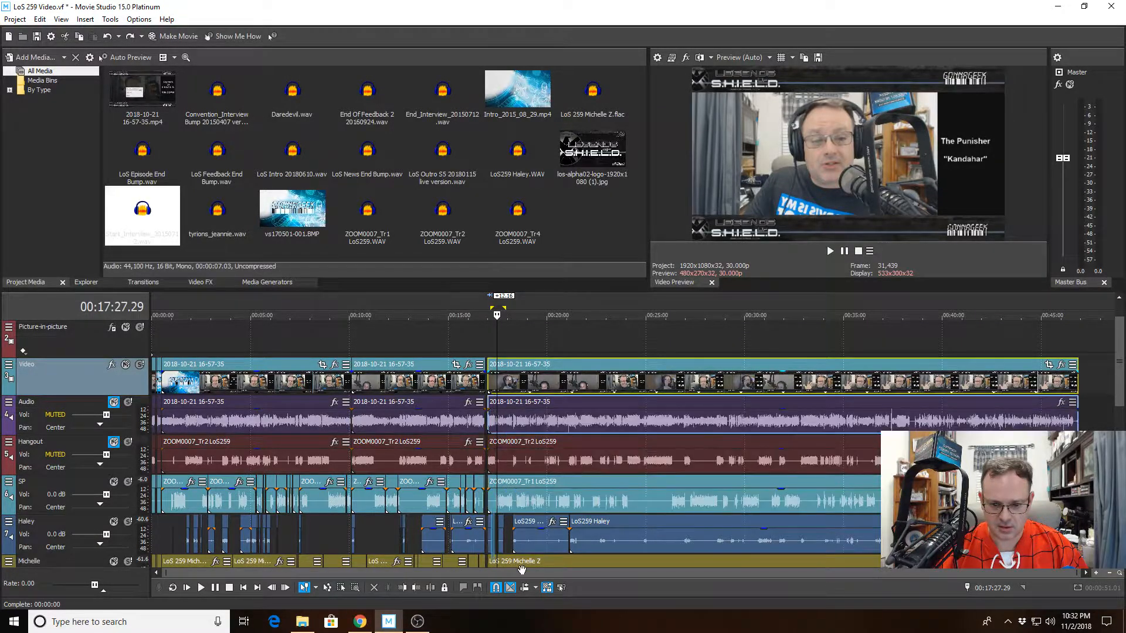
left_click(535, 541, "shift")
scroll(547, 503, "up", 1)
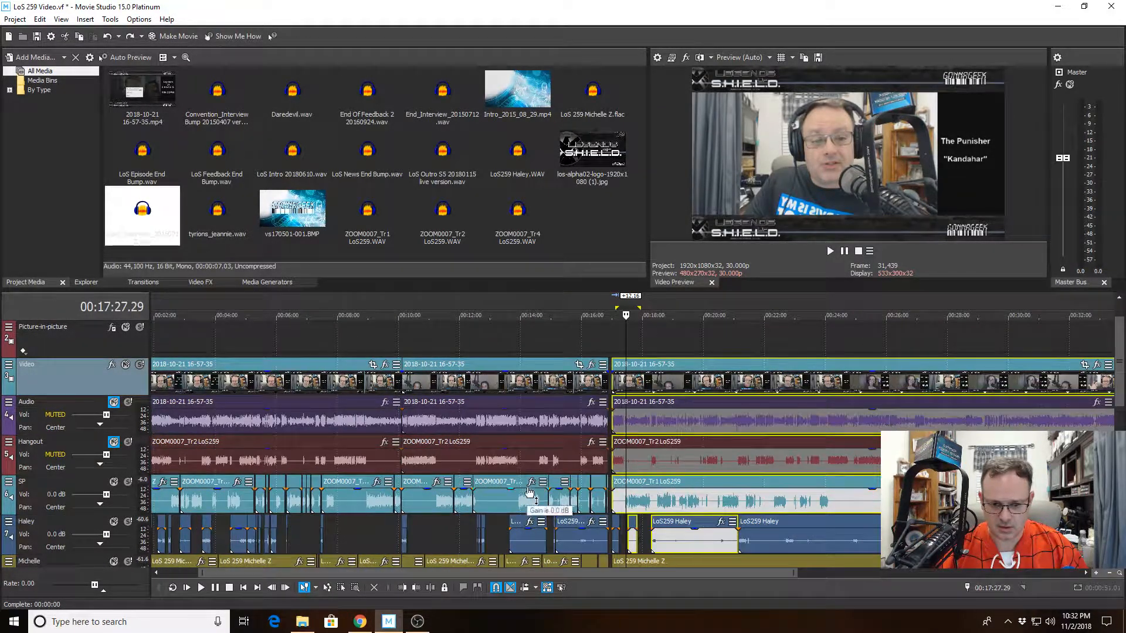
scroll(557, 493, "down", 1)
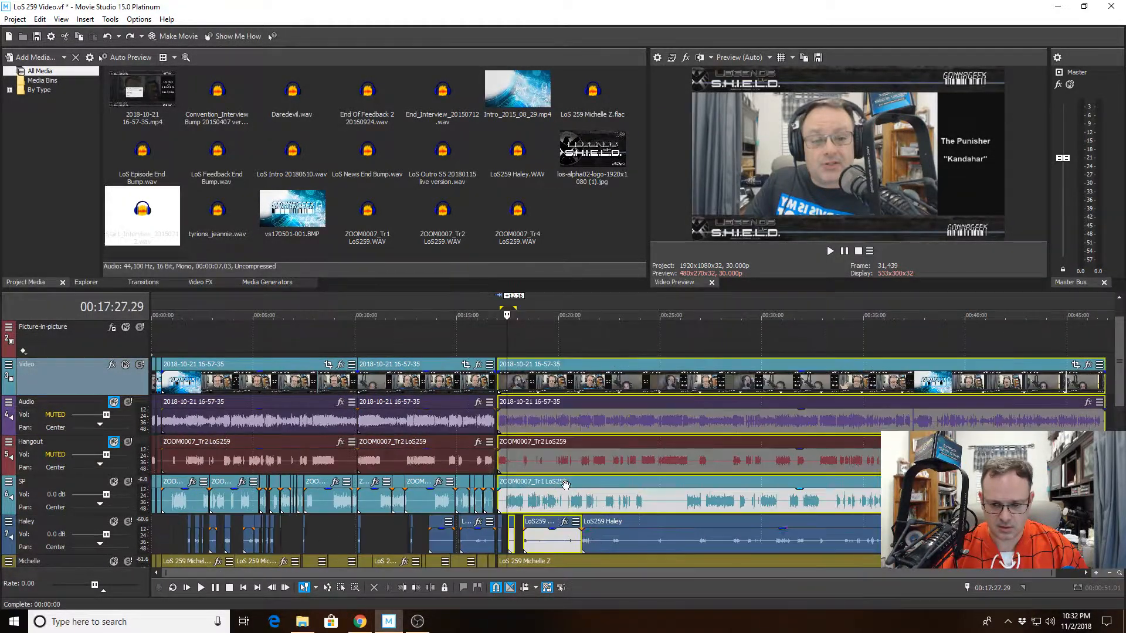
left_click(1066, 572)
scroll(548, 453, "down", 1)
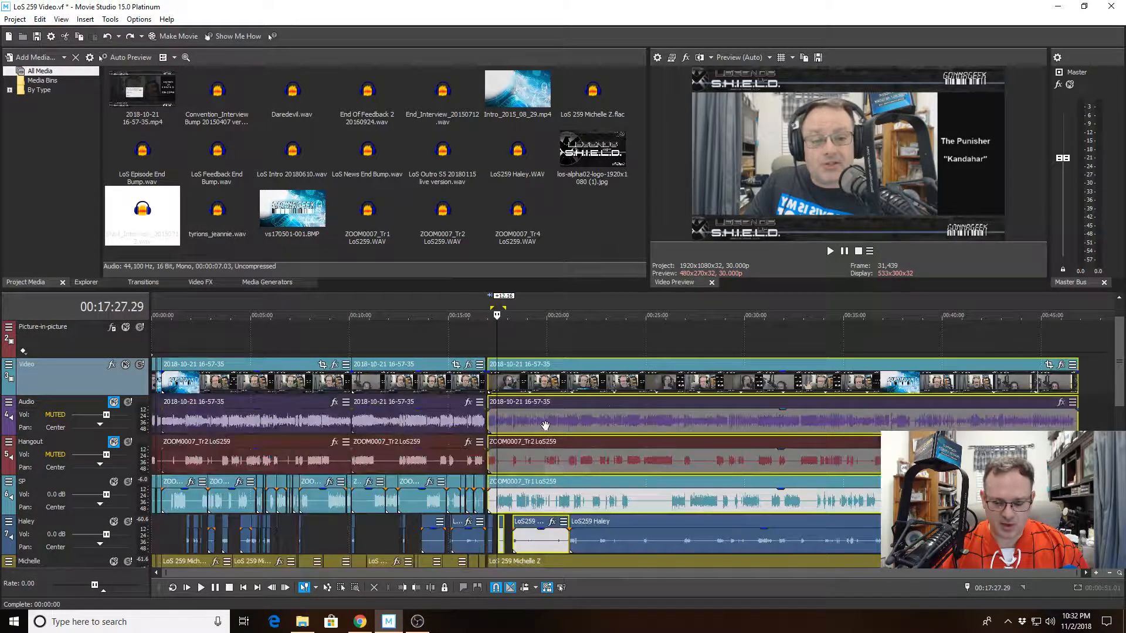
Restart the selection with the long clips after the gap on the Video, Audio, Hangout and SP tracks
left_click(520, 390)
left_click(492, 383)
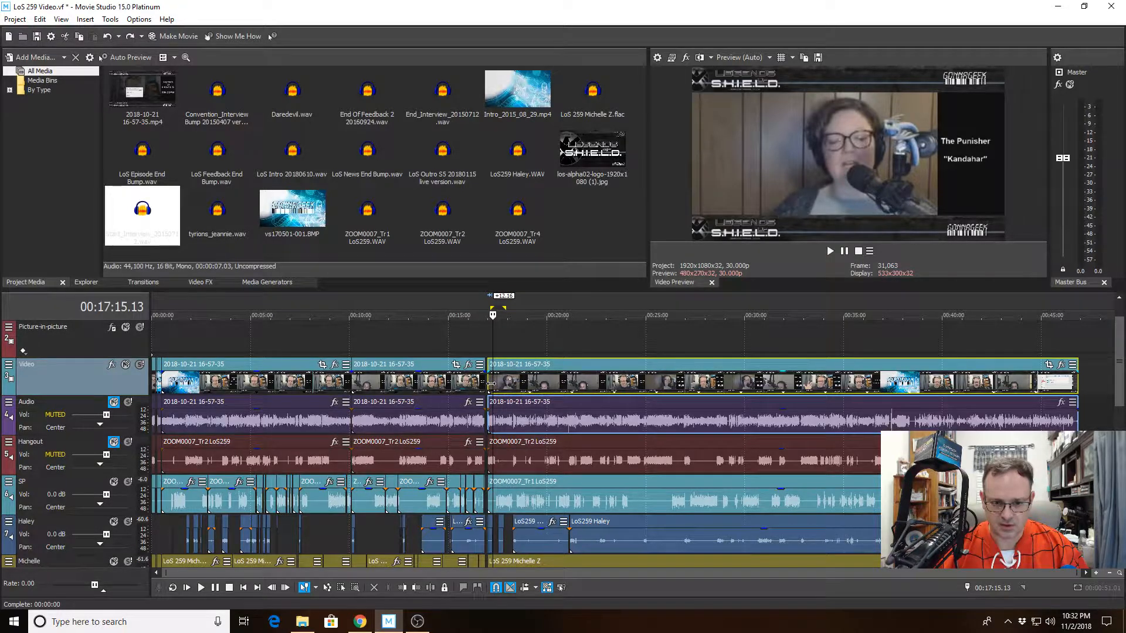
left_click(542, 384)
left_click(490, 383)
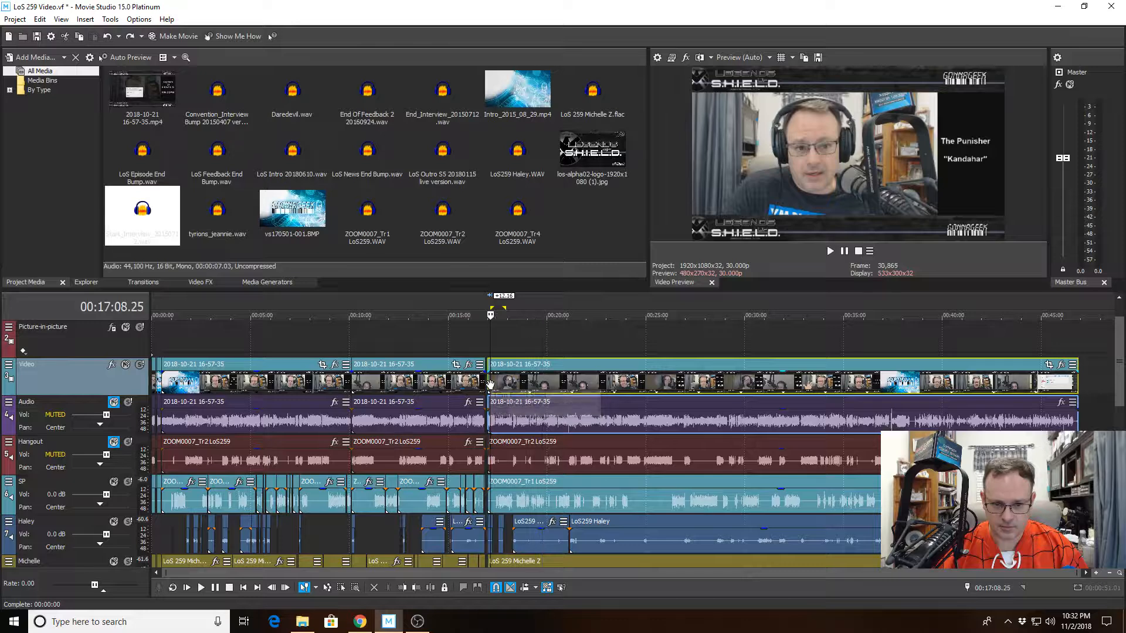
left_click(490, 417, "ctrl")
left_click(489, 454, "ctrl")
left_click(488, 485, "ctrl")
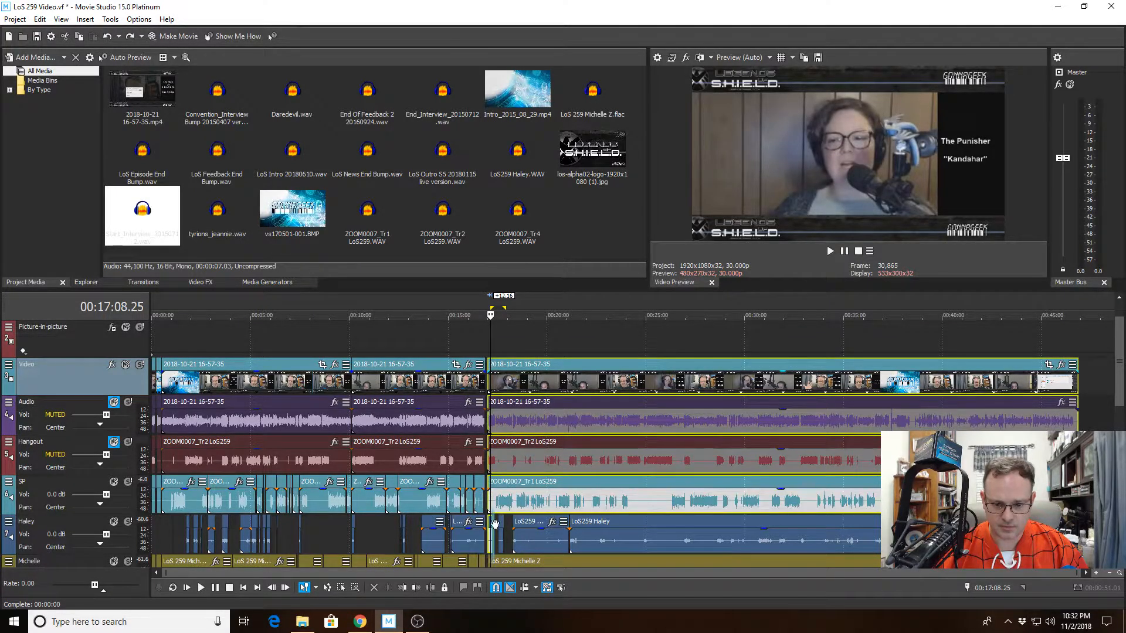
Extend the selection to all clips after the gap on both co-host tracks and the Soundboard track
left_click_drag(495, 548, 822, 566)
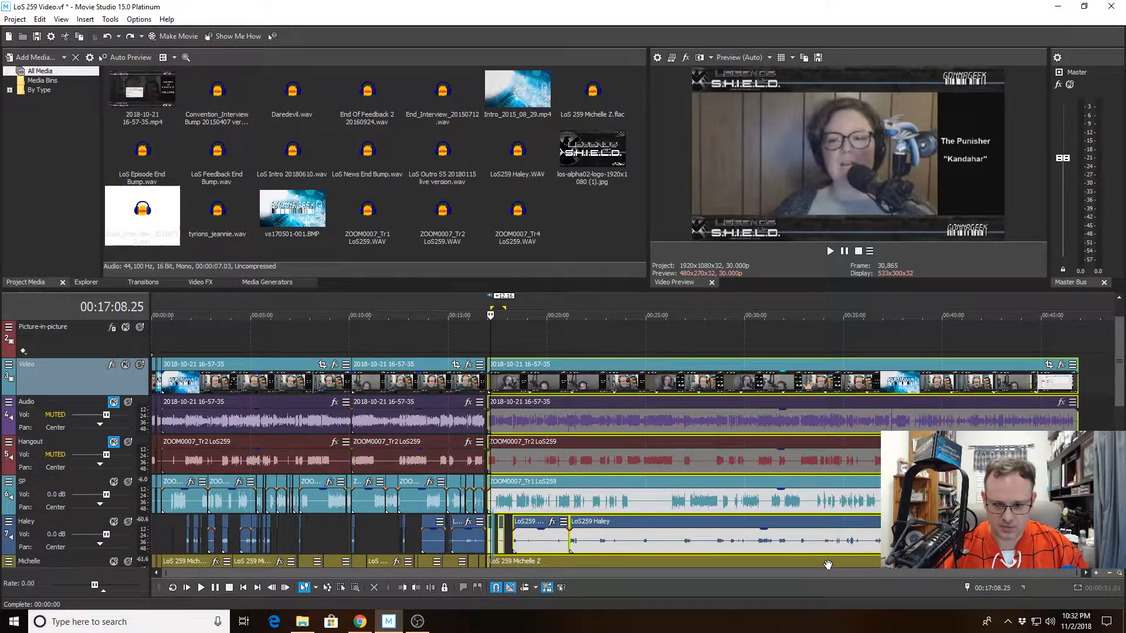
left_click_drag(1118, 373, 1114, 408)
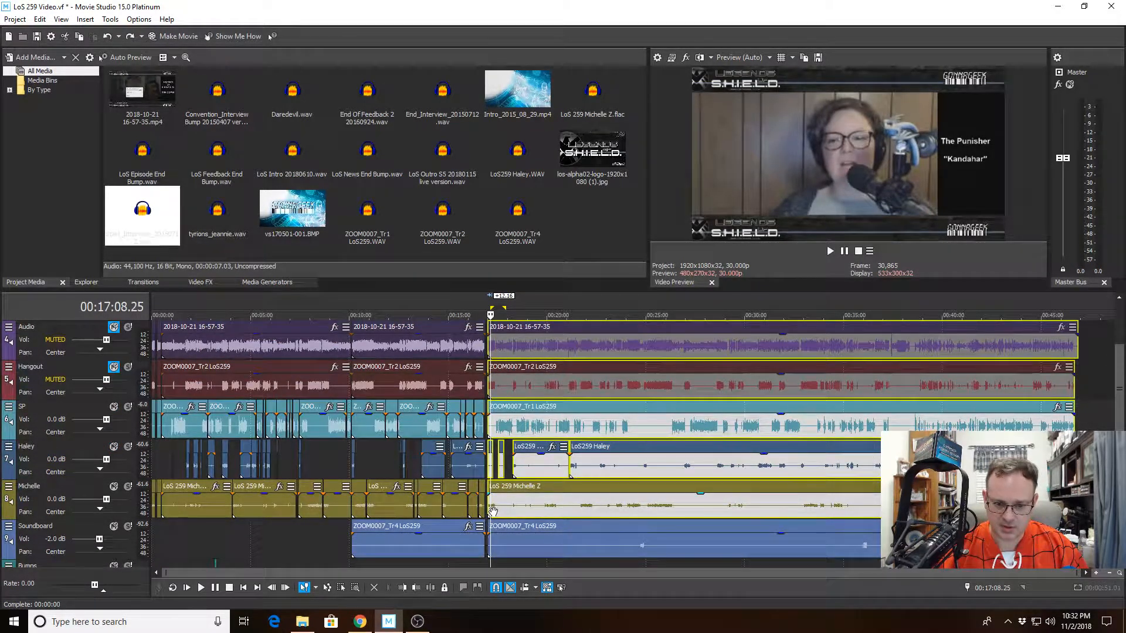
left_click(491, 536, "ctrl")
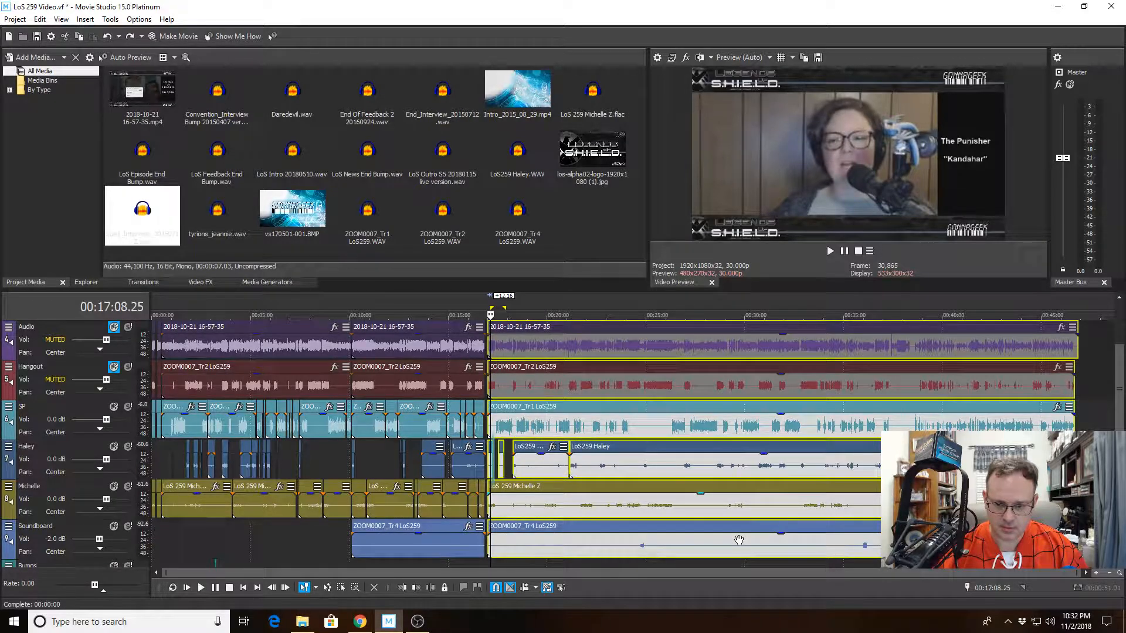
Move all the selected clips earlier until they meet the end of the preceding clips, closing the gap
scroll(540, 472, "up", 10)
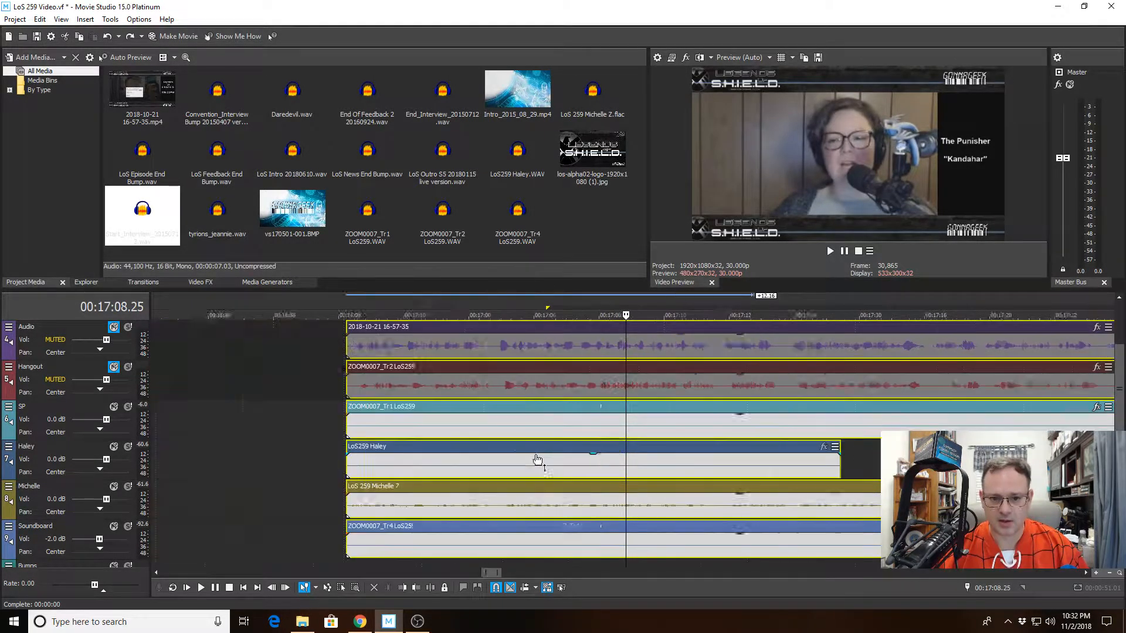
scroll(537, 459, "down", 3)
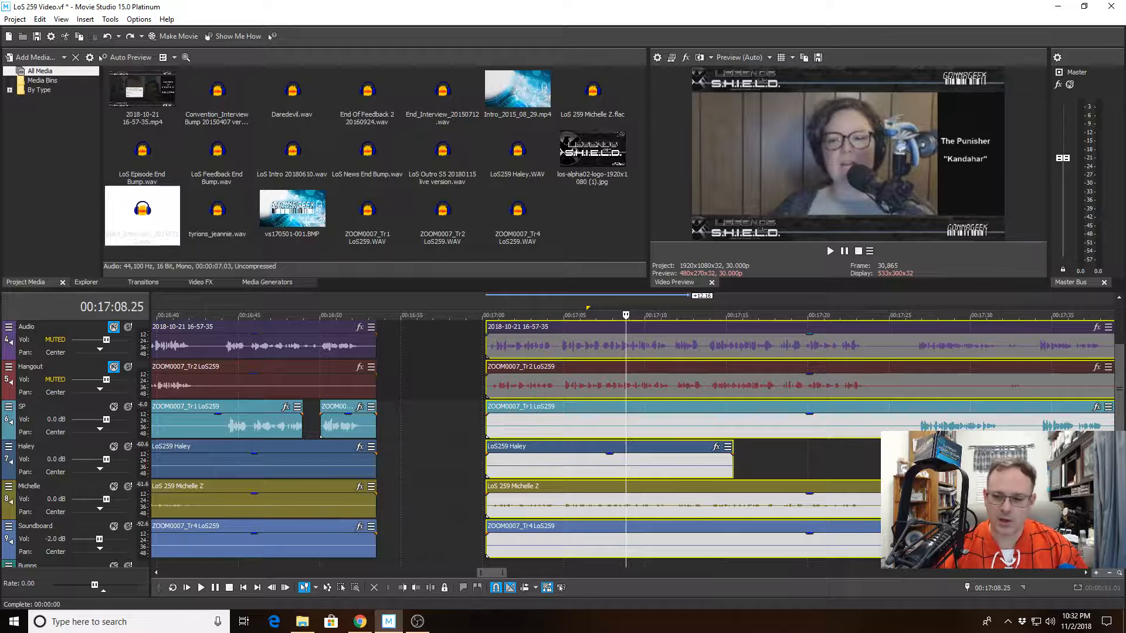
left_click_drag(1119, 370, 1119, 345)
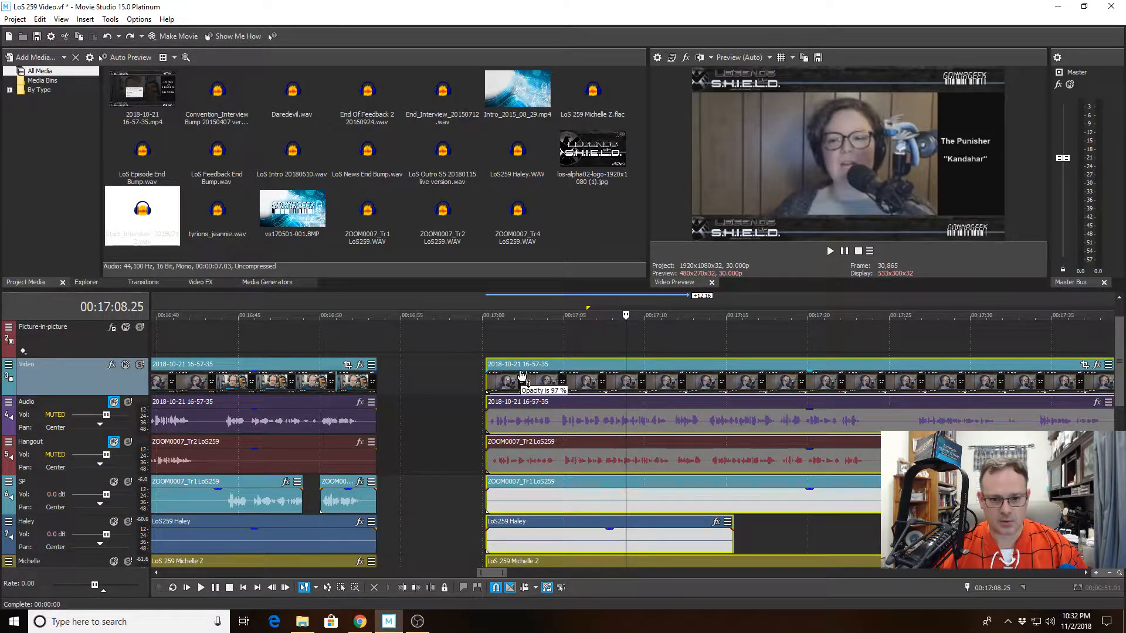
left_click_drag(522, 375, 428, 386)
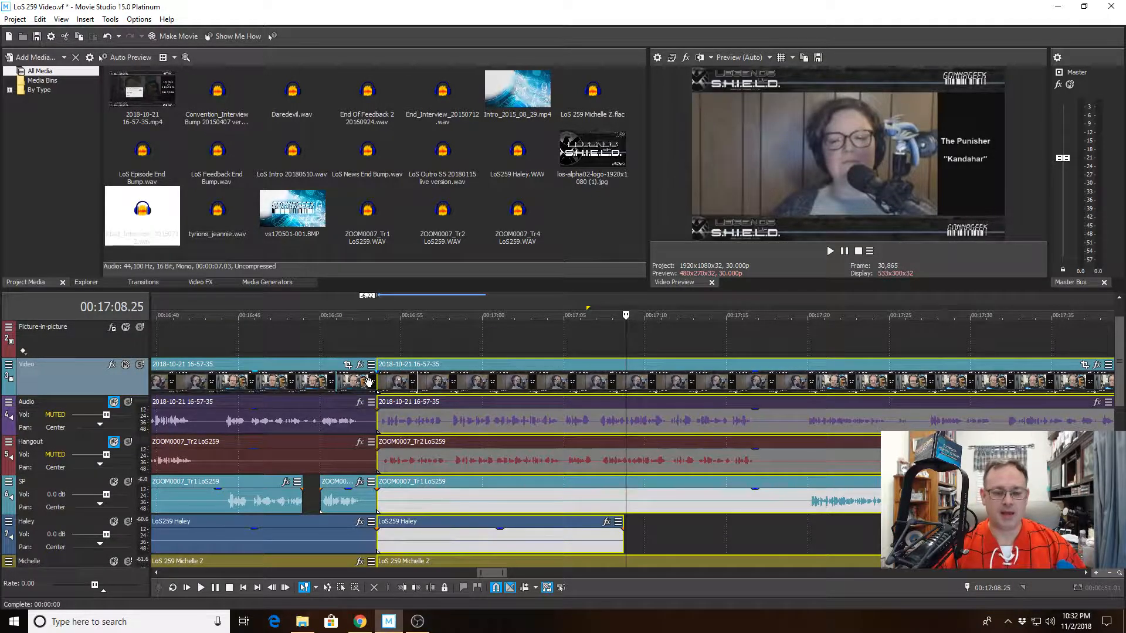
Step frame by frame from 00:16:51.12 to 00:16:53.26 to examine the video transition across the closed join
left_click(343, 350)
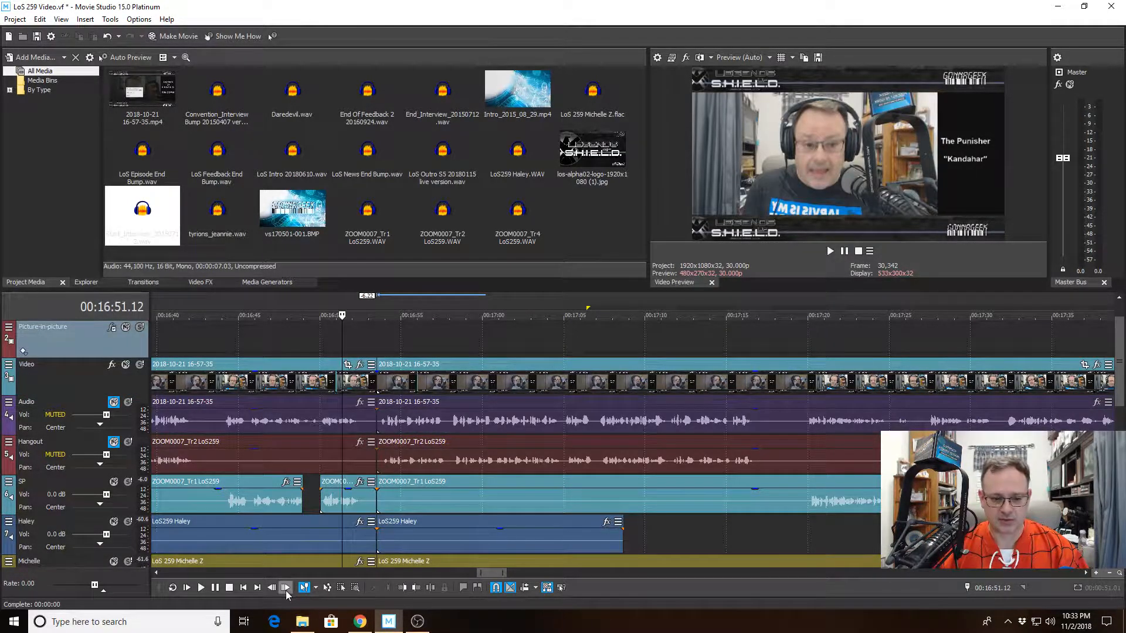
left_click(285, 588)
left_click(286, 588)
left_click(285, 588)
left_click(285, 588)
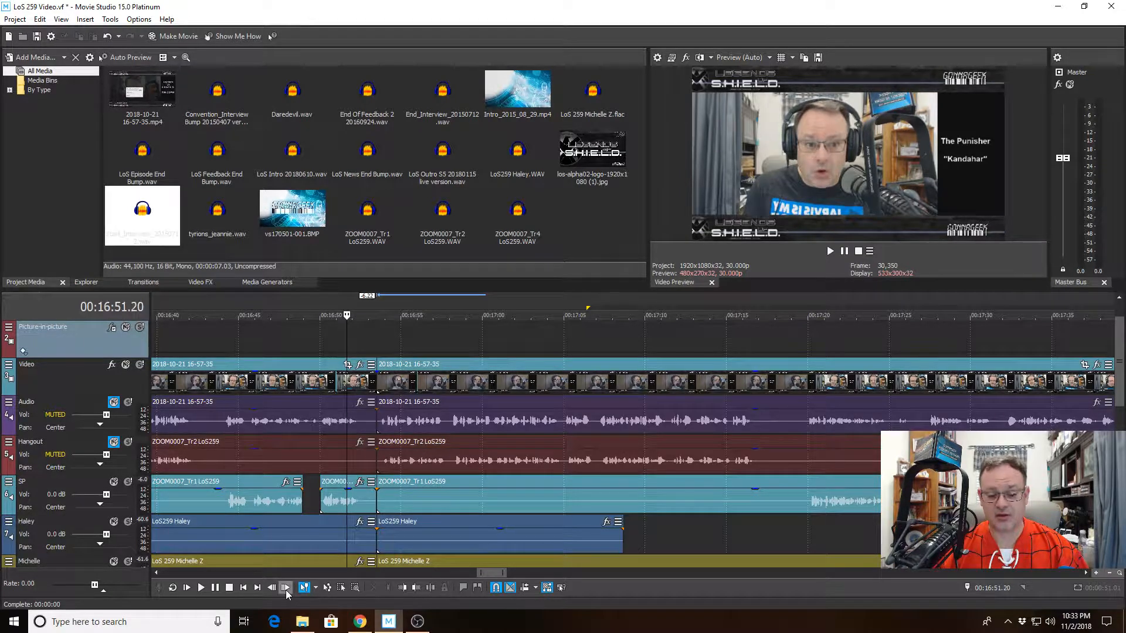
left_click(285, 588)
left_click(285, 588)
left_click(286, 589)
left_click(285, 589)
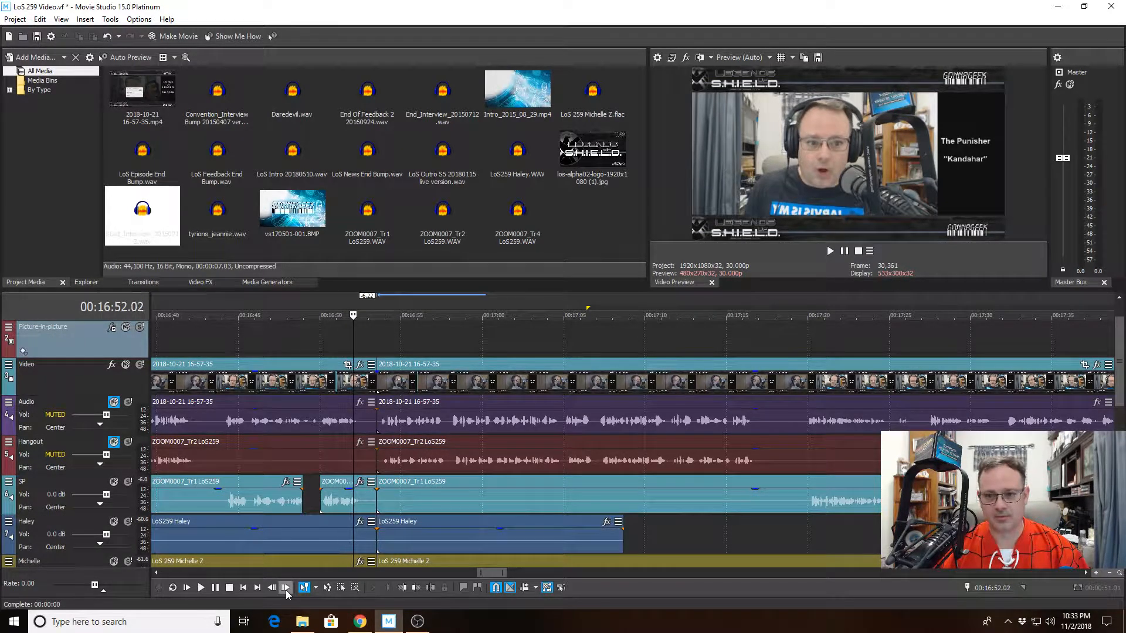
left_click(286, 589)
left_click(285, 589)
left_click(286, 589)
left_click(285, 588)
left_click(286, 589)
left_click(285, 588)
left_click(285, 589)
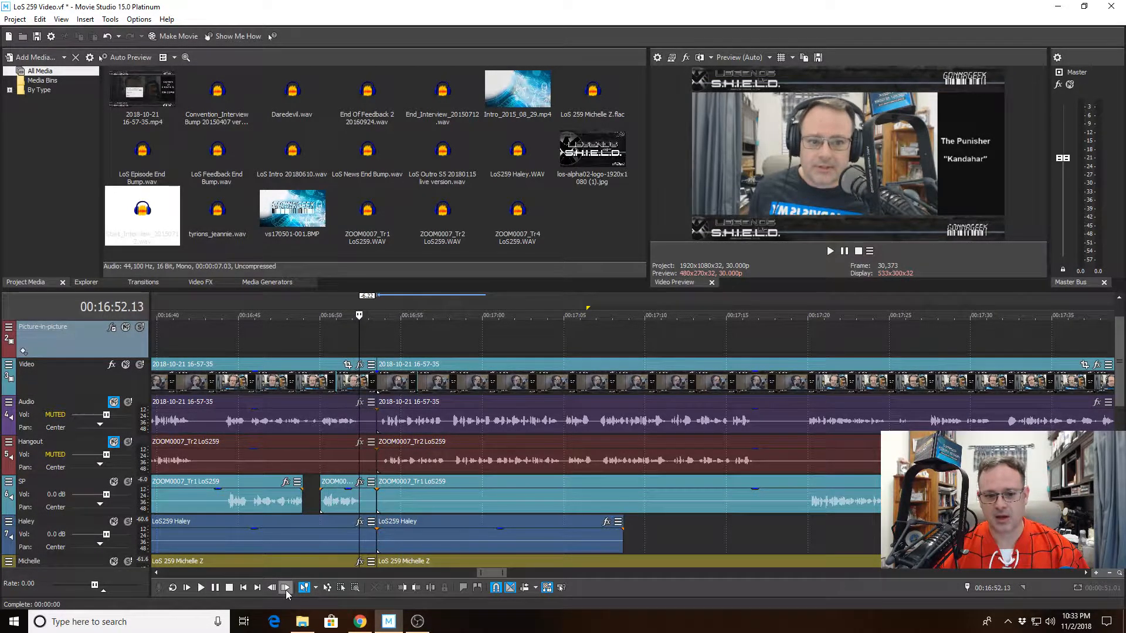
left_click(286, 588)
left_click(285, 589)
left_click(286, 588)
left_click(285, 589)
left_click(286, 588)
left_click(286, 588)
left_click(285, 588)
left_click(285, 589)
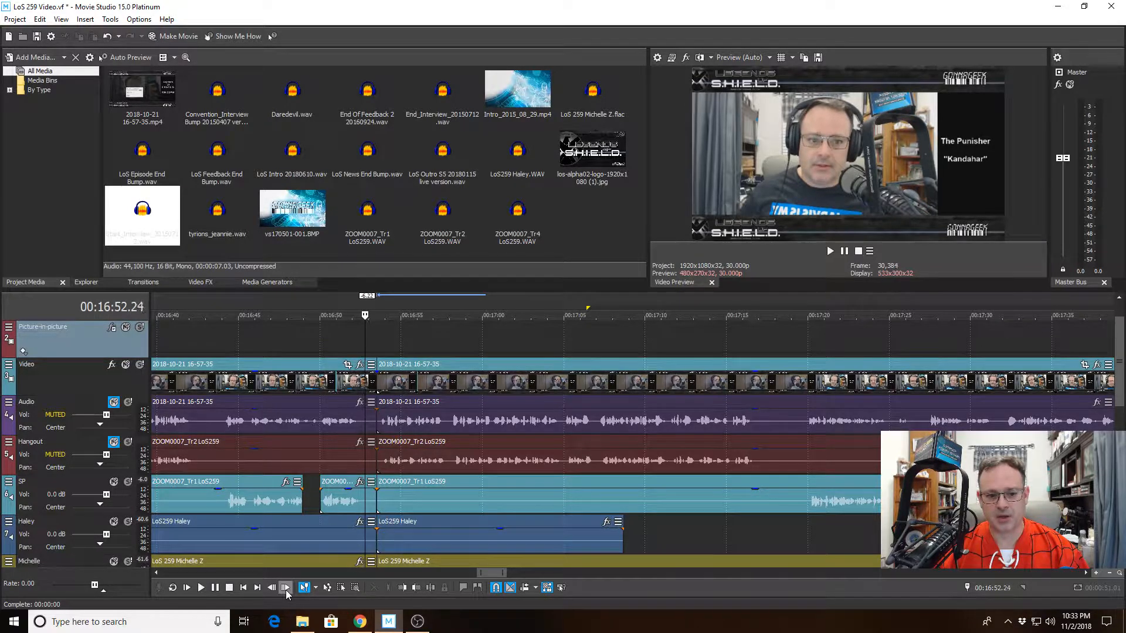
left_click(286, 589)
left_click(285, 588)
left_click(286, 589)
left_click(286, 589)
left_click(286, 588)
left_click(286, 589)
left_click(286, 589)
left_click(286, 589)
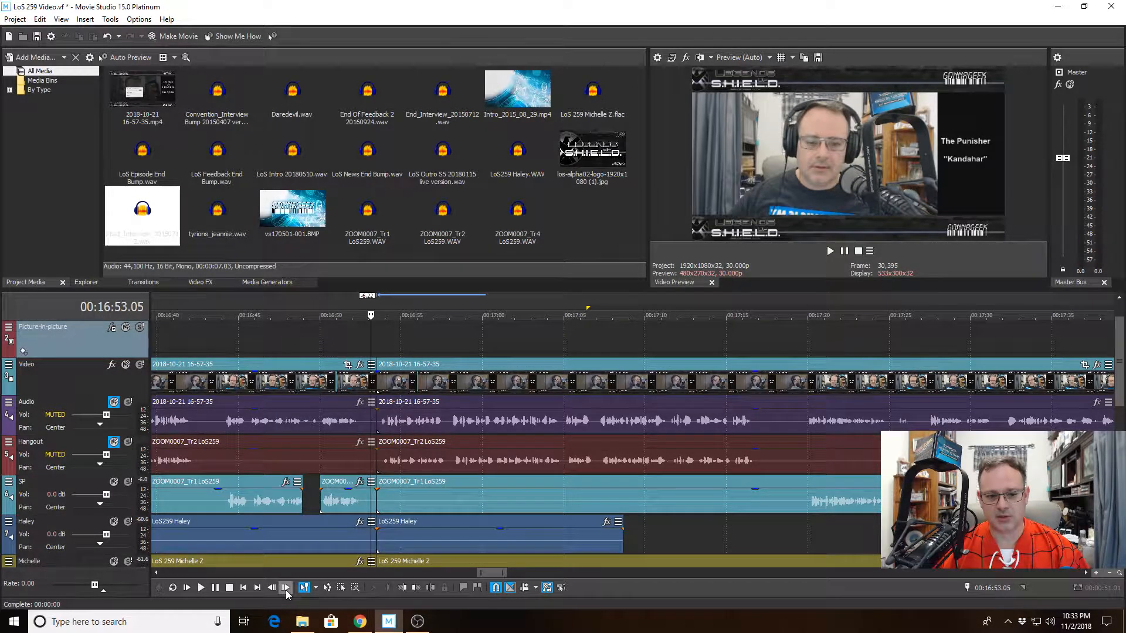
left_click(286, 588)
left_click(286, 589)
left_click(286, 588)
left_click(286, 588)
left_click(286, 588)
left_click(286, 588)
left_click(286, 588)
left_click(286, 589)
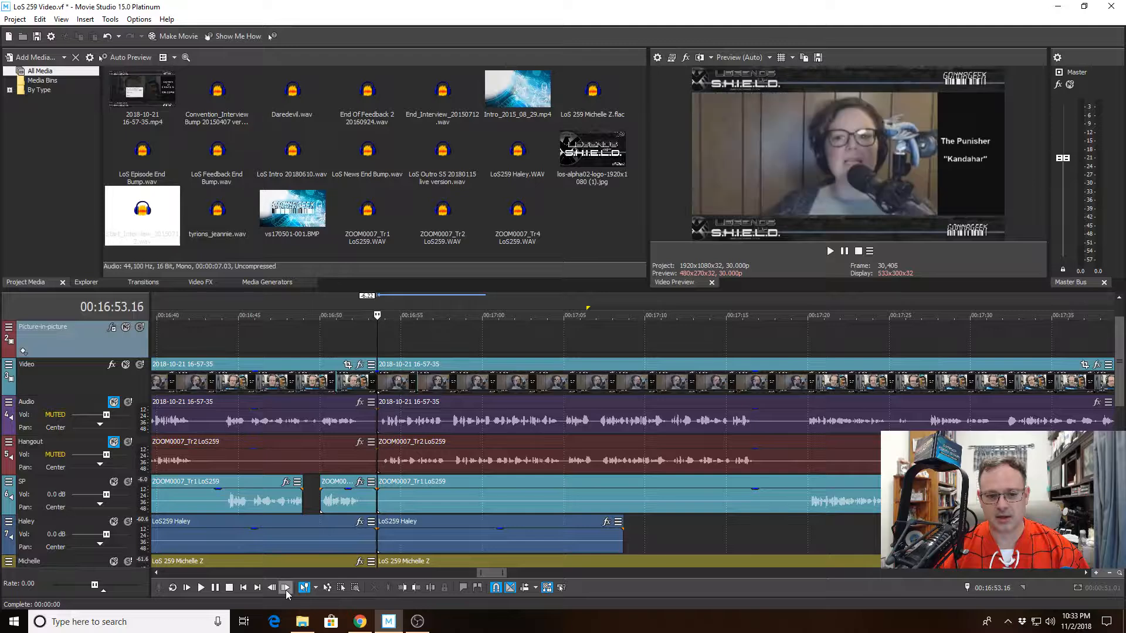
left_click(286, 589)
left_click(286, 589)
left_click(286, 589)
left_click(286, 588)
left_click(286, 589)
left_click(286, 589)
left_click(286, 589)
left_click(287, 588)
left_click(287, 589)
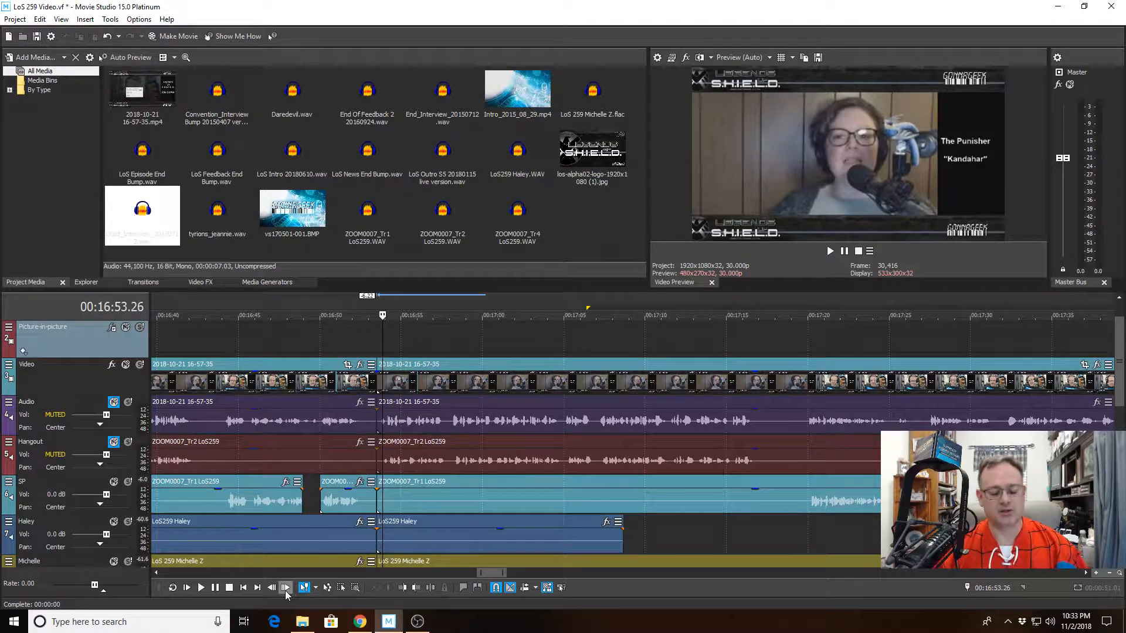
left_click(286, 588)
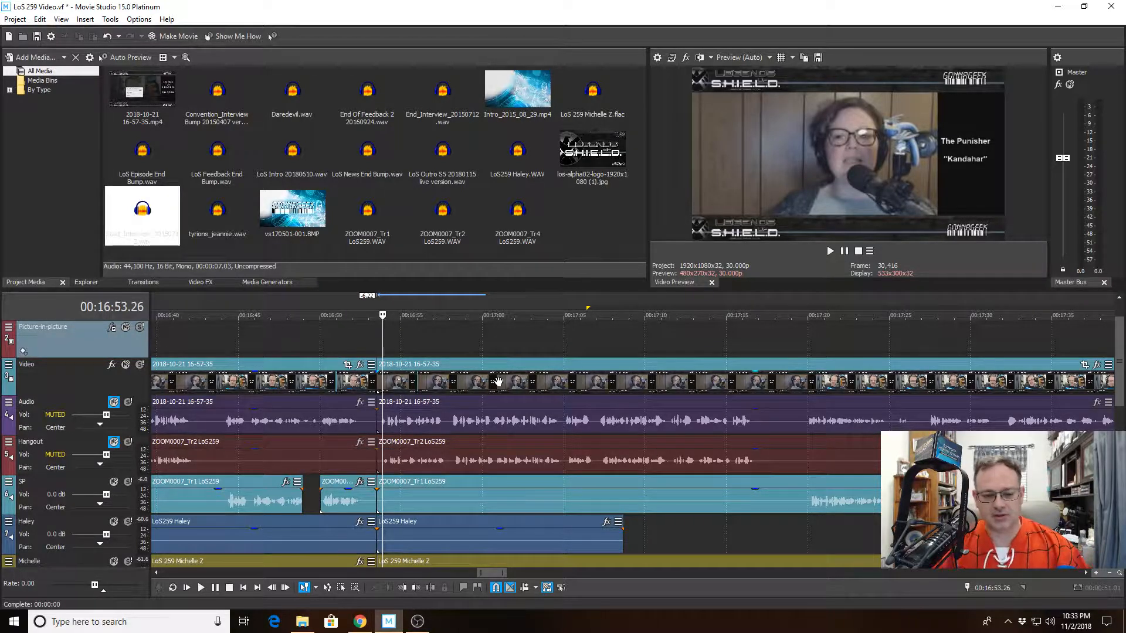
Play the timeline from 00:18:45.10 and follow the waveforms to look for the next passage to edit
scroll(576, 432, "down", 3)
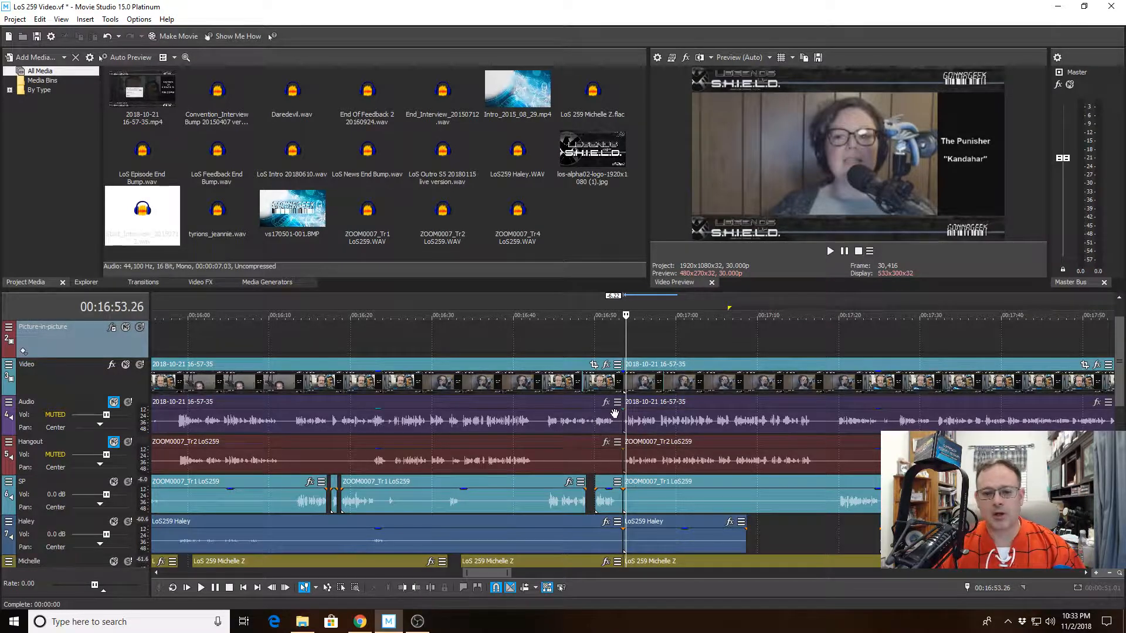
left_click(556, 337)
scroll(575, 378, "down", 3)
scroll(575, 378, "up", 2)
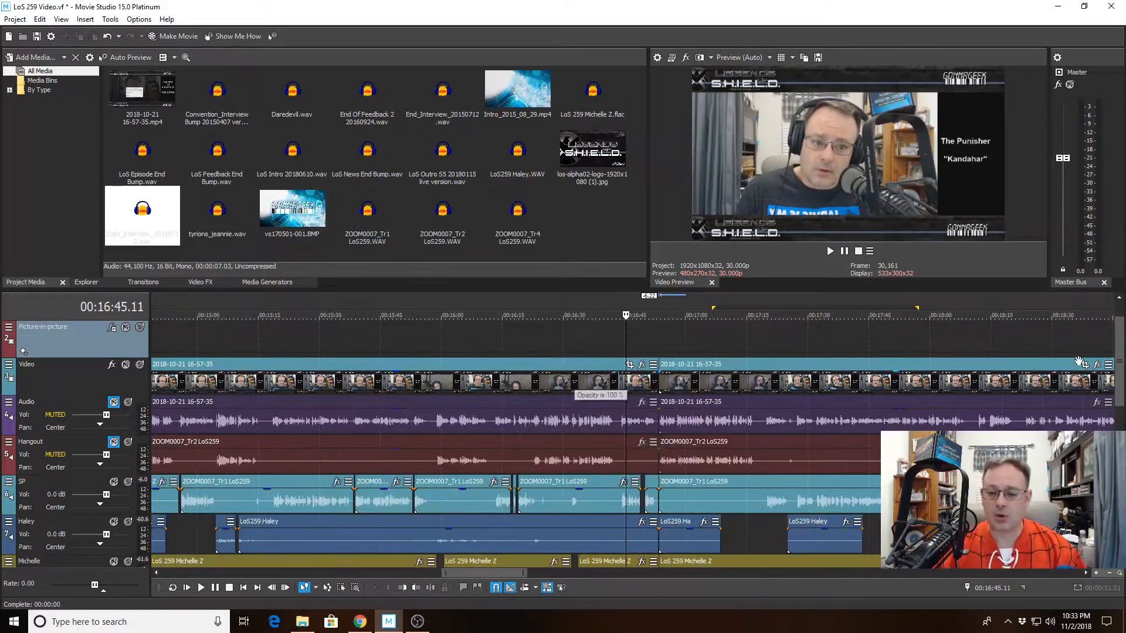
left_click(1113, 374)
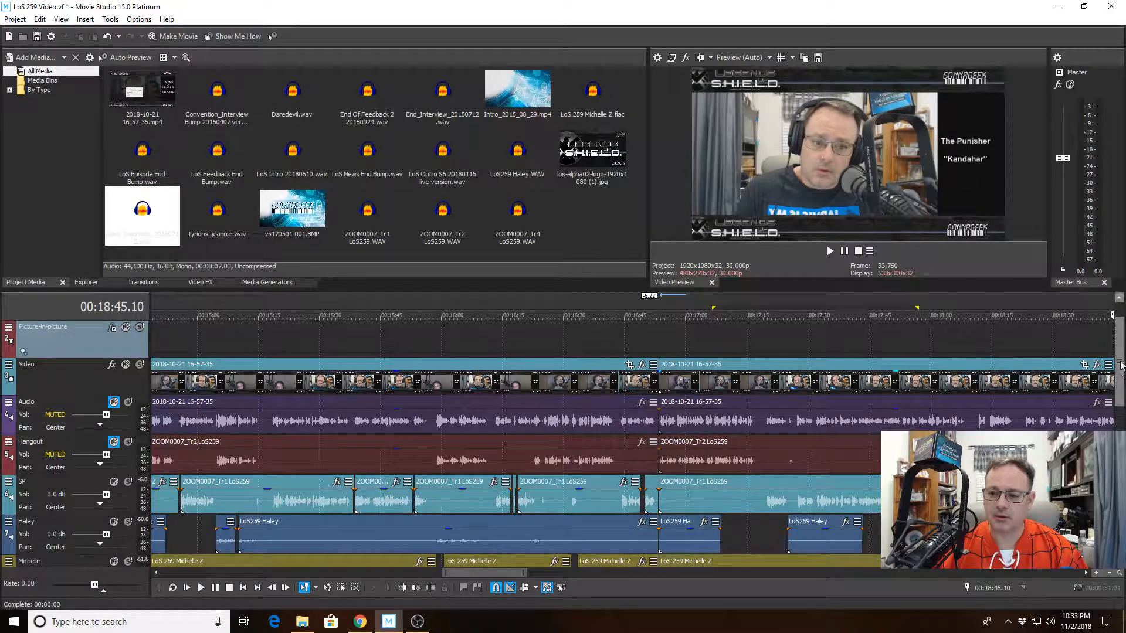
left_click_drag(1119, 367, 1120, 399)
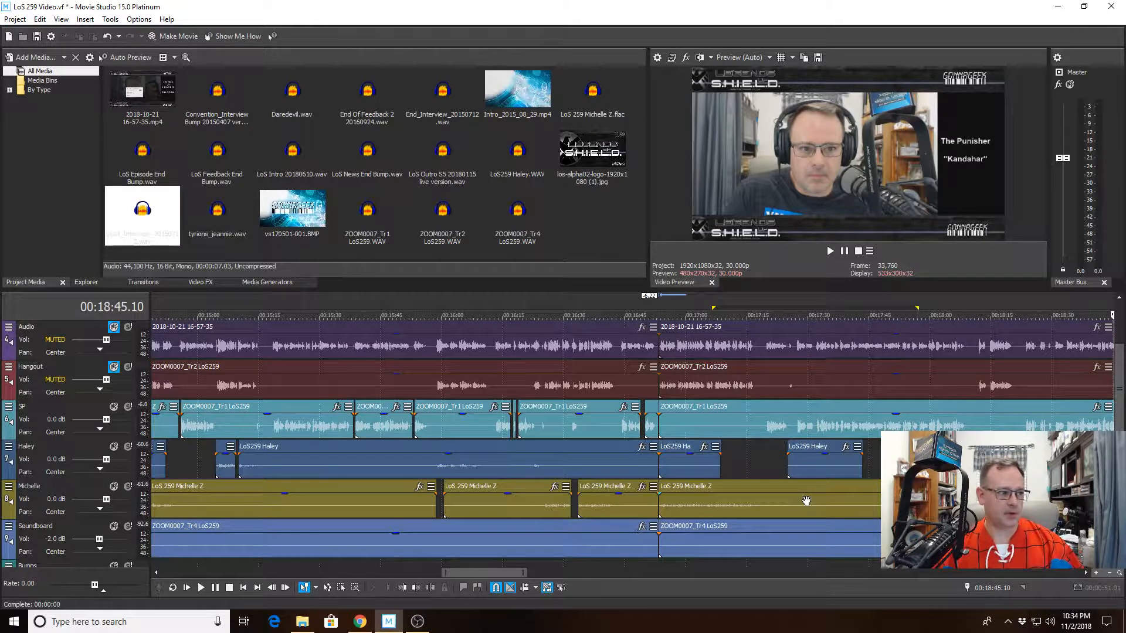
key("space")
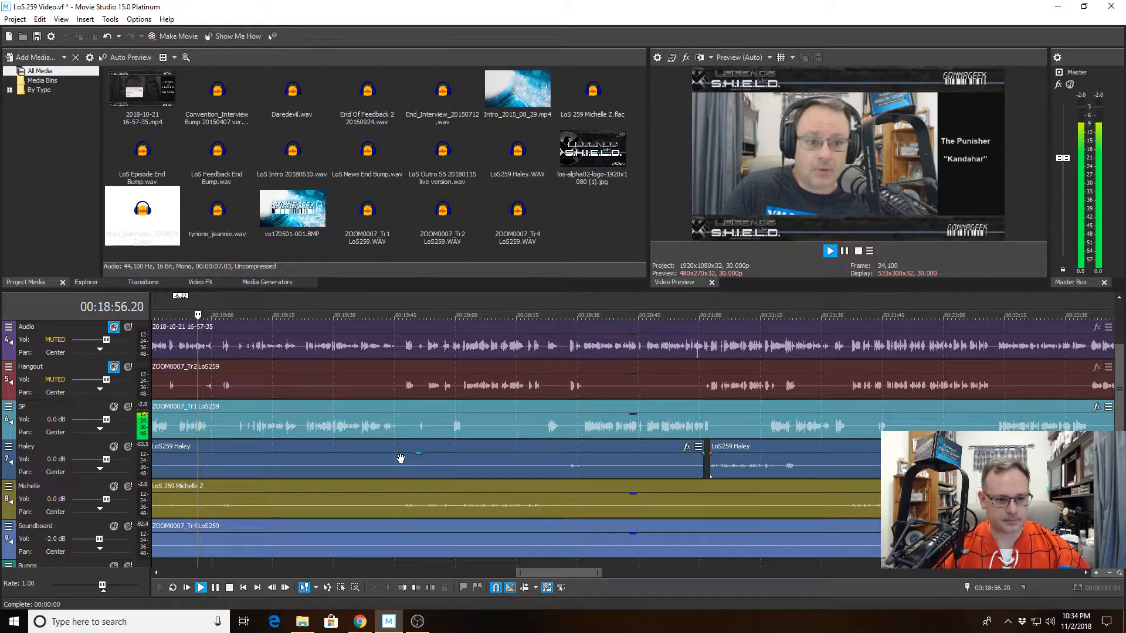
scroll(399, 460, "down", 2)
scroll(632, 471, "up", 4)
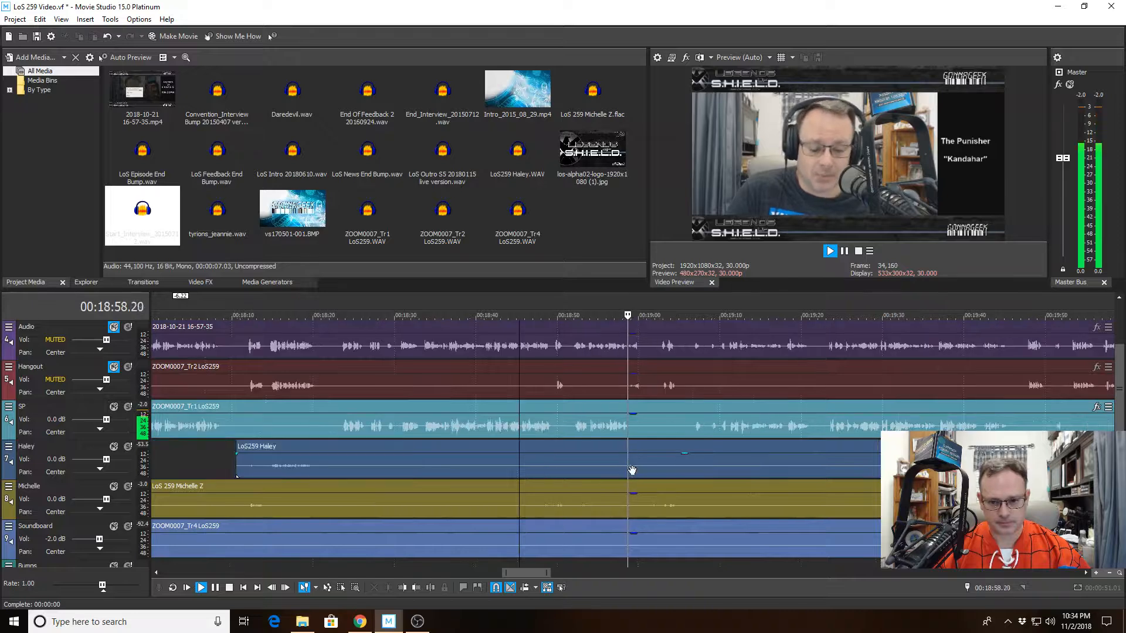
scroll(631, 471, "down", 1)
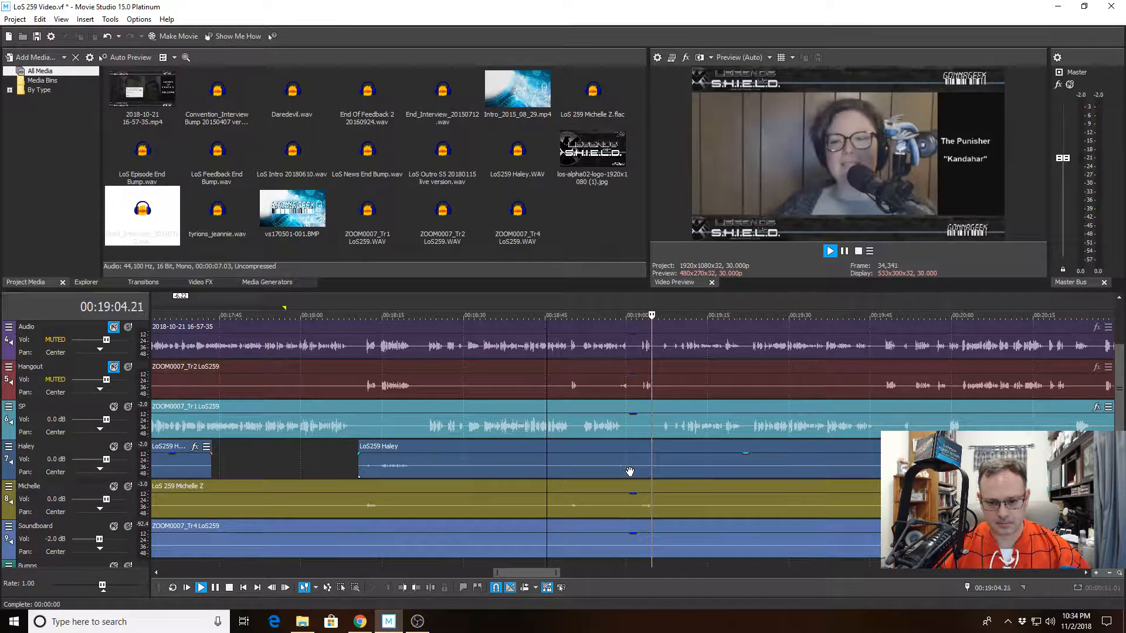
scroll(629, 471, "up", 3)
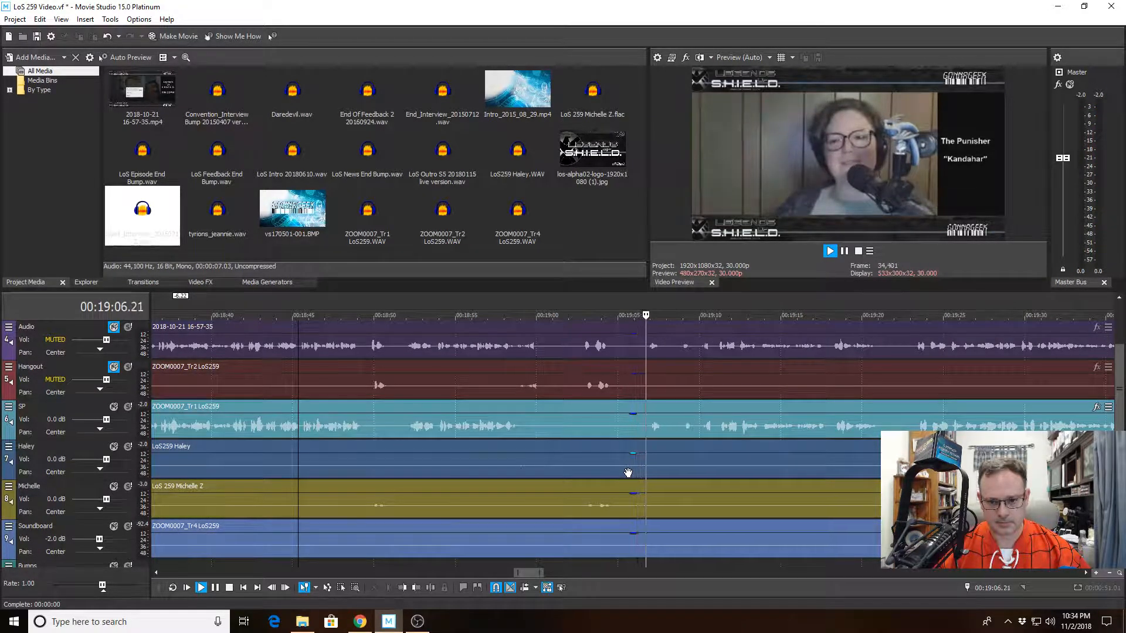
scroll(628, 473, "down", 2)
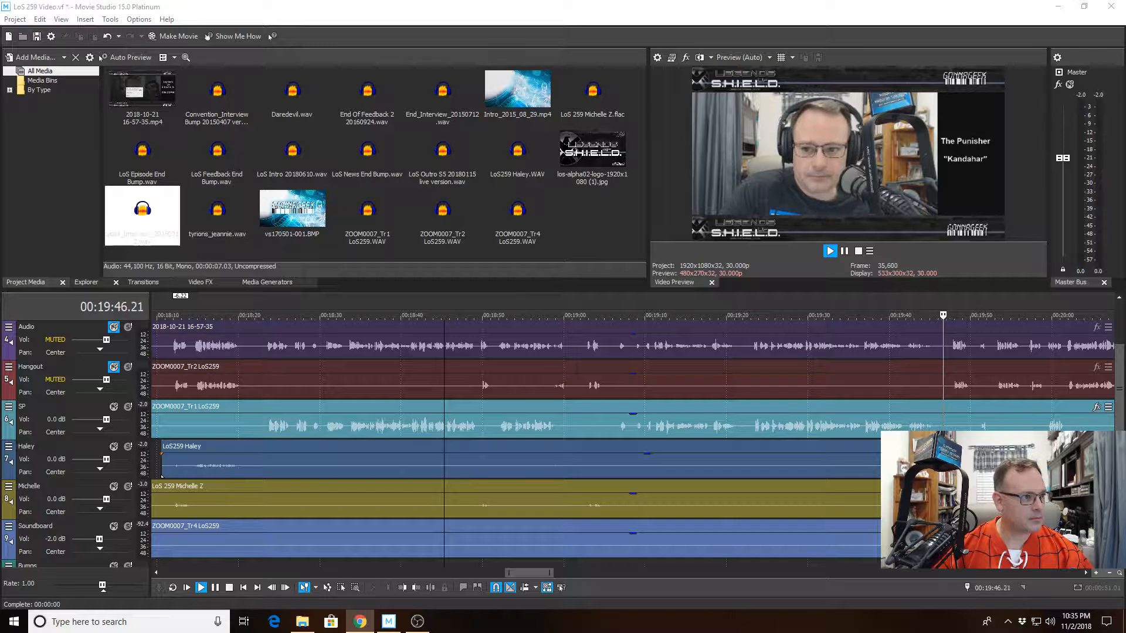
scroll(595, 350, "up", 3)
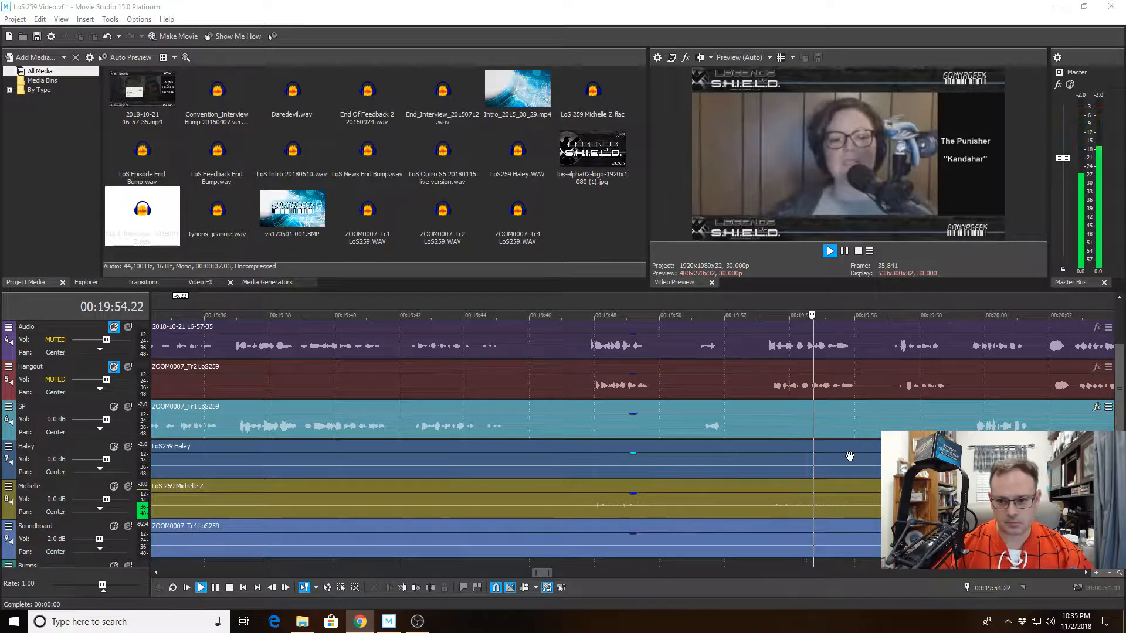
Stop playback, return to the pause at 00:19:52.20 after the SP track's short remark, and check the audio there
left_click(746, 437)
key("space")
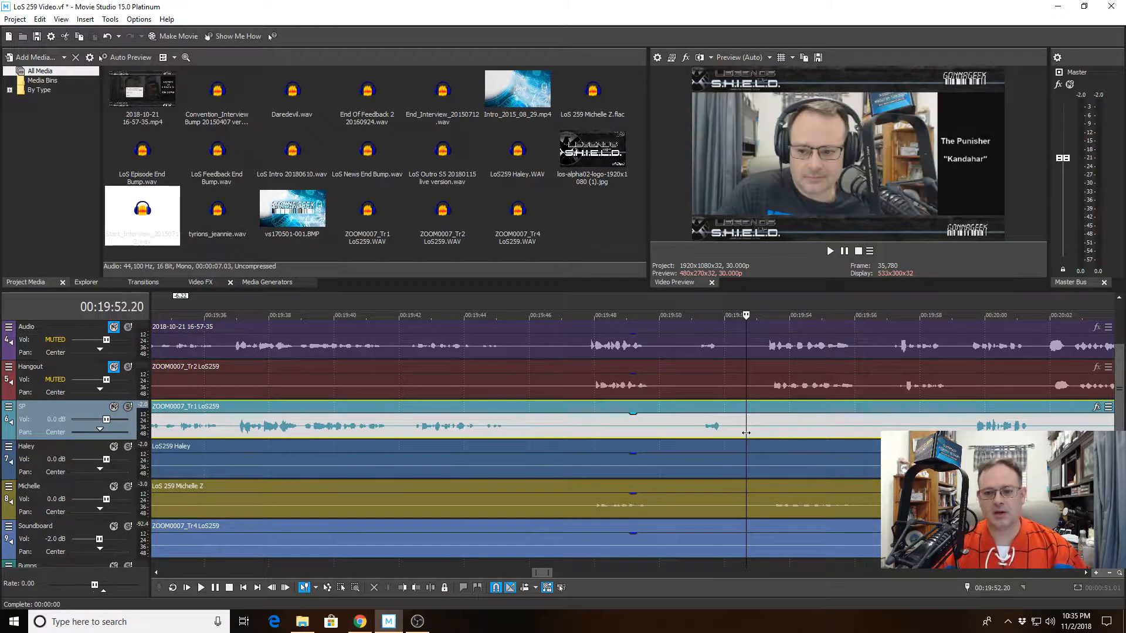
scroll(745, 444, "up", 3)
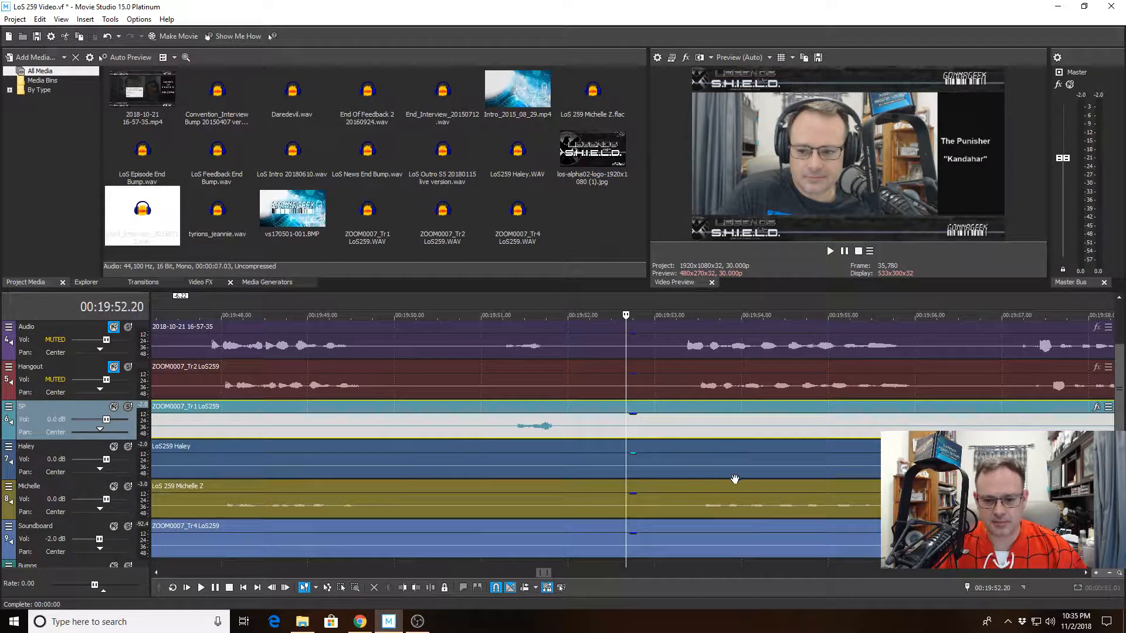
key("space")
key("space")
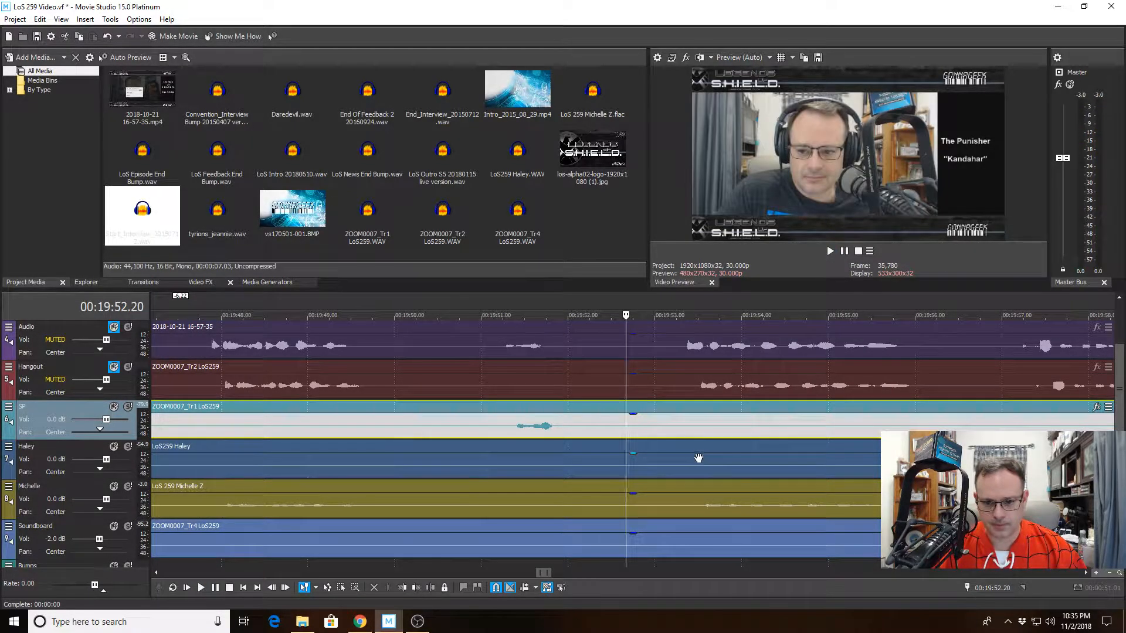
Split the track 8 clip at 00:19:53.15, just before the speech resumes, and trim the preceding piece's end back to 00:19:52.22
left_click(695, 456)
key("space")
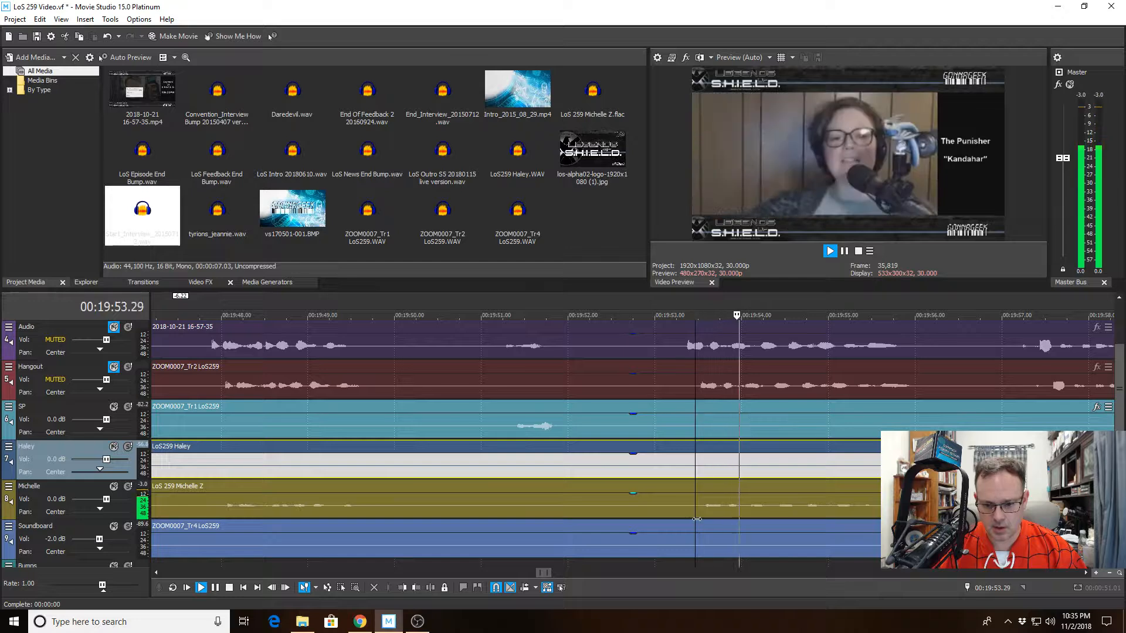
key("space")
scroll(674, 500, "up", 3)
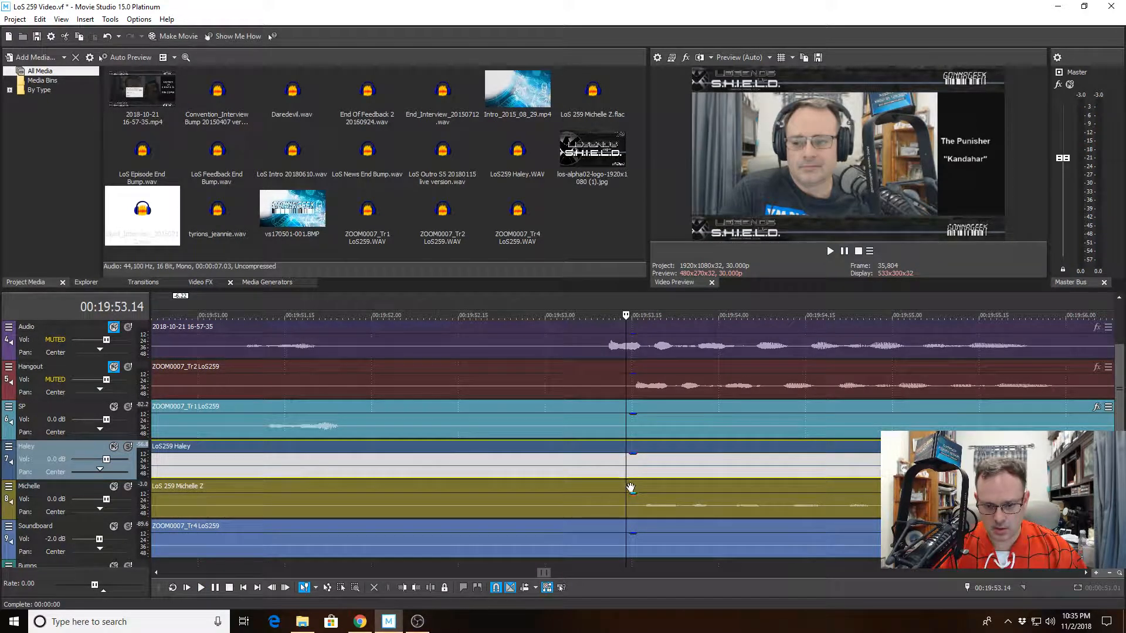
left_click(631, 488)
key("space")
key("space")
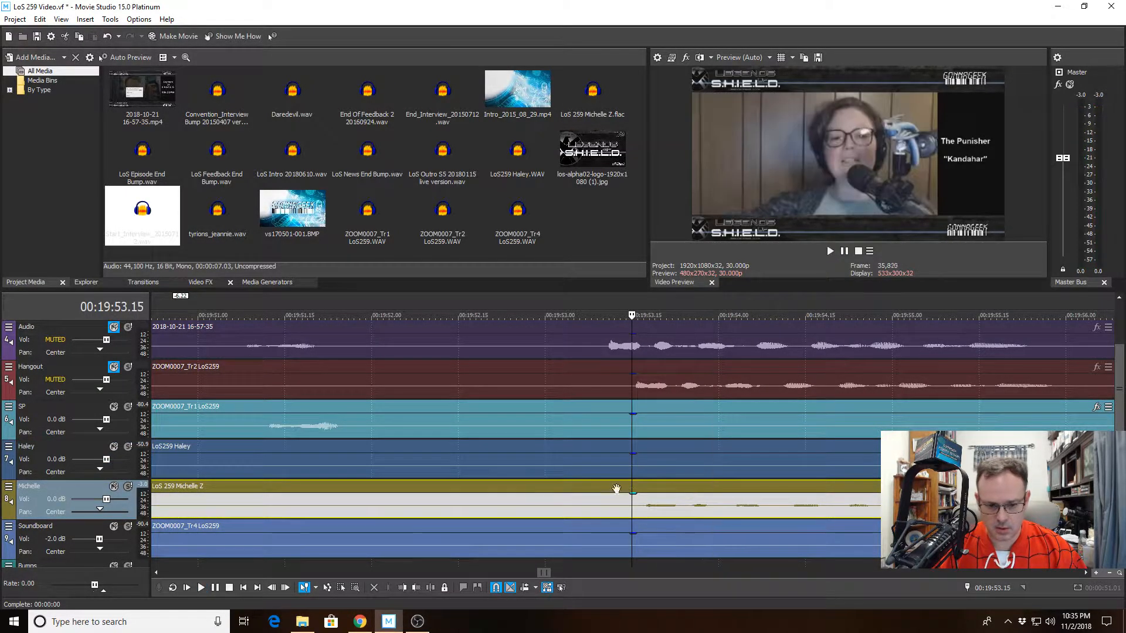
left_click(431, 587)
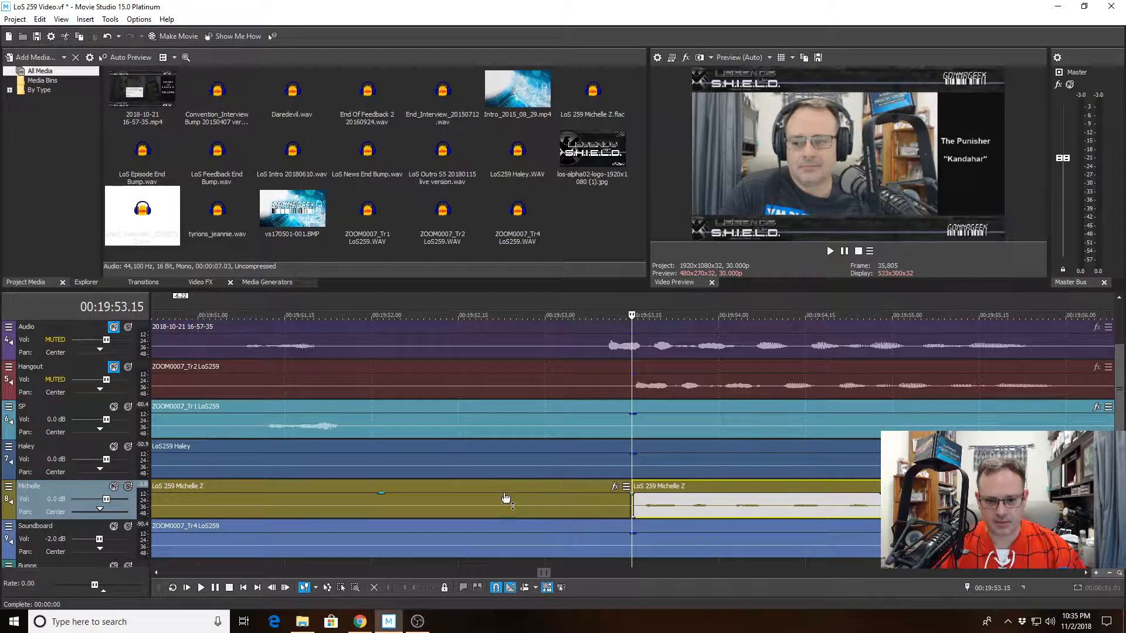
left_click(500, 490)
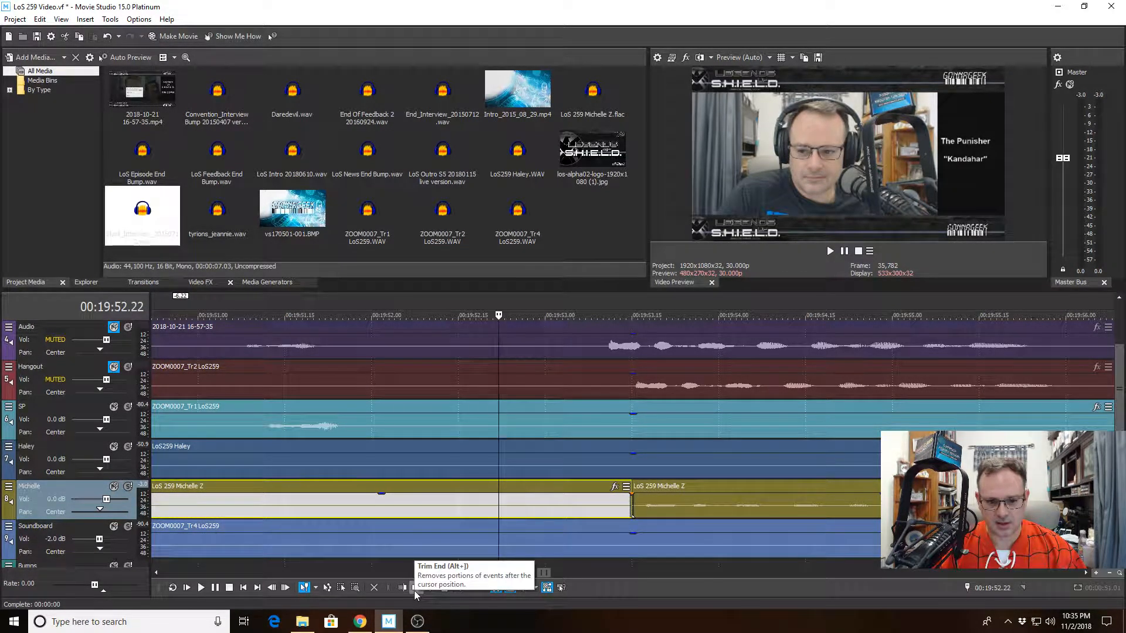
left_click(415, 588)
Play from 00:19:51.16 across the new gap on track 8 to check the sound and find the next noise
scroll(574, 457, "down", 5)
left_click(573, 463)
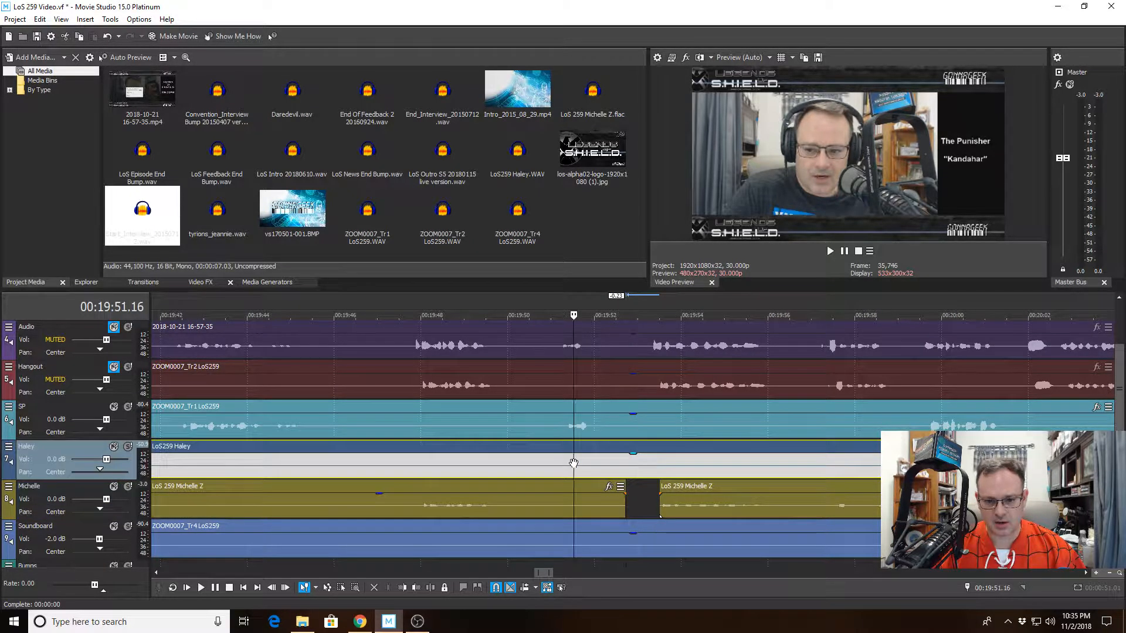
key("space")
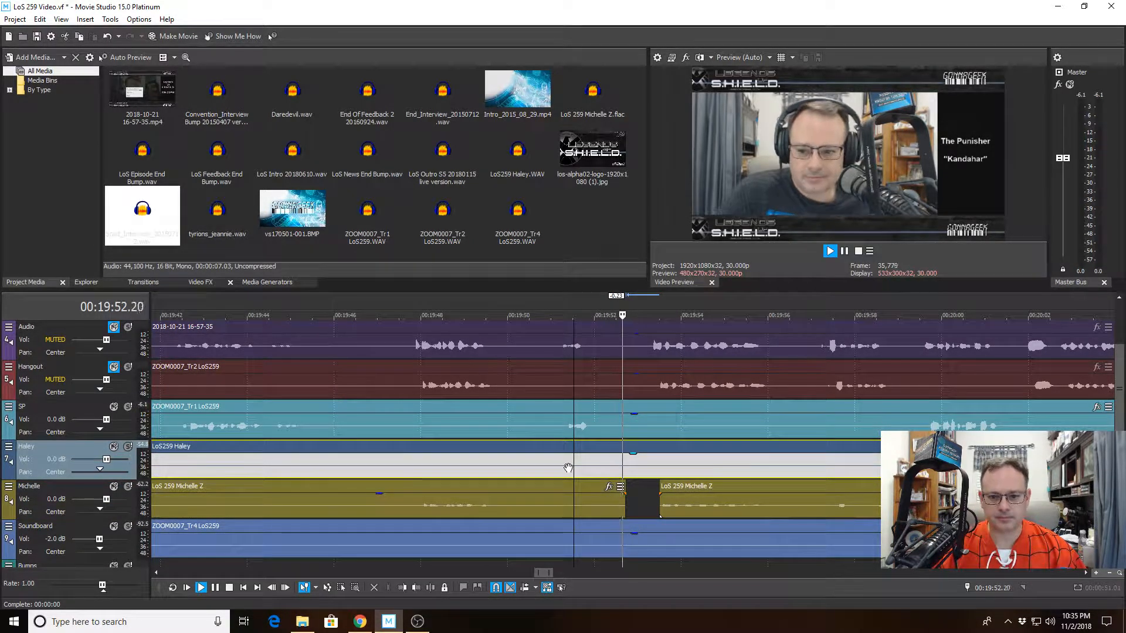
scroll(572, 464, "down", 3)
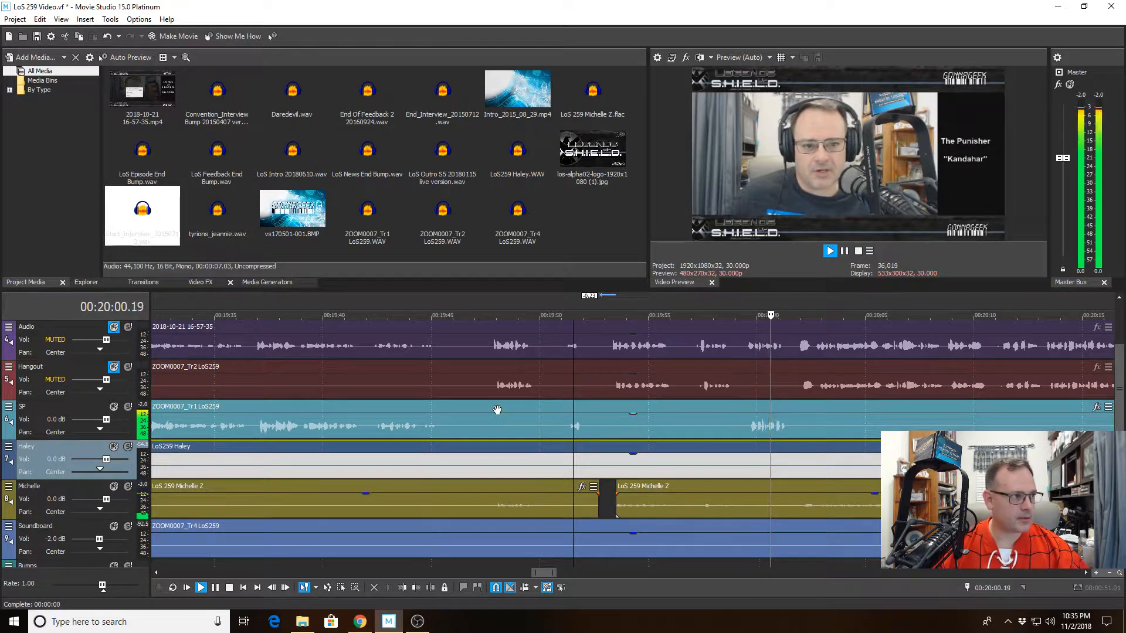
Split the track 8 clip at 00:19:59.12, just before the remark on the SP track
left_click(746, 426)
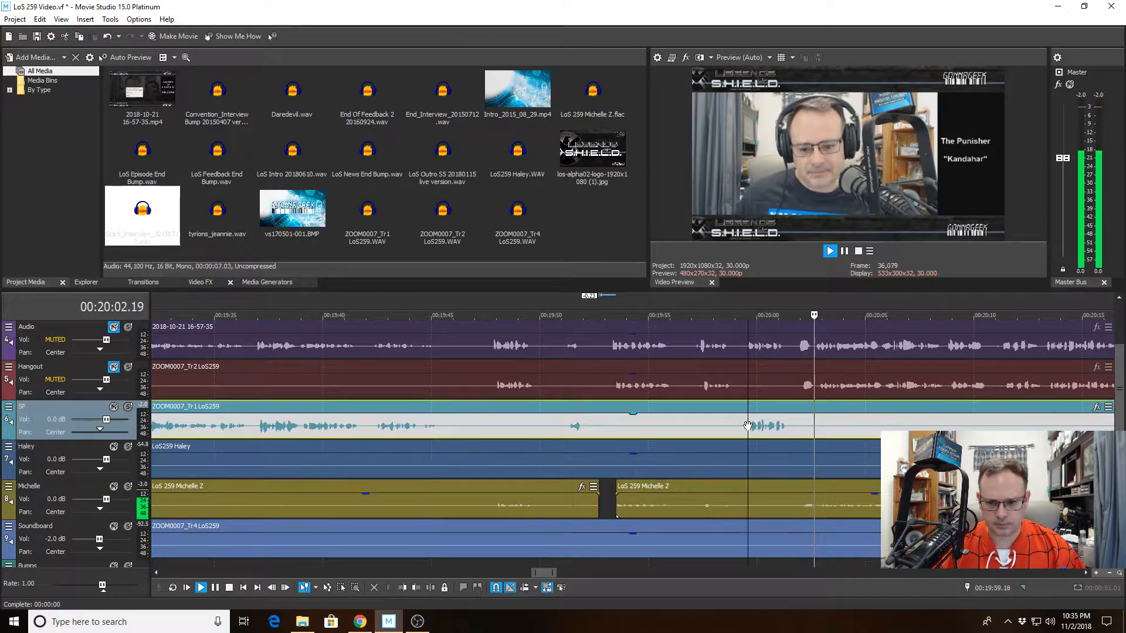
key("space")
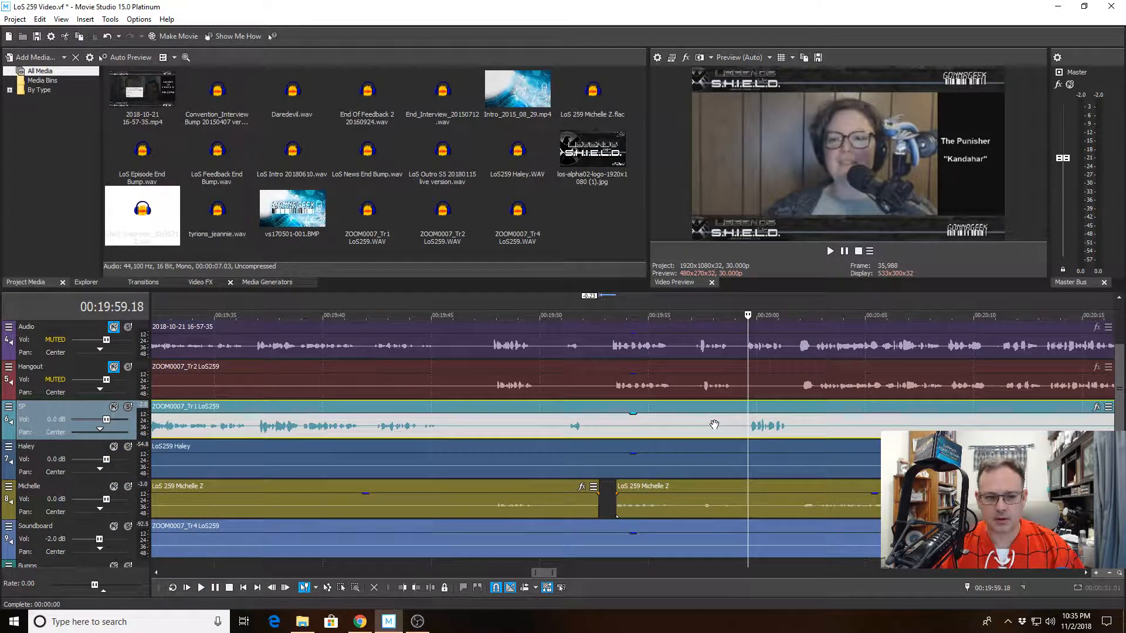
key("space")
key("space")
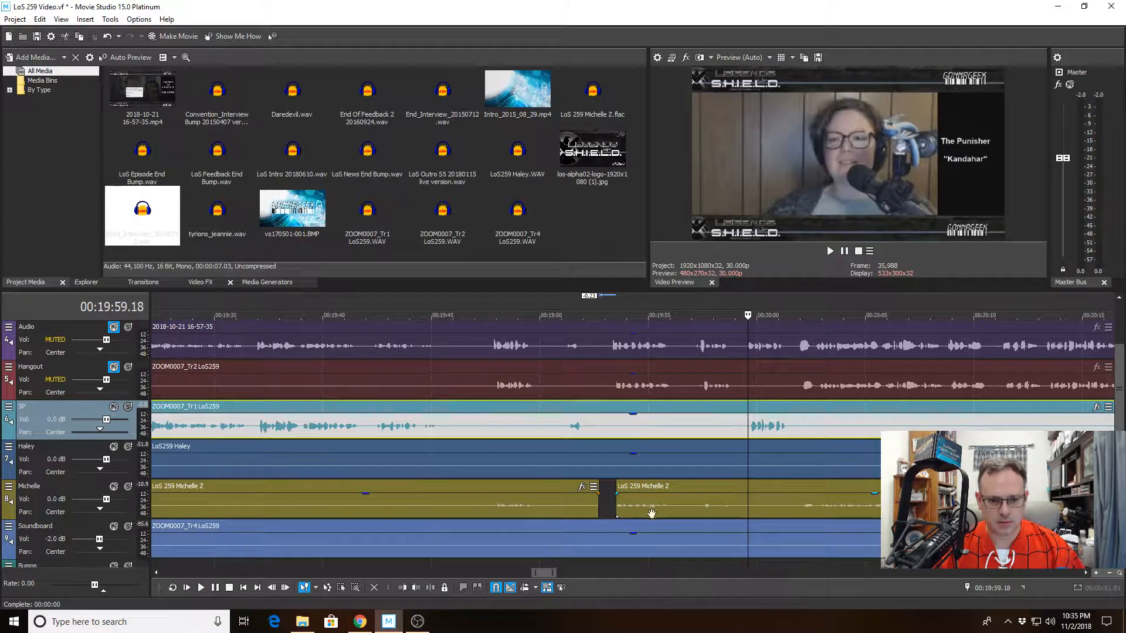
left_click(734, 499)
scroll(761, 508, "up", 2)
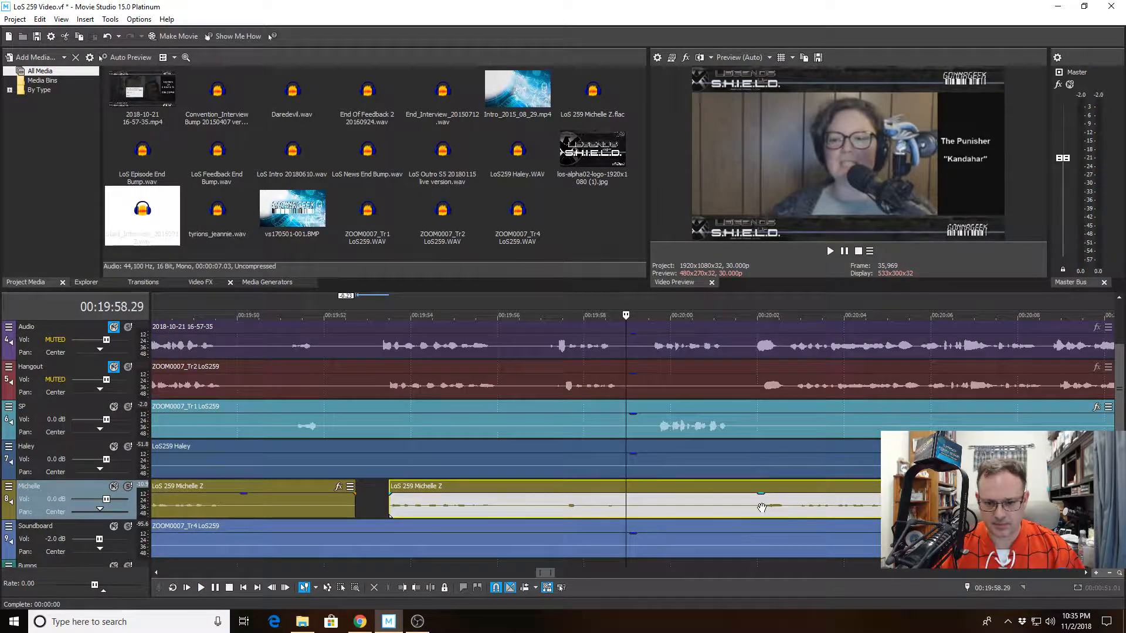
left_click(645, 488)
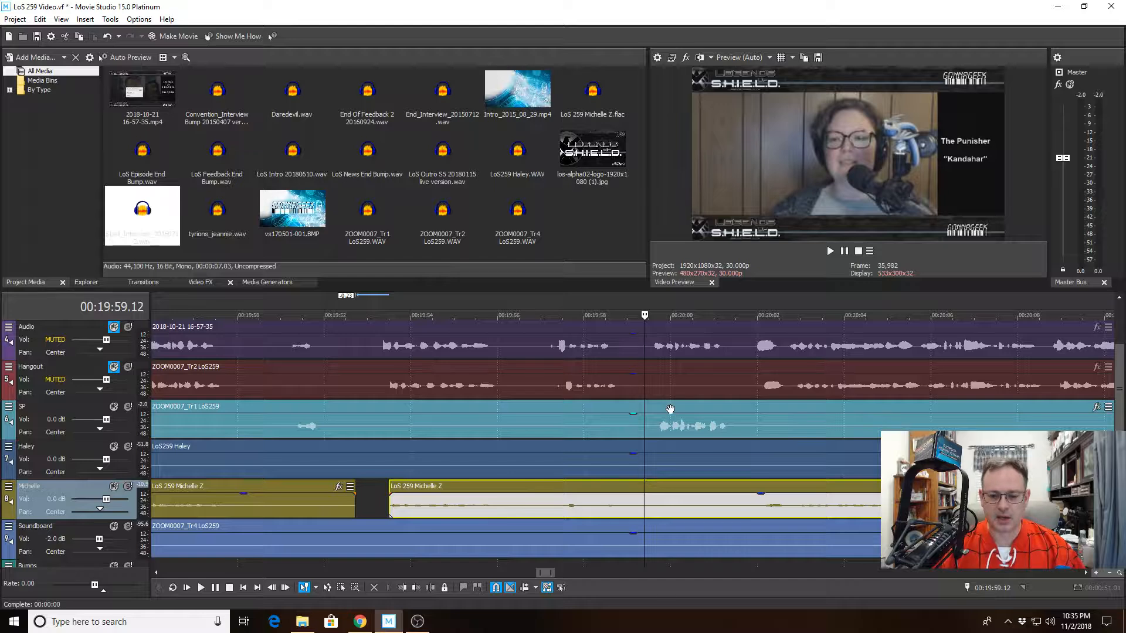
left_click(430, 588)
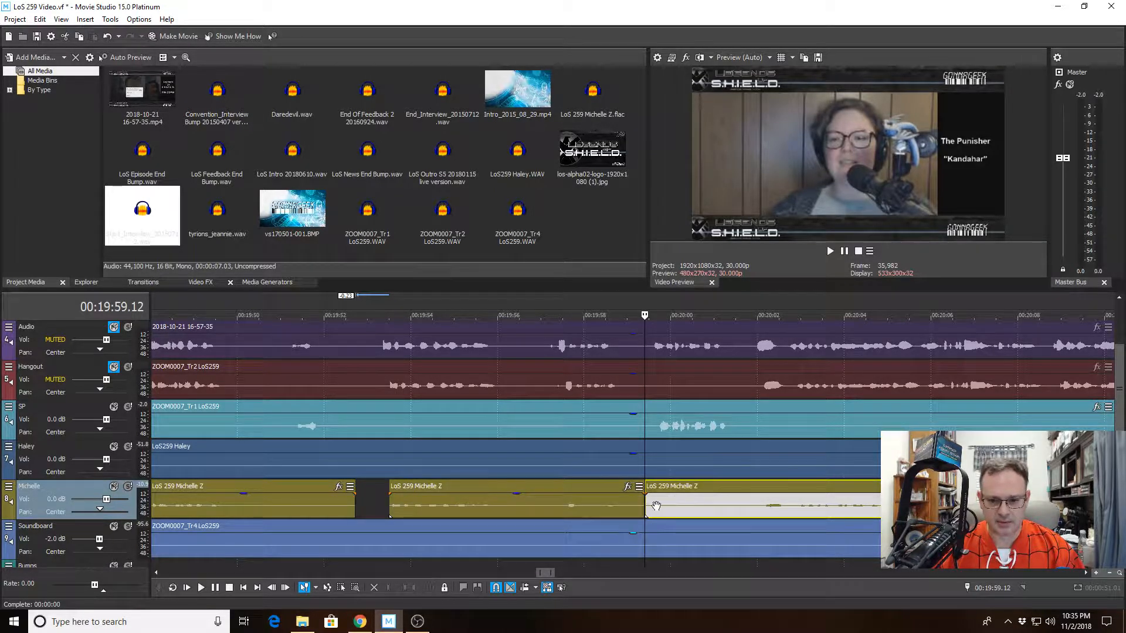
Listen through the SP track's remark and trim the start of the following track 8 clip to 00:20:00.28
key("space")
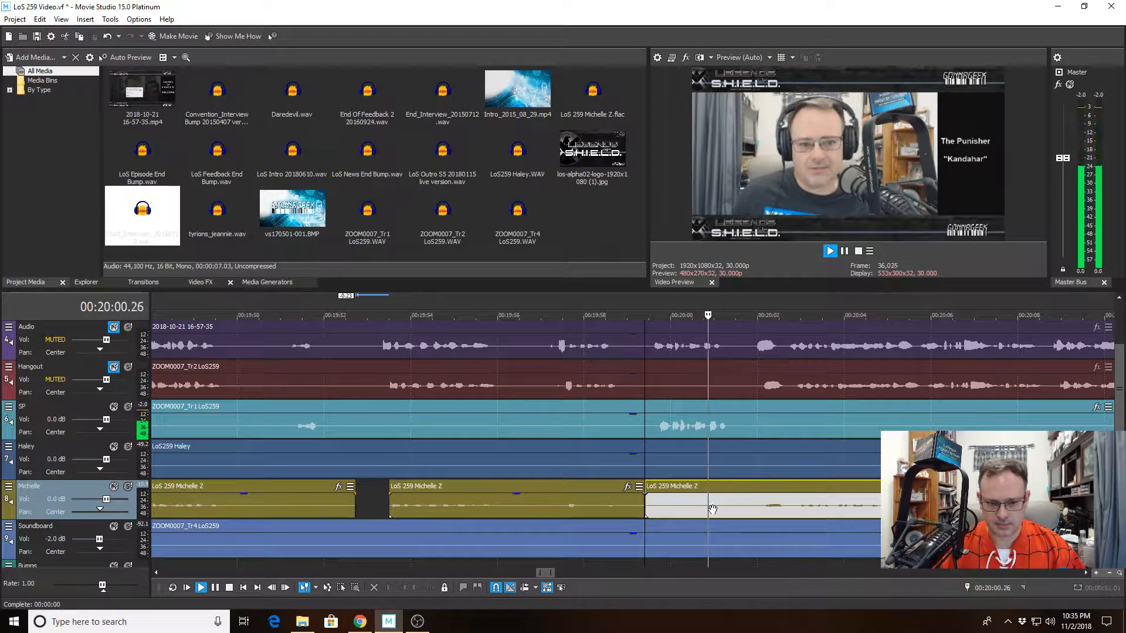
left_click(711, 487)
key("space")
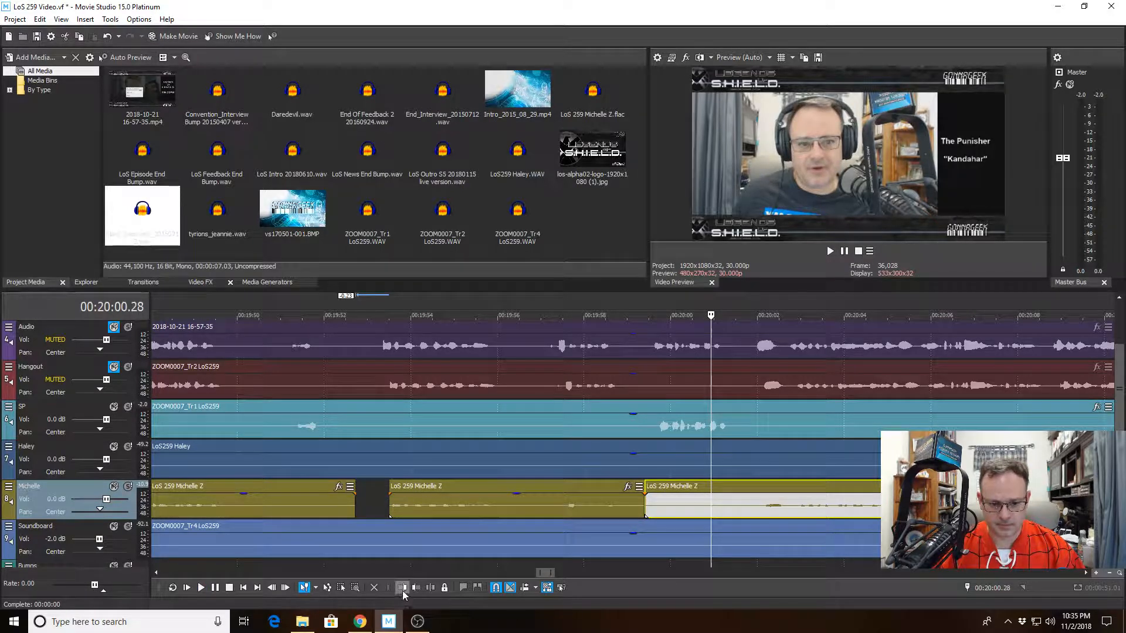
left_click(402, 587)
Play from 00:19:58.27 across the second gap on track 8 and listen for the next unwanted sound
left_click(622, 419)
key("space")
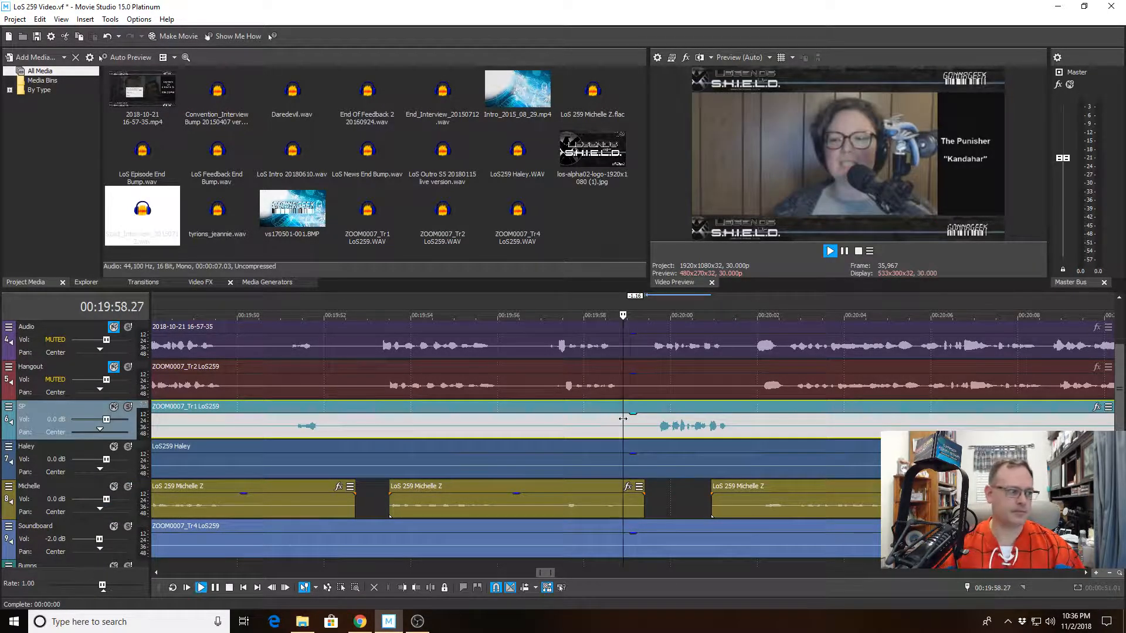
scroll(592, 423, "down", 3)
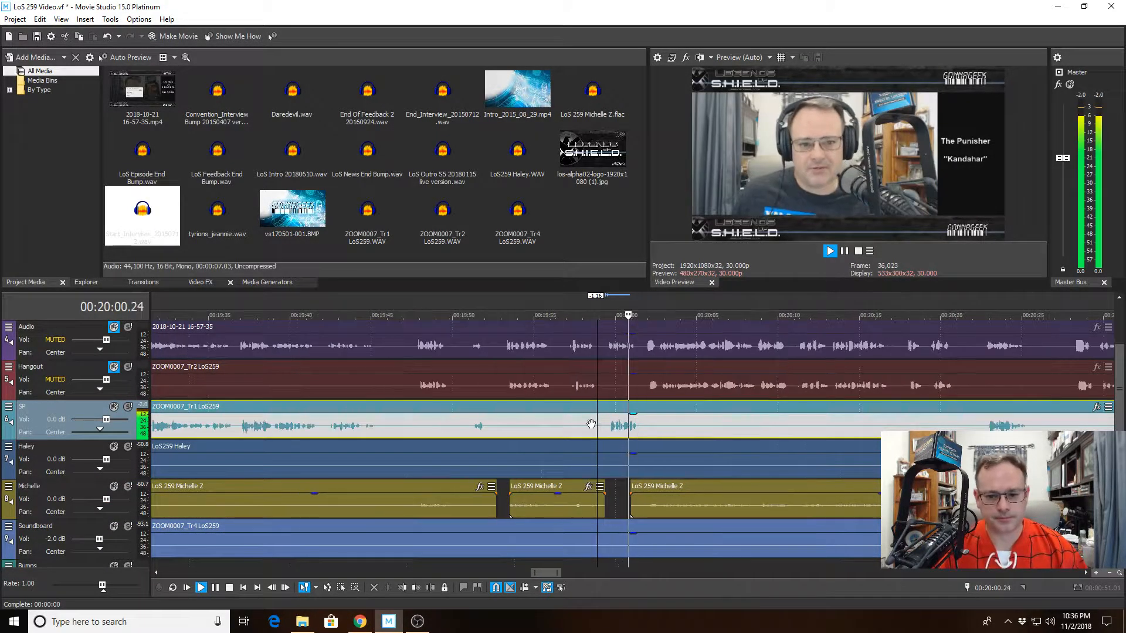
scroll(591, 423, "down", 2)
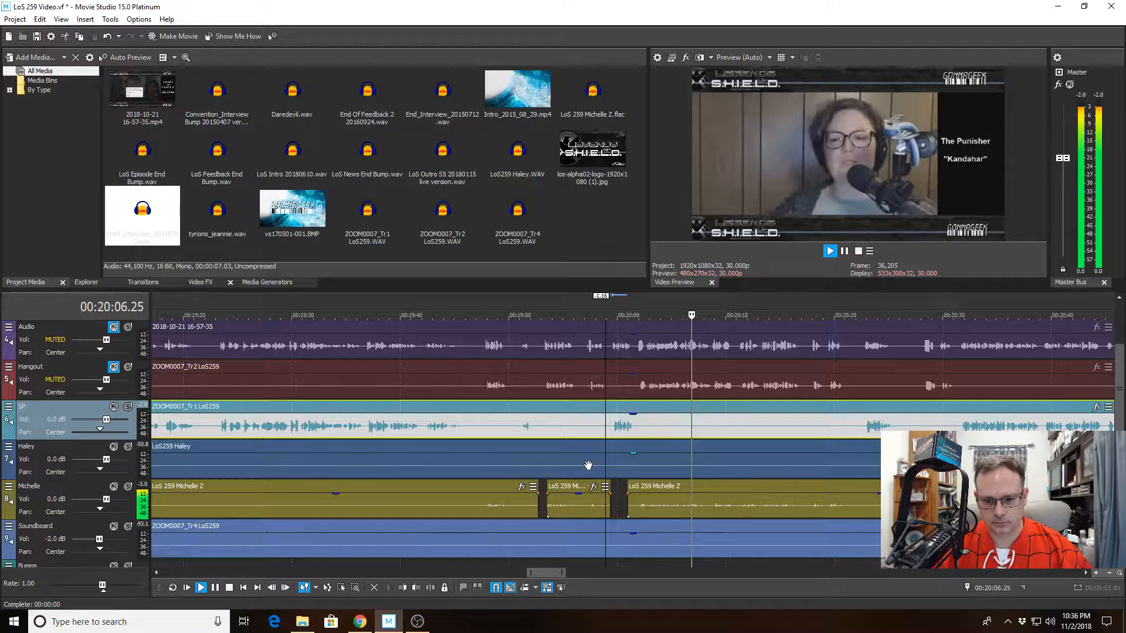
scroll(598, 455, "down", 2)
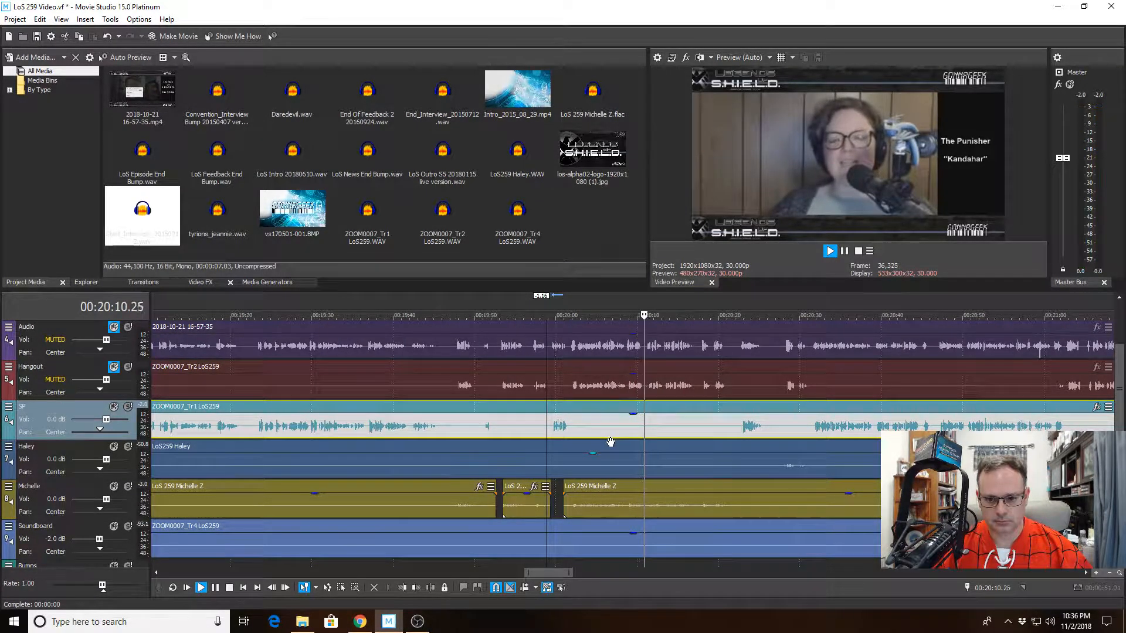
Stop playback and split the track 8 clip at 00:20:10.24, in the pause between two spoken phrases
scroll(604, 528, "up", 3)
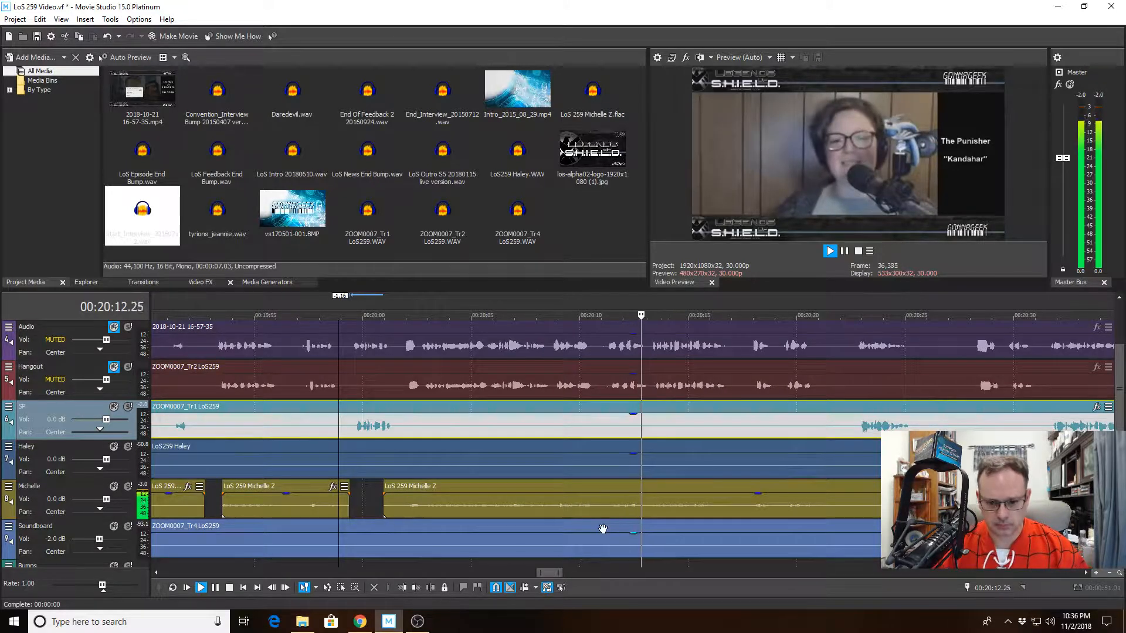
left_click(597, 492)
key("space")
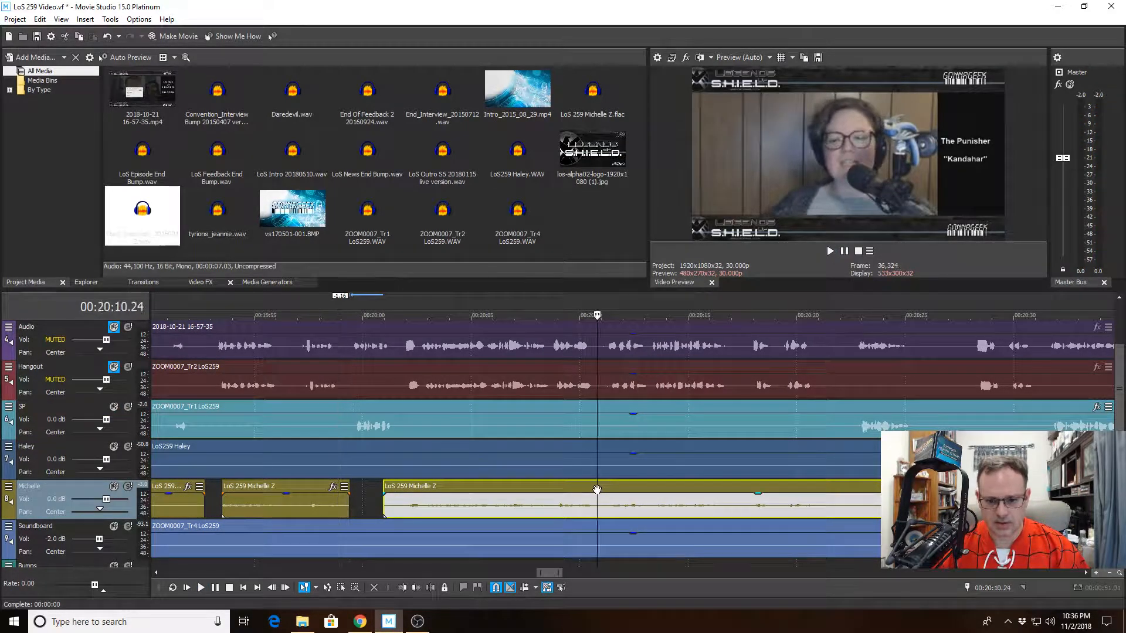
scroll(597, 491, "up", 3)
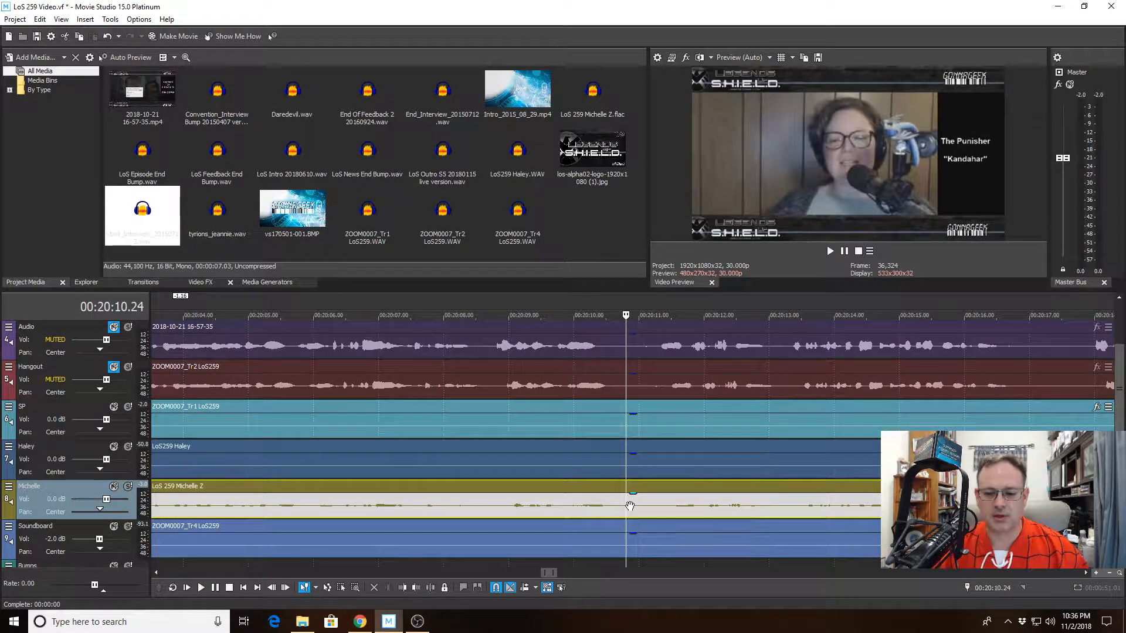
left_click(431, 588)
Audition the audio after the split and trim the start of the following track 8 clip to 00:20:11.13
scroll(643, 521, "up", 1)
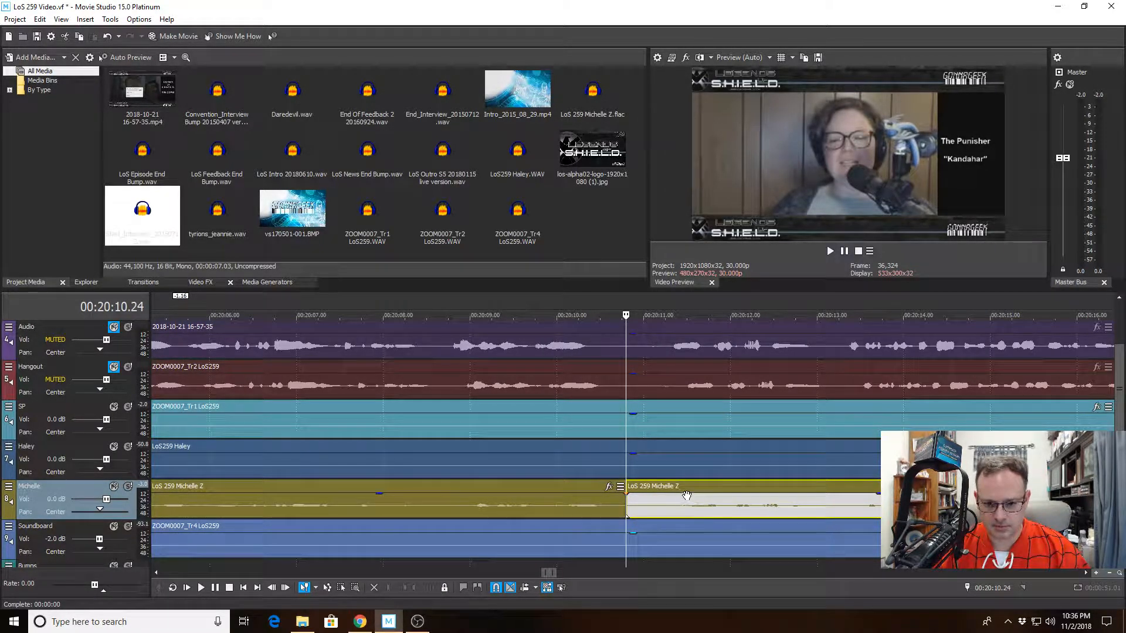
key("space")
left_click(680, 490)
key("space")
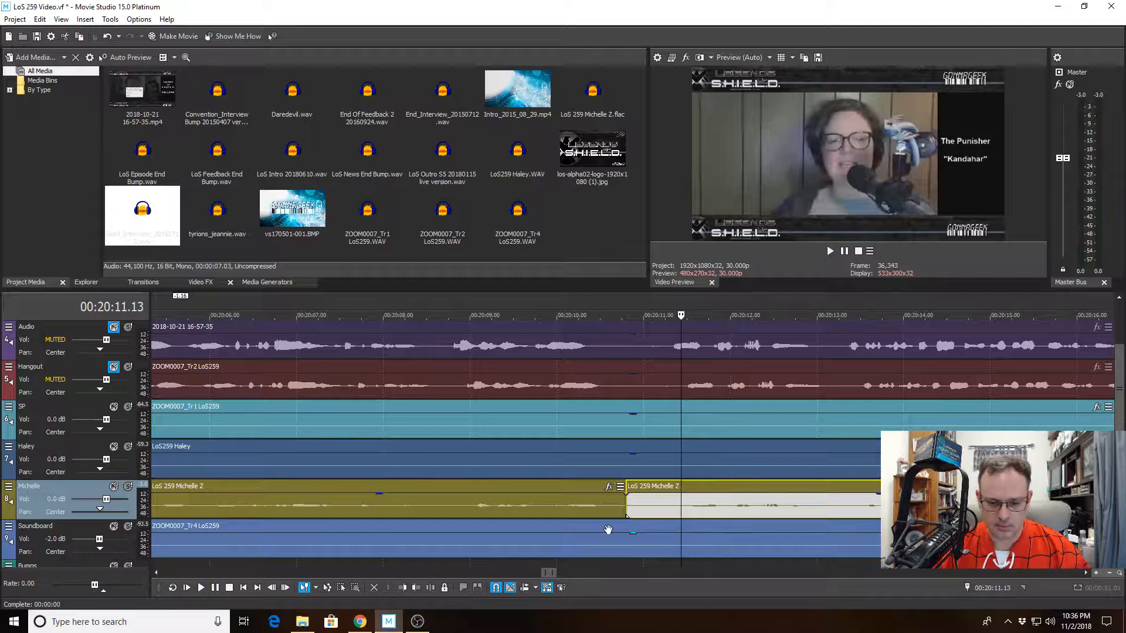
left_click(402, 588)
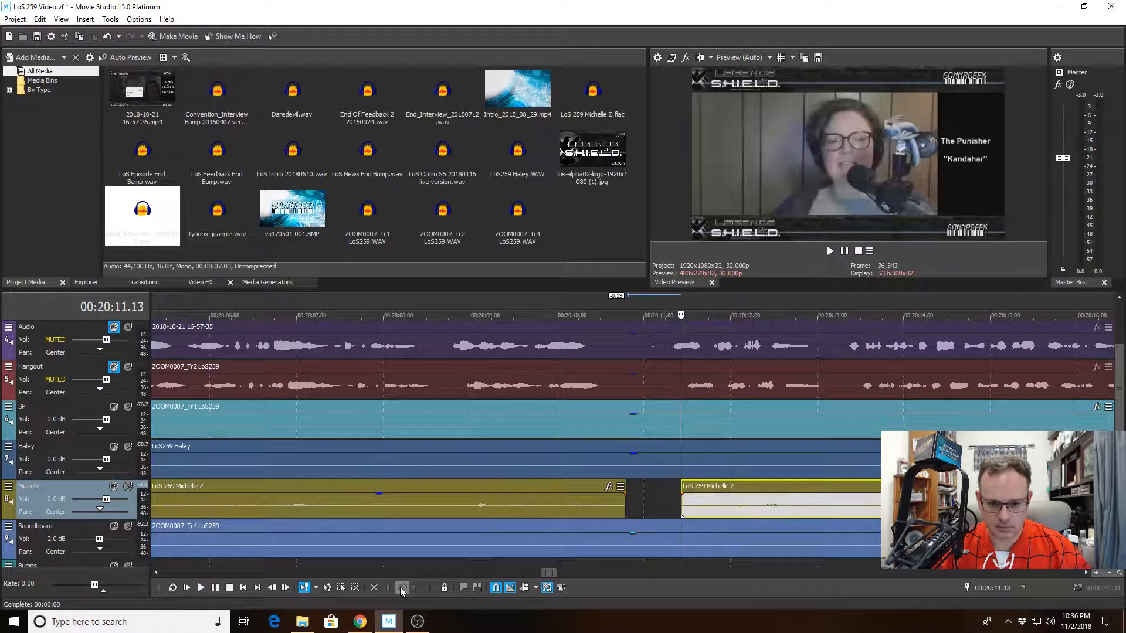
Open track 8's audio effects chain, examine the GMax gain, ceiling and release settings, and close it
left_click(525, 491)
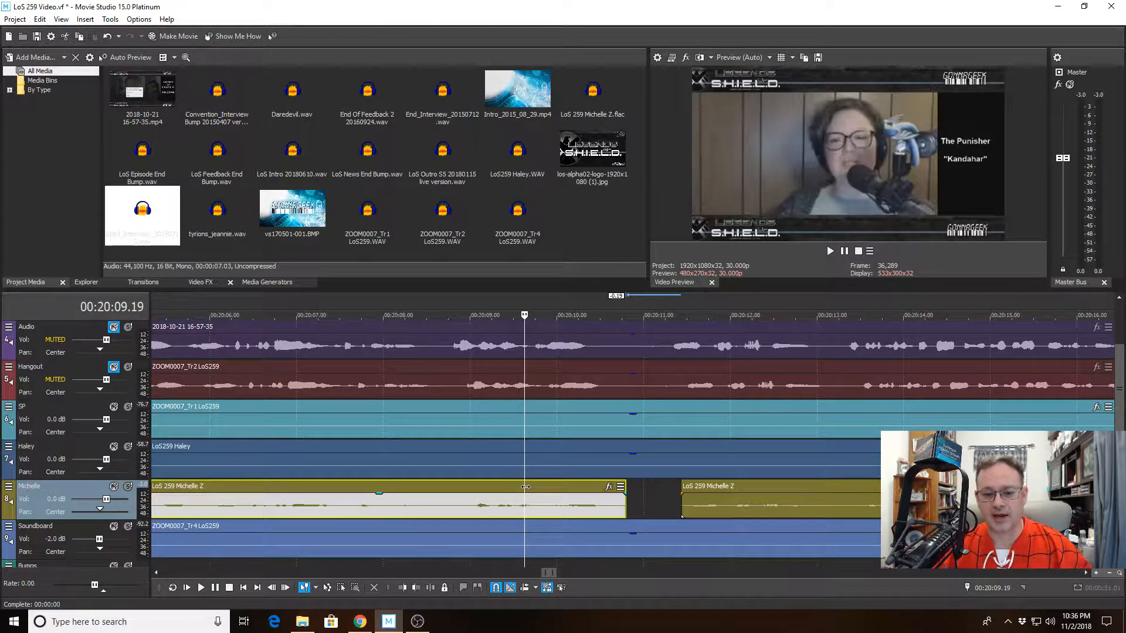
scroll(525, 487, "down", 2)
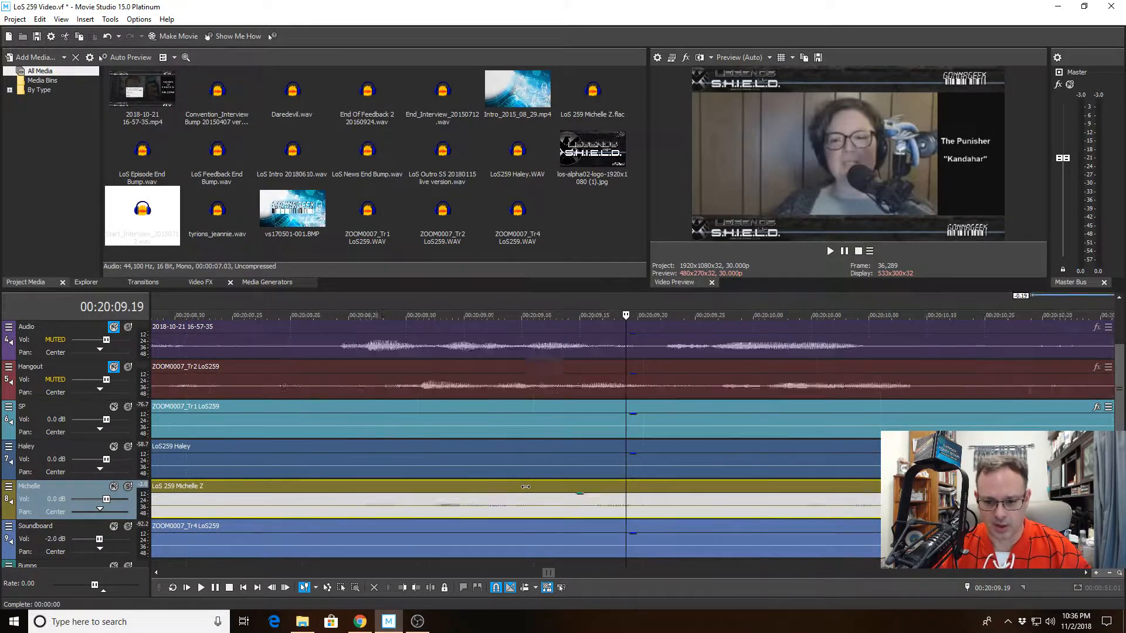
scroll(524, 489, "down", 1)
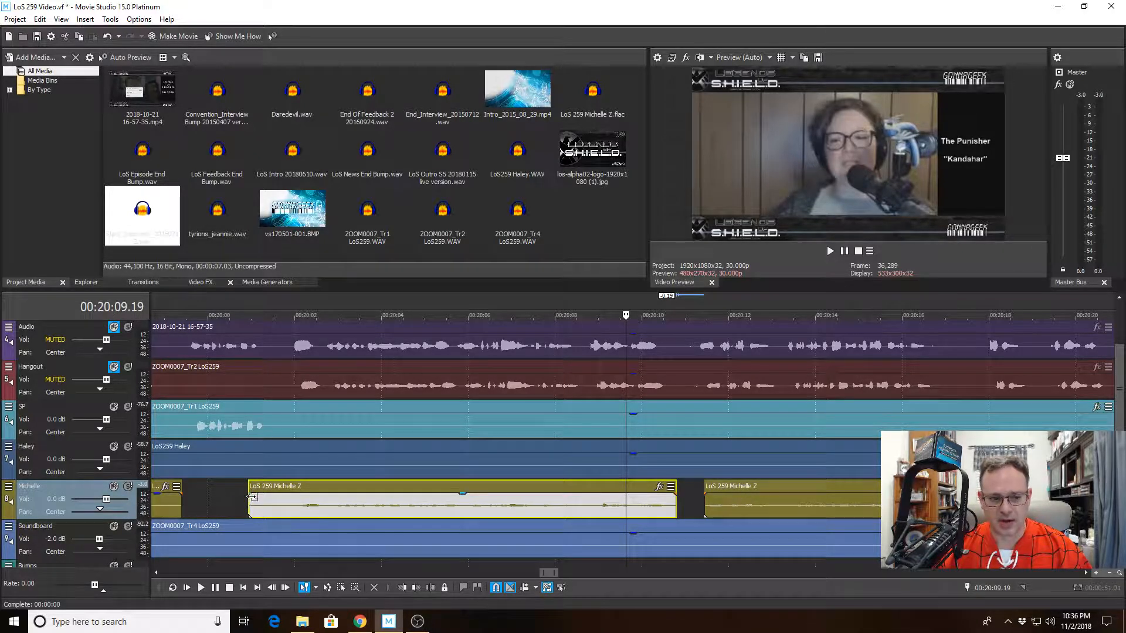
left_click(9, 486)
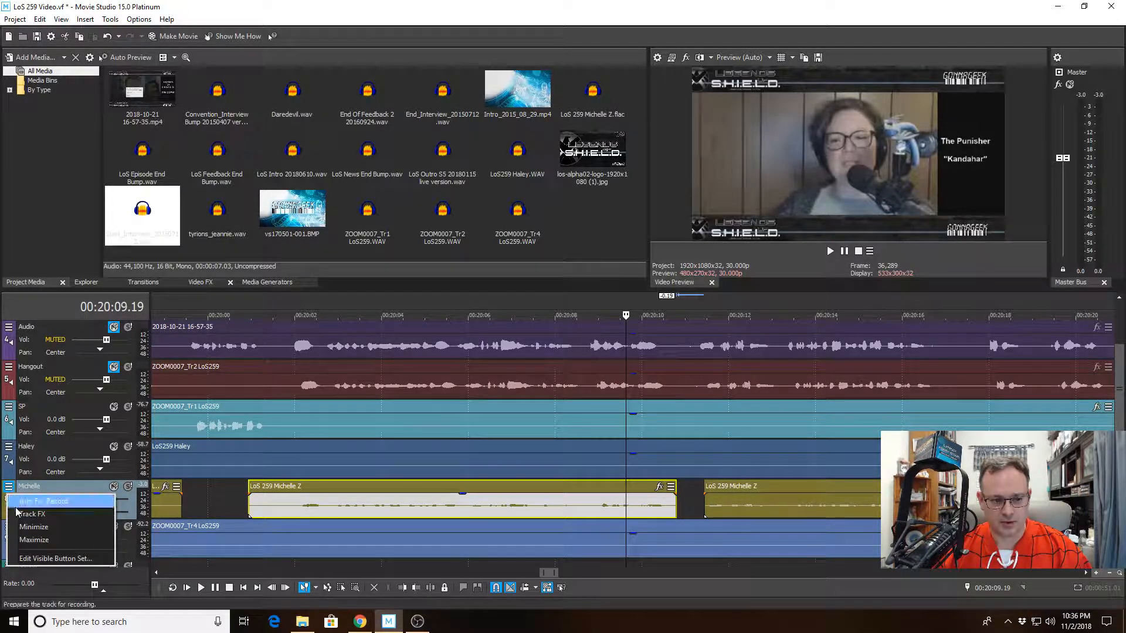
left_click(40, 511)
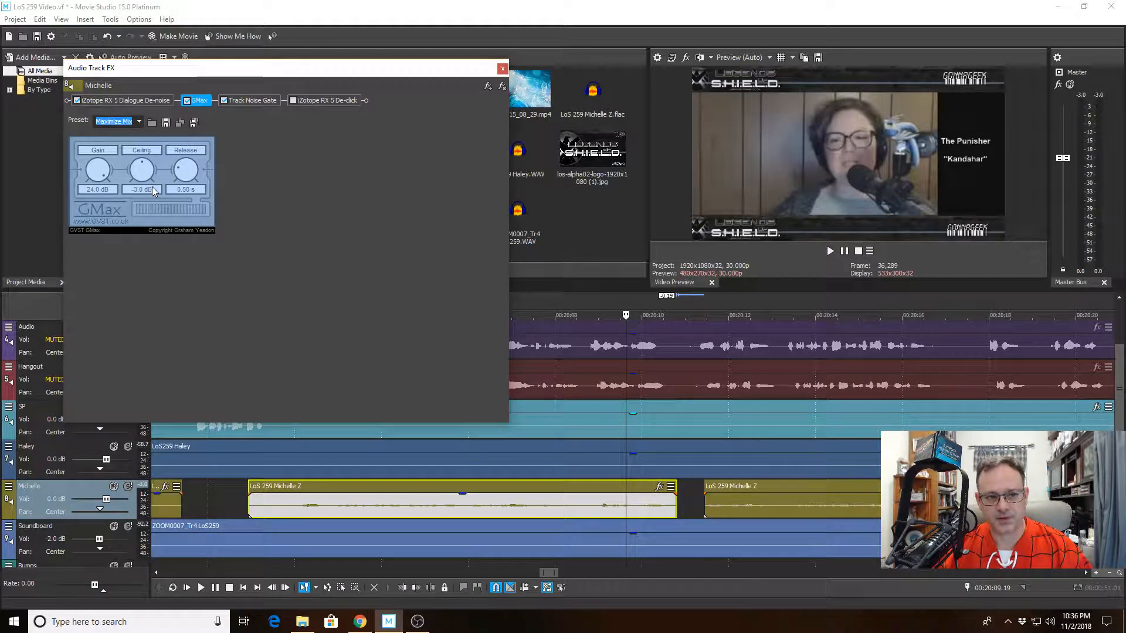
left_click(502, 69)
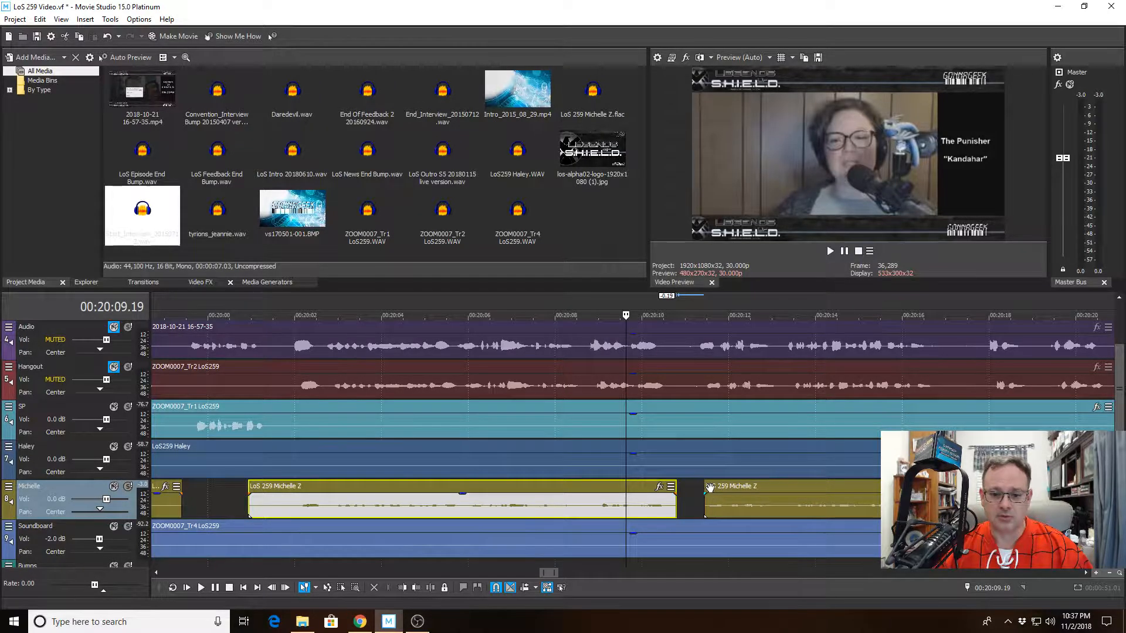
Play from 00:20:08.04 across the newest gap on track 8 to check the cleaned-up pause
scroll(620, 417, "down", 2)
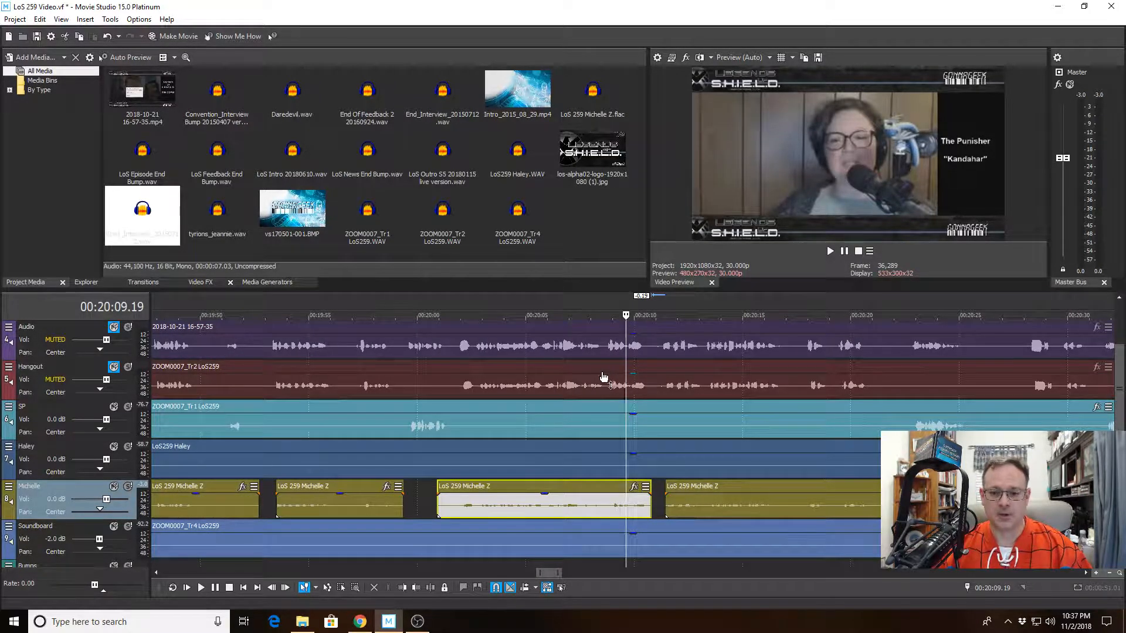
left_click(592, 369)
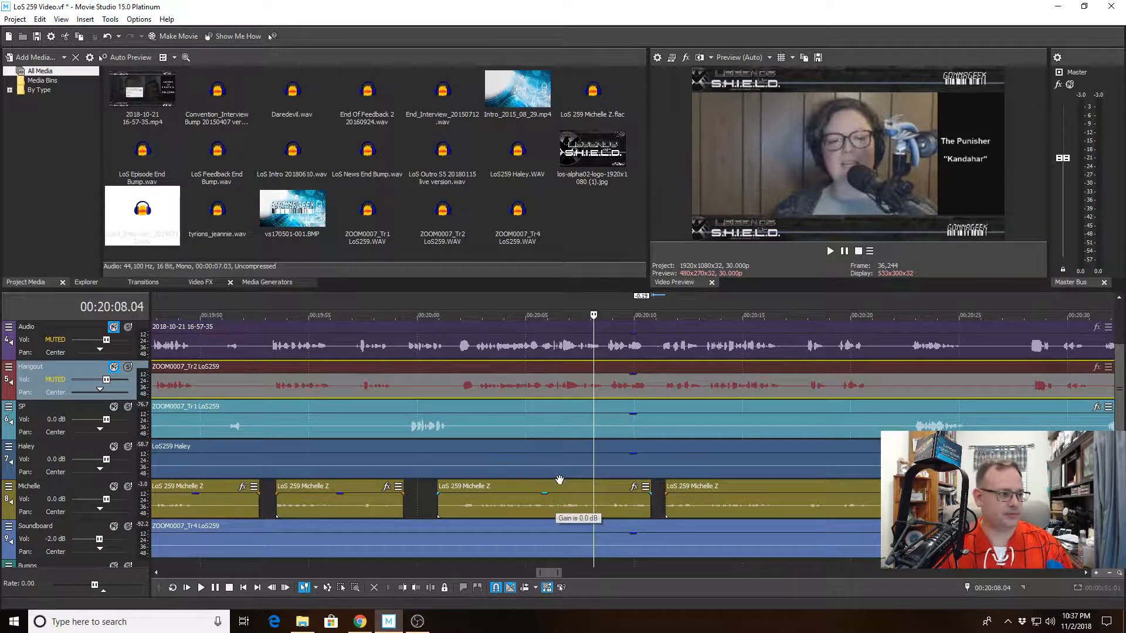
key("space")
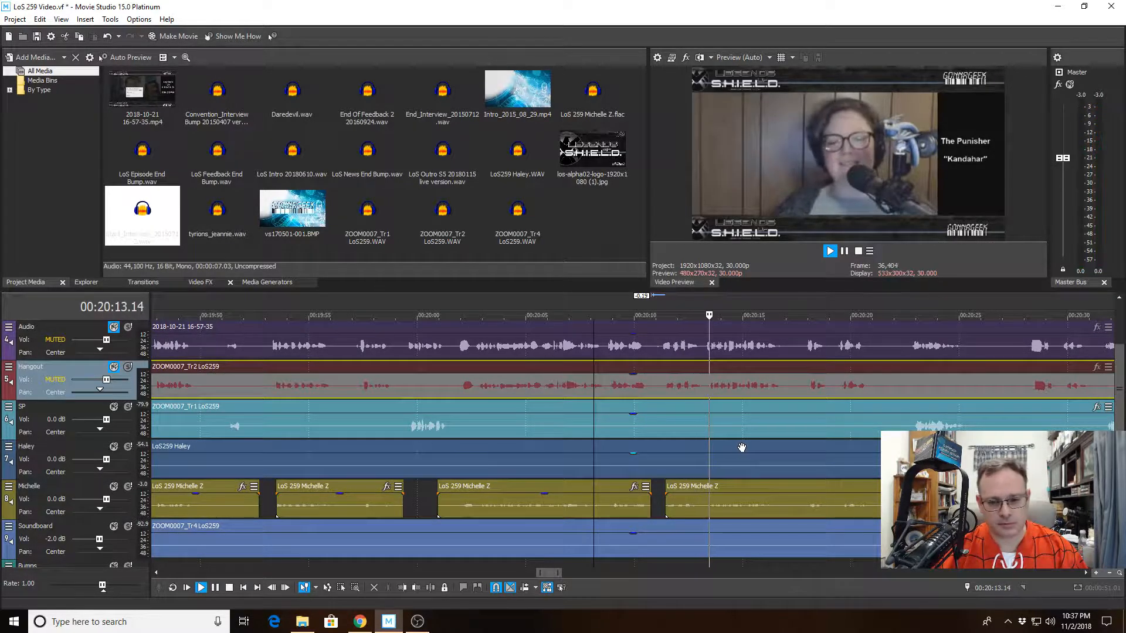
Continue playback past the newest track 8 gap and listen for noises on the voice tracks up to about 00:20:31
scroll(742, 447, "up", 3)
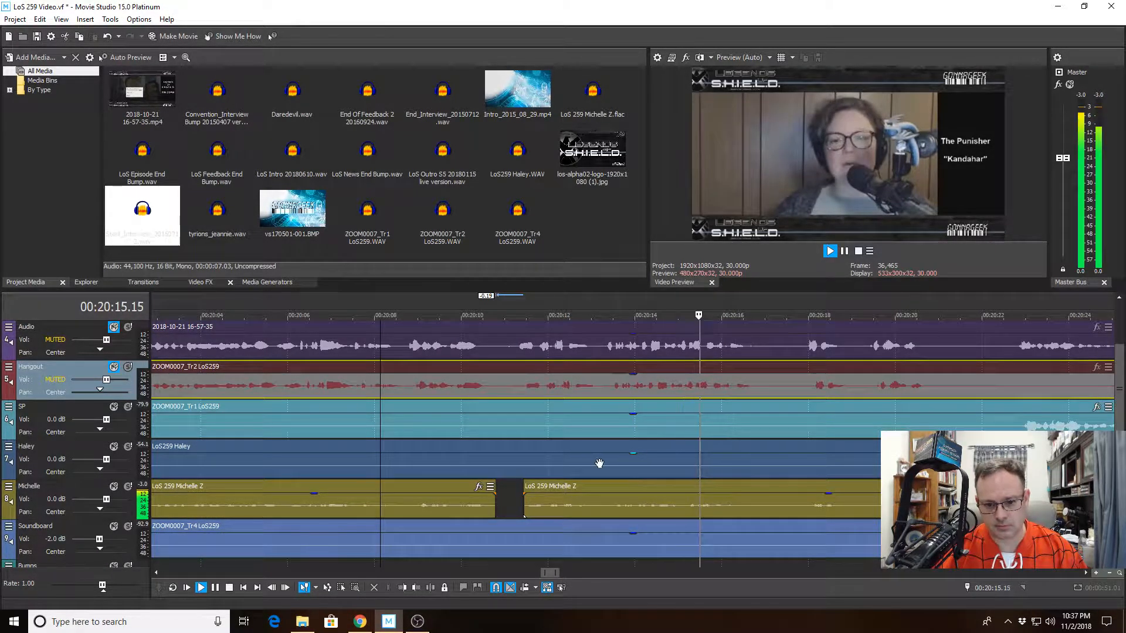
scroll(720, 459, "down", 3)
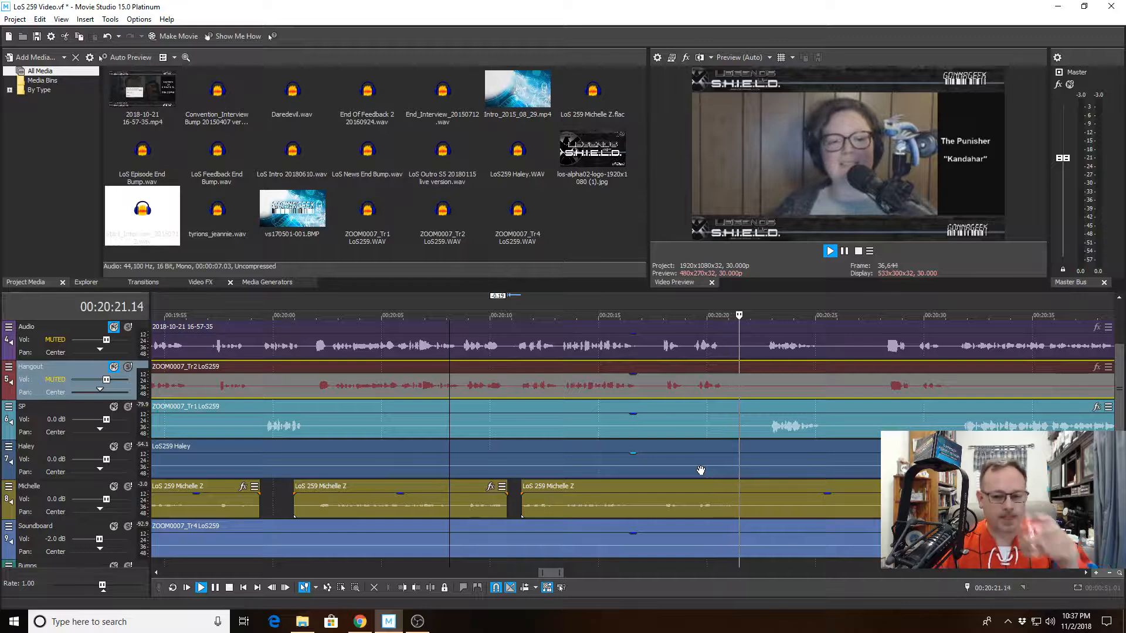
scroll(700, 471, "down", 1)
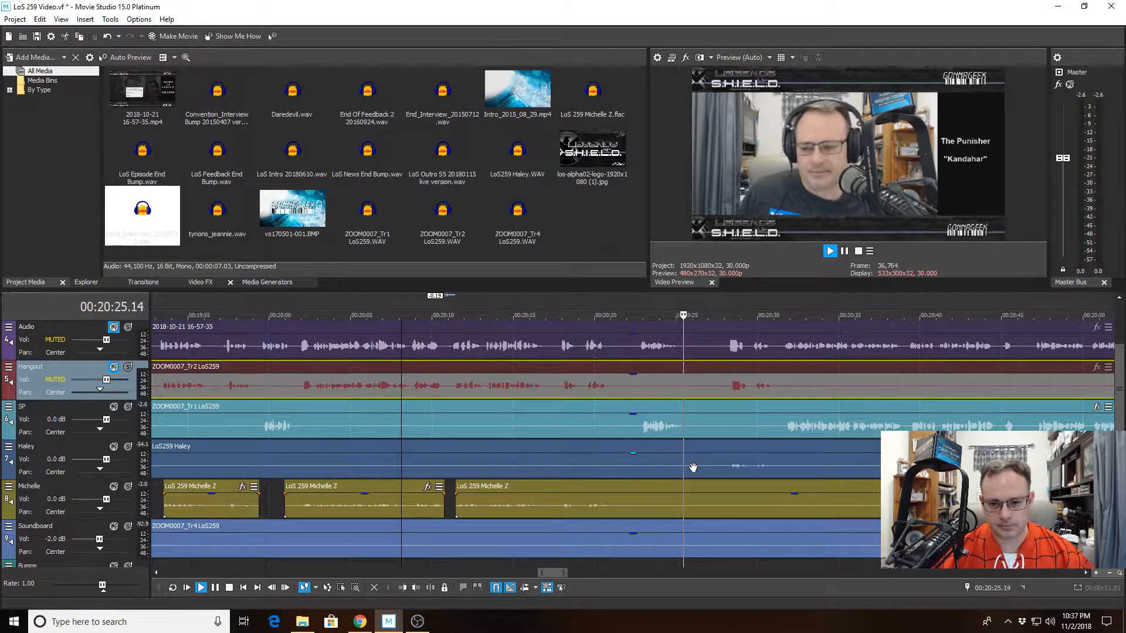
scroll(693, 467, "down", 1)
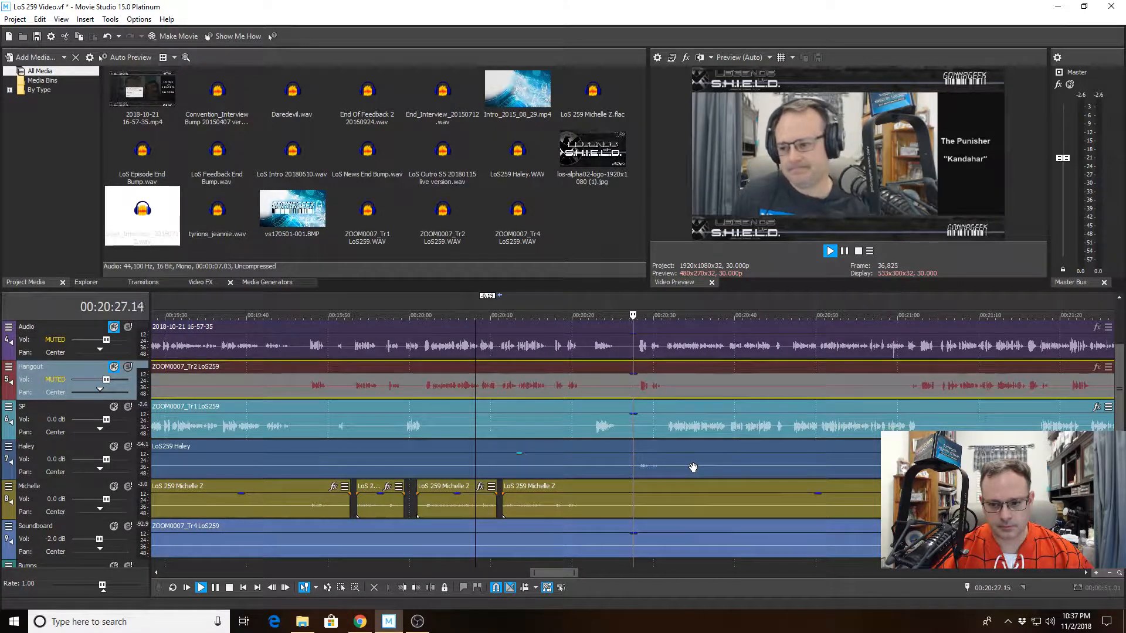
scroll(692, 468, "up", 1)
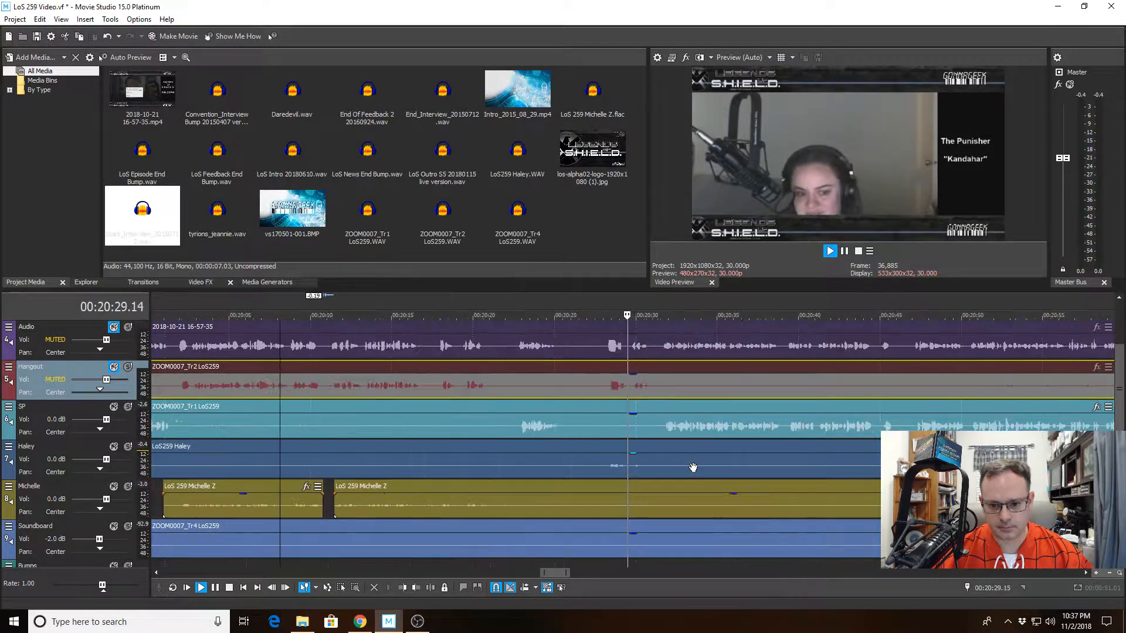
scroll(693, 467, "up", 1)
Stop playback and split the track 7 clip at 00:20:28.06, just before its short burst of sound
left_click(536, 441)
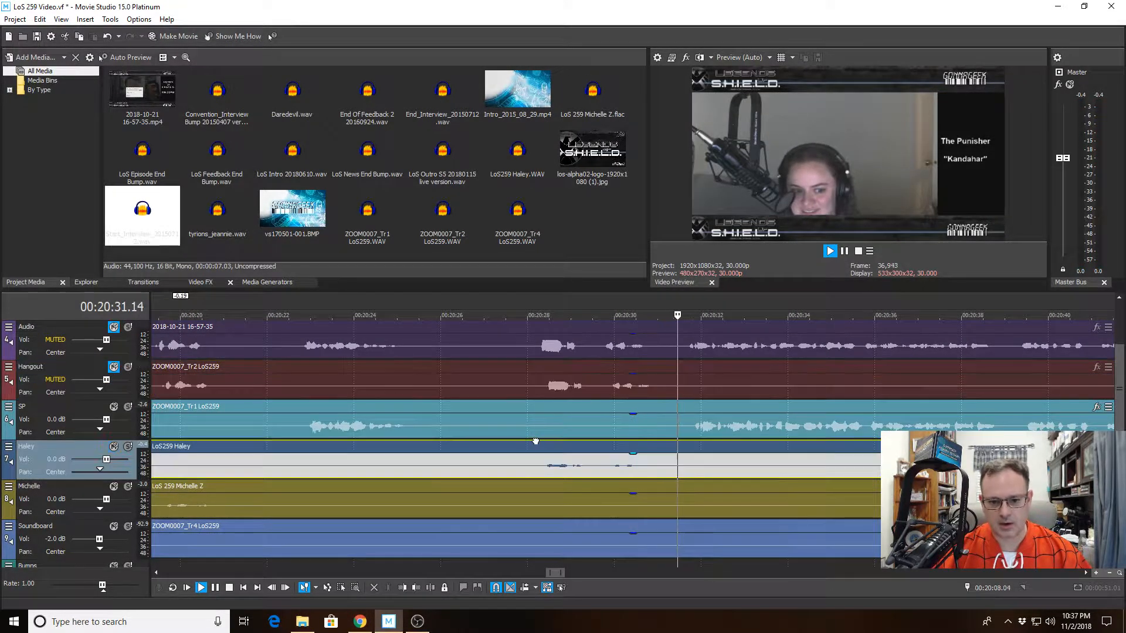
left_click(536, 441)
key("space")
scroll(535, 444, "up", 1)
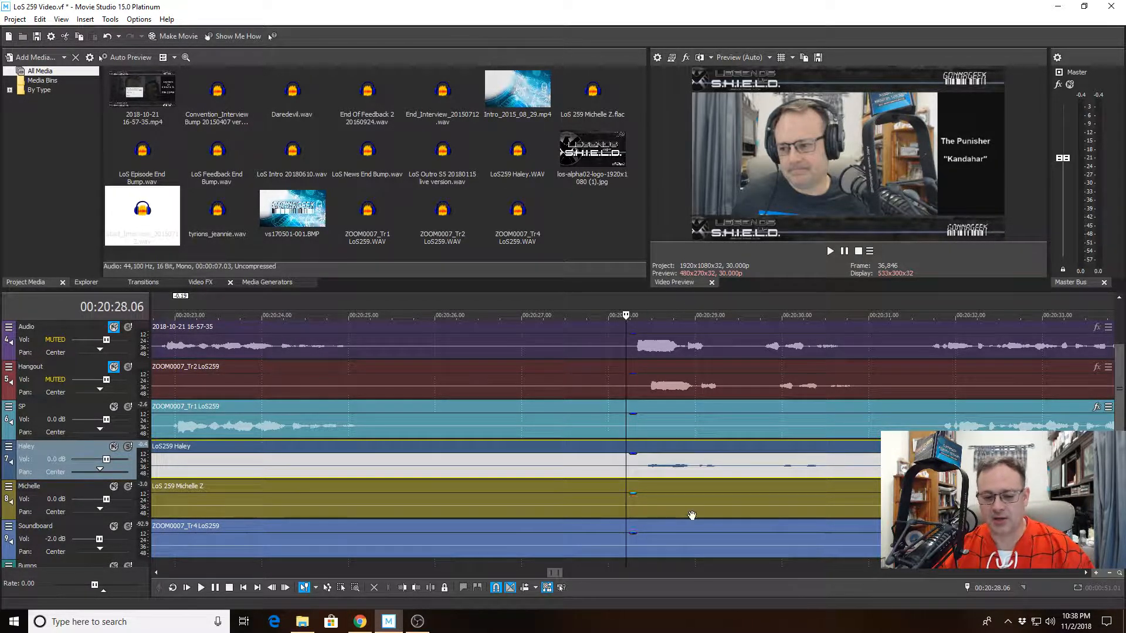
left_click(431, 588)
Audition the sound after the track 7 split from several points and place the cursor at 00:20:28.28 to locate its end
scroll(674, 500, "up", 1)
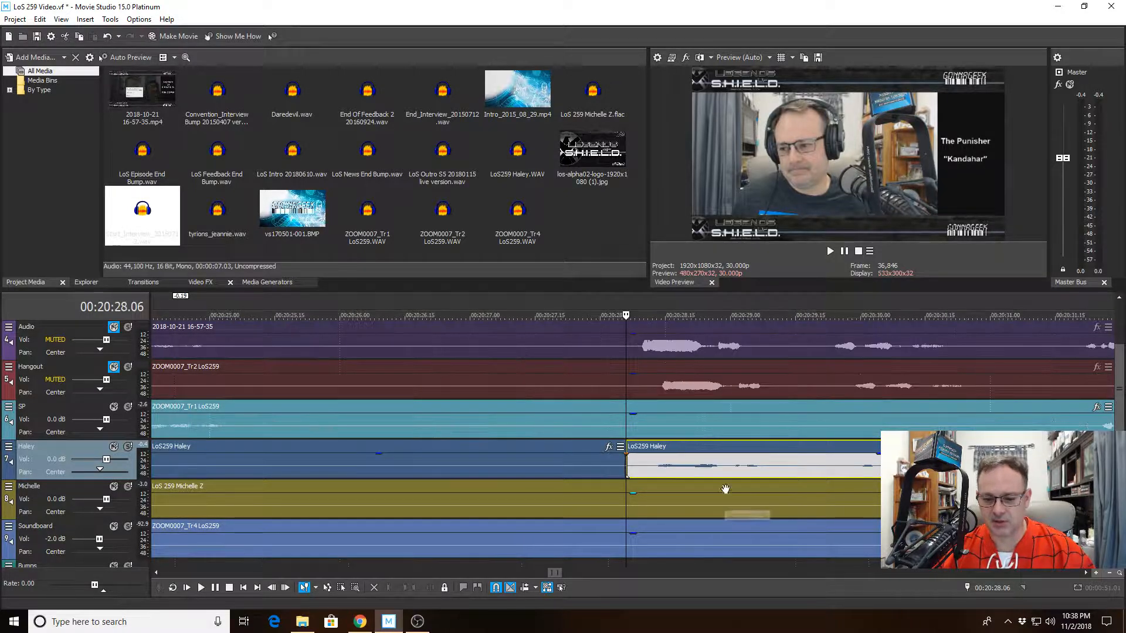
left_click(724, 448)
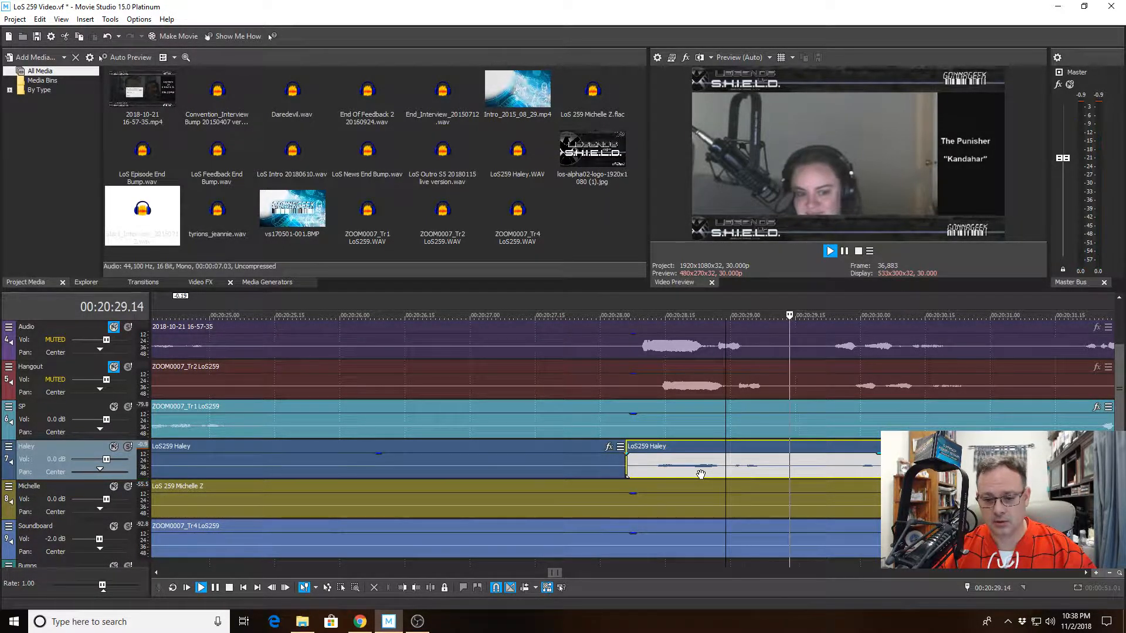
scroll(680, 467, "up", 2)
left_click(609, 445)
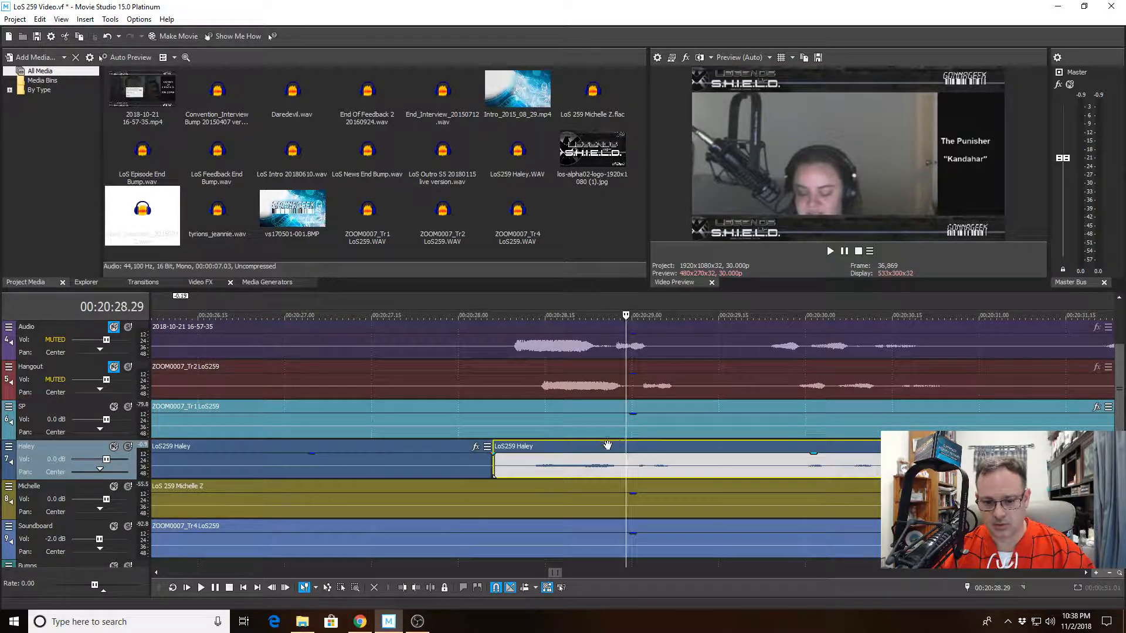
scroll(633, 456, "up", 3)
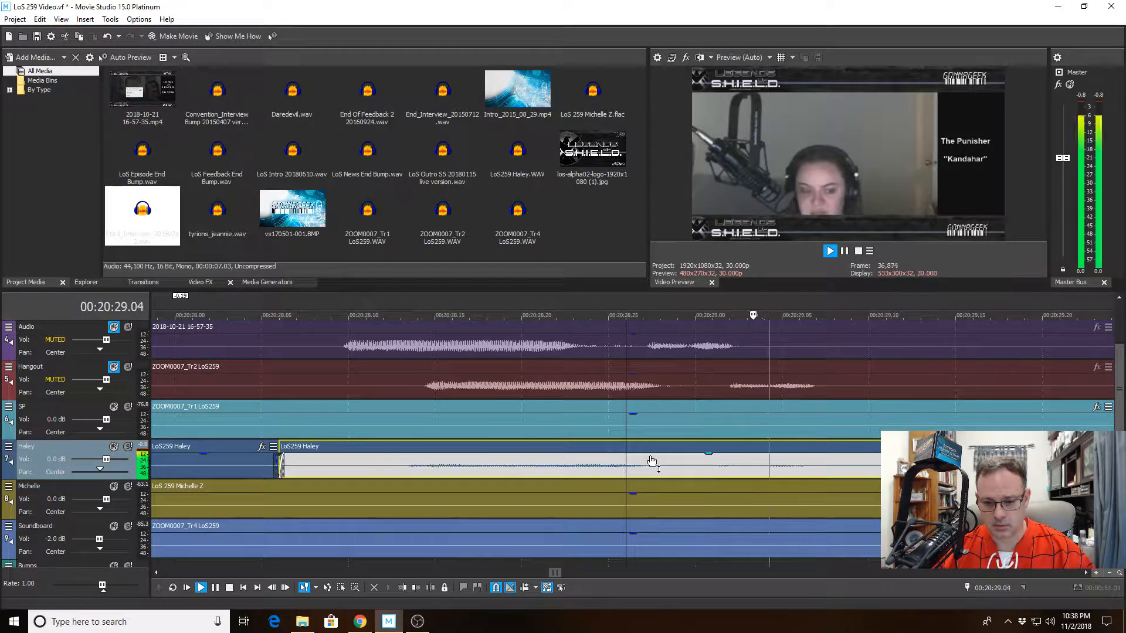
left_click(540, 447)
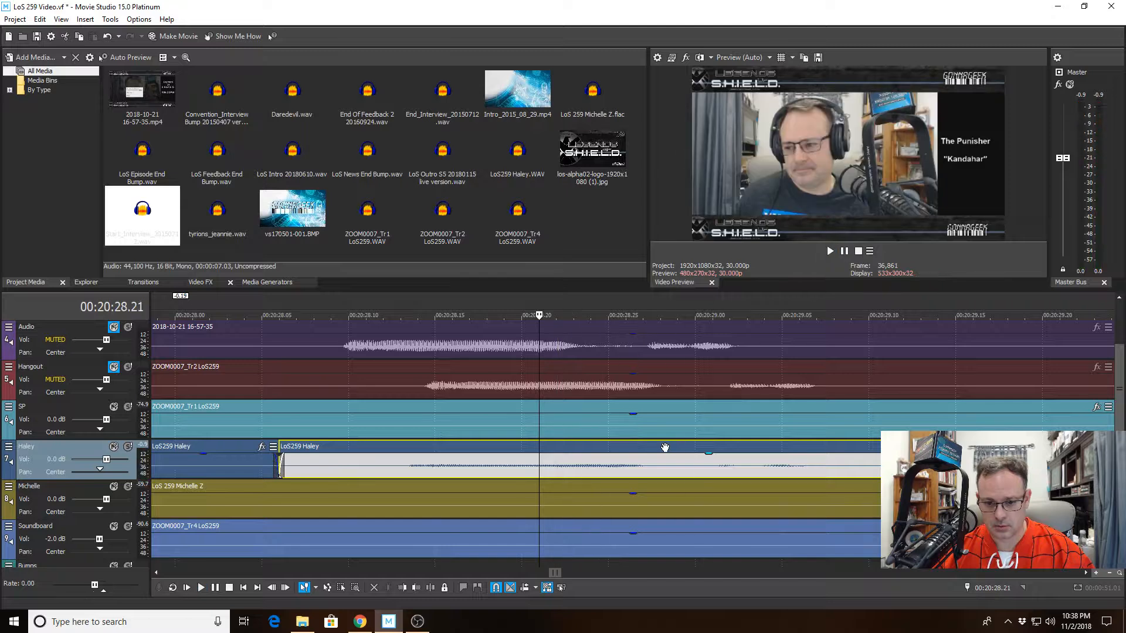
left_click(650, 447)
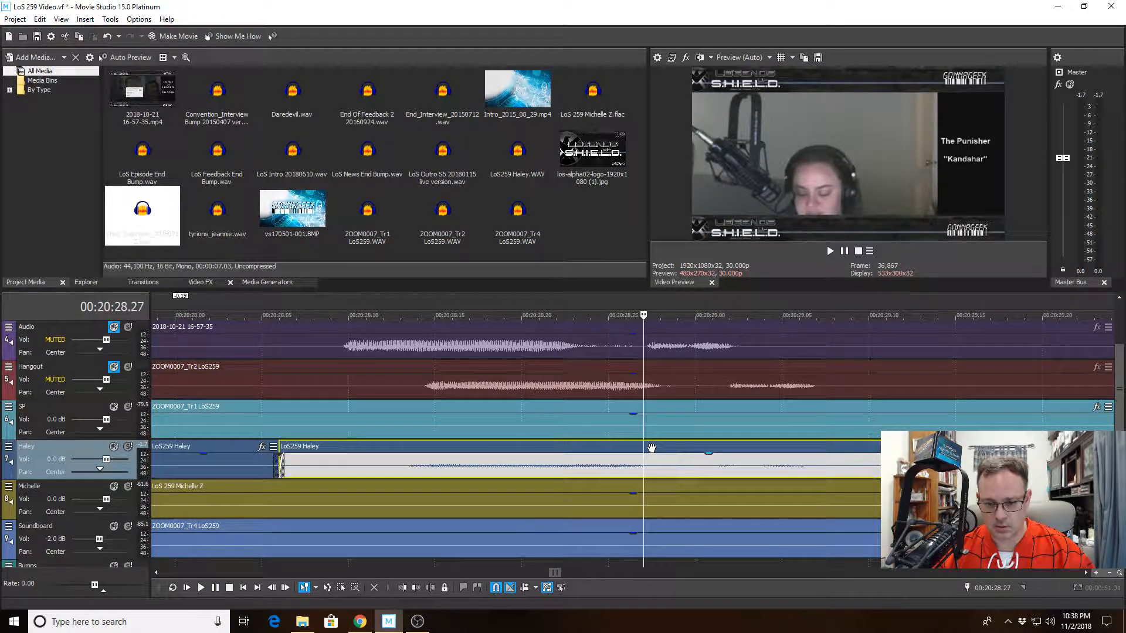
key("Right")
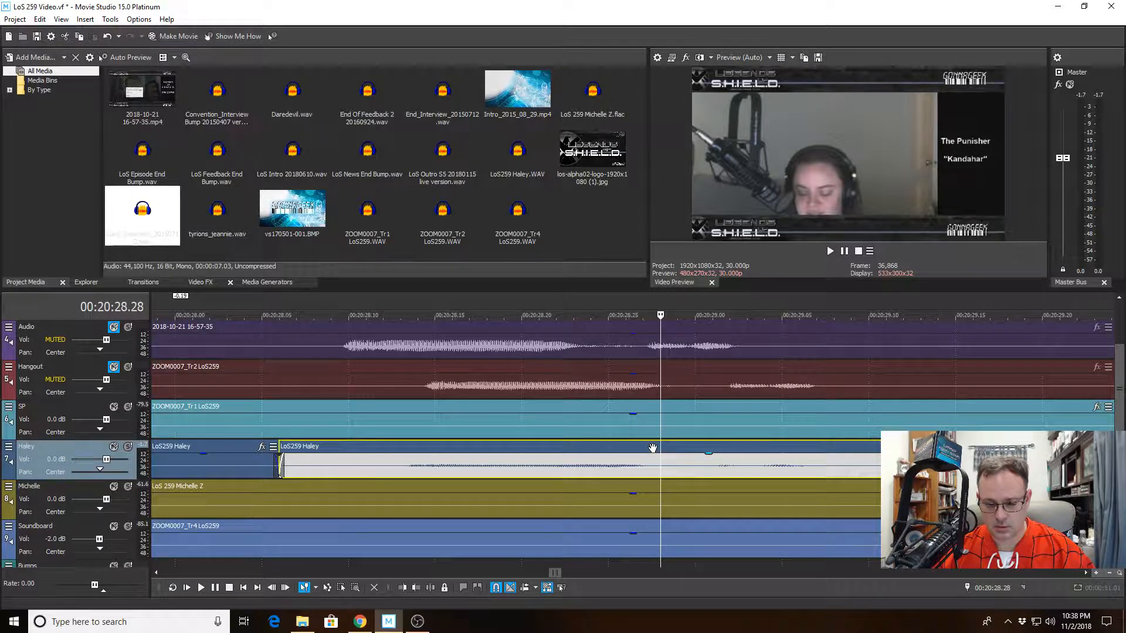
Audition the audio around 00:20:28.29 and trim the start of the second track 7 clip to that point
key("space")
key("space")
left_click(670, 448)
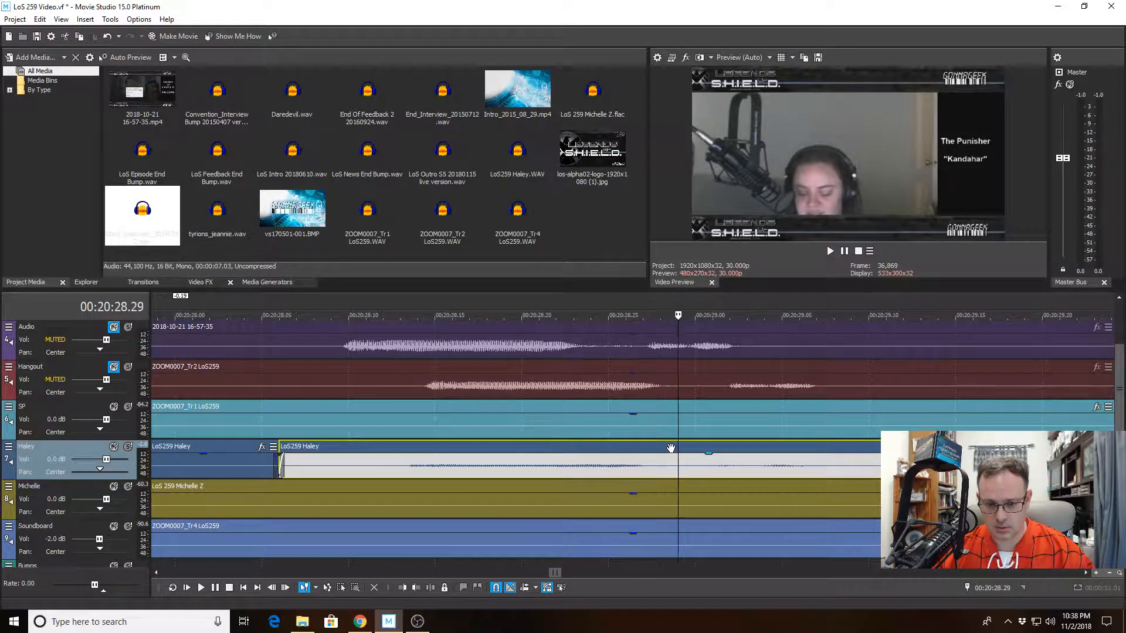
key("space")
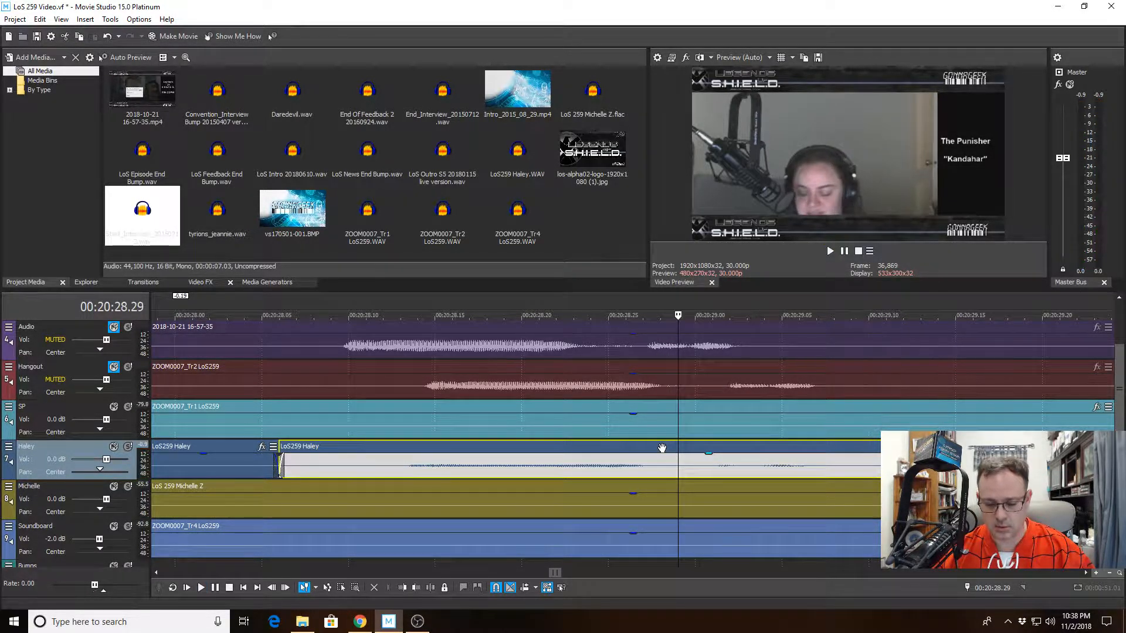
key("space")
key("space")
key("space")
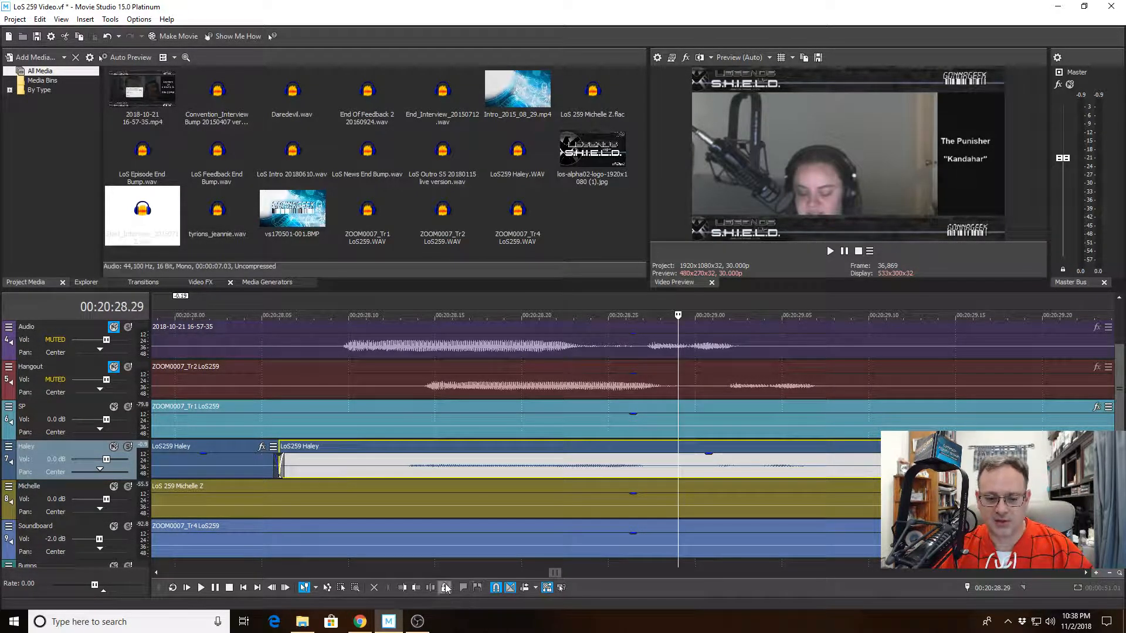
left_click(402, 587)
scroll(815, 426, "down", 10)
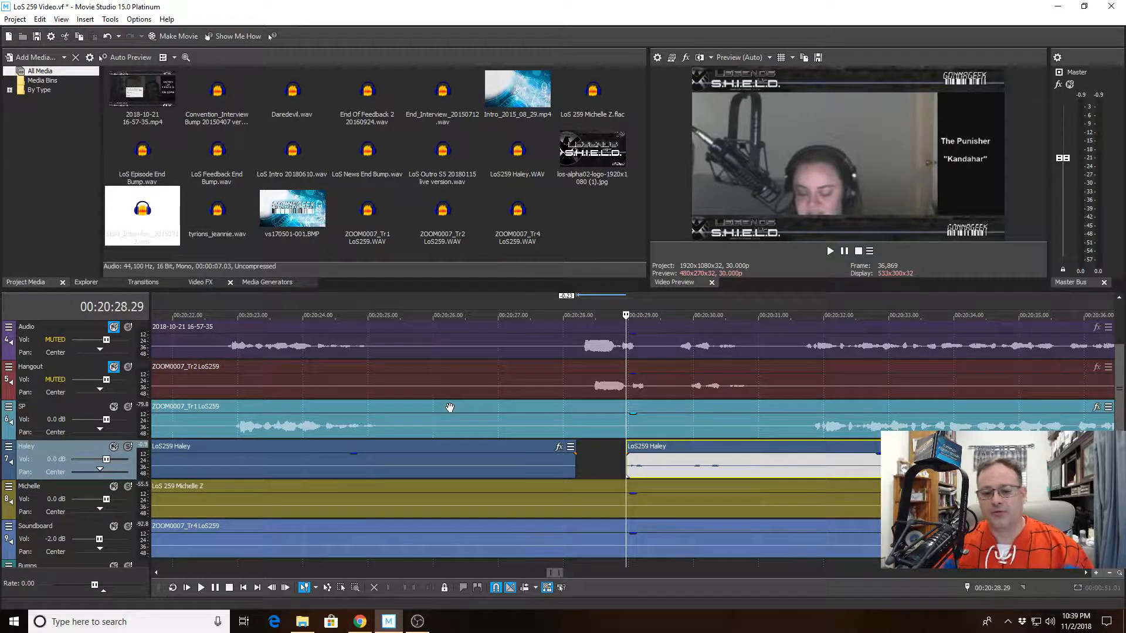
Play from 00:20:24.08 across the new gap on track 7 to check the edited passage
left_click(476, 378)
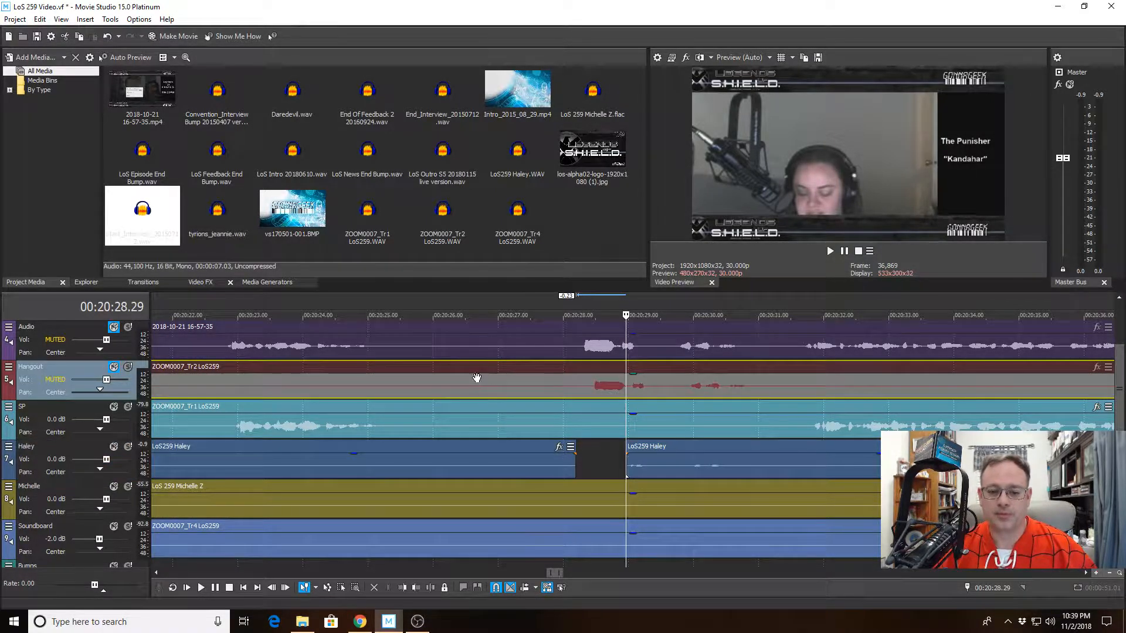
left_click(320, 369)
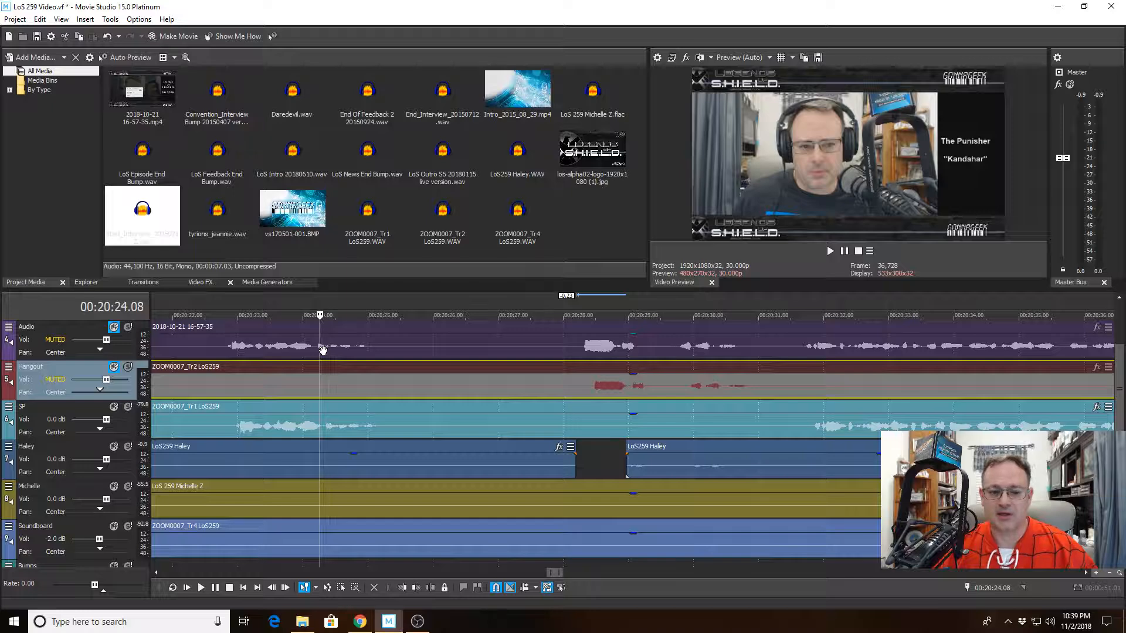
scroll(323, 350, "down", 4)
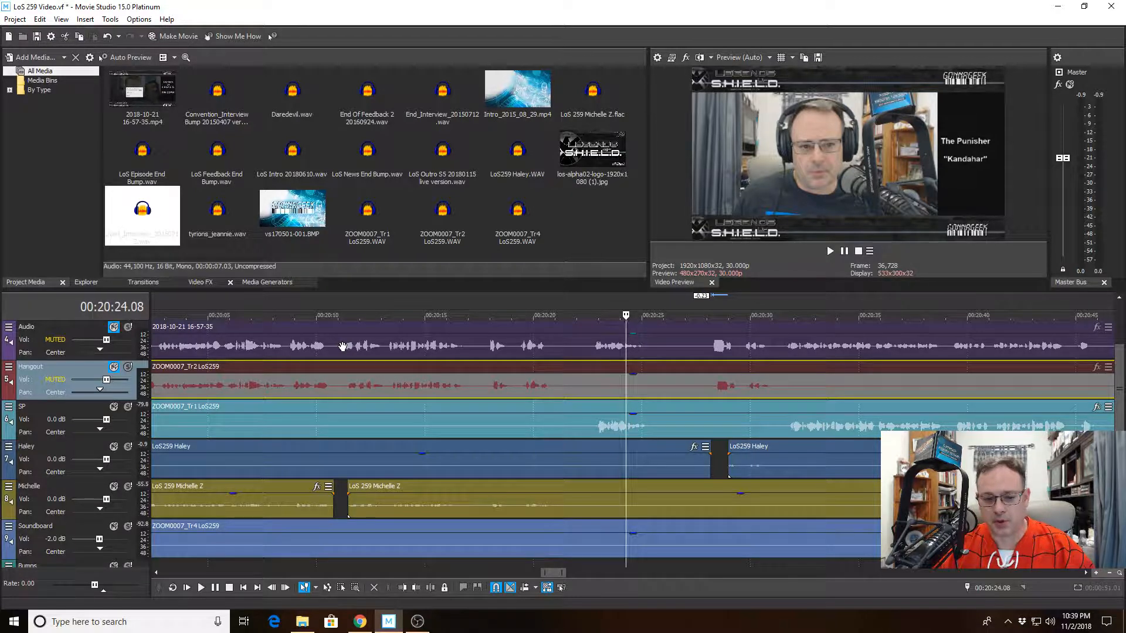
key("space")
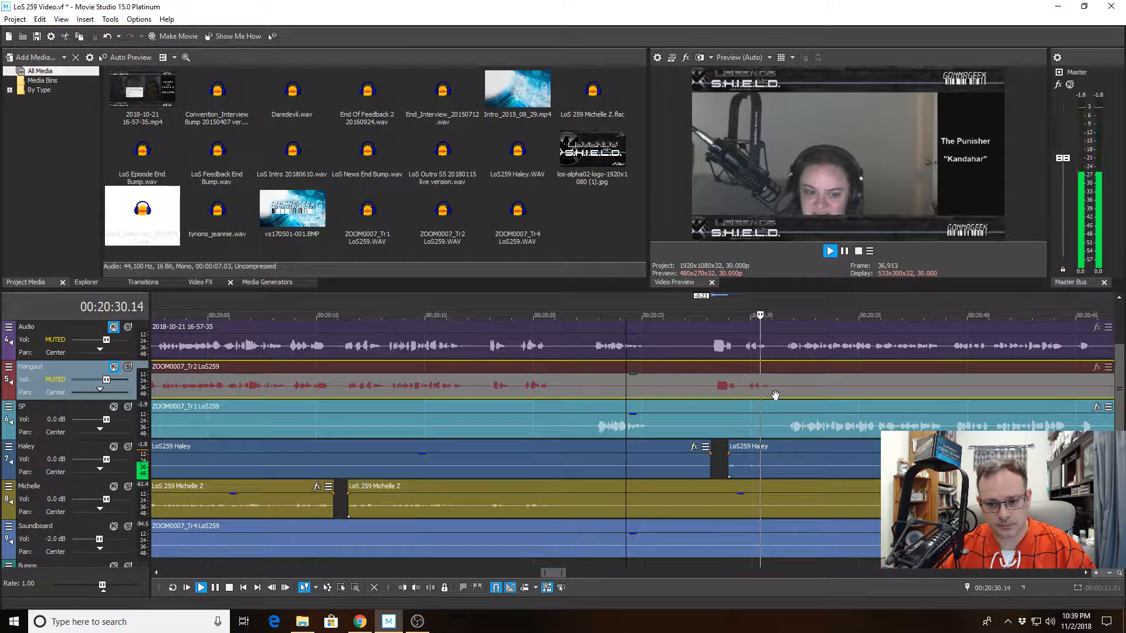
key("space")
Undo the trim on track 7, audition the restored sound again, and undo the split at 00:20:28.06
scroll(771, 396, "up", 5)
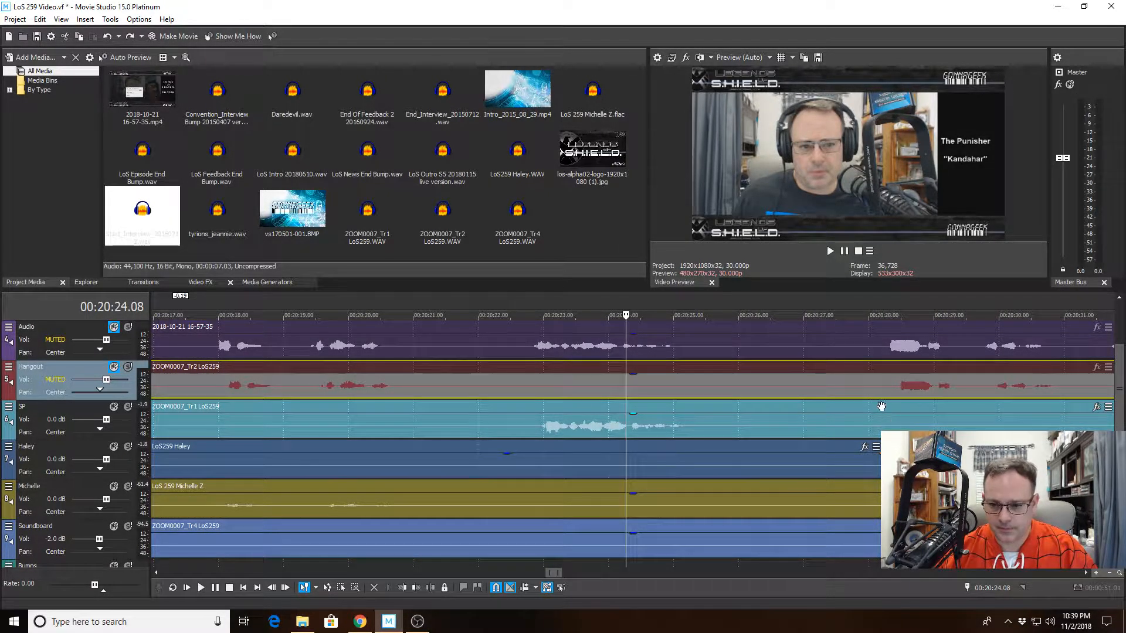
left_click(881, 405)
scroll(850, 417, "up", 4)
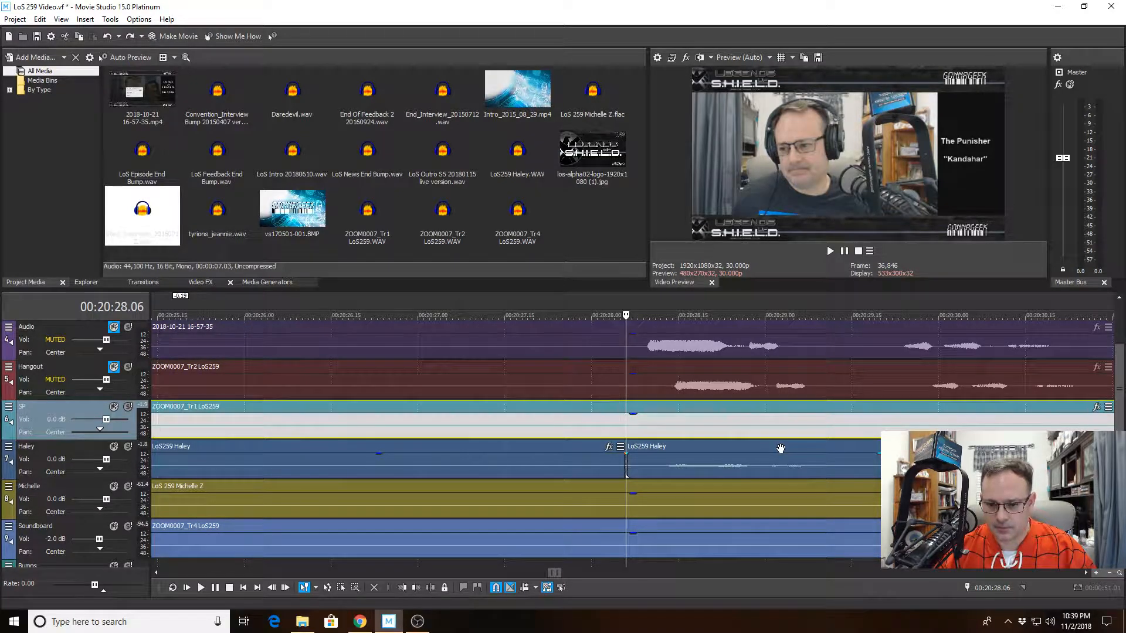
key("space")
scroll(779, 448, "up", 2)
key("space")
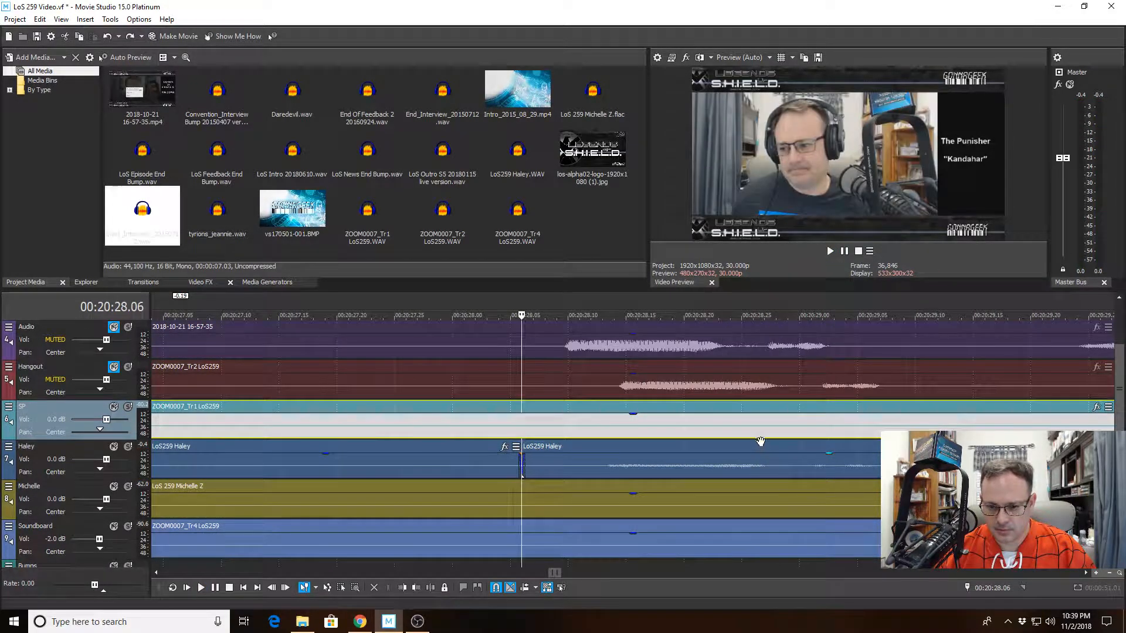
left_click(761, 446)
key("space")
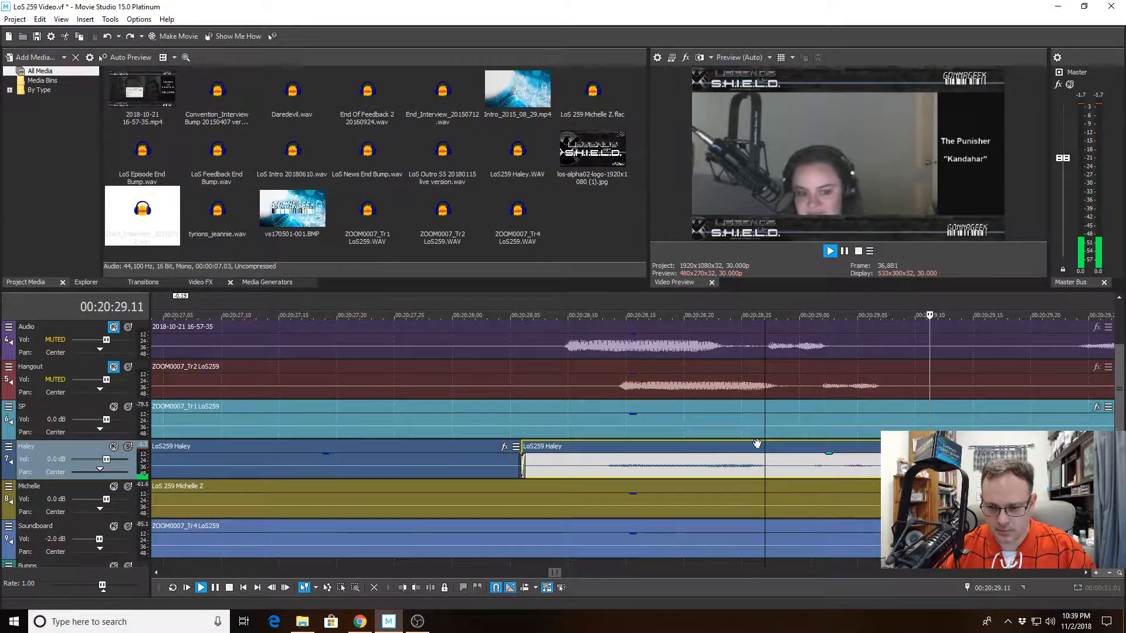
key("space")
key("ctrl+z")
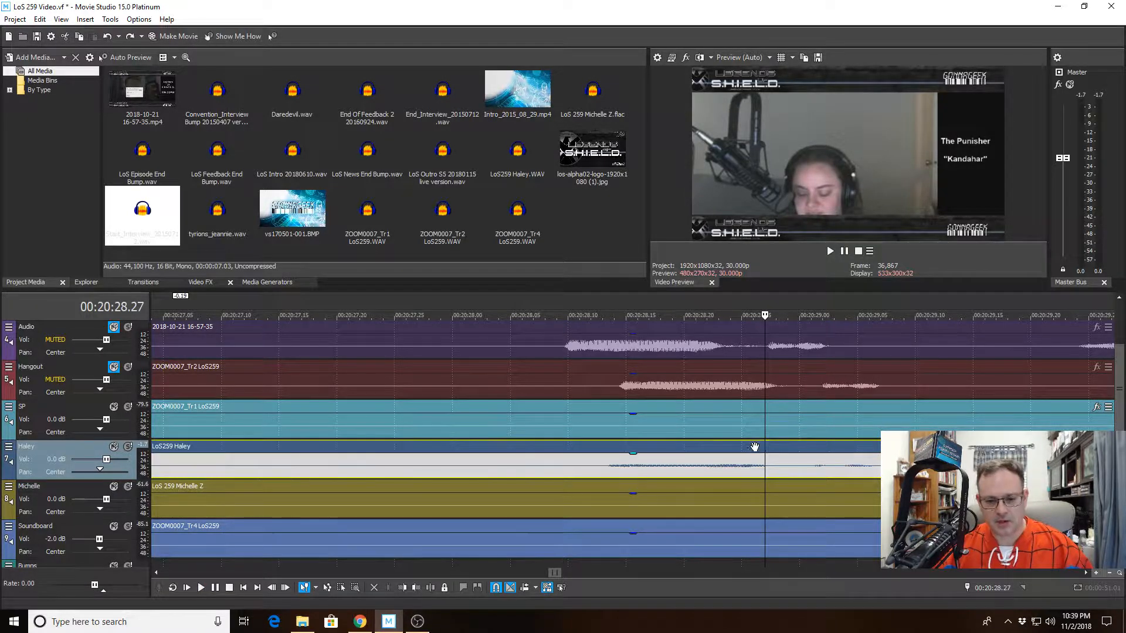
scroll(525, 392, "down", 1)
scroll(533, 396, "down", 3)
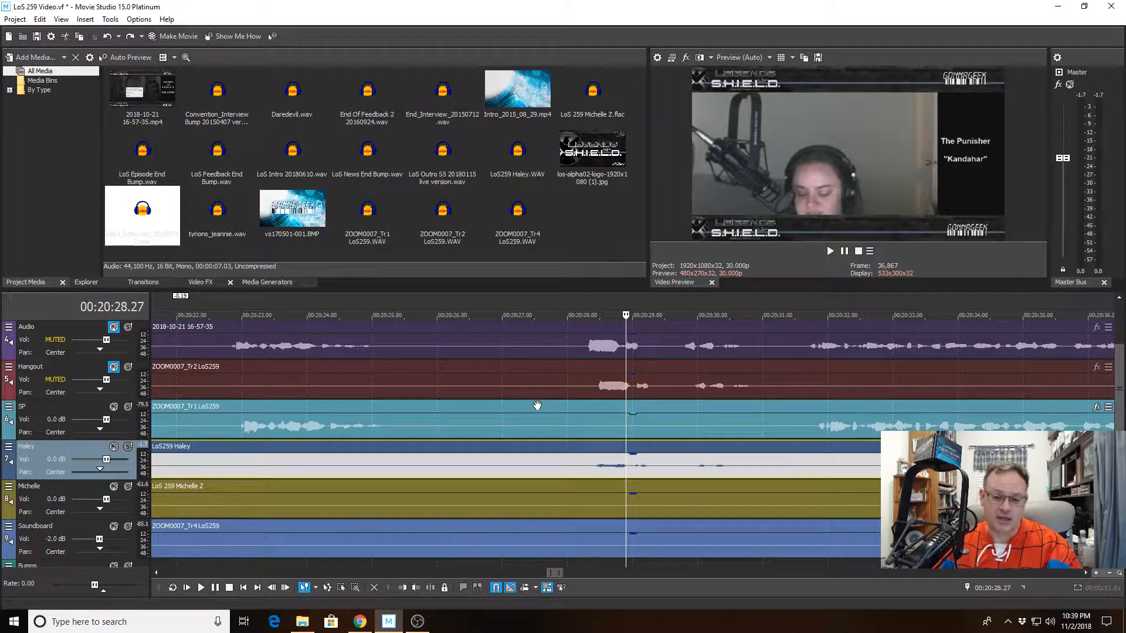
Play from about 00:20:26 through the restored track 7 passage and on to about 00:20:57, listening for further noises
left_click(485, 381)
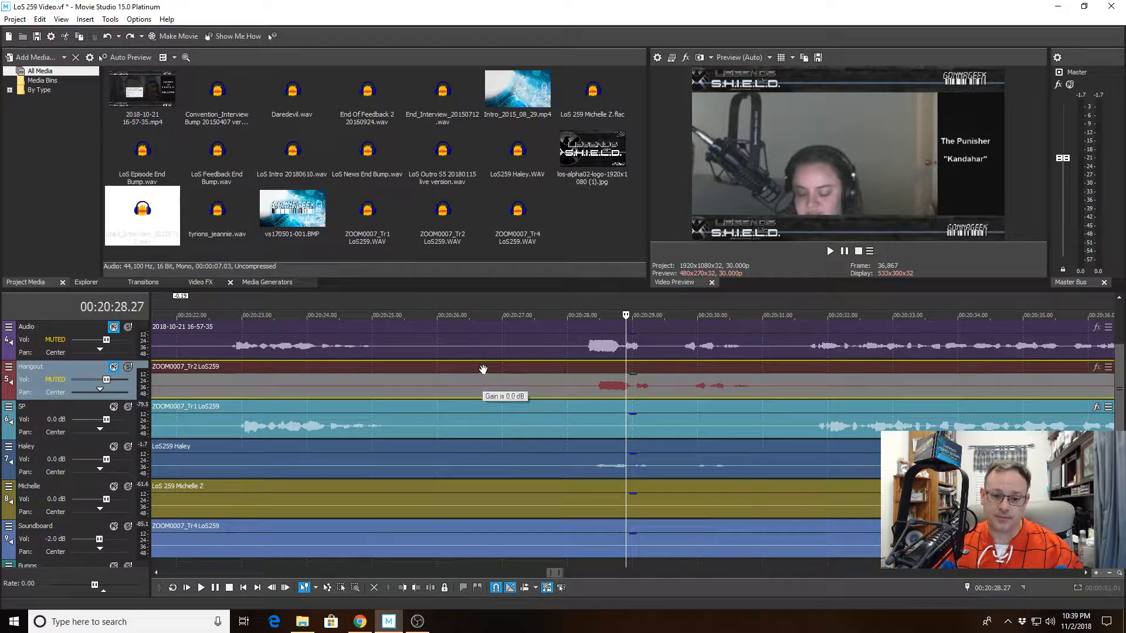
key("space")
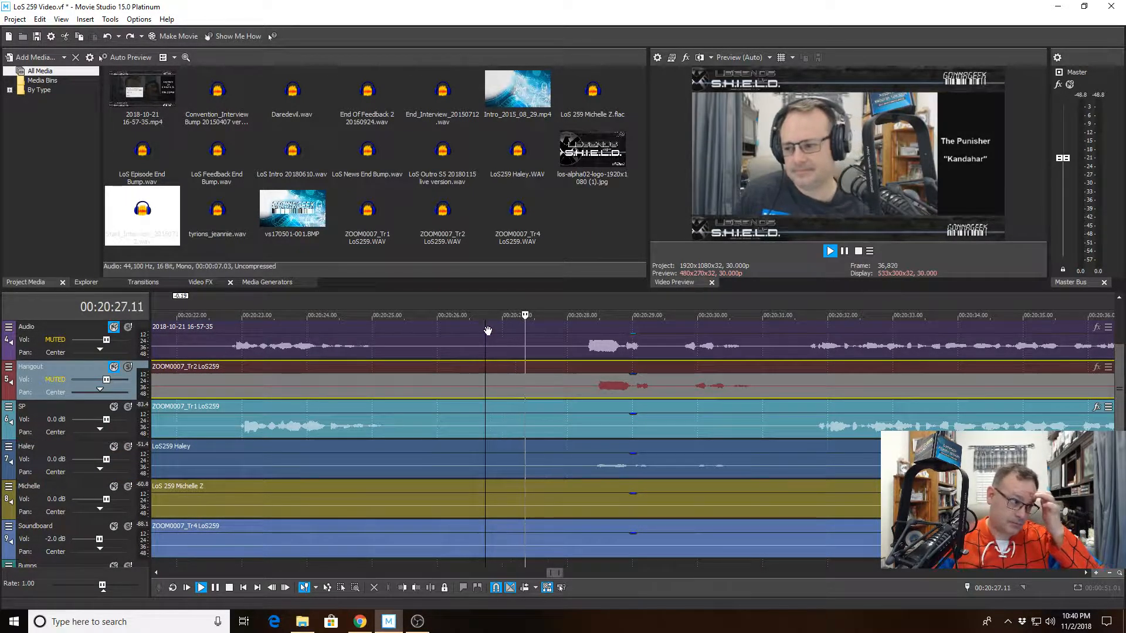
scroll(462, 339, "down", 3)
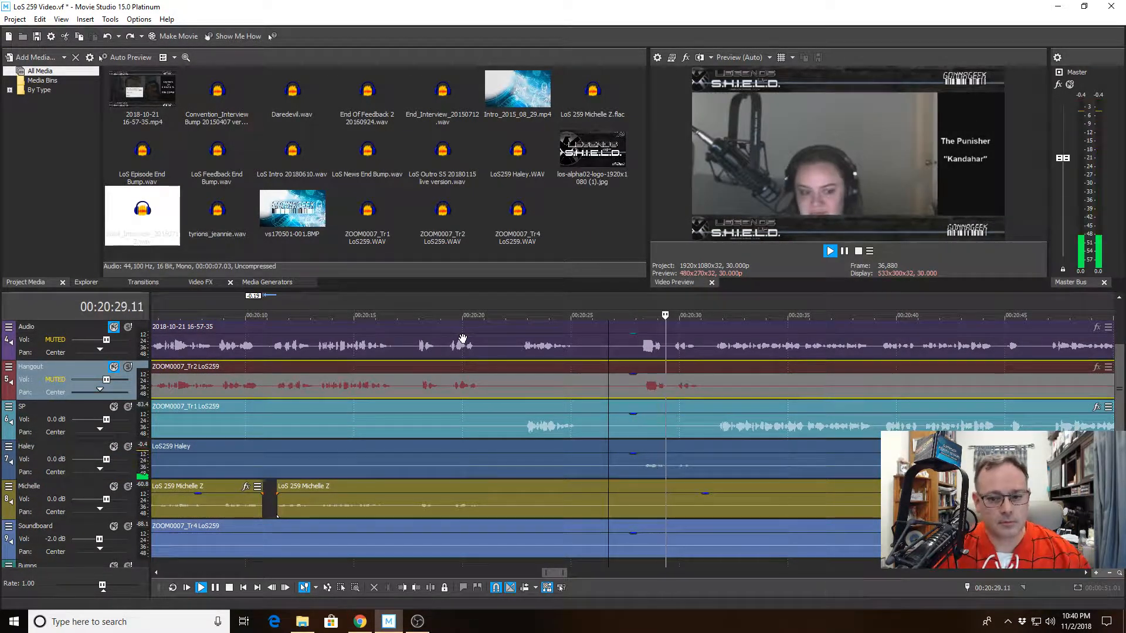
scroll(623, 393, "down", 2)
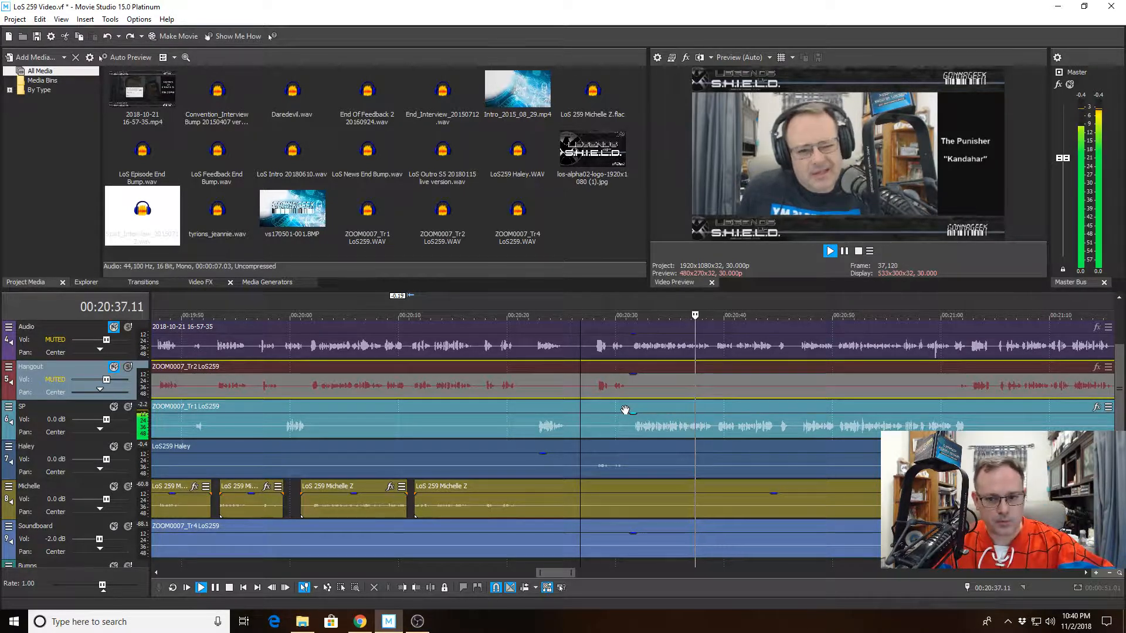
scroll(622, 410, "down", 1)
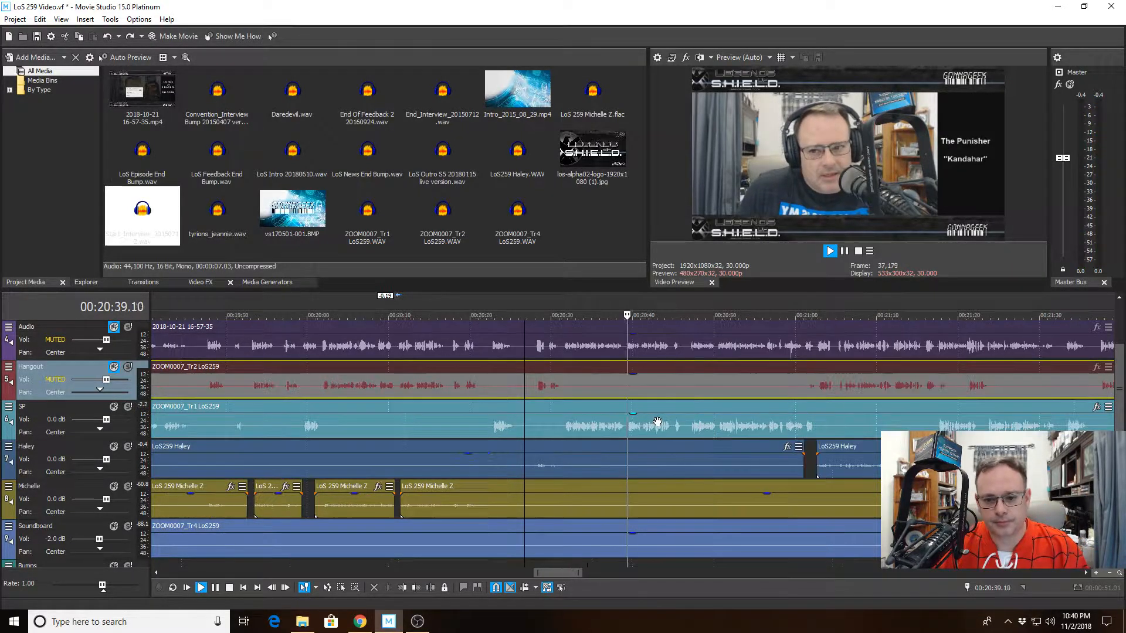
scroll(657, 422, "up", 4)
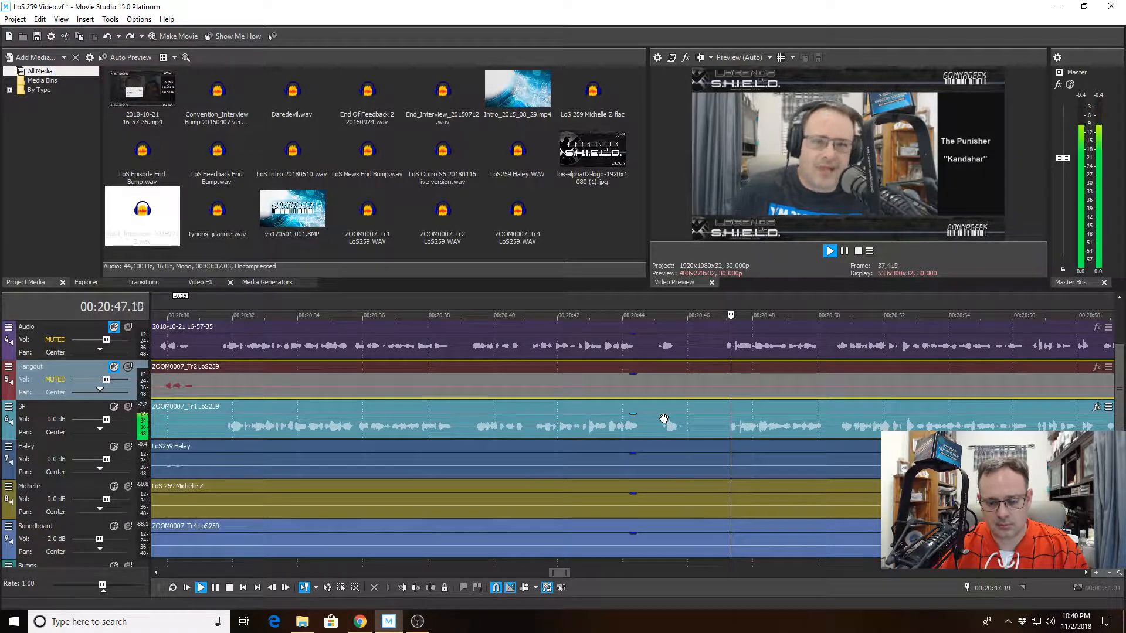
scroll(663, 419, "down", 2)
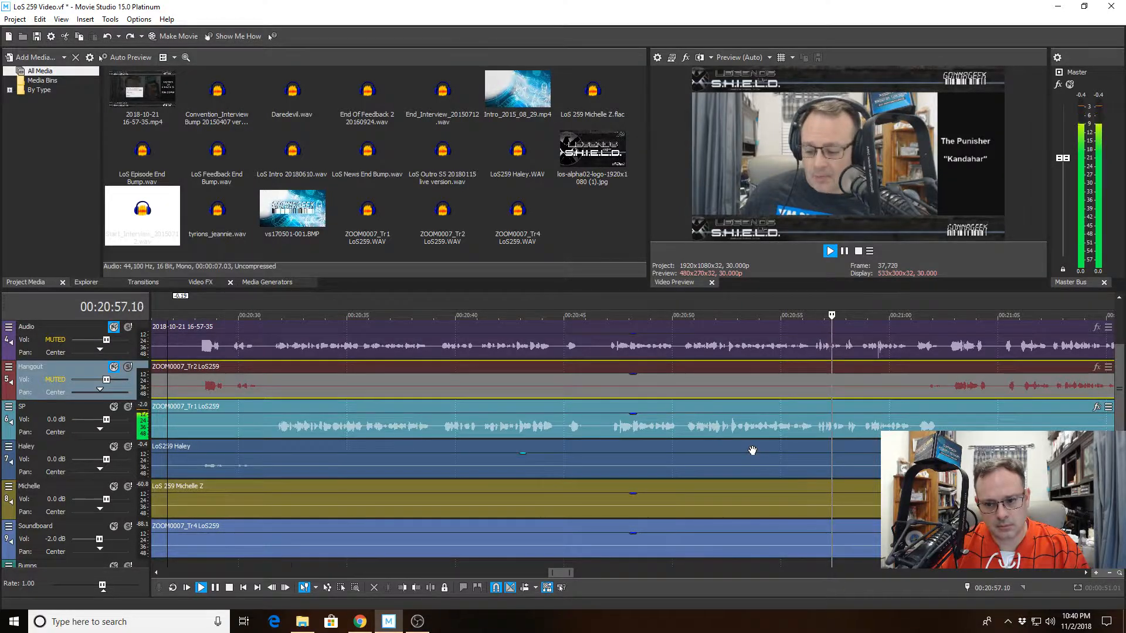
Split the track 7 clip at 00:21:05.09 and trim the start of the second piece to 00:21:06.01
scroll(752, 450, "down", 3)
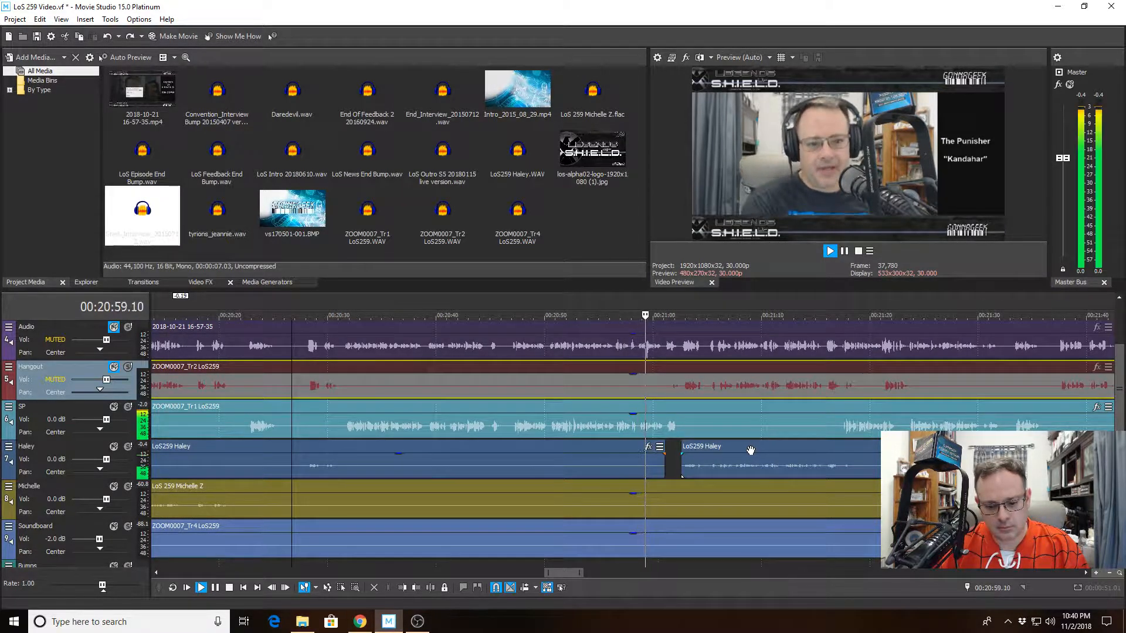
scroll(751, 450, "up", 2)
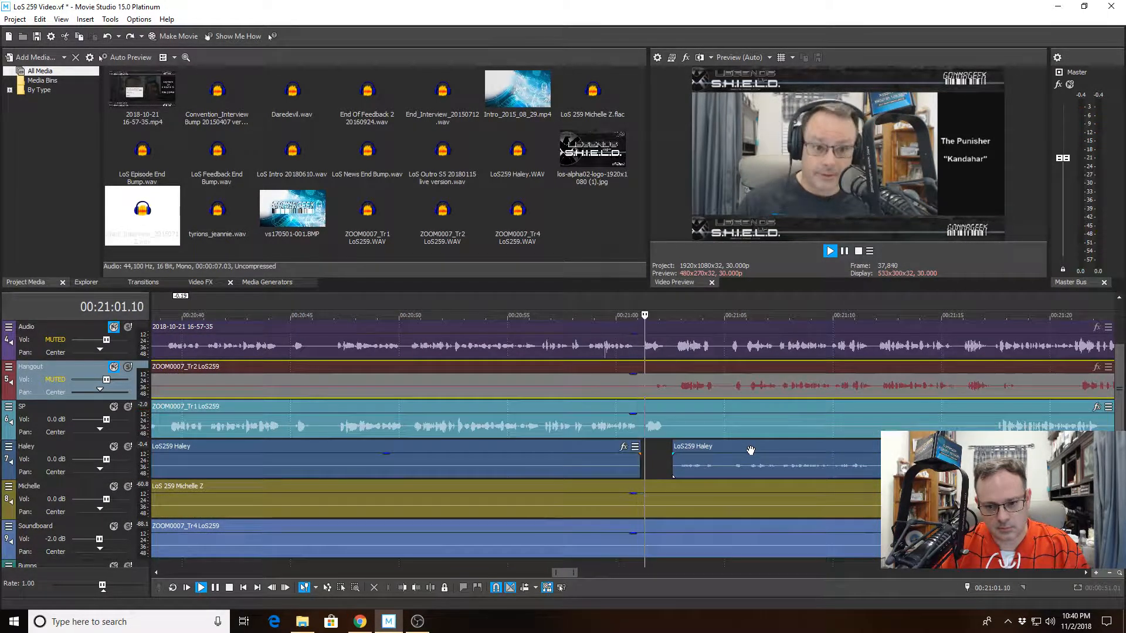
scroll(607, 444, "up", 2)
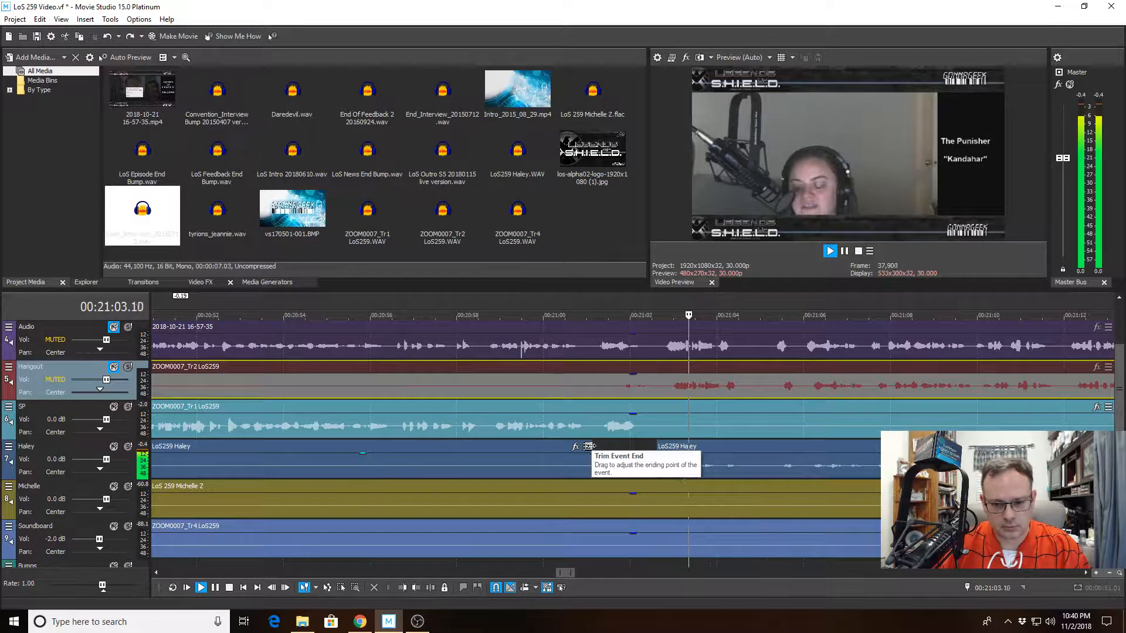
scroll(742, 463, "down", 1)
scroll(742, 463, "down", 1)
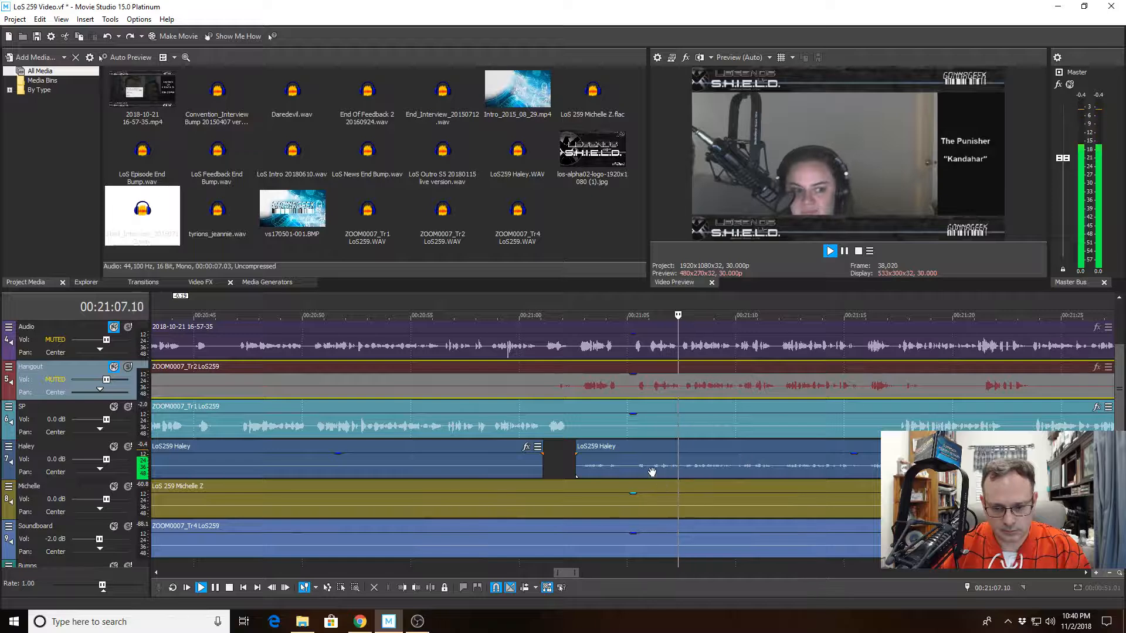
left_click(632, 457)
scroll(633, 448, "up", 4)
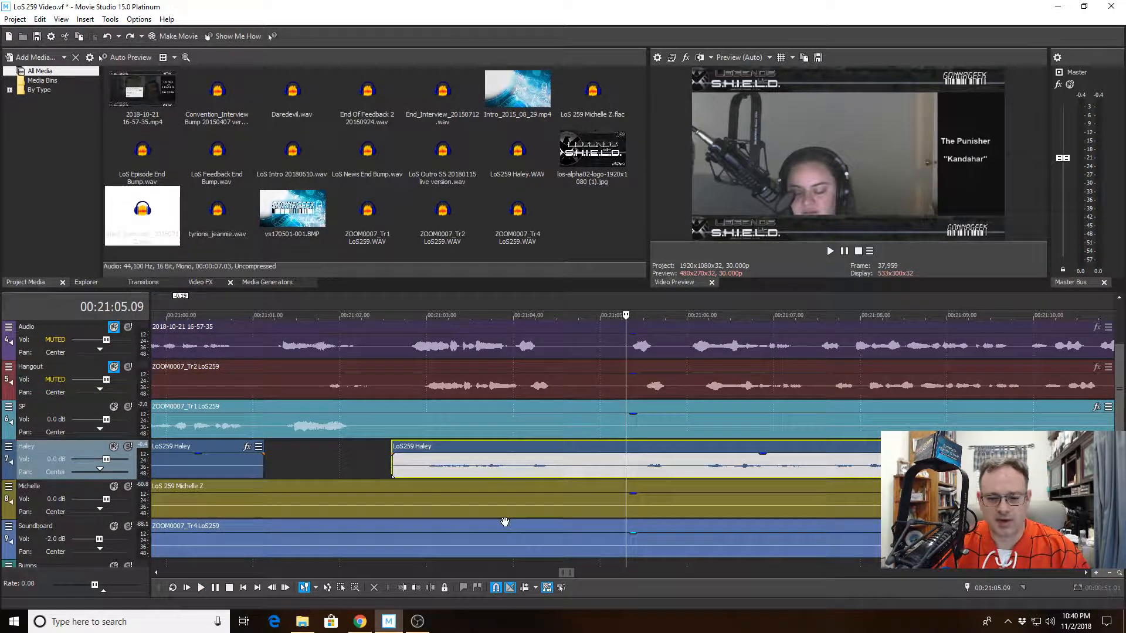
left_click(430, 587)
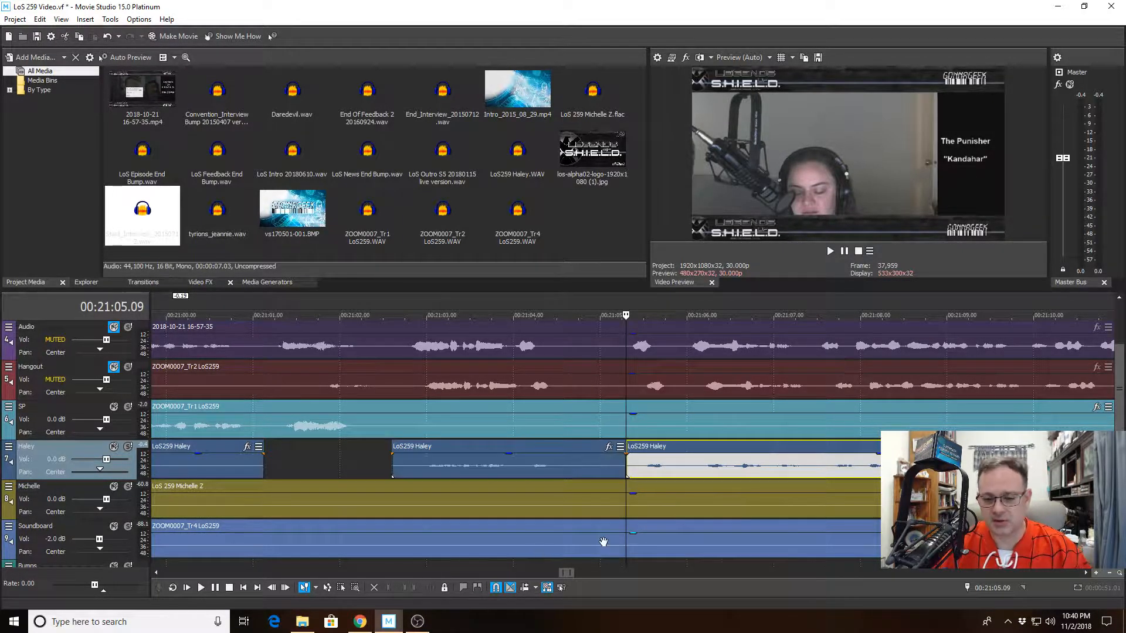
left_click(689, 444)
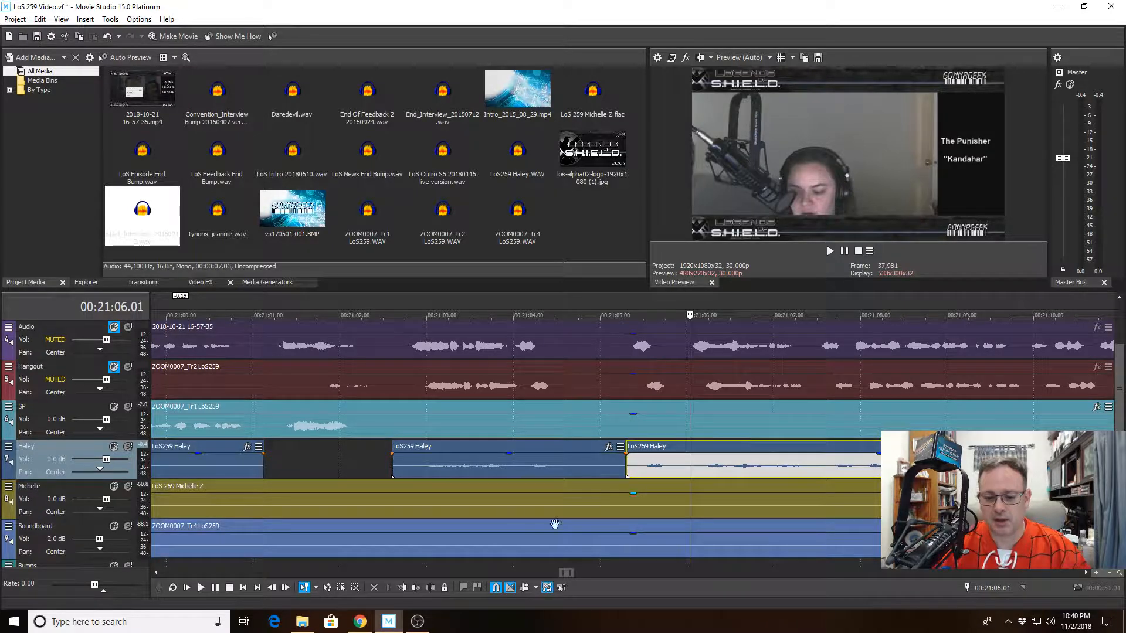
left_click(403, 588)
Play from 00:21:04.02 across the new gap on track 7 to about 00:21:08 to check the edit
left_click(518, 464)
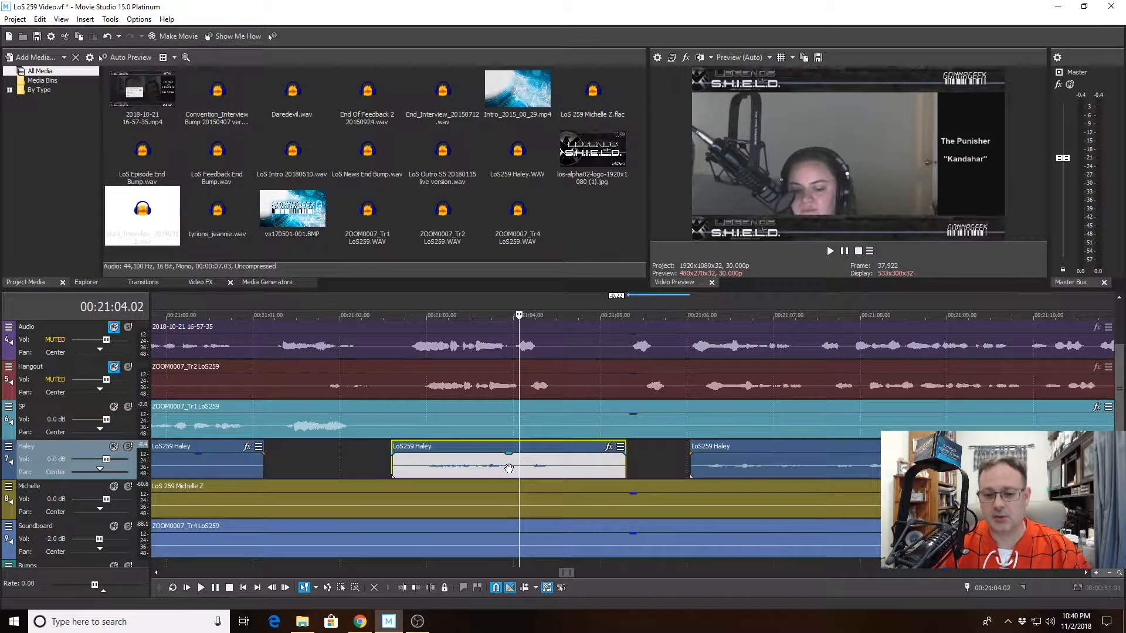
key("space")
scroll(508, 469, "down", 3)
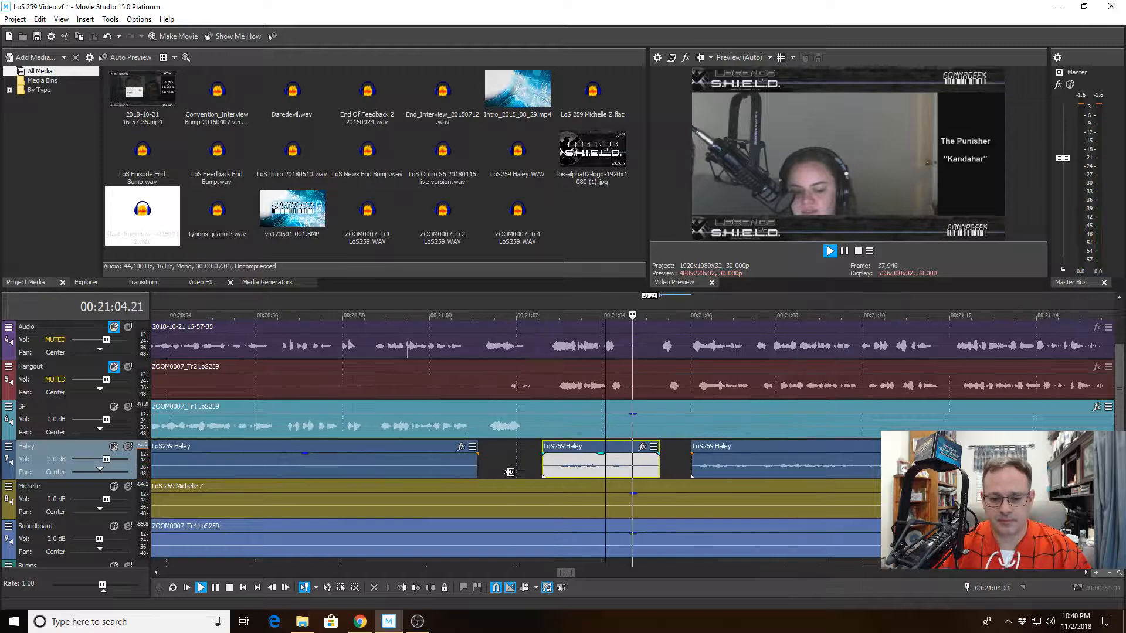
scroll(509, 472, "down", 2)
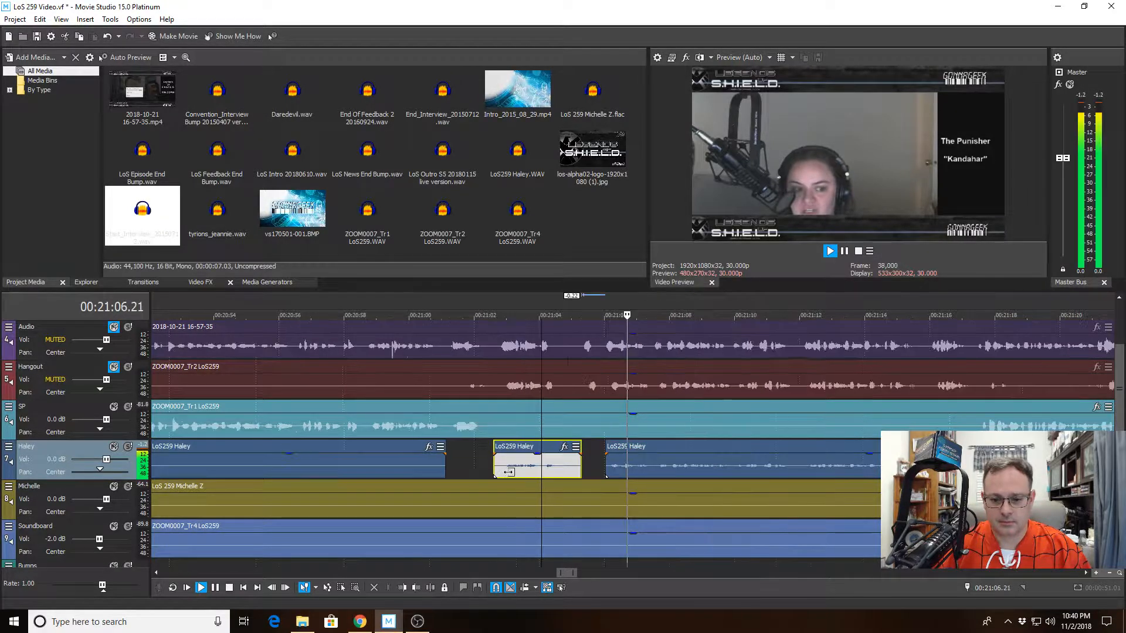
scroll(507, 472, "up", 2)
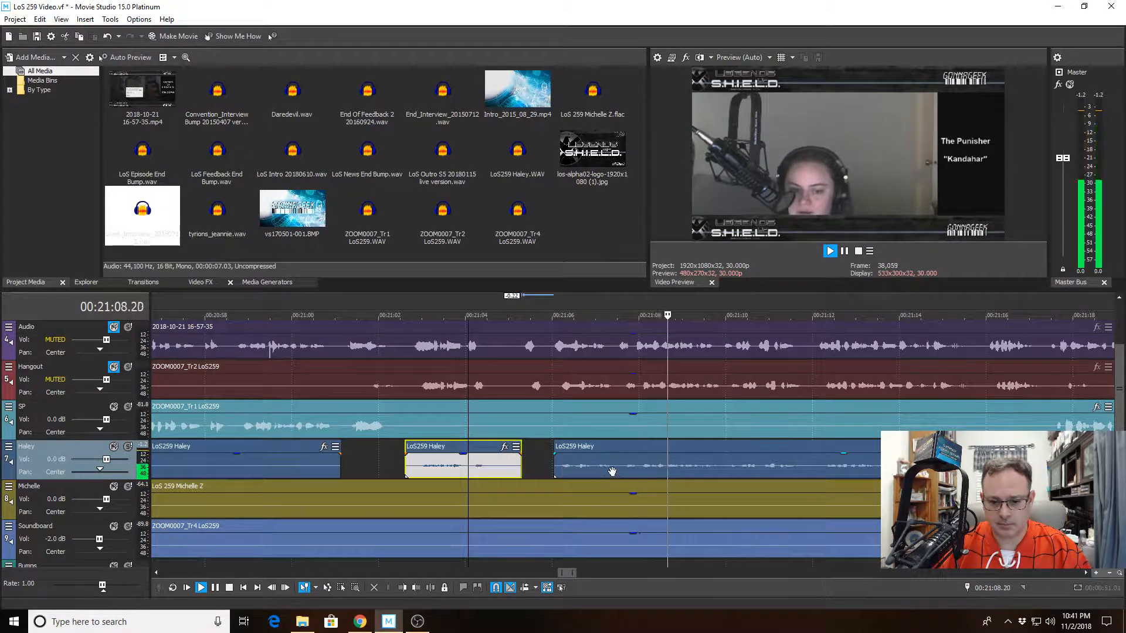
Split the track 7 clip at 00:21:07.20 and trim the start of the second piece to 00:21:08.00
left_click(624, 449)
scroll(611, 476, "up", 3)
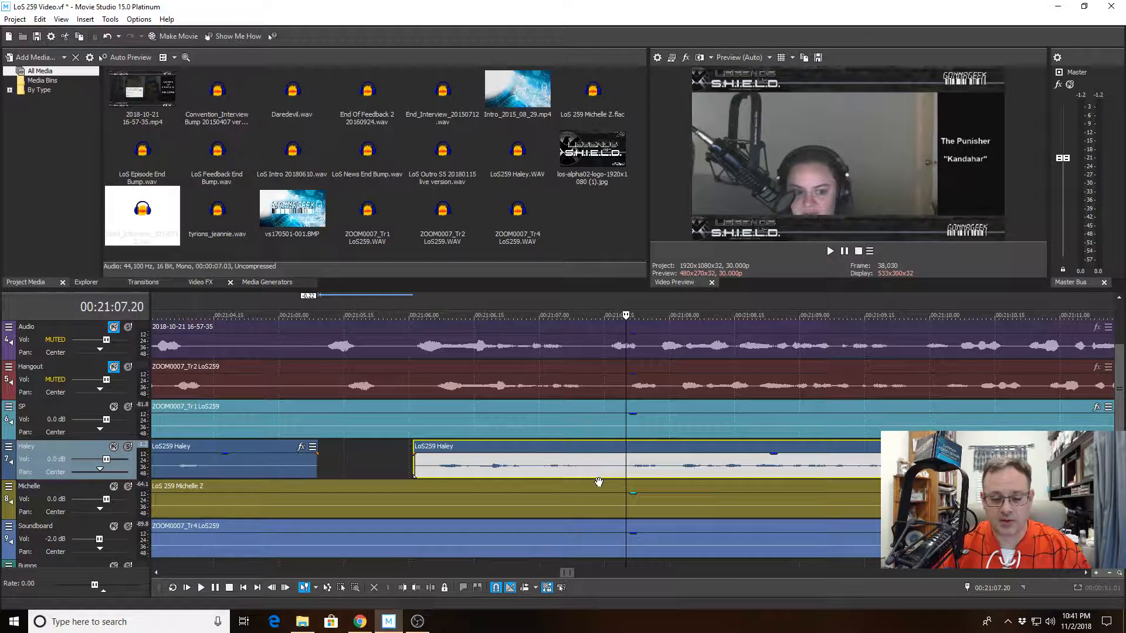
key("s")
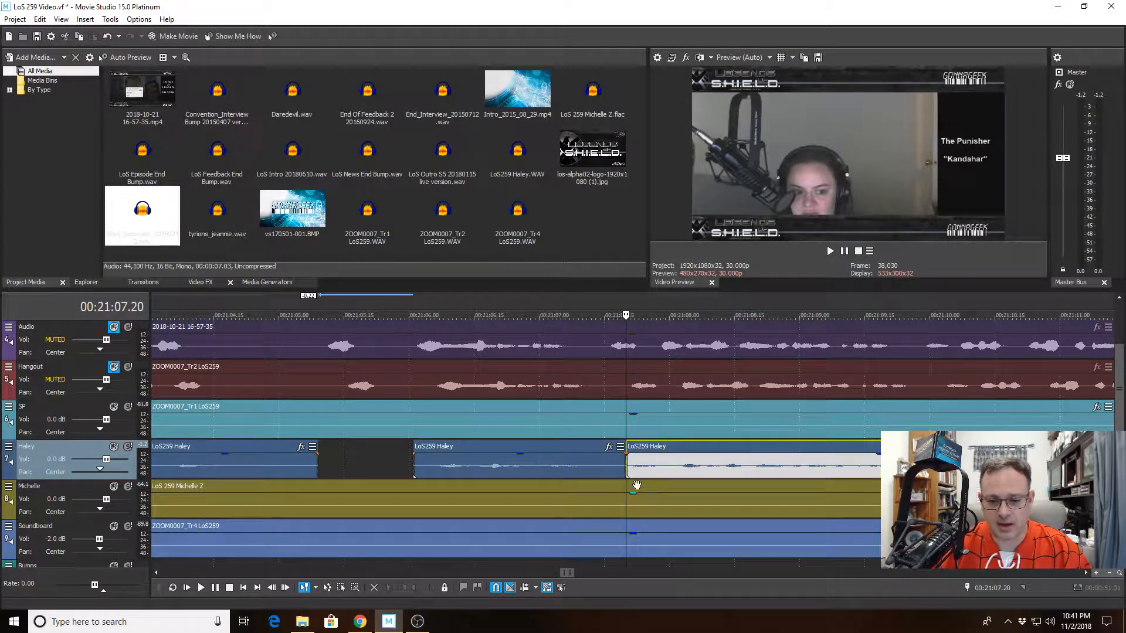
left_click(668, 456)
left_click(404, 587)
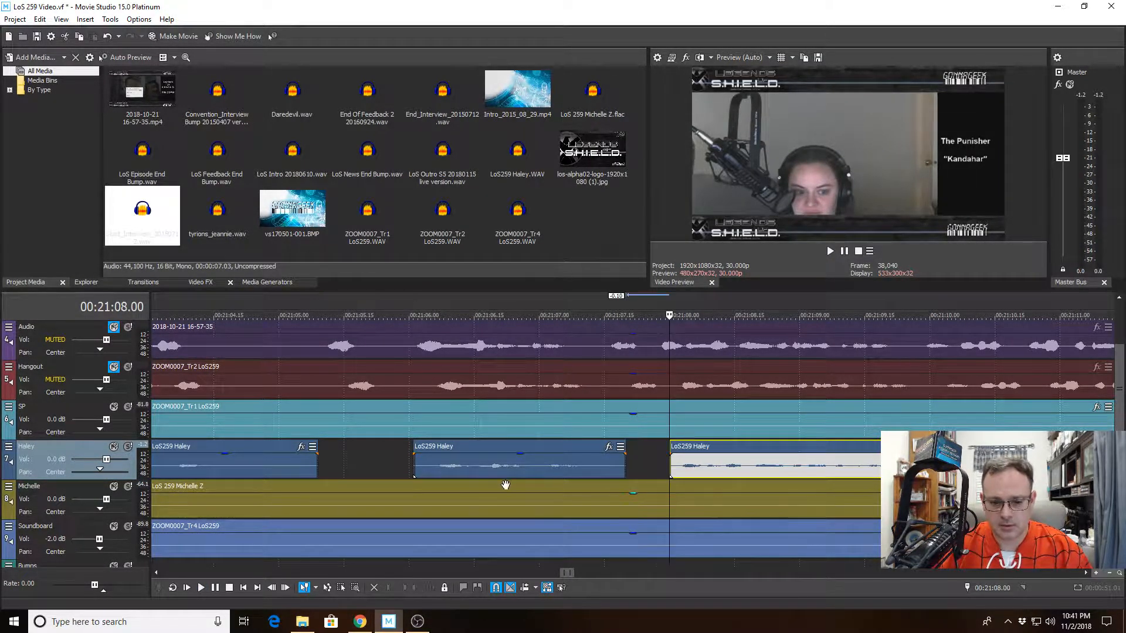
Play from 00:21:06.15 across the second gap on track 7 to about 00:21:12, listening for noises
left_click(474, 446)
key("space")
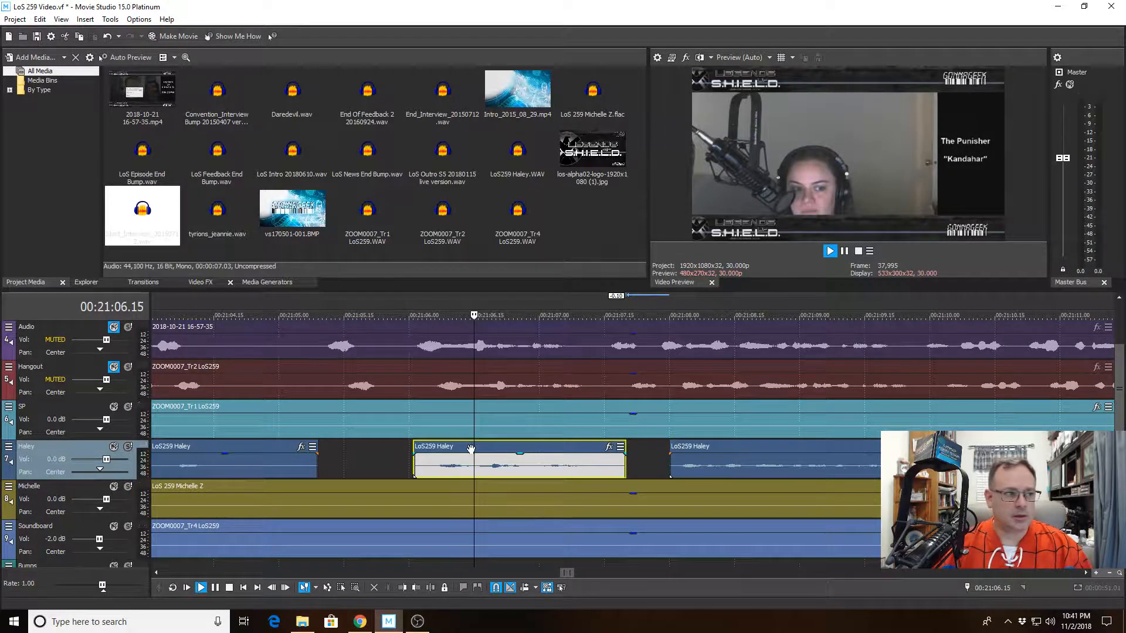
scroll(474, 451, "down", 3)
scroll(475, 454, "down", 3)
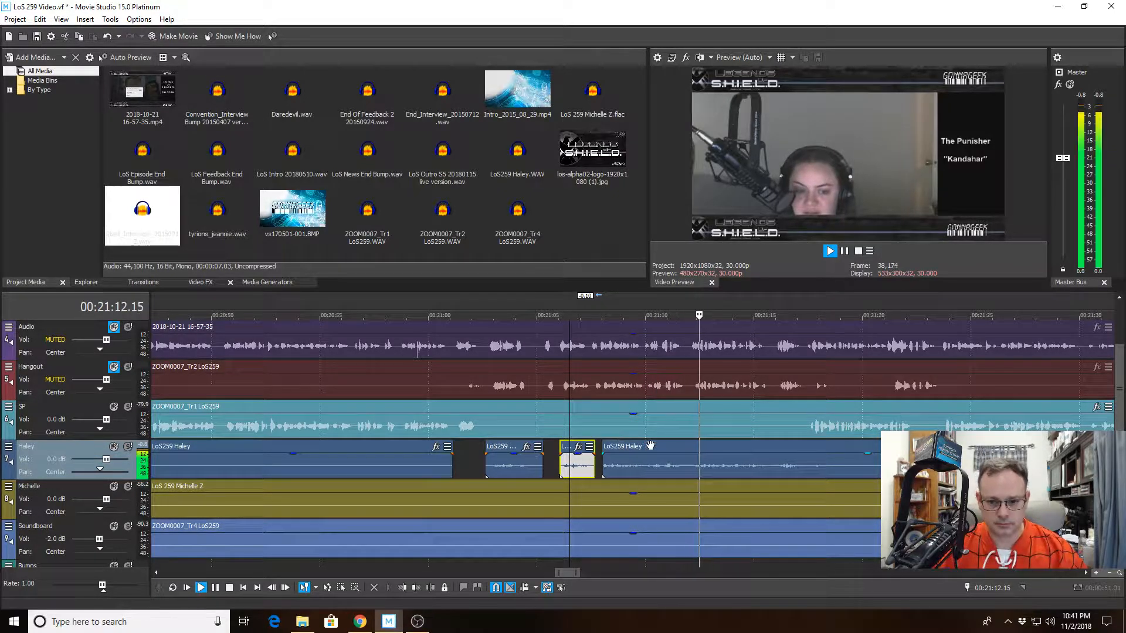
Audition the last track 7 clip from 00:21:09.09 to check that passage more closely
left_click(630, 443)
key("space")
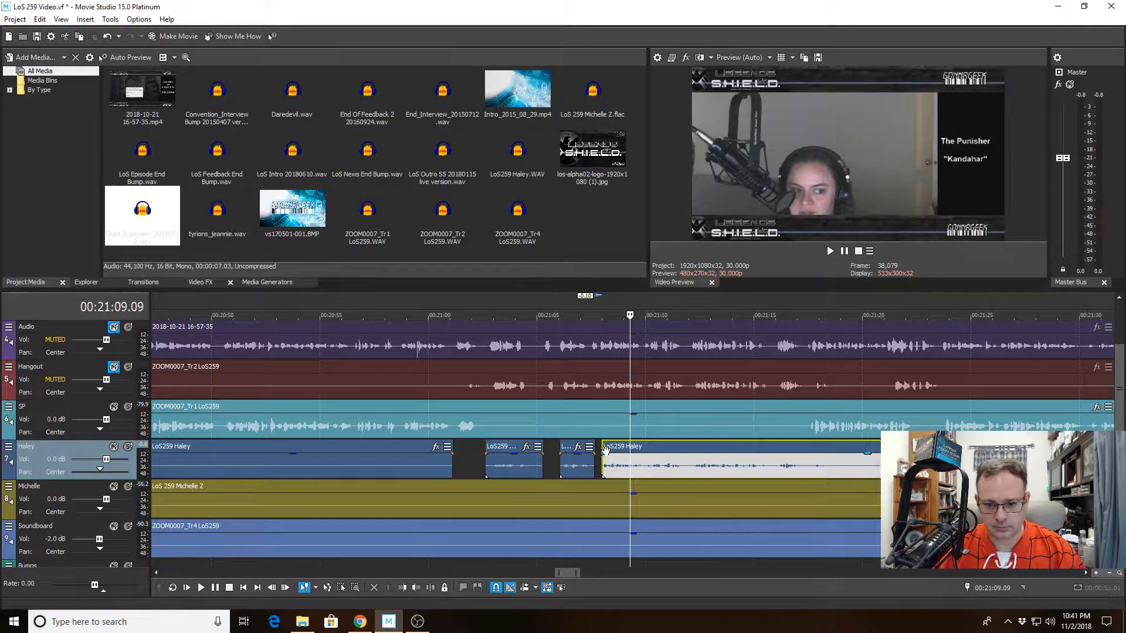
scroll(605, 450, "up", 3)
scroll(629, 470, "up", 2)
key("space")
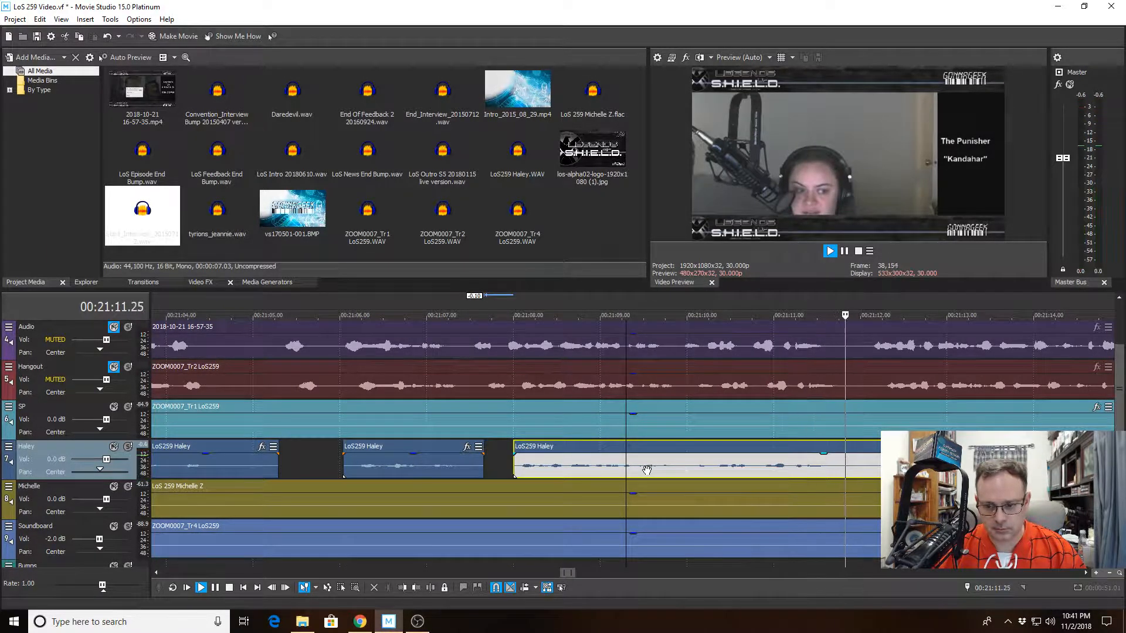
key("space")
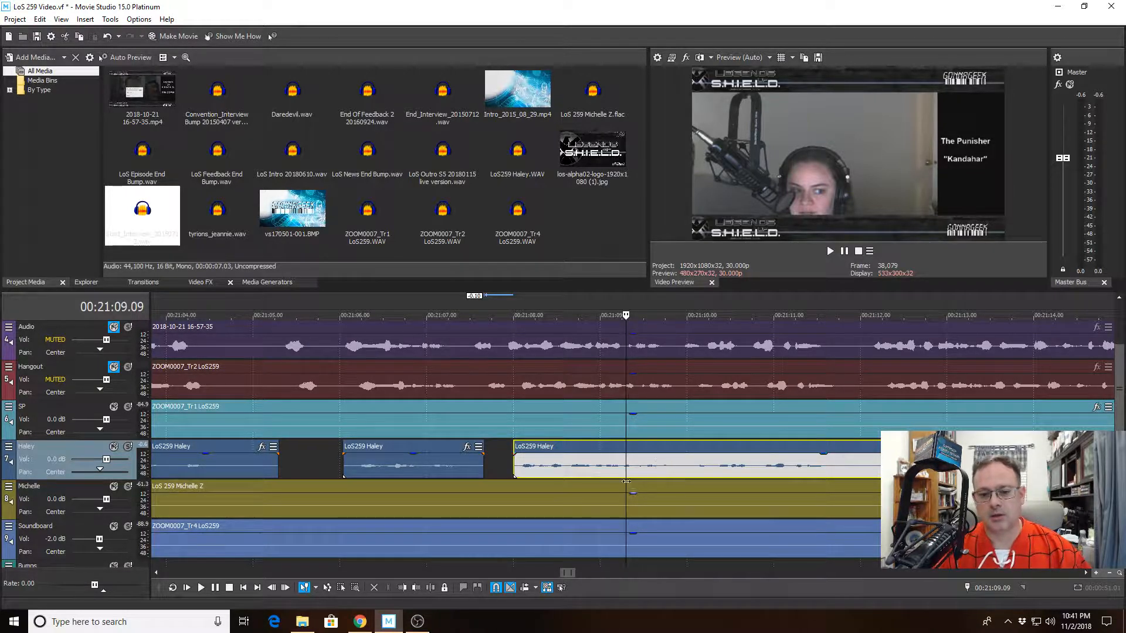
Play all audible tracks from 00:21:08.23 to about 00:21:18, listening for noise where the next speaker comes in
left_click(579, 394)
key("space")
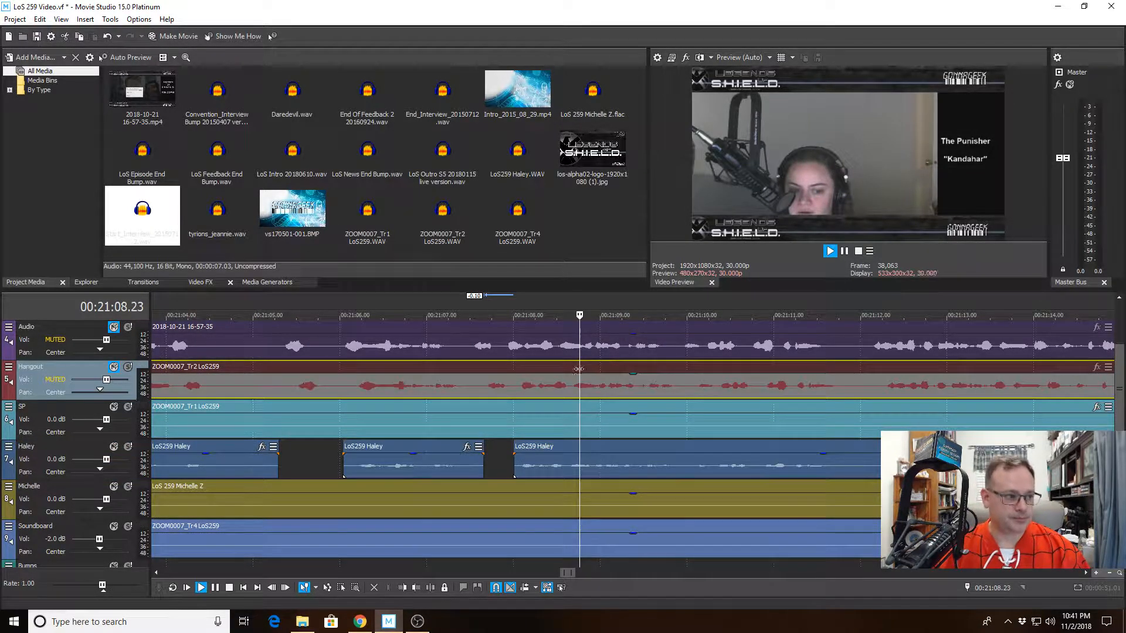
scroll(637, 443, "down", 4)
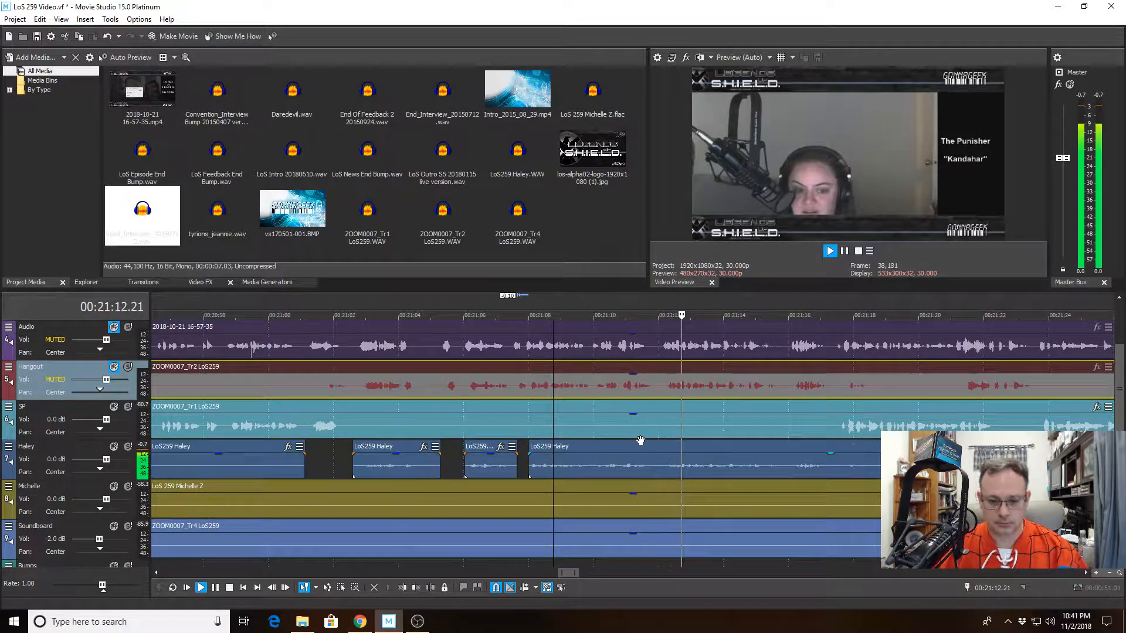
scroll(684, 419, "up", 4)
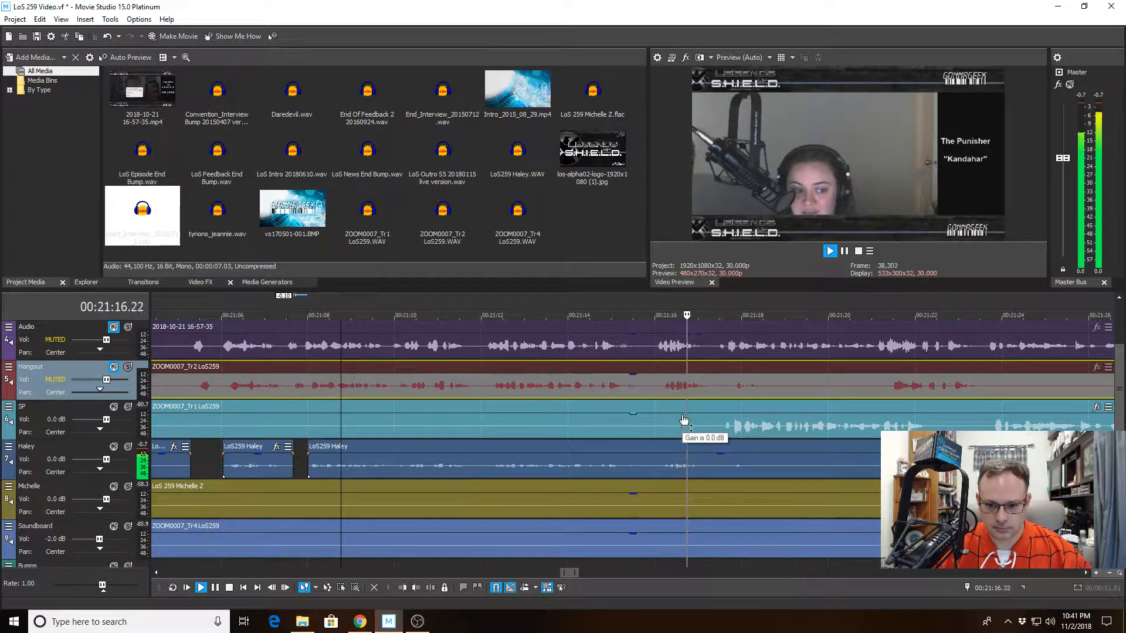
scroll(682, 419, "down", 4)
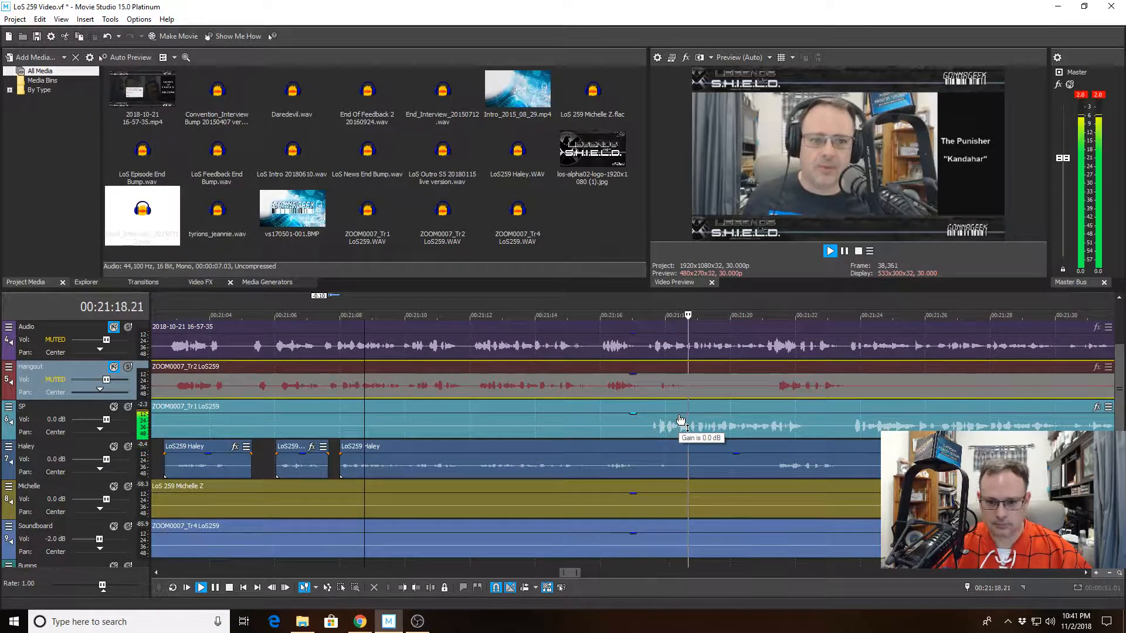
key("space")
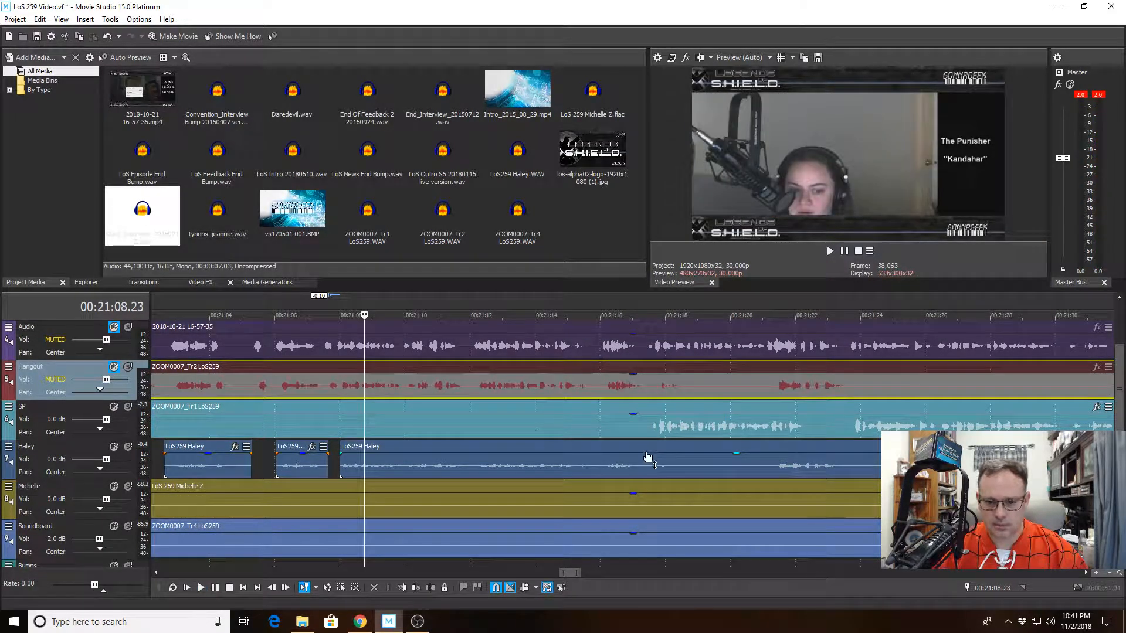
Solo track 7, audition it from 00:21:17.13 and again from 00:21:15.29, and turn its solo off
left_click(647, 448)
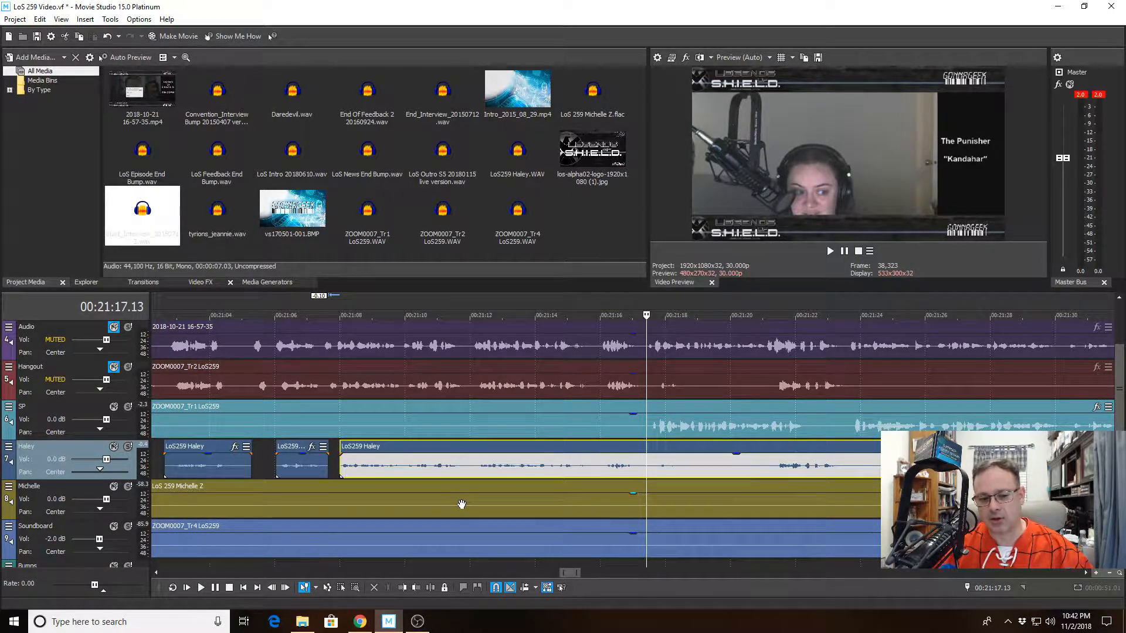
left_click(128, 447)
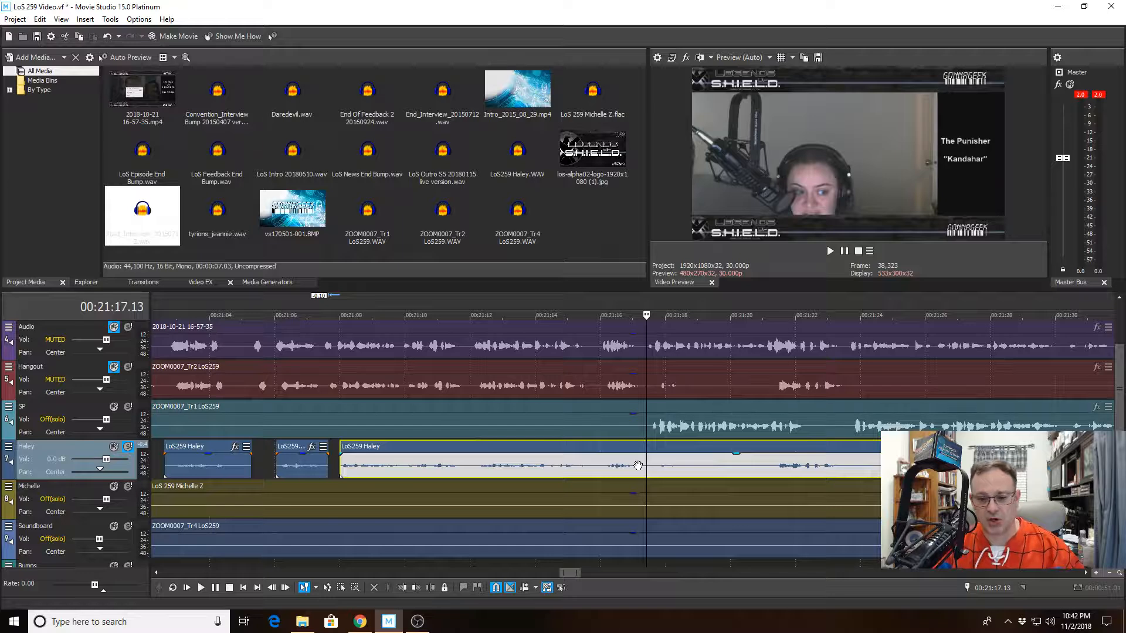
key("space")
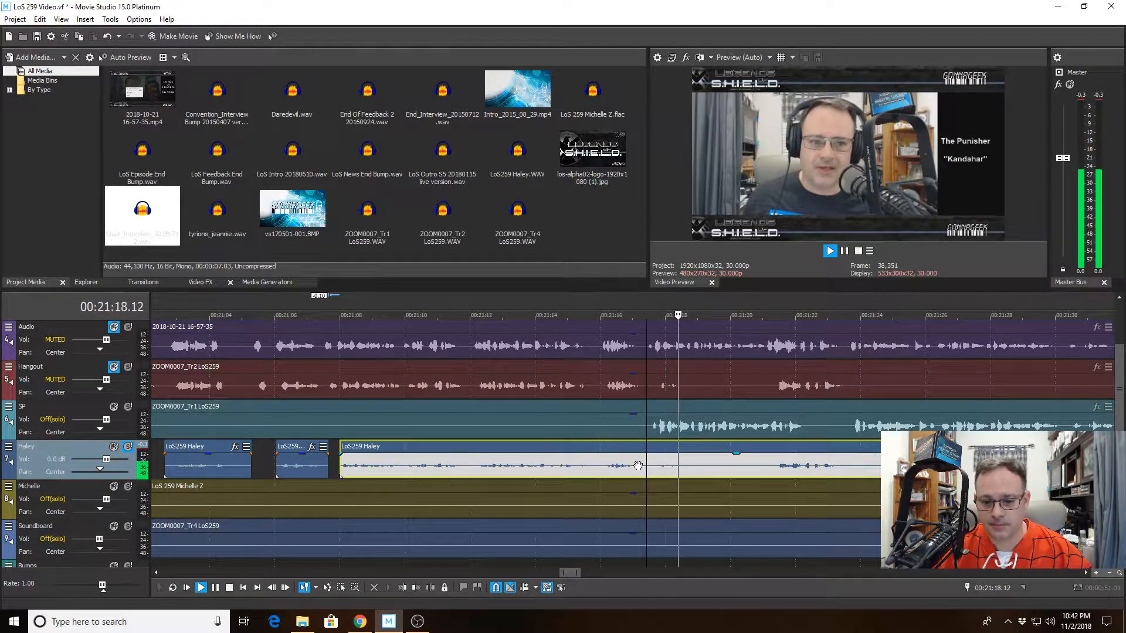
key("space")
left_click(599, 451)
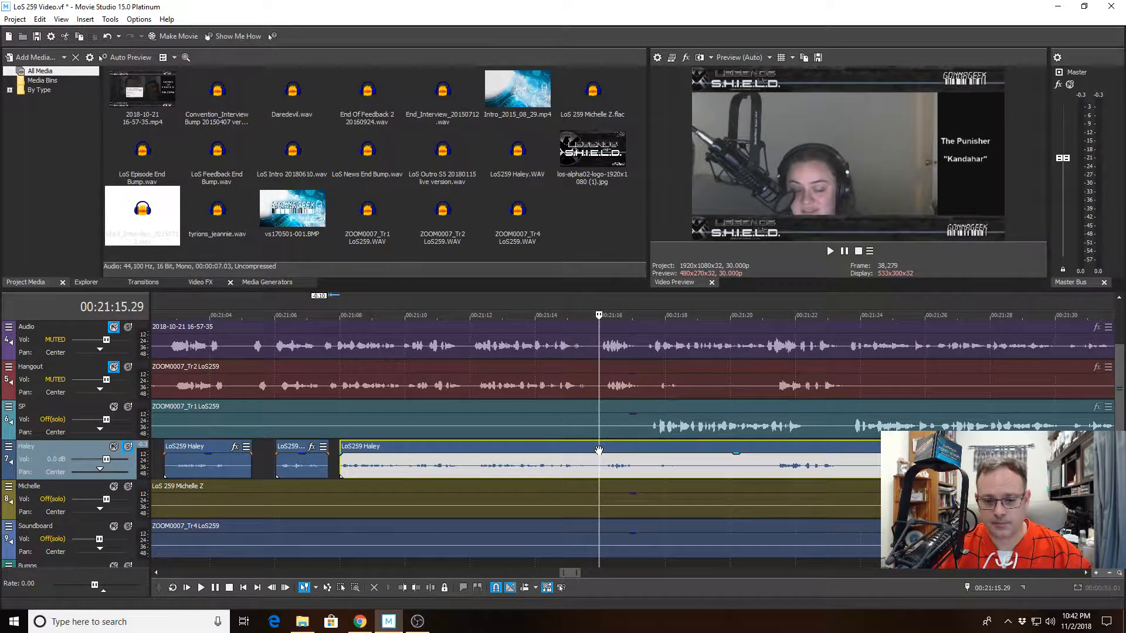
key("space")
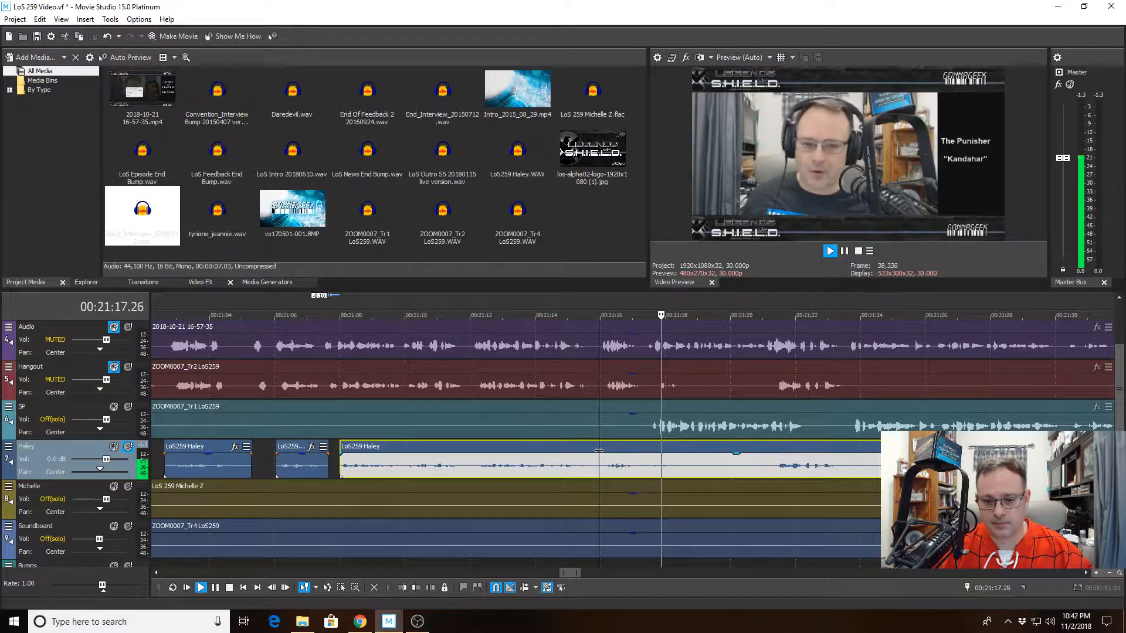
key("space")
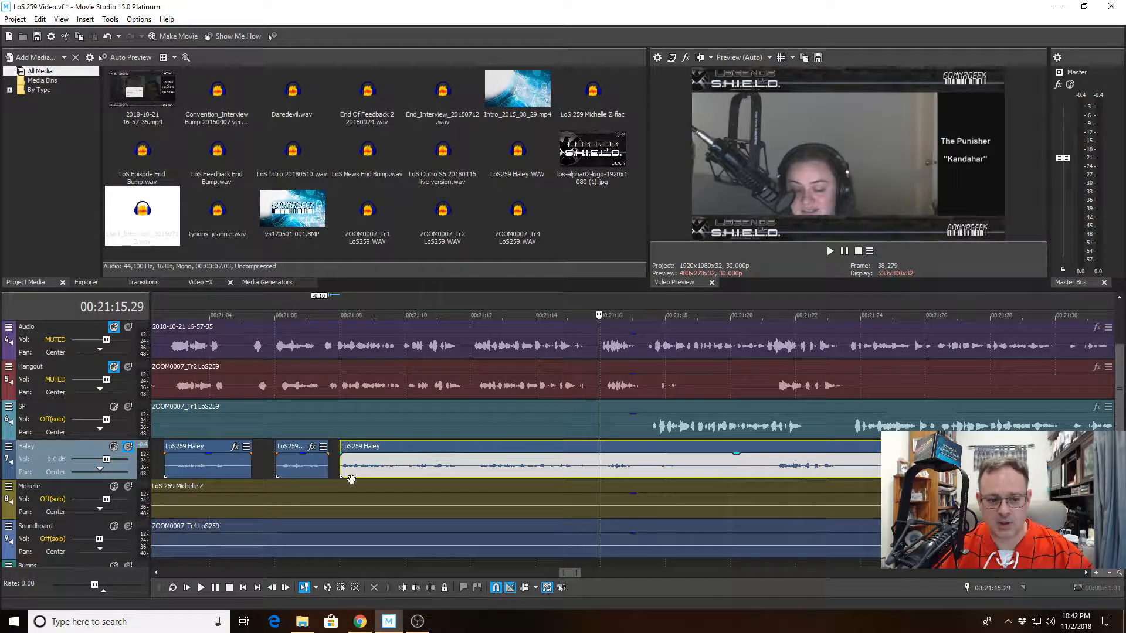
left_click(129, 447)
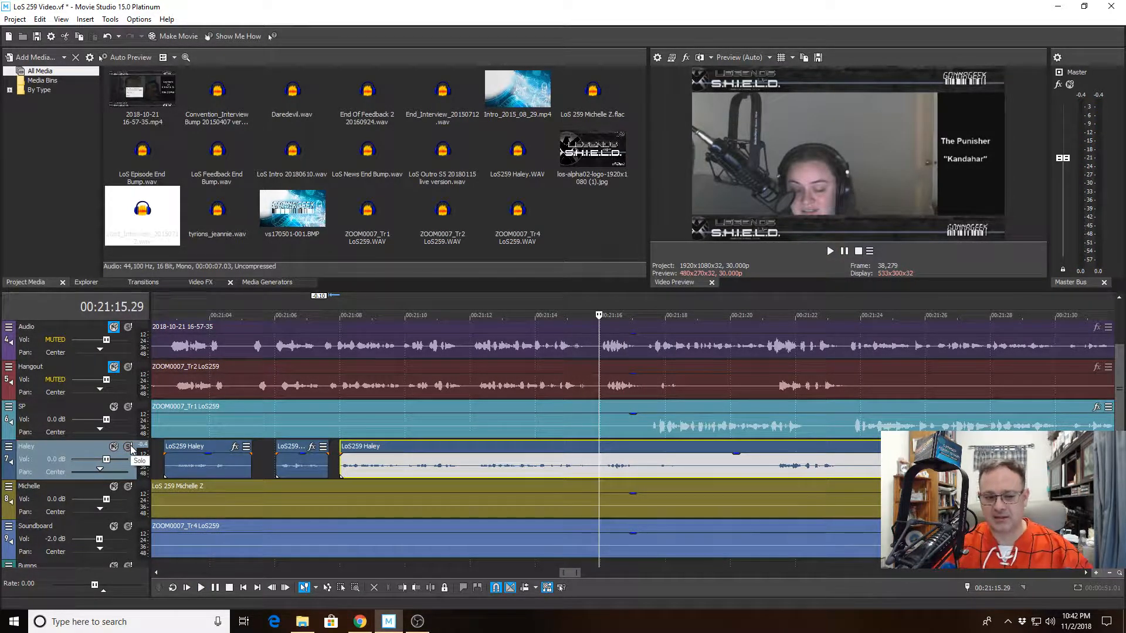
Solo track 6, play the same passage from 00:21:15.29, and turn its solo off
left_click(128, 407)
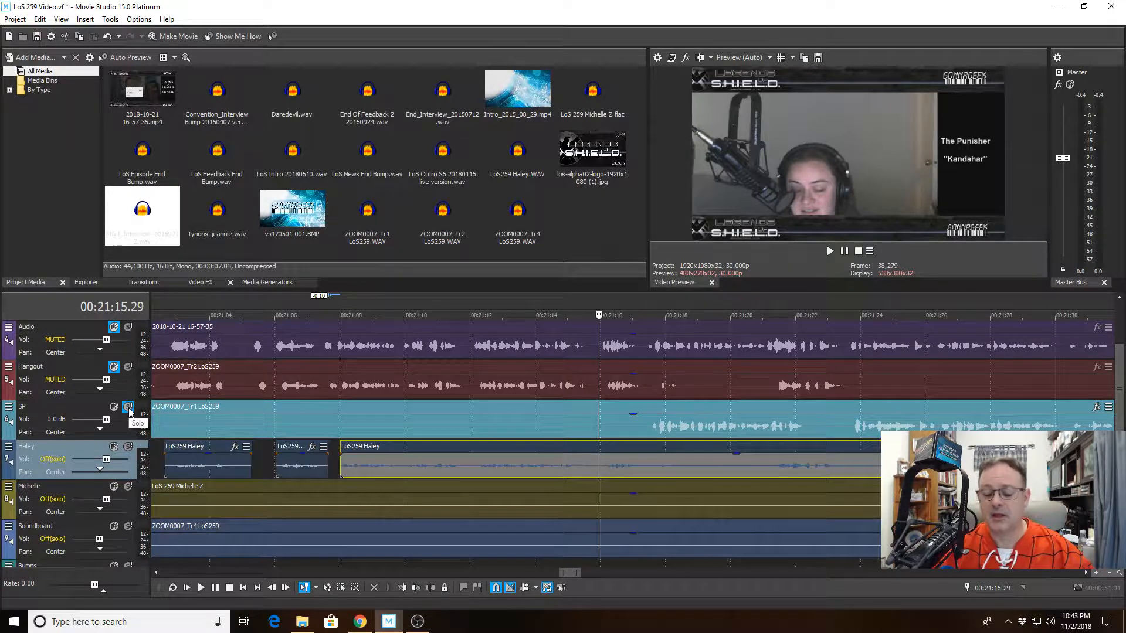
key("space")
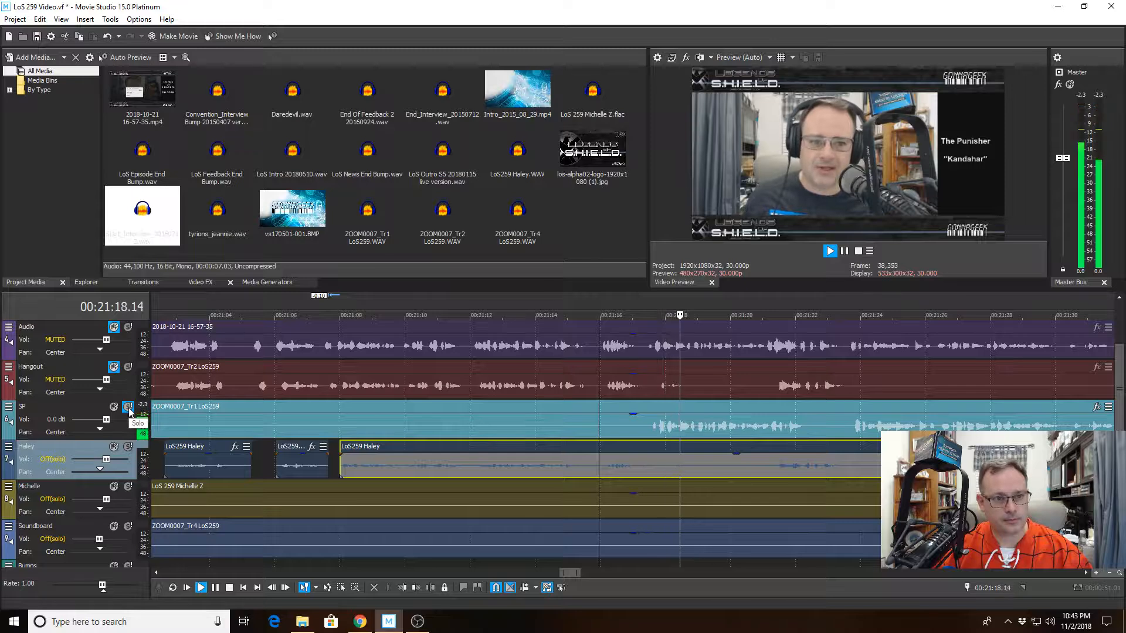
key("space")
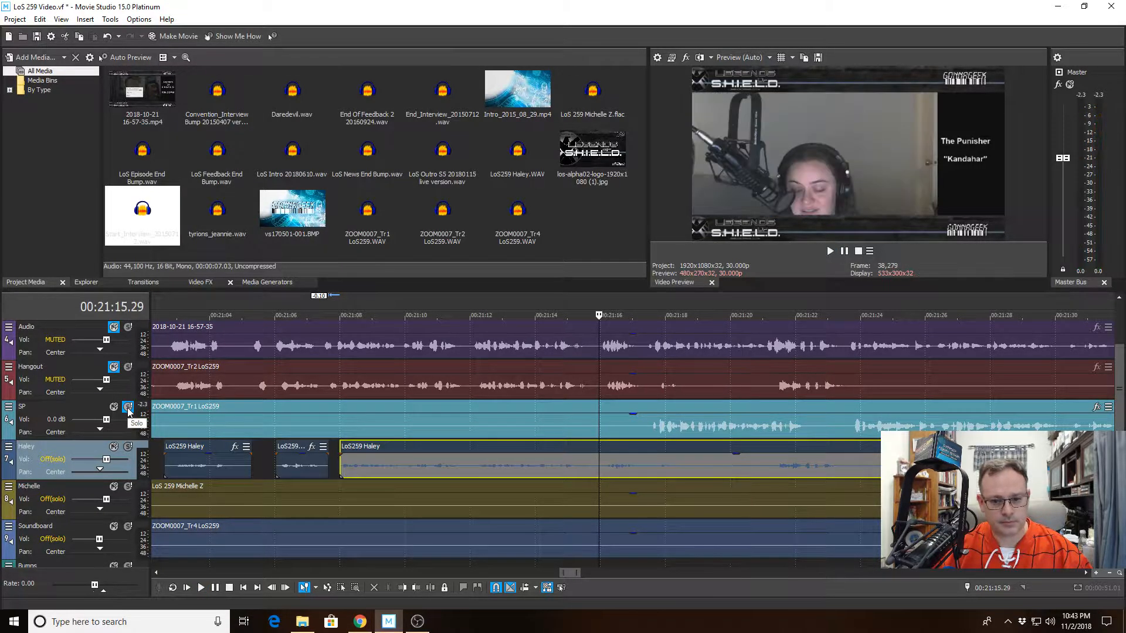
left_click(127, 407)
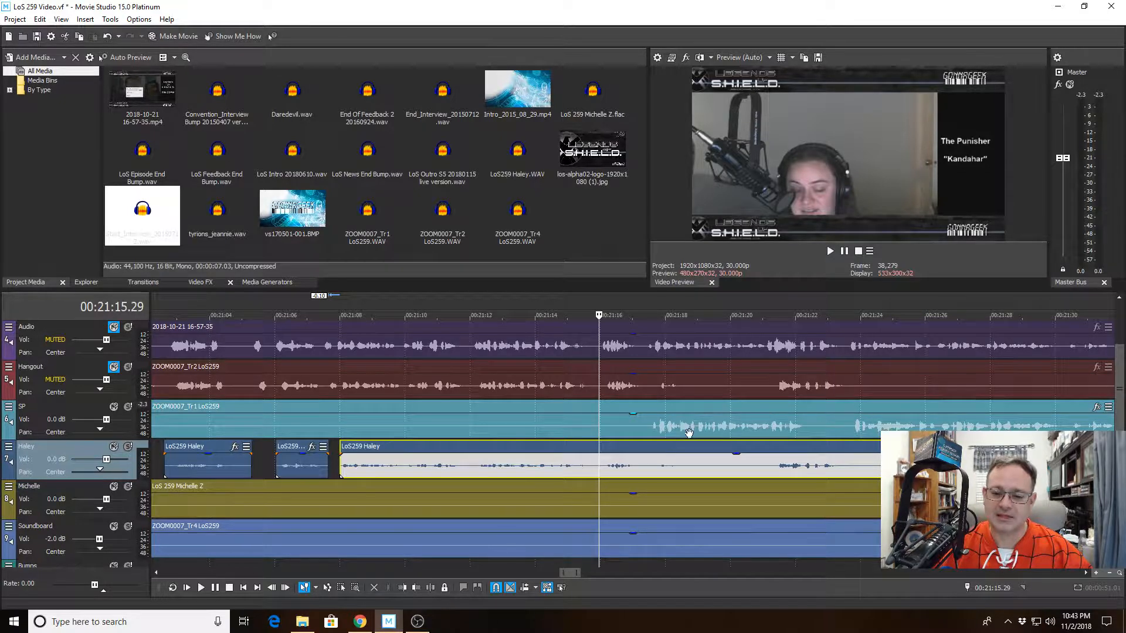
Cut the stretch from 00:21:17.13 to 00:21:18.21 out of track 7 and play back the result from 00:21:14.25
left_click(647, 447)
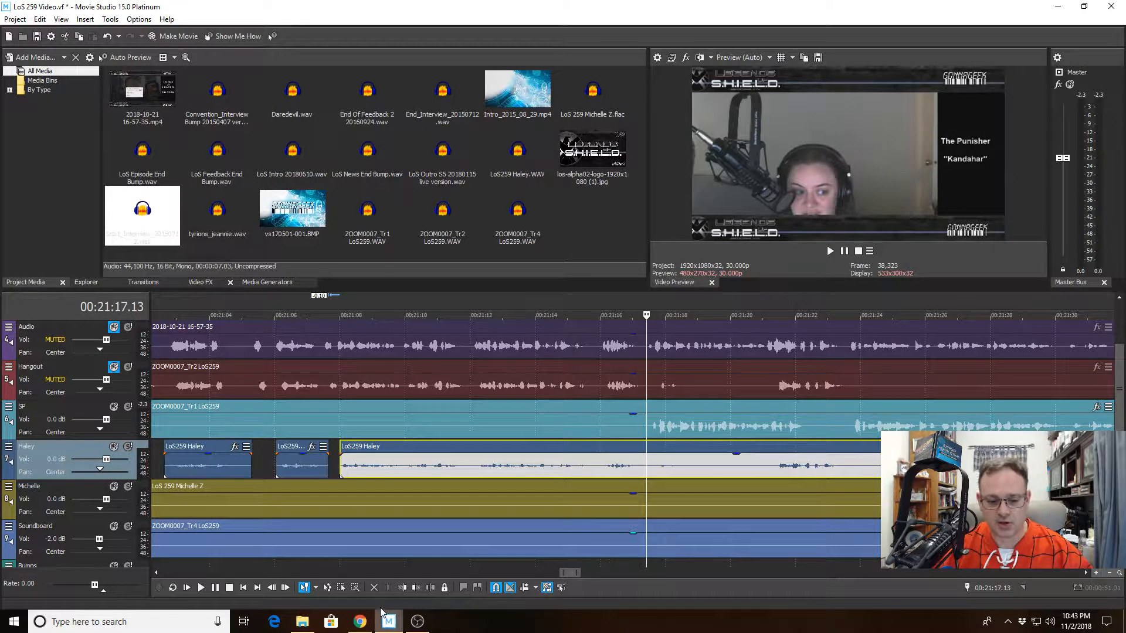
key("s")
left_click(687, 449)
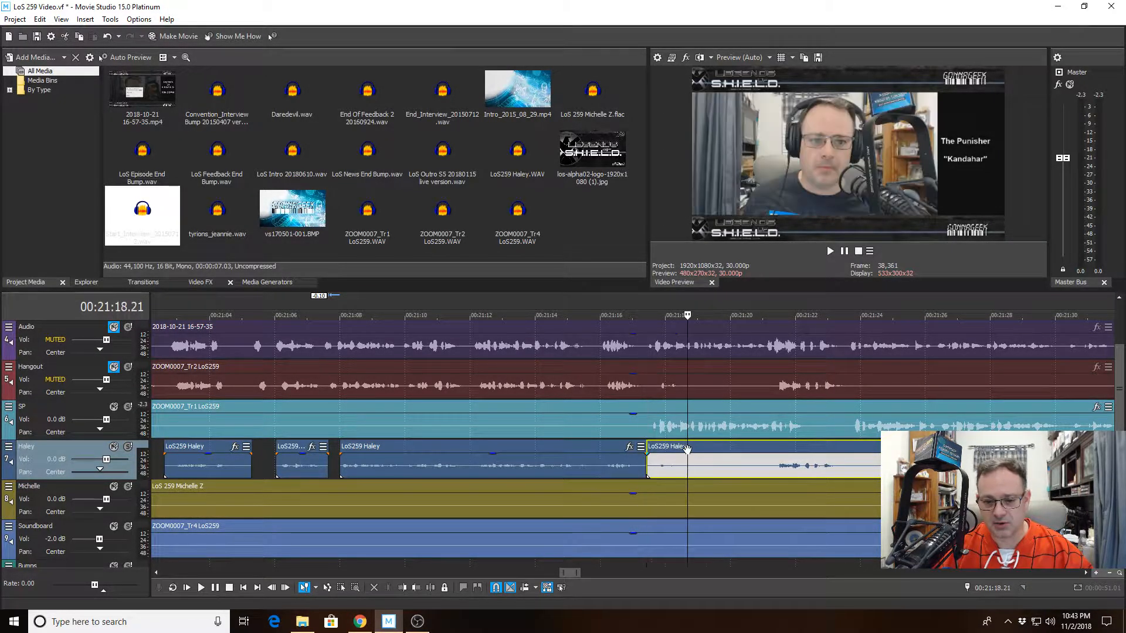
left_click(403, 587)
left_click(561, 423)
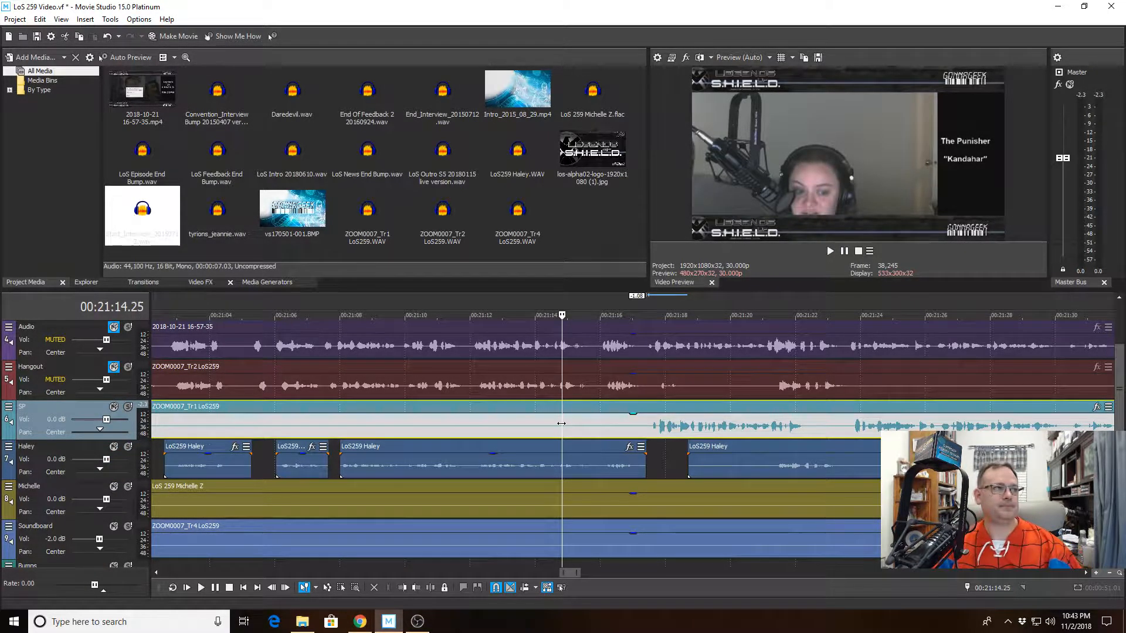
key("space")
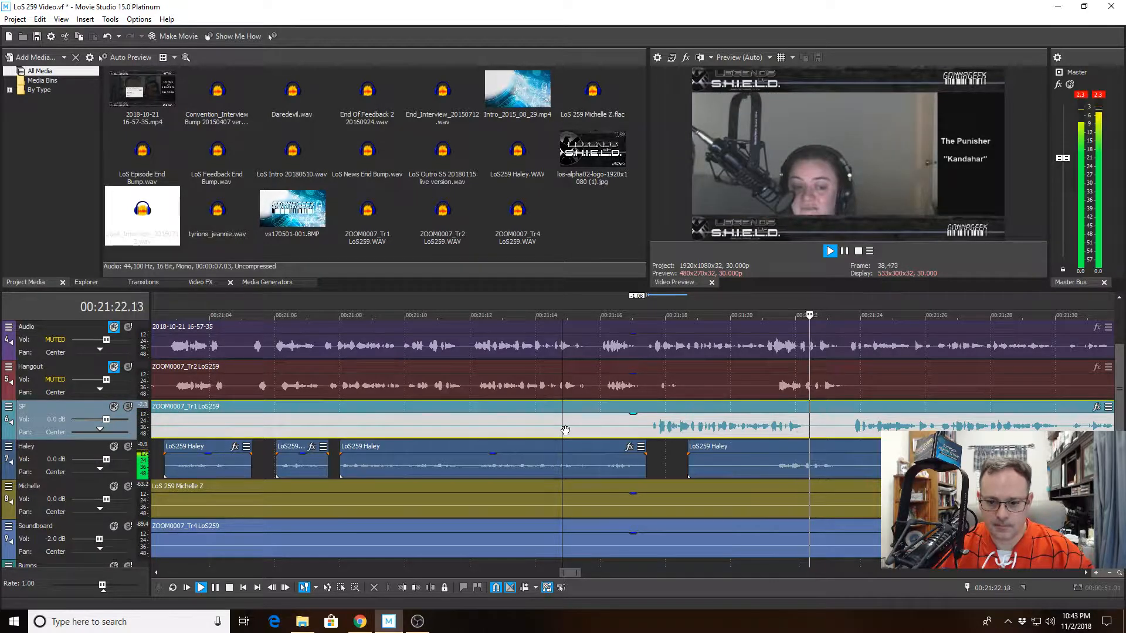
Split the track 7 clip at 00:21:22.08 and trim the second part's start to 00:21:22.16
left_click(795, 432)
scroll(779, 478, "up", 3)
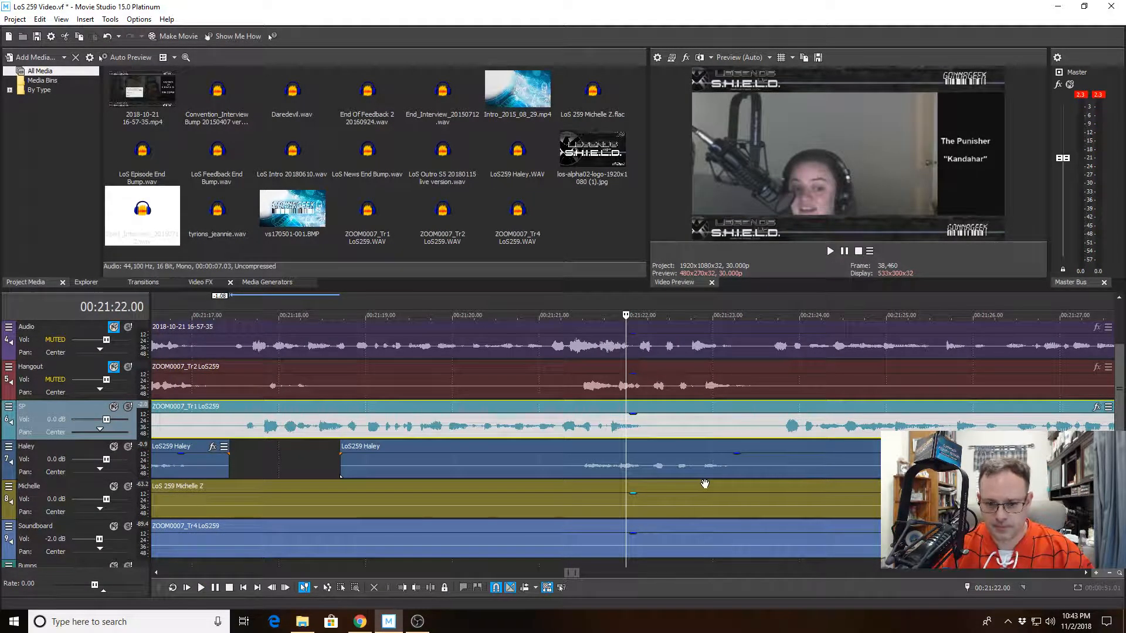
scroll(705, 483, "up", 2)
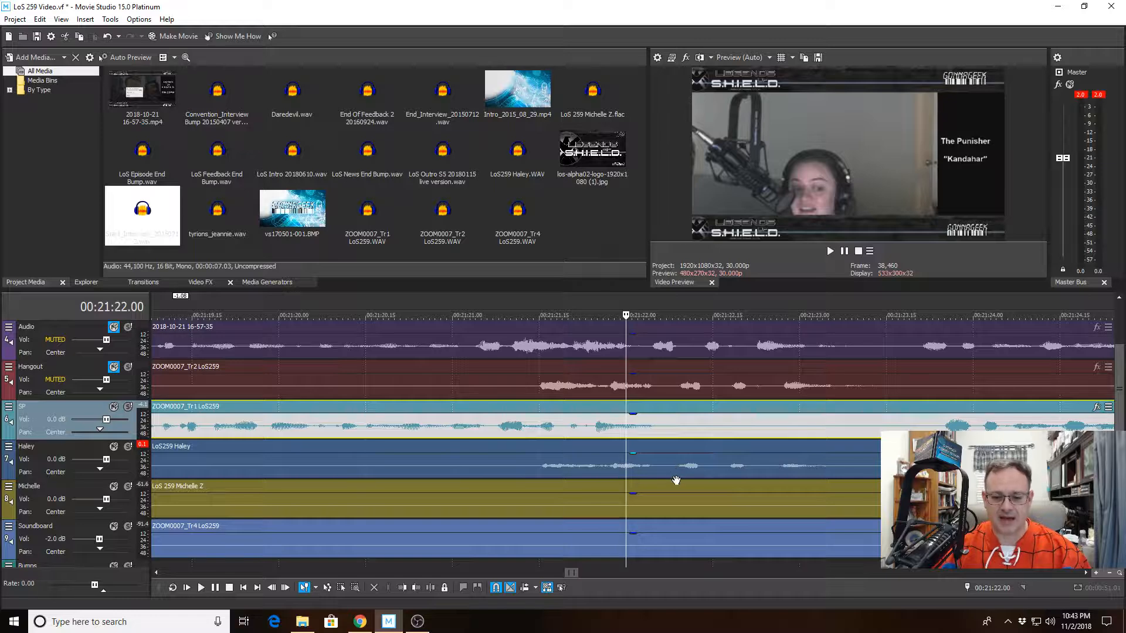
left_click(671, 450)
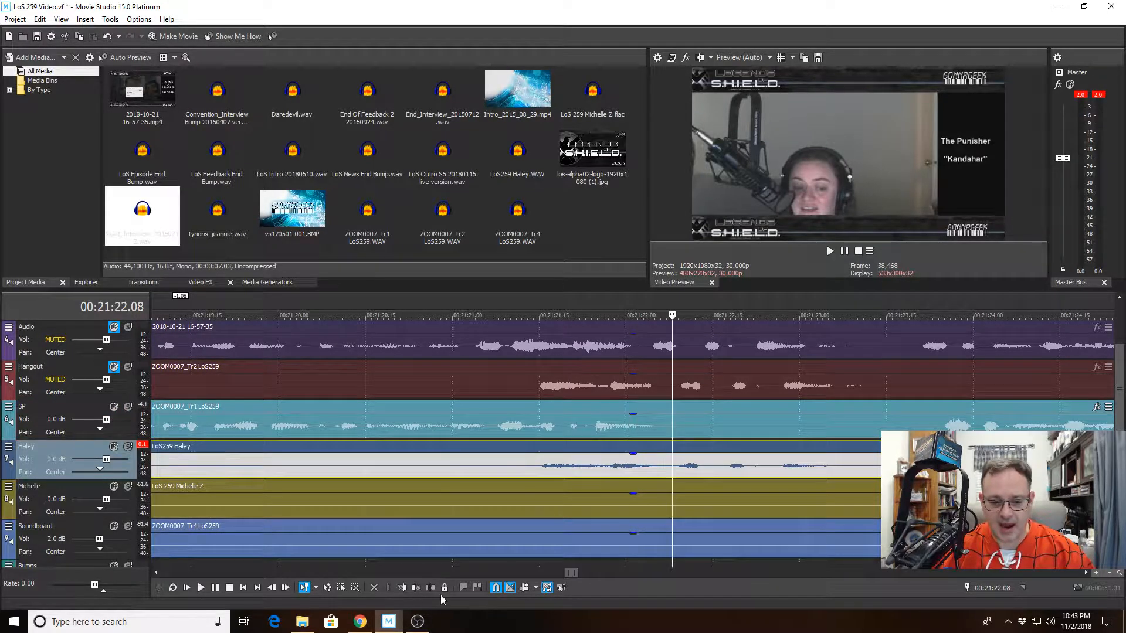
key("s")
left_click(717, 450)
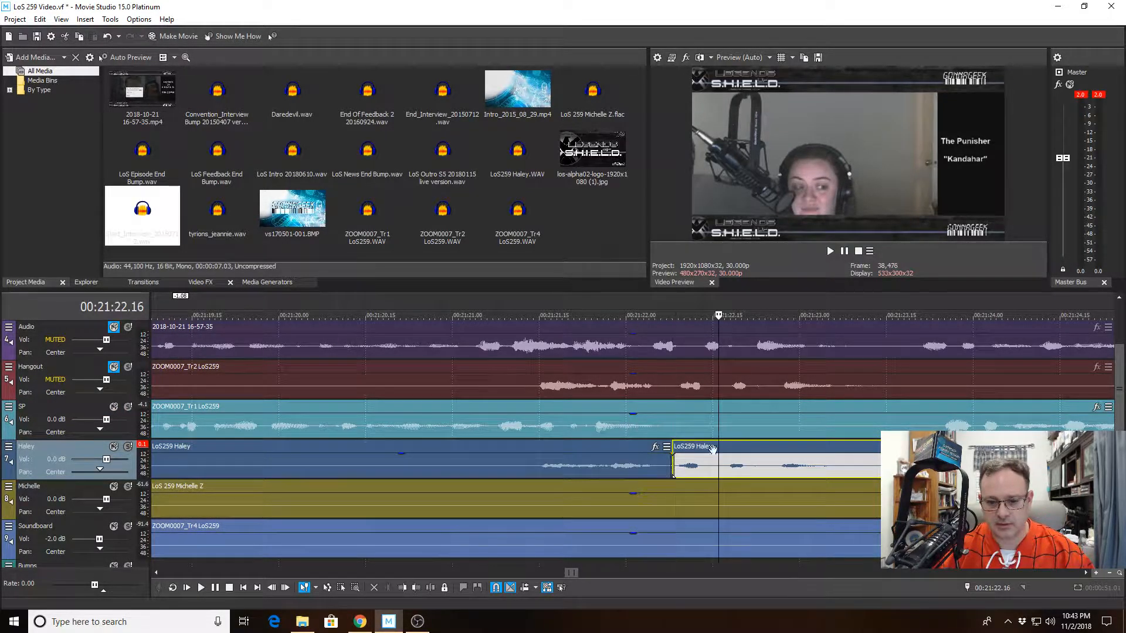
left_click(403, 587)
Play all audible tracks from 00:21:20.29 across the short new gap in track 7 to check the cut
left_click(446, 426)
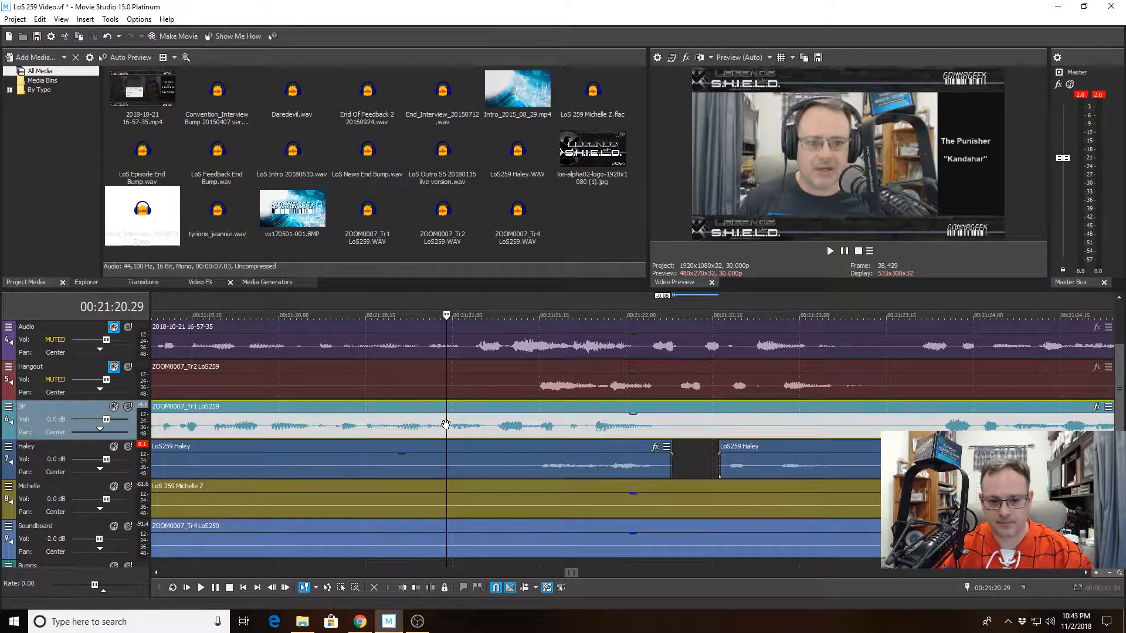
key("space")
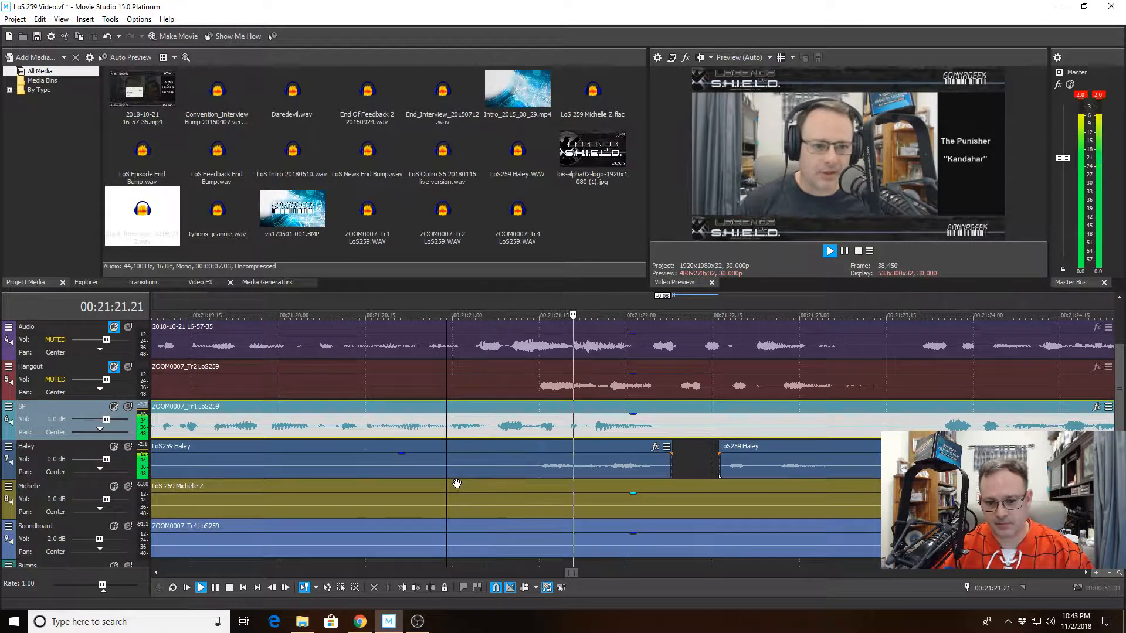
scroll(457, 484, "down", 5)
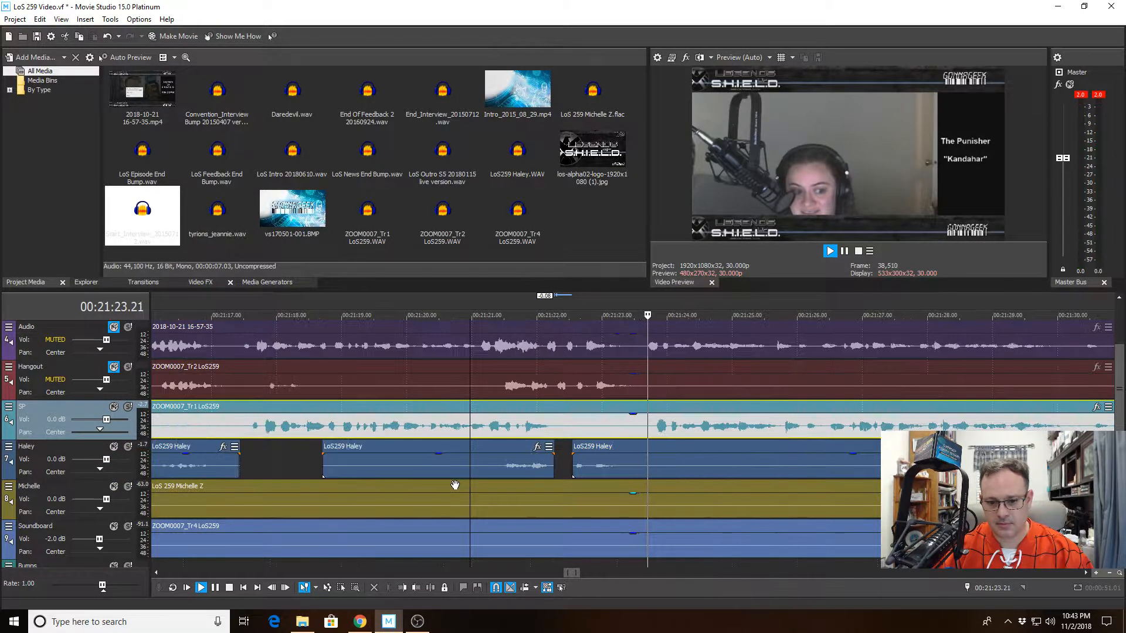
key("space")
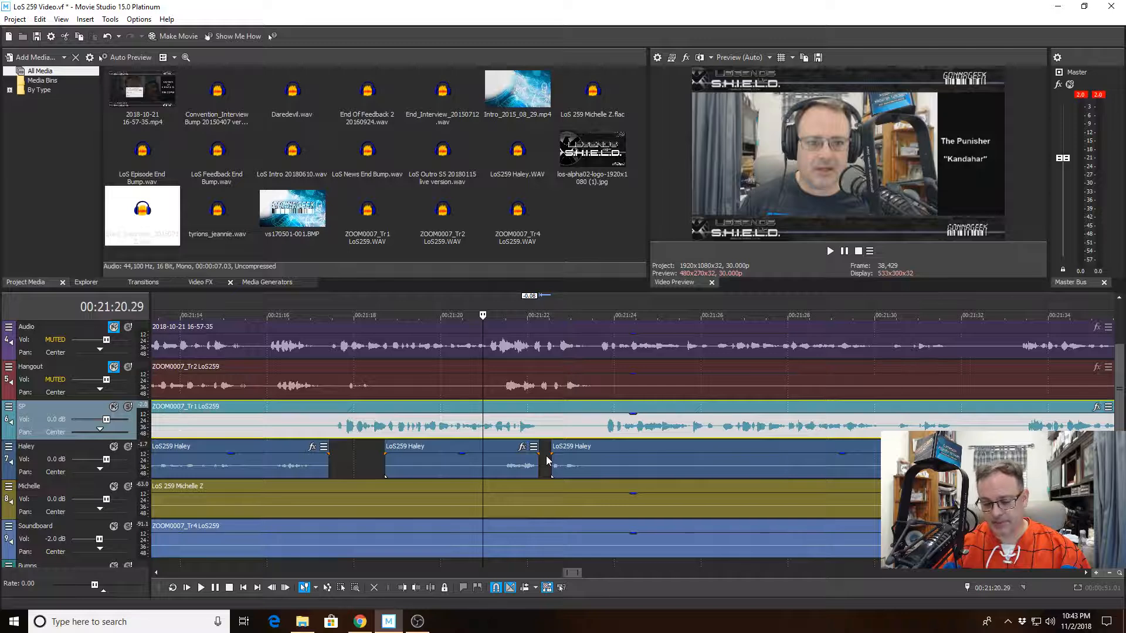
Replay the passage from 00:21:21.10 to about 00:21:33, listening for remaining noise between the speakers
left_click(497, 424)
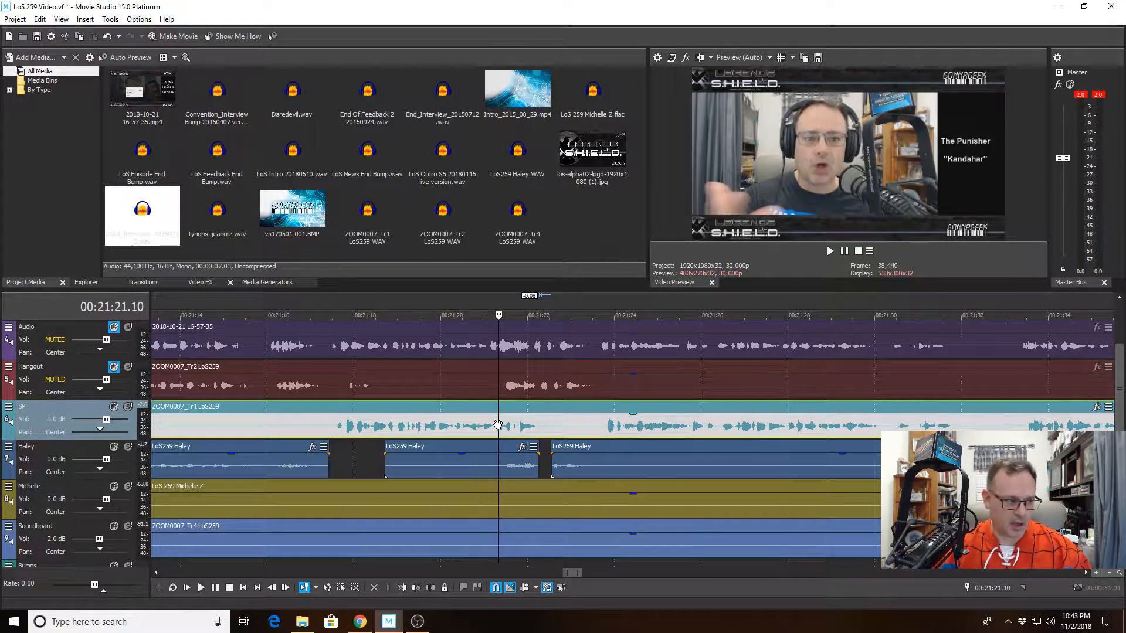
key("space")
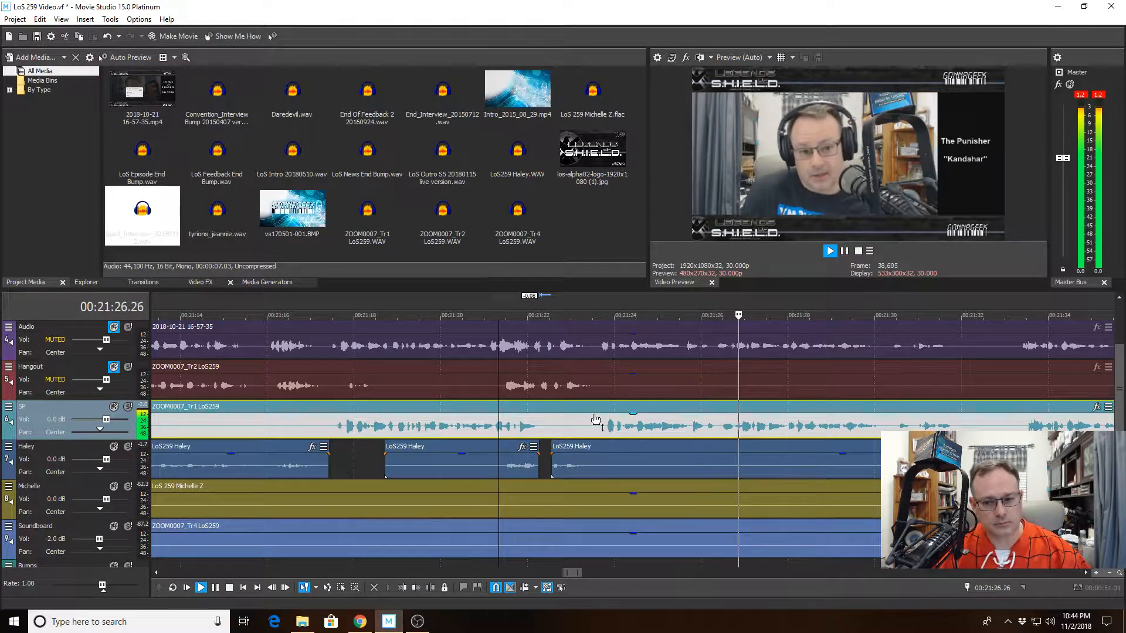
scroll(586, 404, "down", 3)
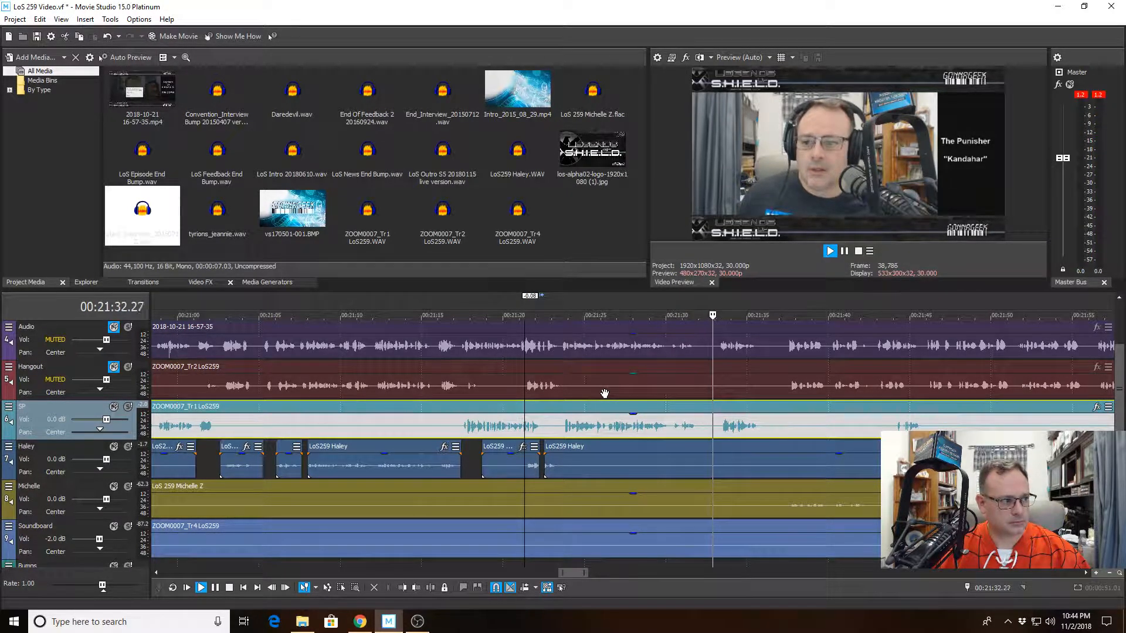
key("space")
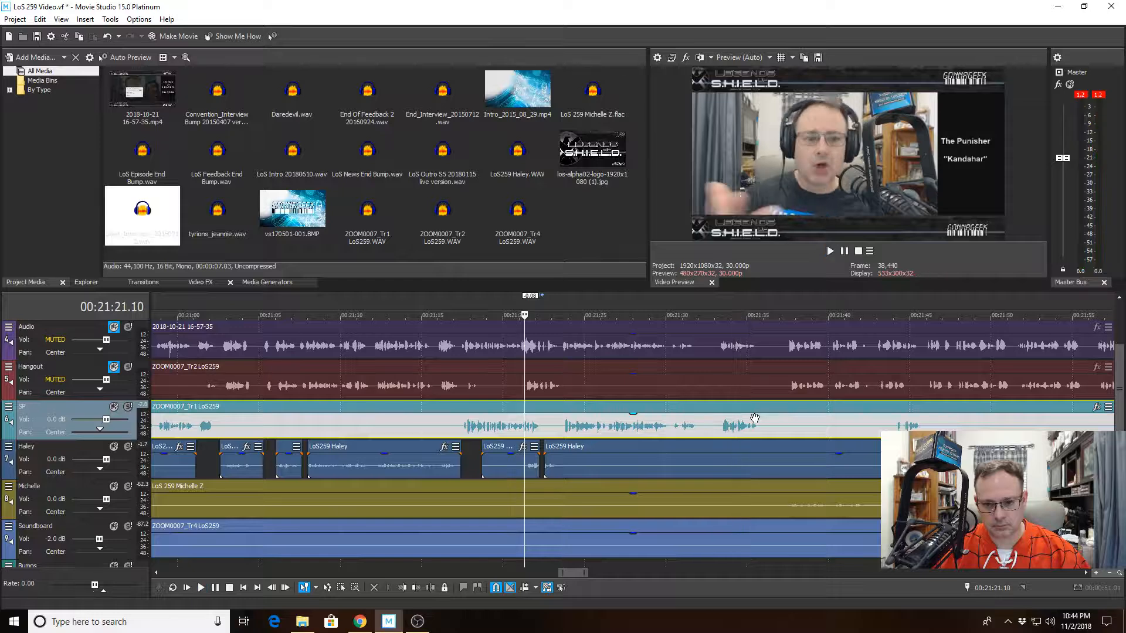
Play the audible tracks from 00:21:33.25 to about 00:21:44, listening as the track 8 speaker comes in
left_click(728, 408)
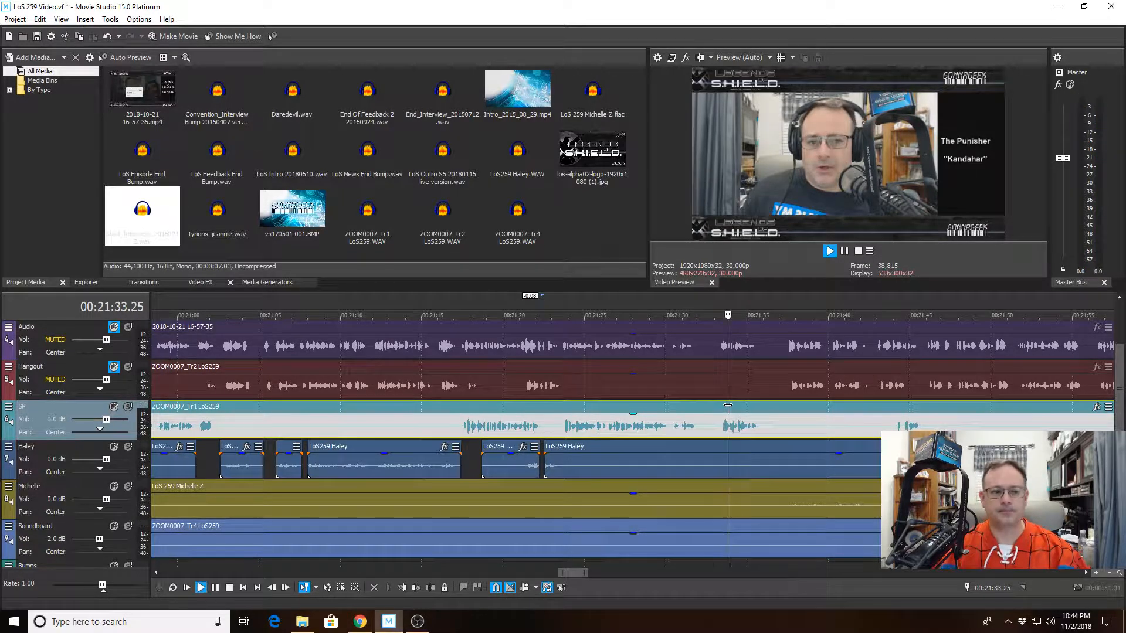
key("space")
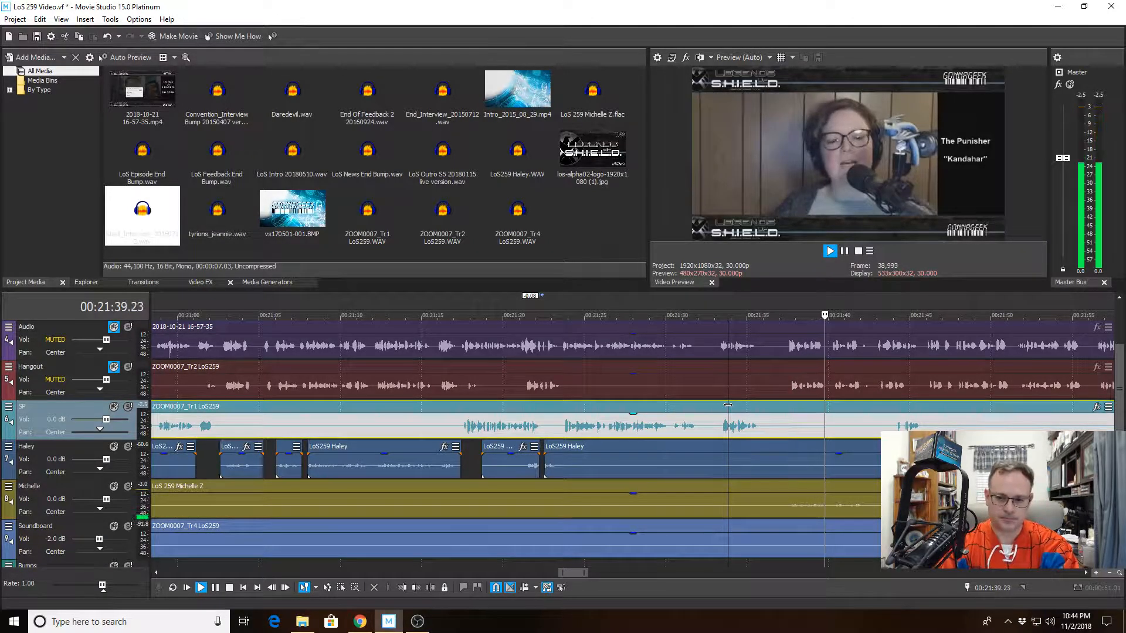
scroll(855, 416, "up", 2)
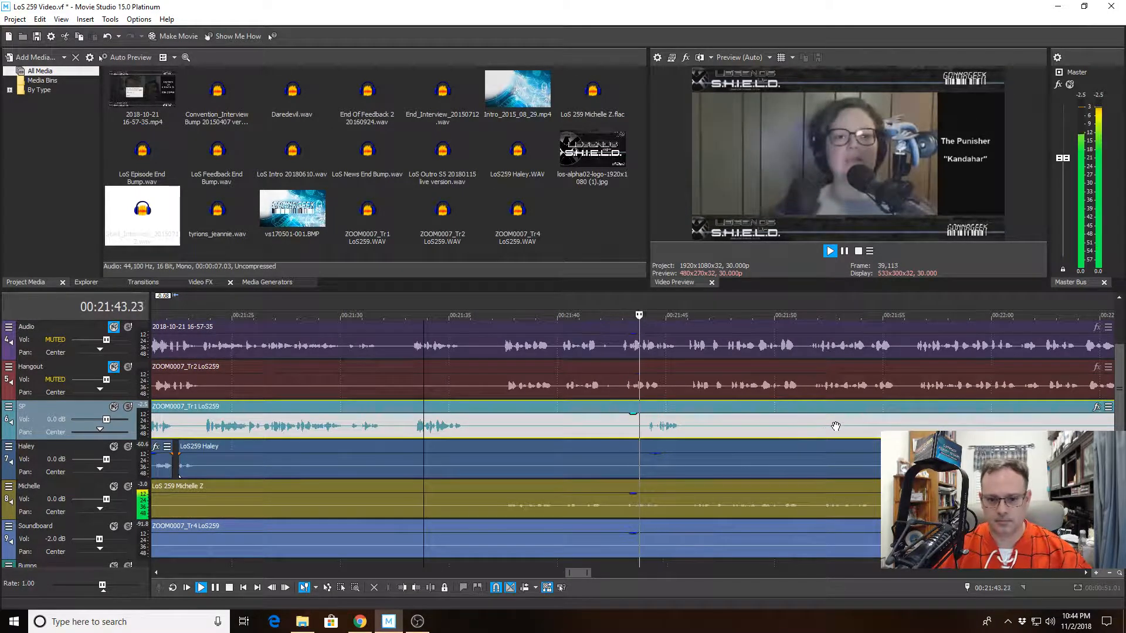
key("space")
Split the track 6 clip at 00:21:44.02 and trim the second part's start to 00:21:44.20
left_click(644, 423)
scroll(643, 428, "up", 2)
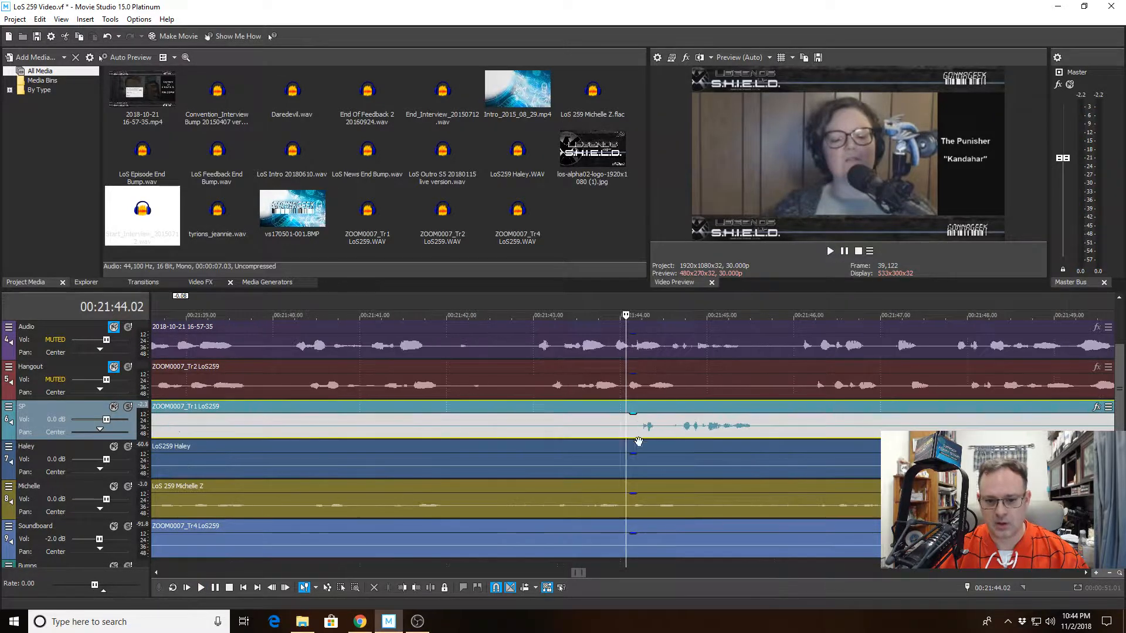
left_click(430, 588)
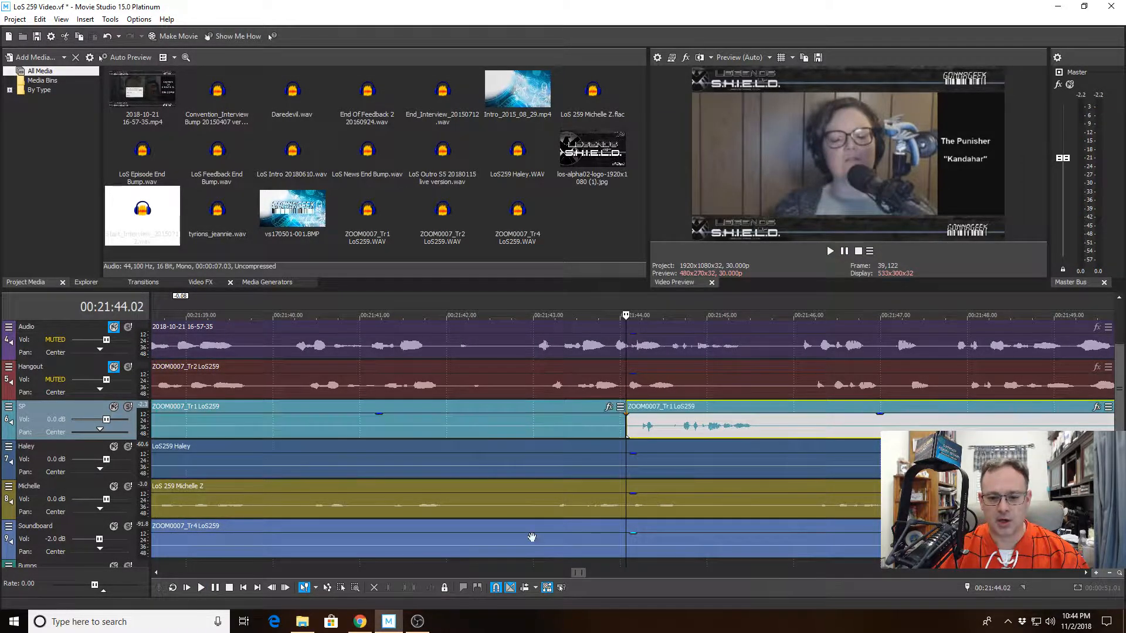
left_click(668, 415)
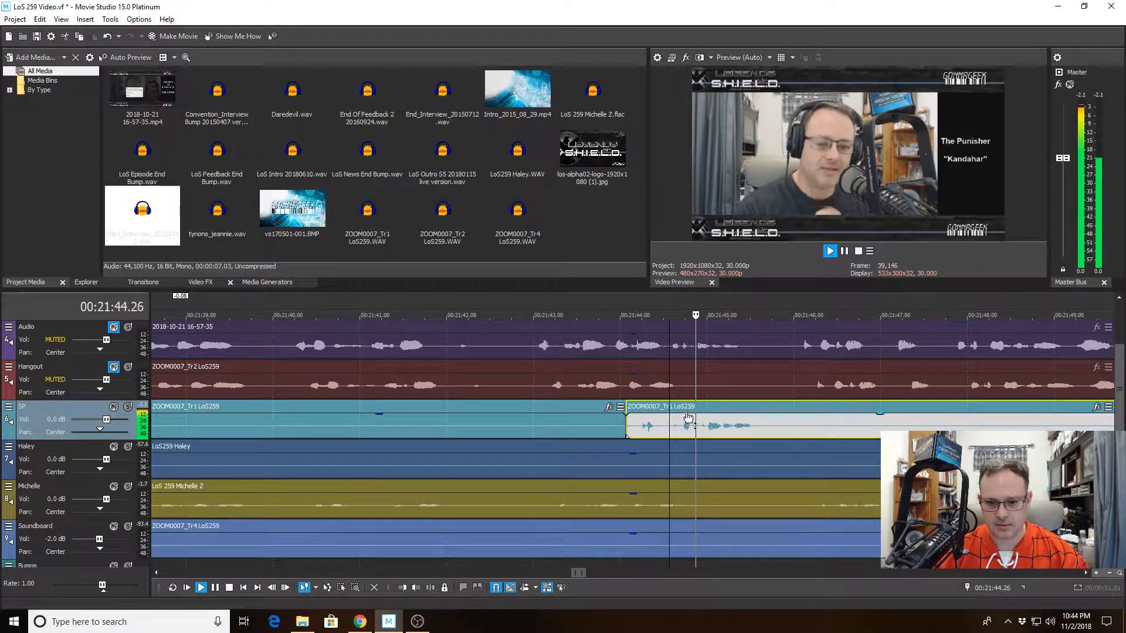
left_click(677, 406)
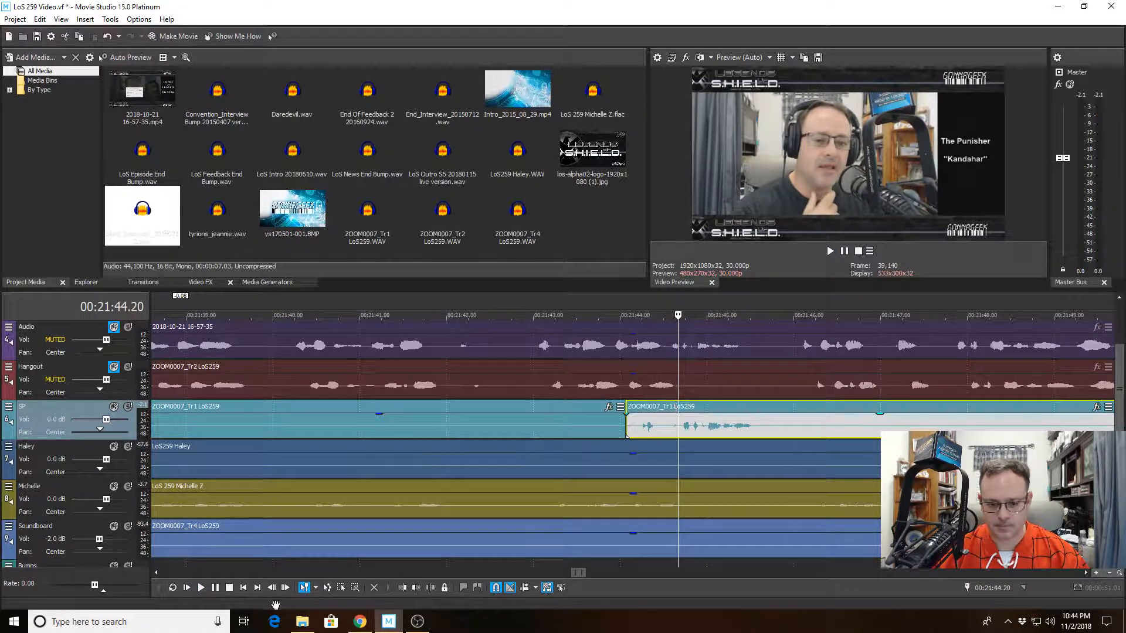
left_click(402, 587)
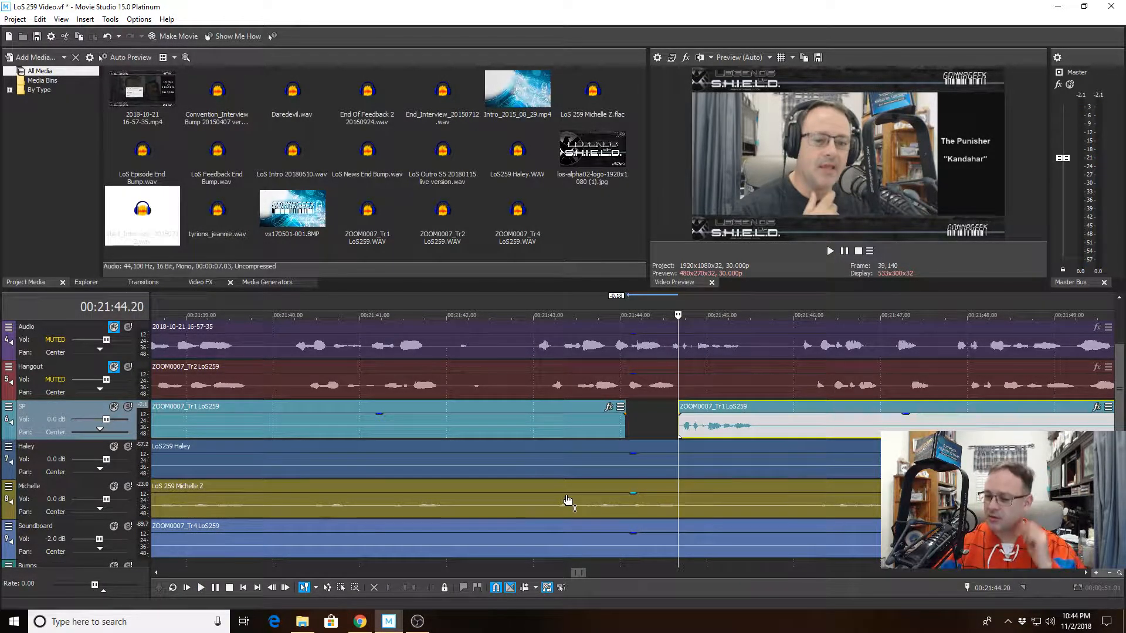
Play the audible tracks from 00:21:36.26 past 00:21:52 to check the track 6 cut, and move the cursor to 00:21:45.28
scroll(674, 478, "down", 2)
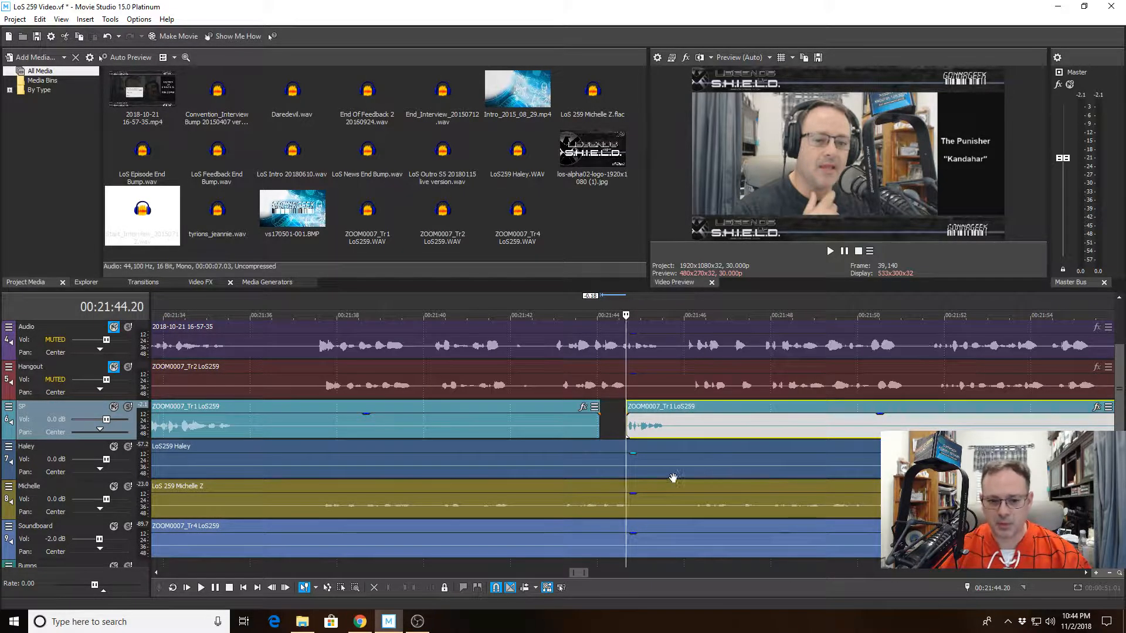
scroll(673, 478, "down", 2)
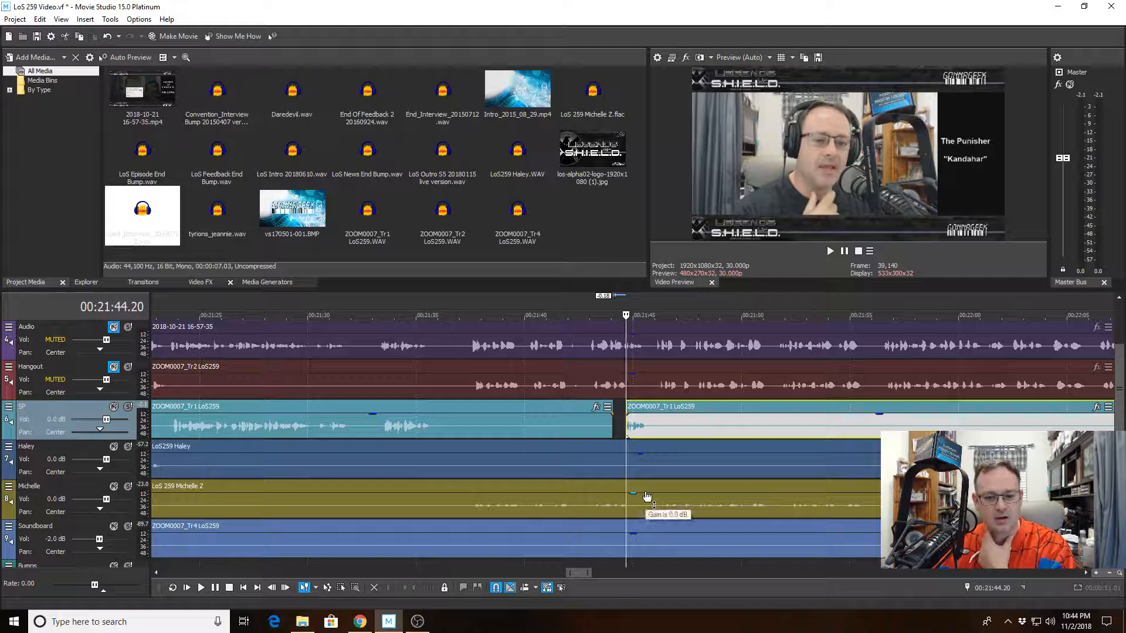
scroll(662, 477, "up", 3)
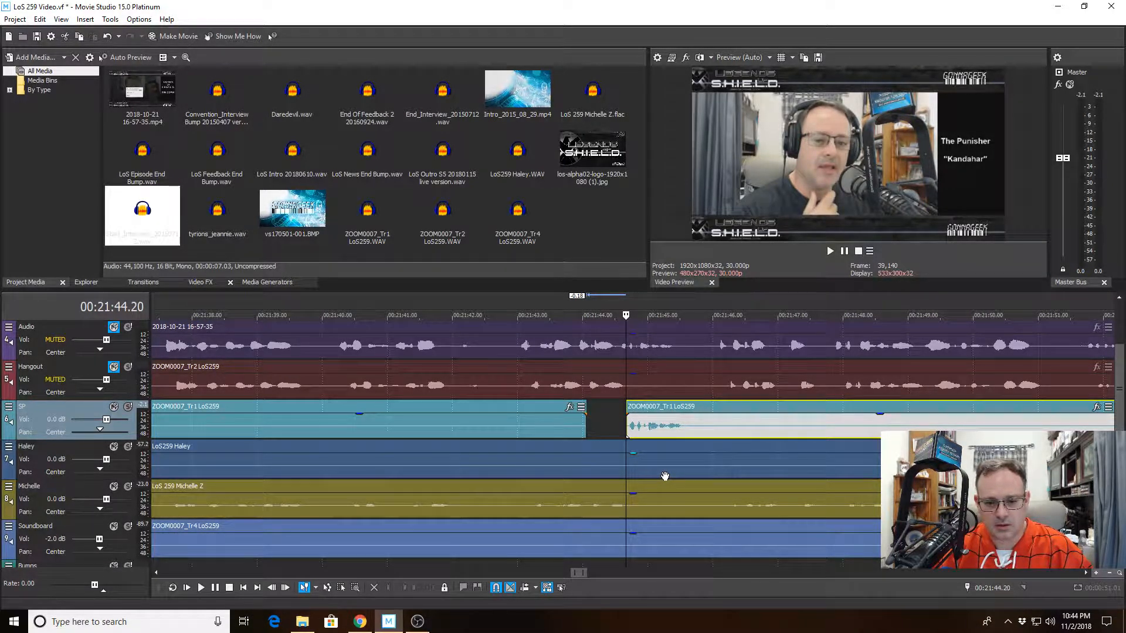
scroll(309, 383, "down", 2)
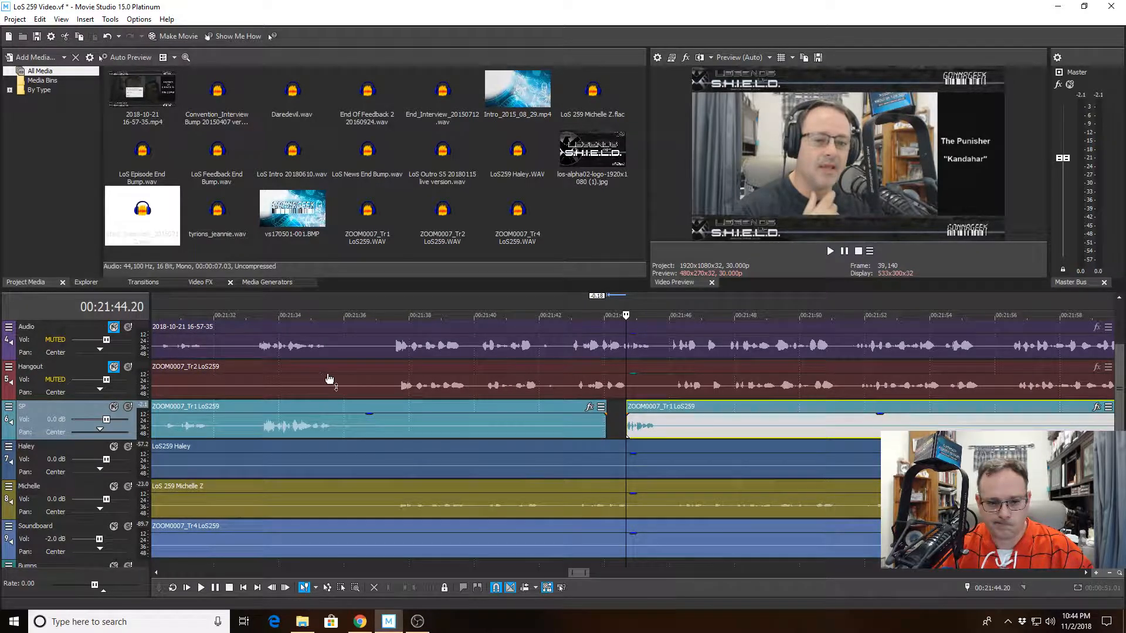
left_click(375, 382)
left_click(372, 349)
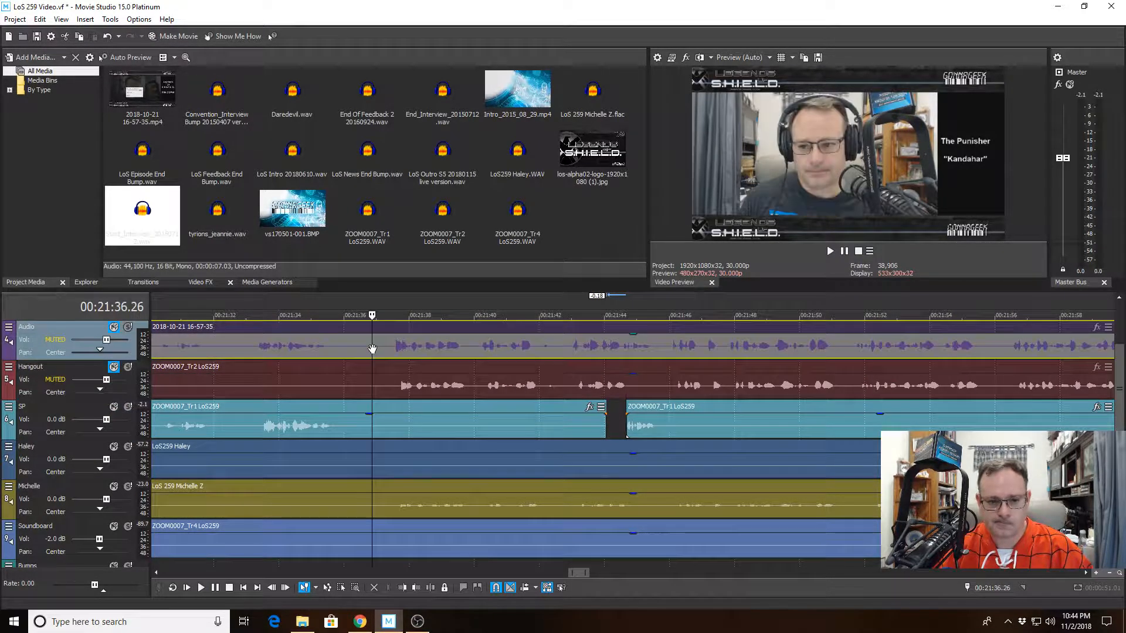
key("space")
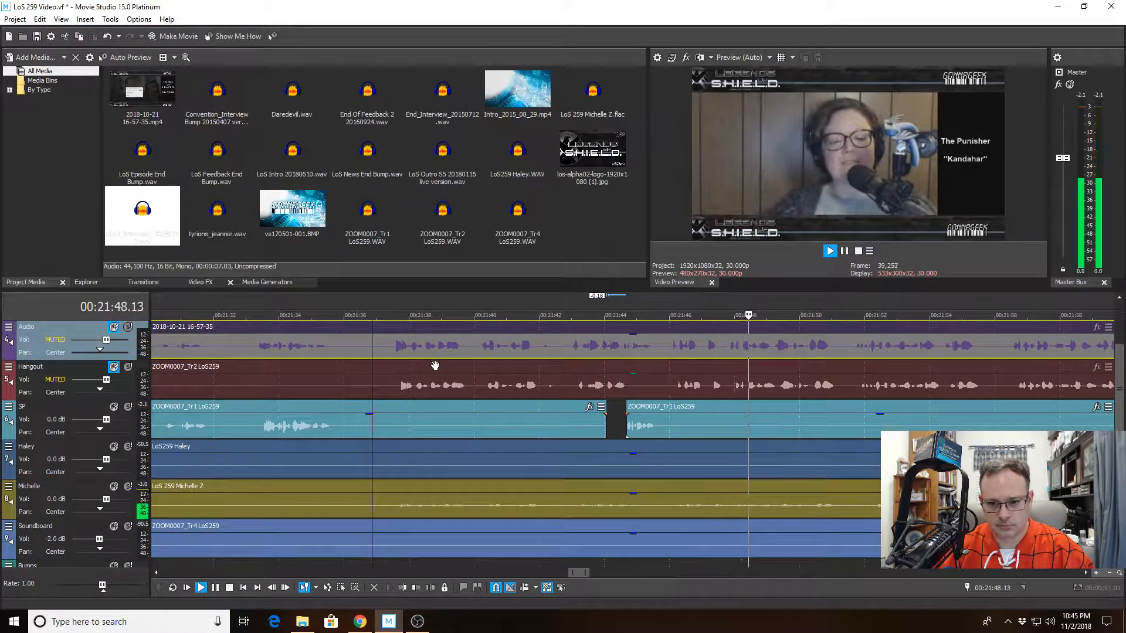
scroll(435, 365, "down", 2)
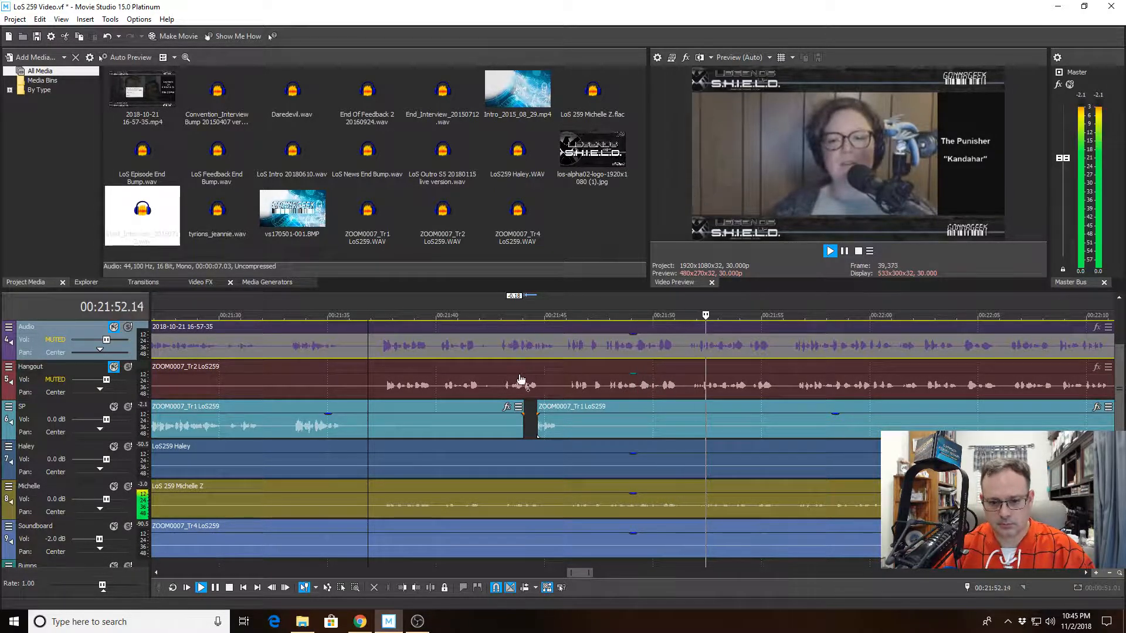
left_click(554, 385)
key("space")
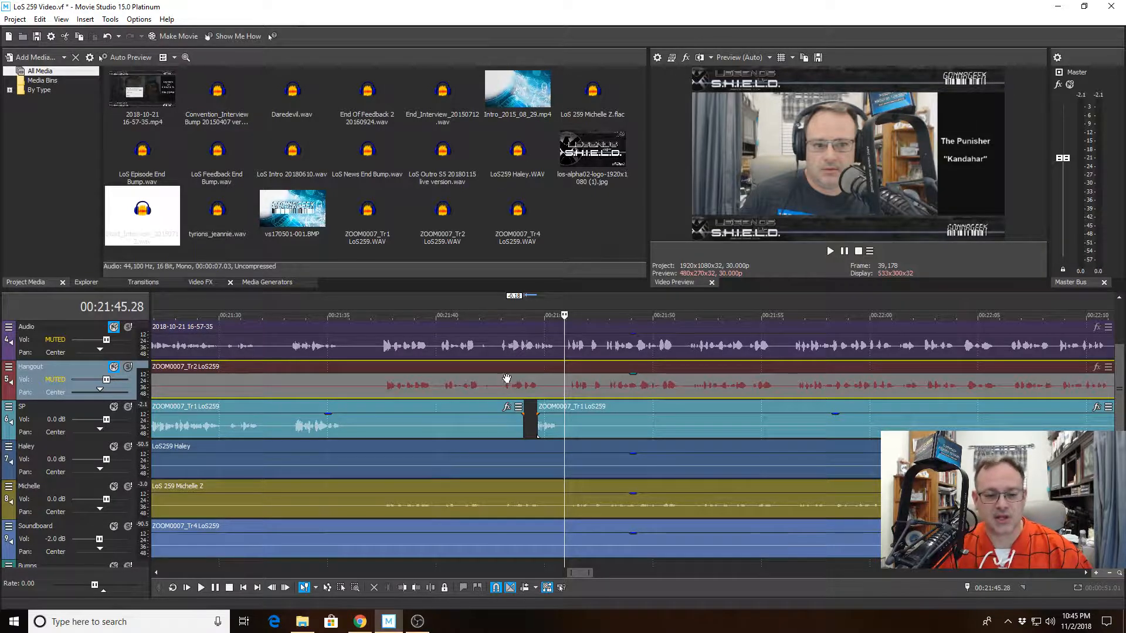
Replay the start of the track 8 speaker's passage from 00:21:37.20 and set the cursor at 00:21:40.08
left_click(384, 372)
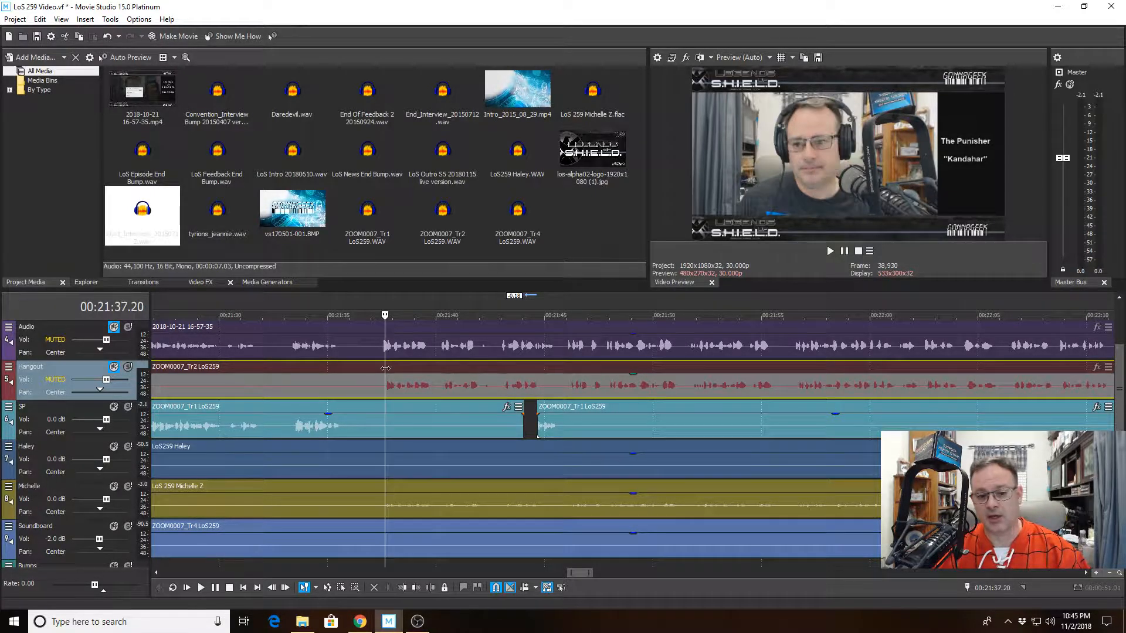
key("space")
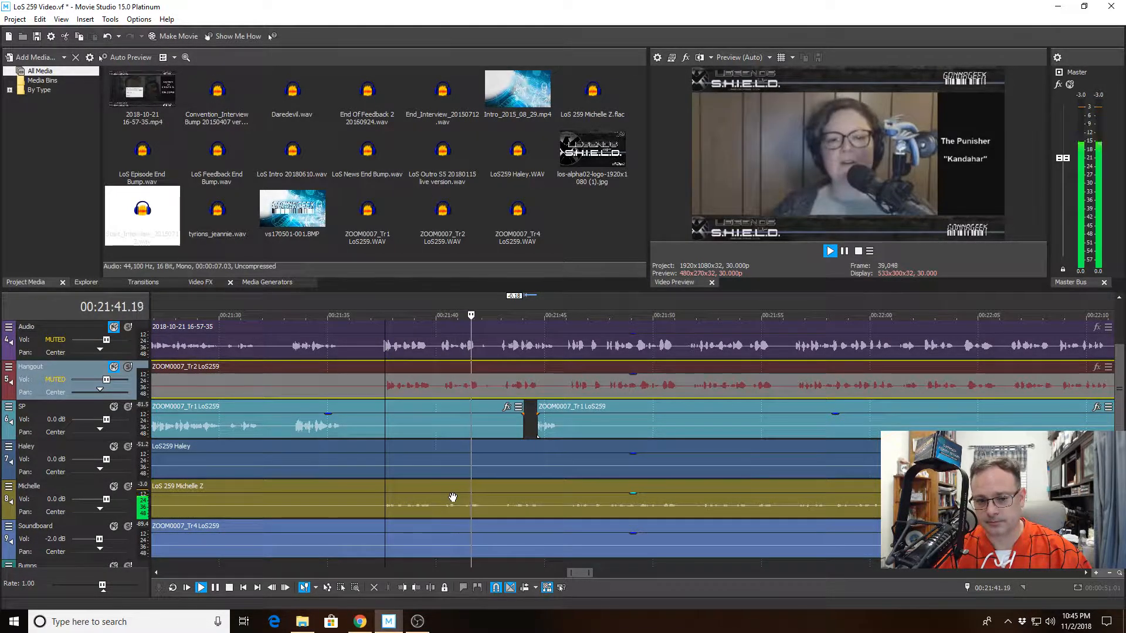
key("space")
left_click(442, 368)
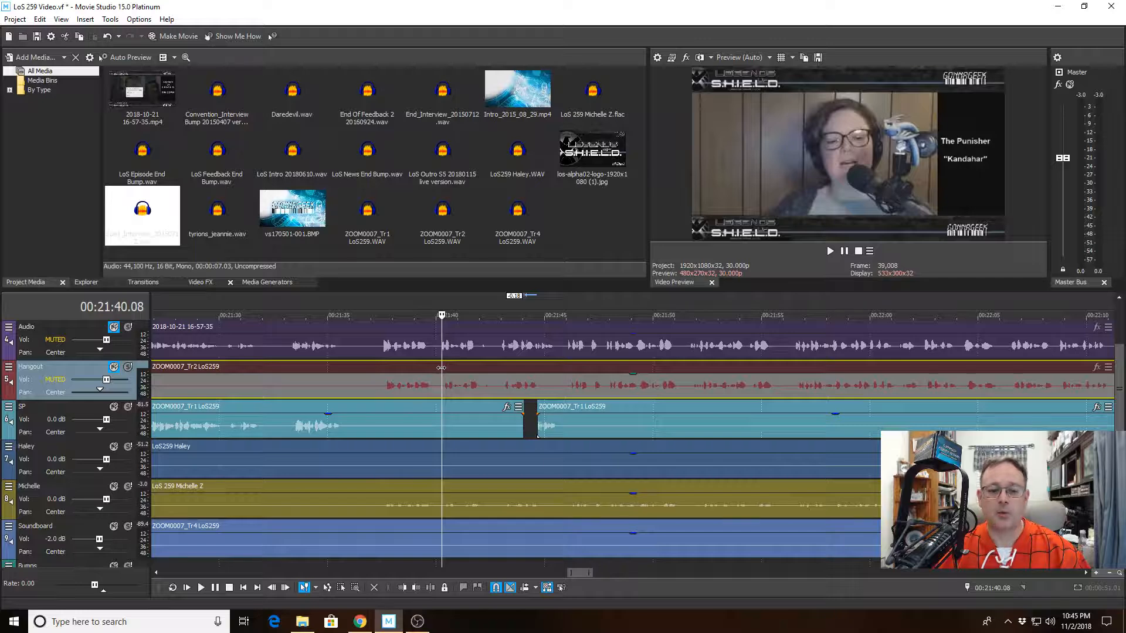
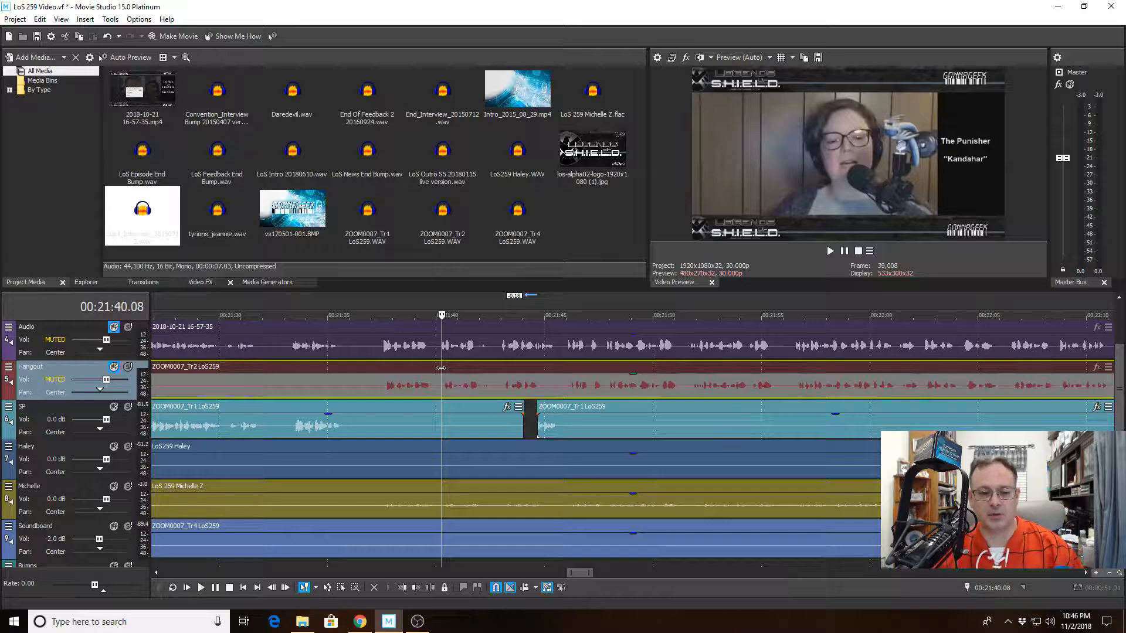
Play the audible tracks from 00:21:37.15 to about 00:21:47, listening for noise on track 8
left_click(381, 325)
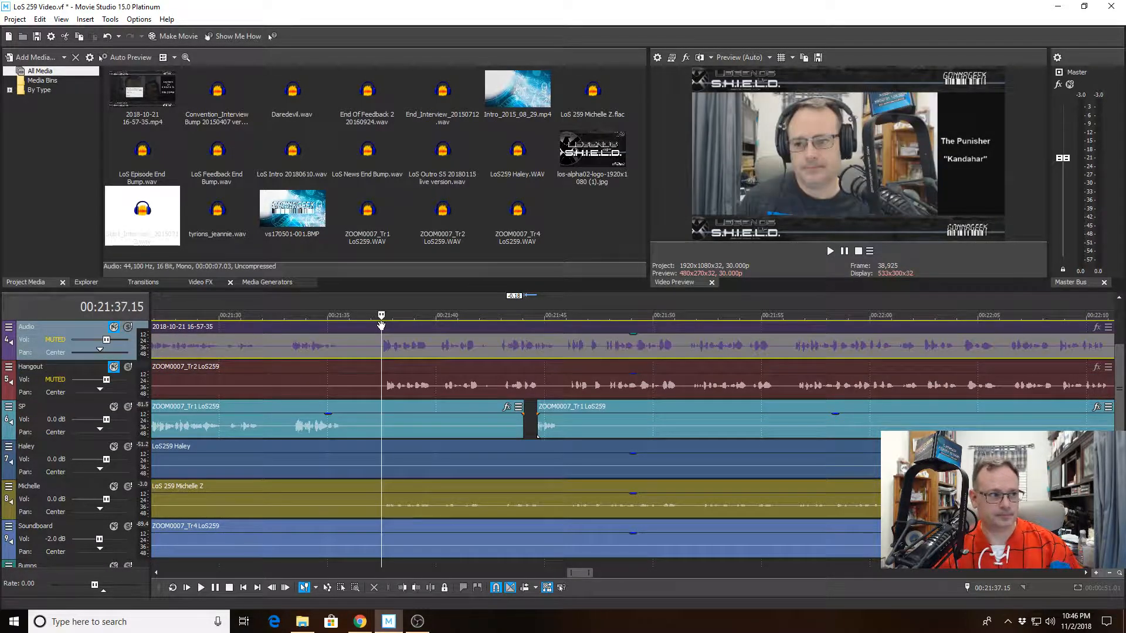
key("space")
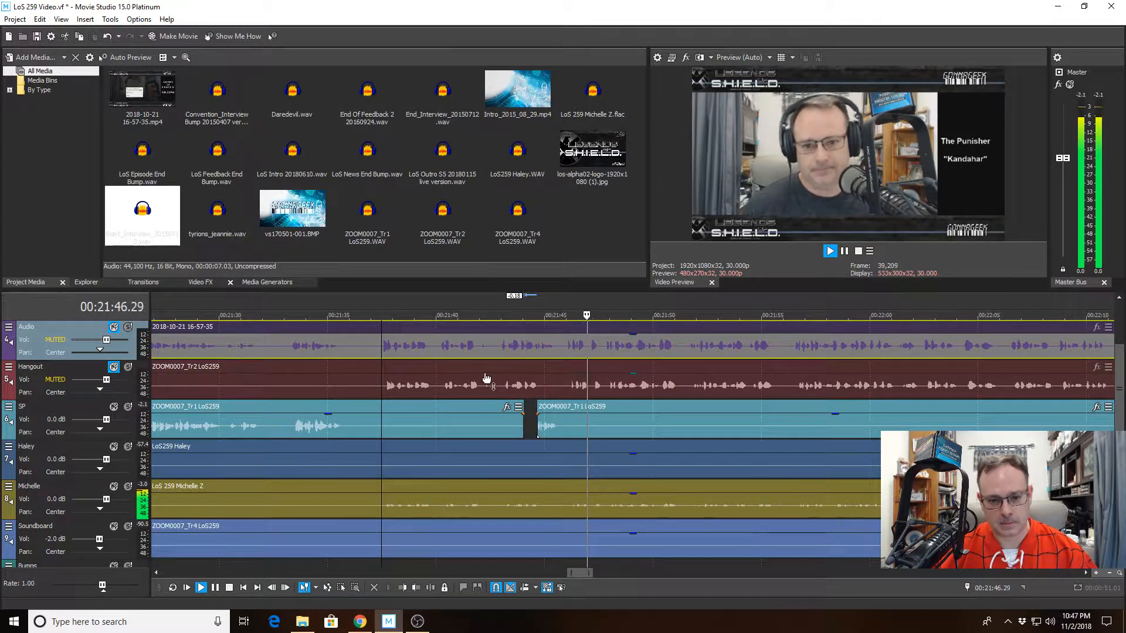
key("space")
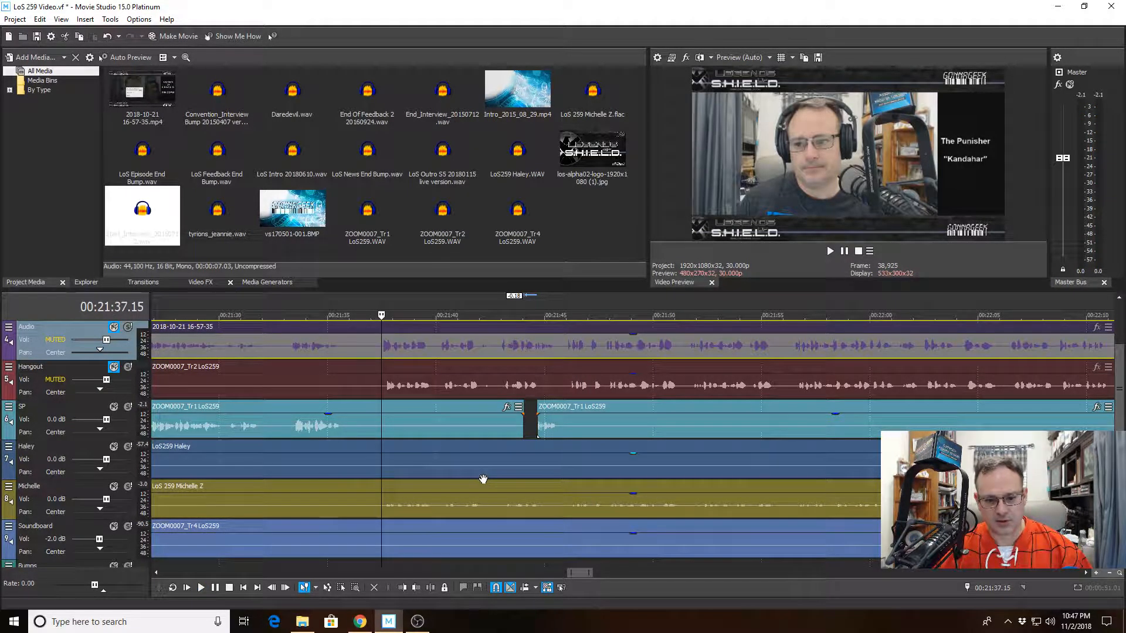
Split the track 8 clip at 00:21:42.06 and trim the second part's start to 00:21:42.19
left_click(483, 486)
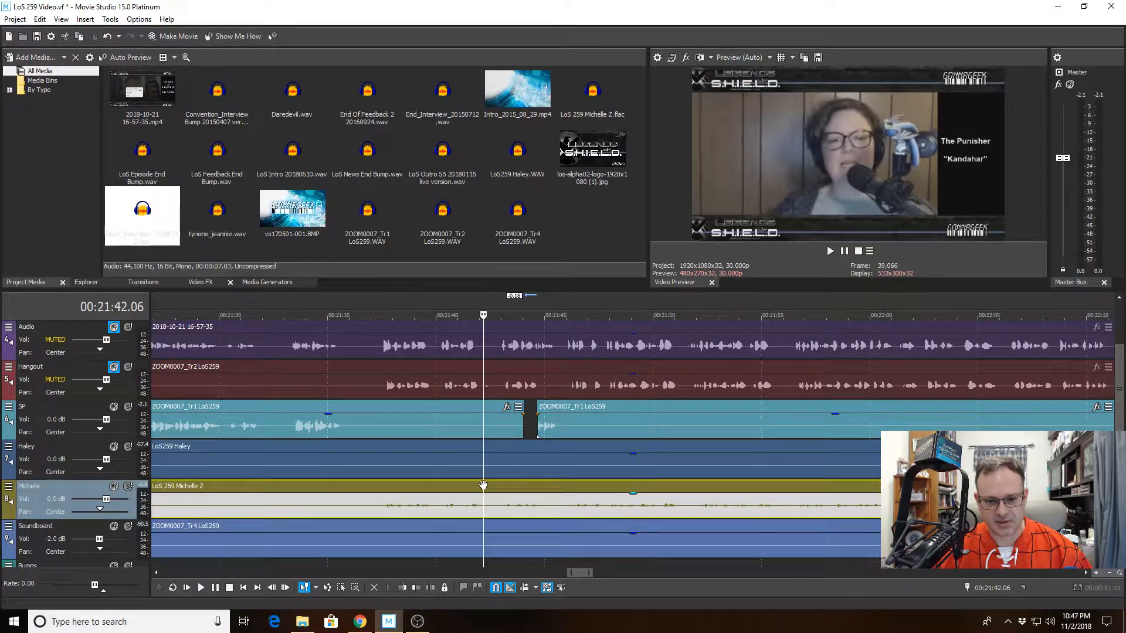
left_click(430, 588)
left_click(492, 513)
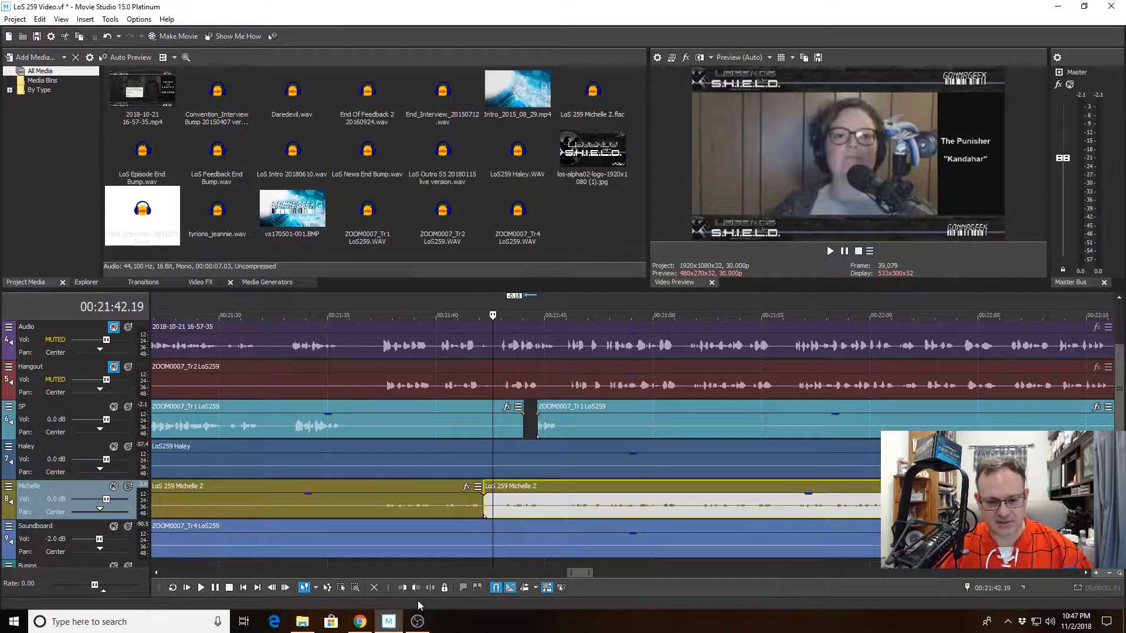
left_click(406, 592)
Play the audible tracks from 00:21:36.29 past 00:22:03 to check the track 8 cut, and set the cursor at 00:22:02.19
left_click(369, 460)
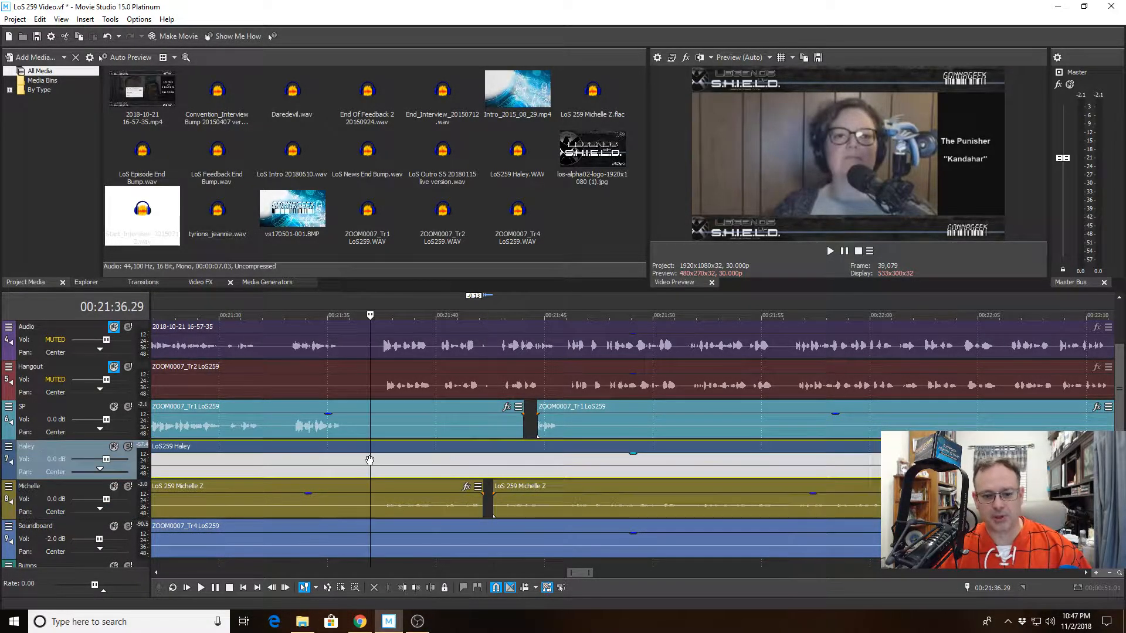
key("space")
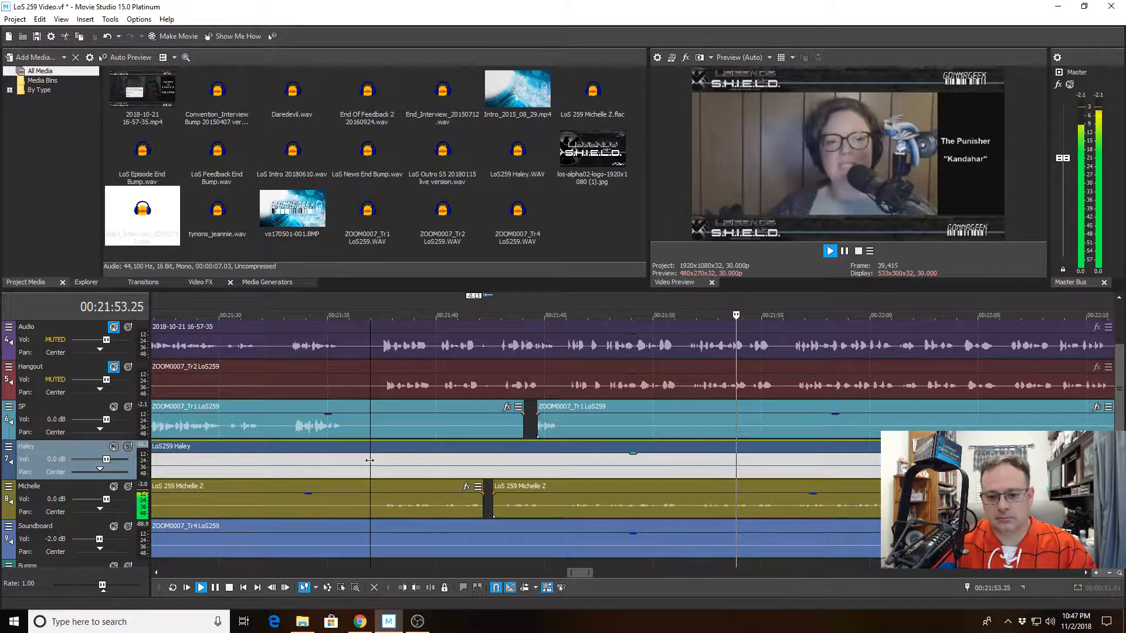
scroll(817, 416, "up", 3)
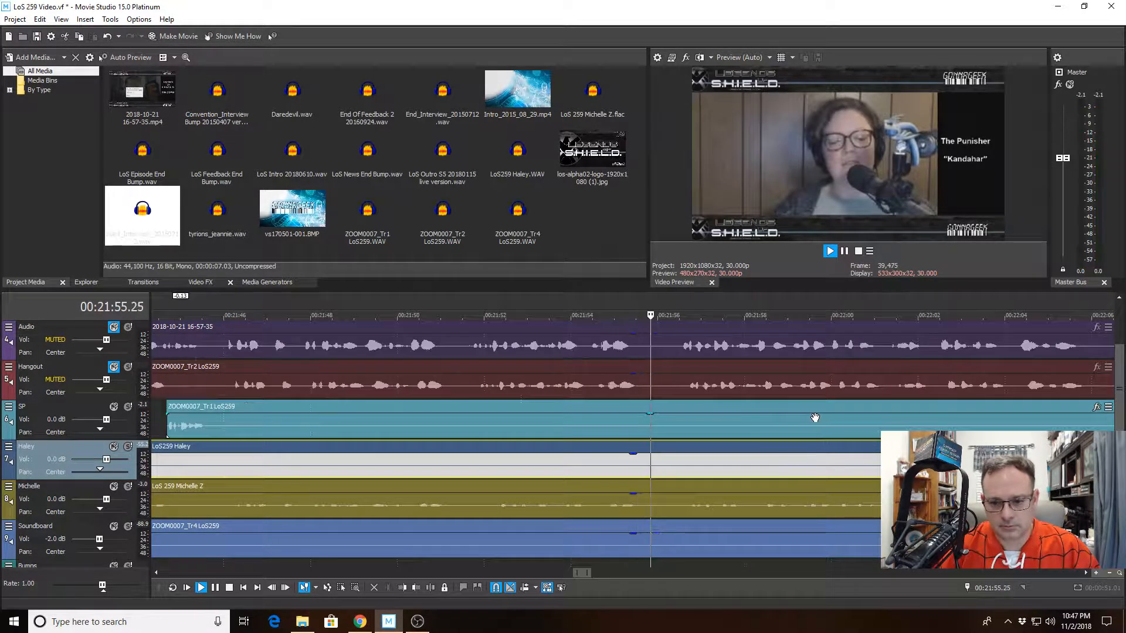
scroll(815, 418, "down", 3)
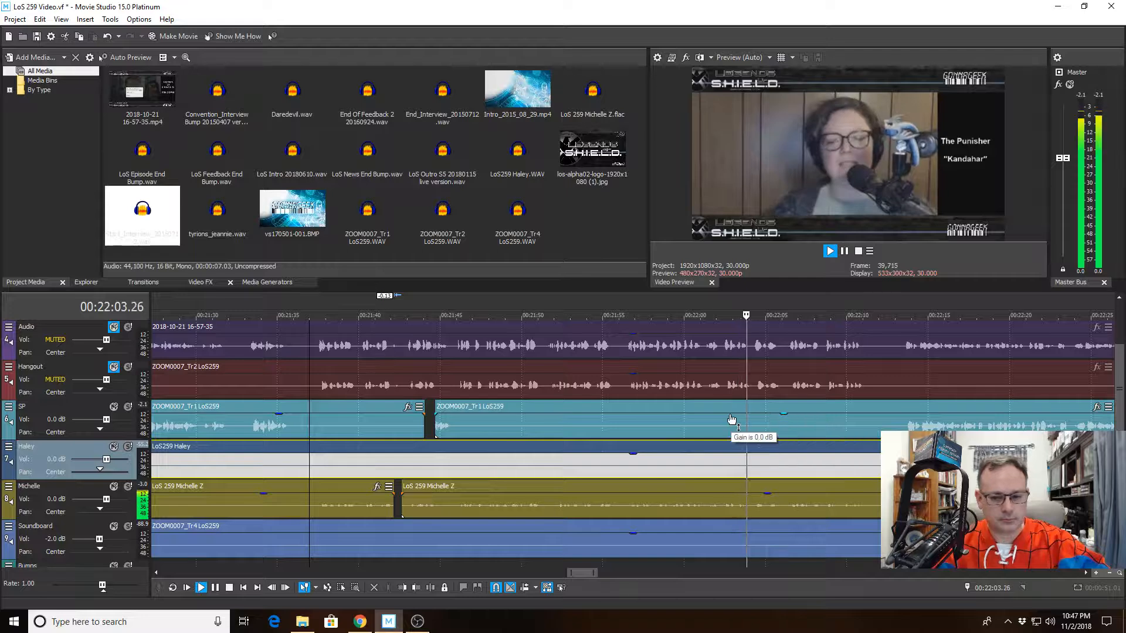
left_click(726, 389)
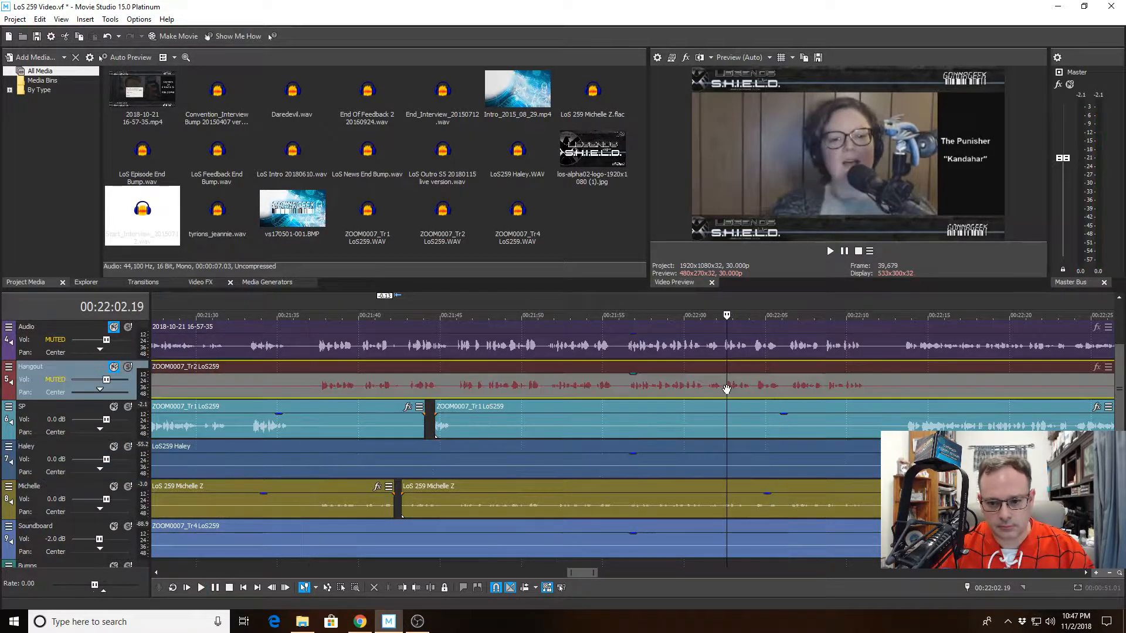
Listen closely to track 8 from 00:22:02.17 to about 00:22:03.11 to locate the noise between the phrases
scroll(686, 406, "up", 5)
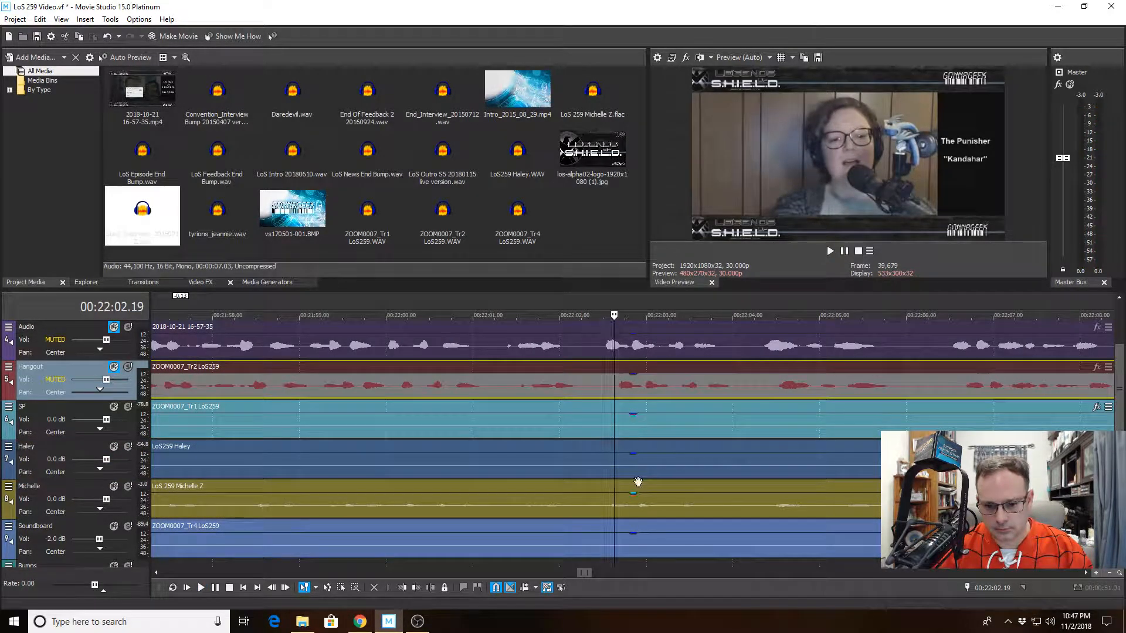
left_click(607, 486)
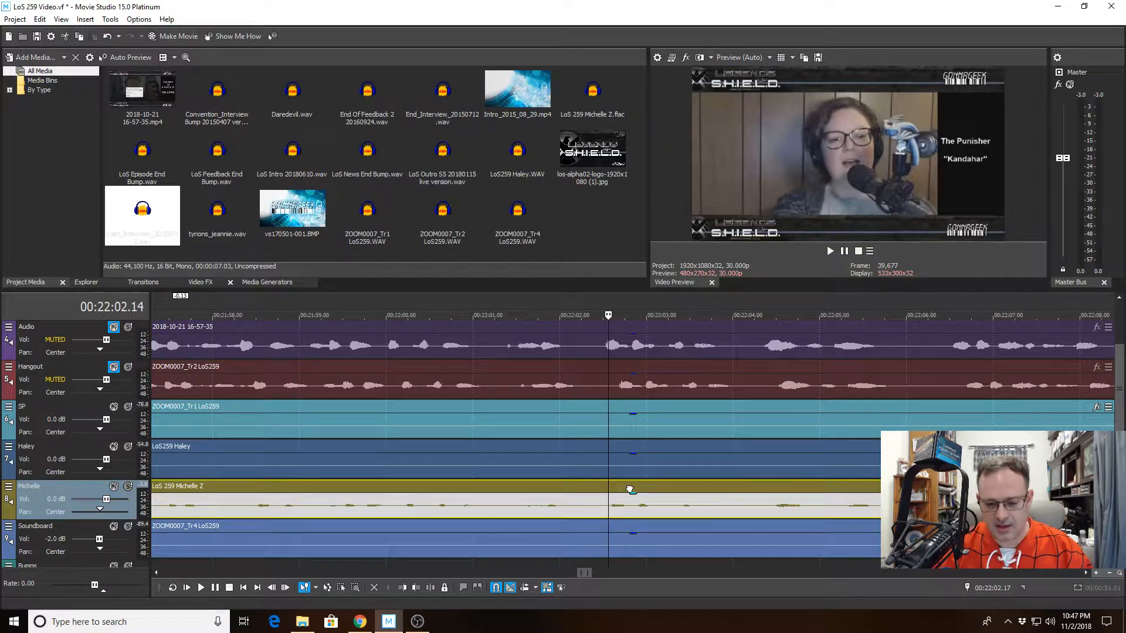
left_click(630, 489)
key("space")
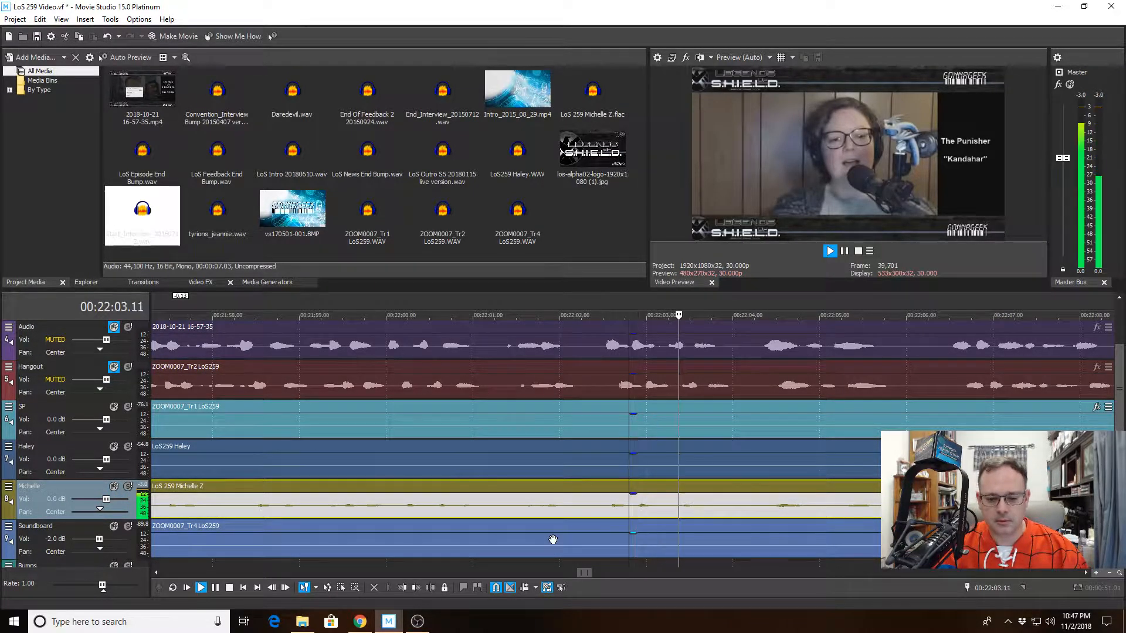
key("space")
Split the track 8 clip at 00:22:02.25 and trim the first part's end back to 00:22:02.12
scroll(552, 539, "up", 3)
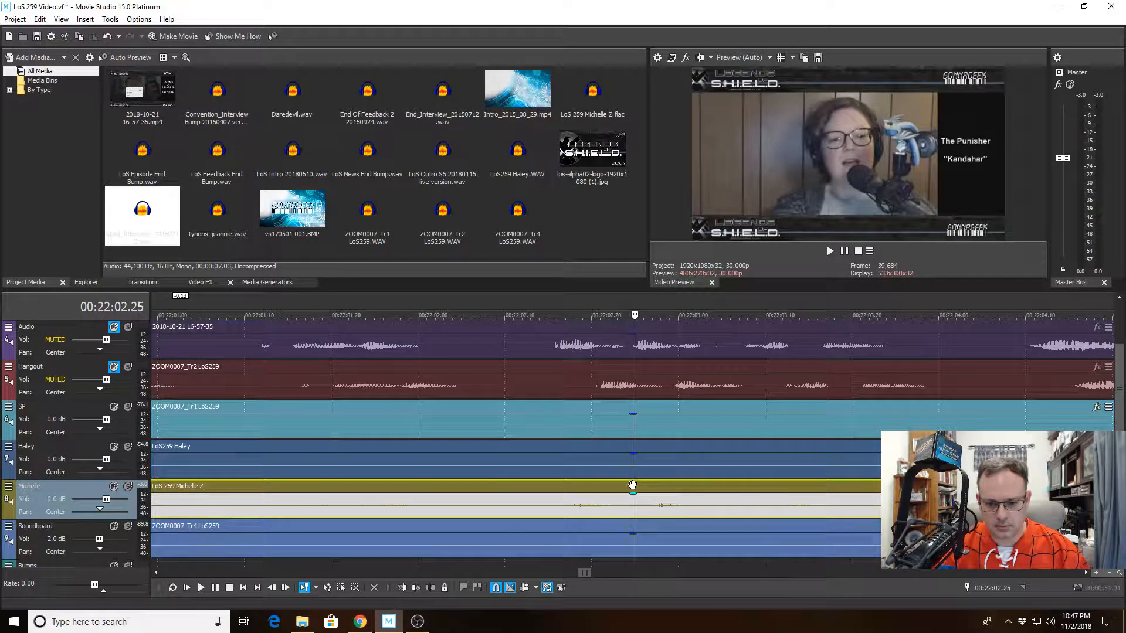
key("space")
key("space")
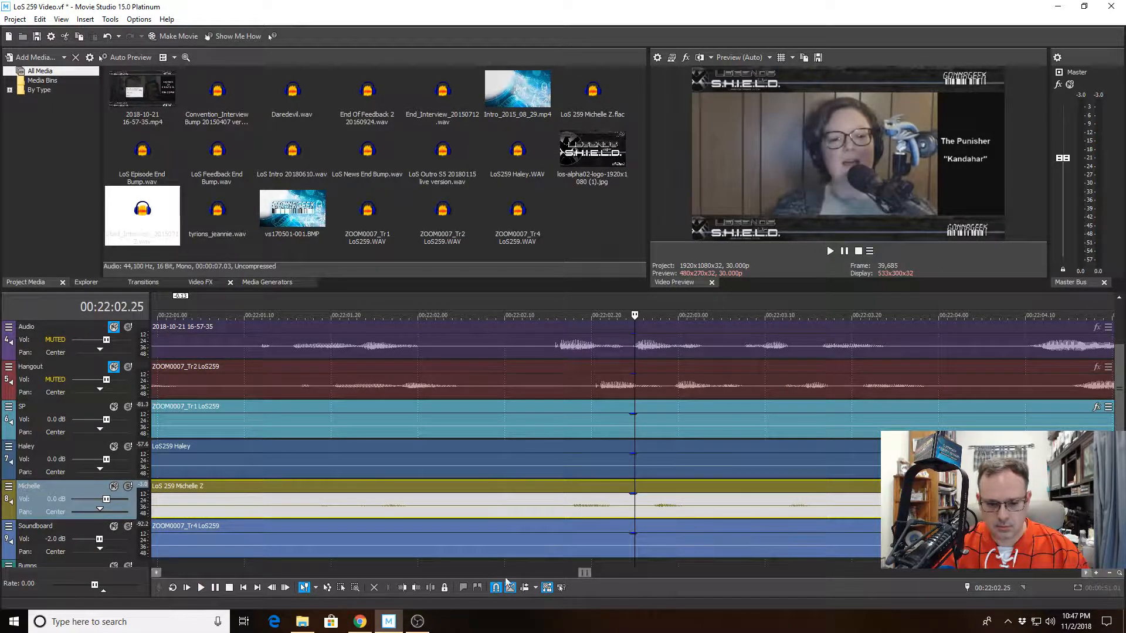
key("s")
left_click(520, 490)
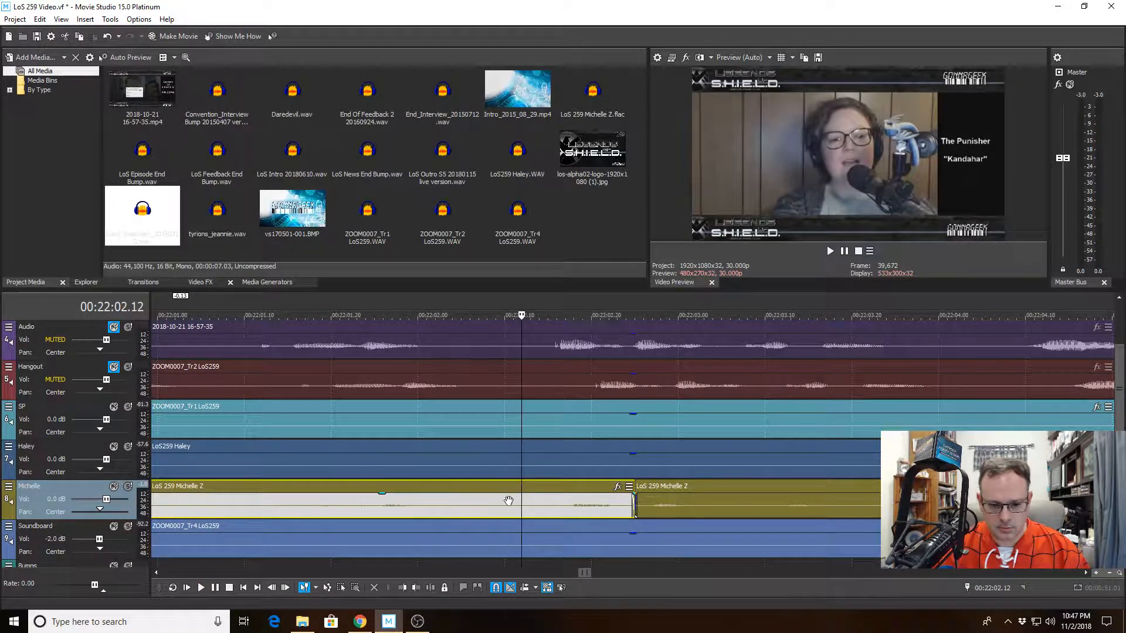
left_click(417, 588)
Play the audible tracks across the gap at 00:22:02.12 to about 00:22:07, and set the cursor at 00:22:06.17
scroll(548, 499, "down", 5)
scroll(556, 485, "down", 3)
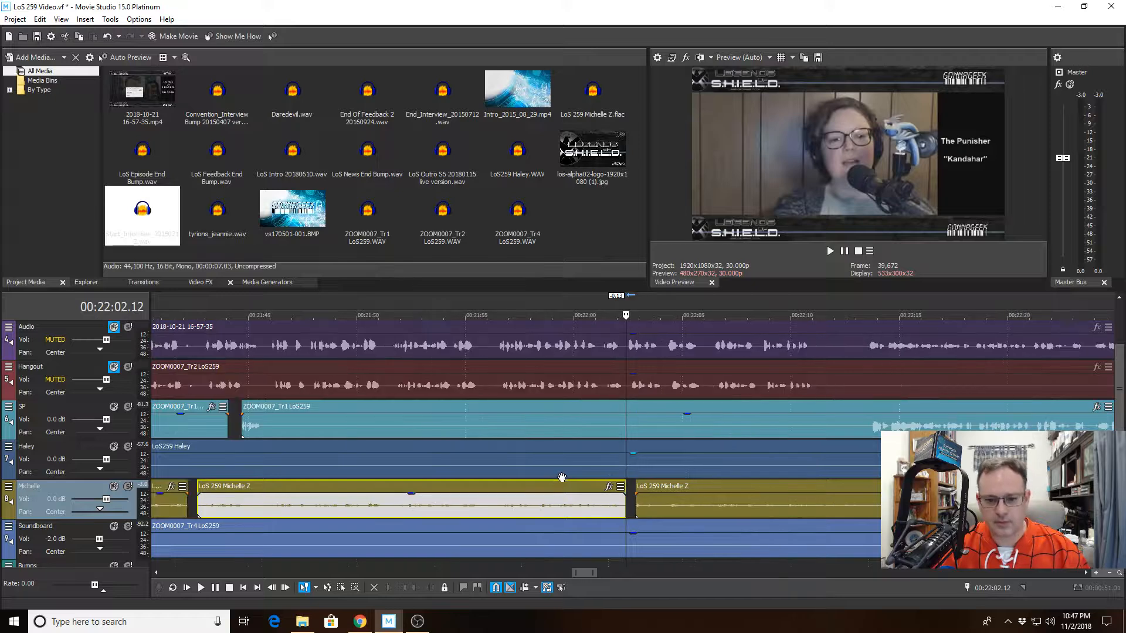
left_click(504, 449)
key("space")
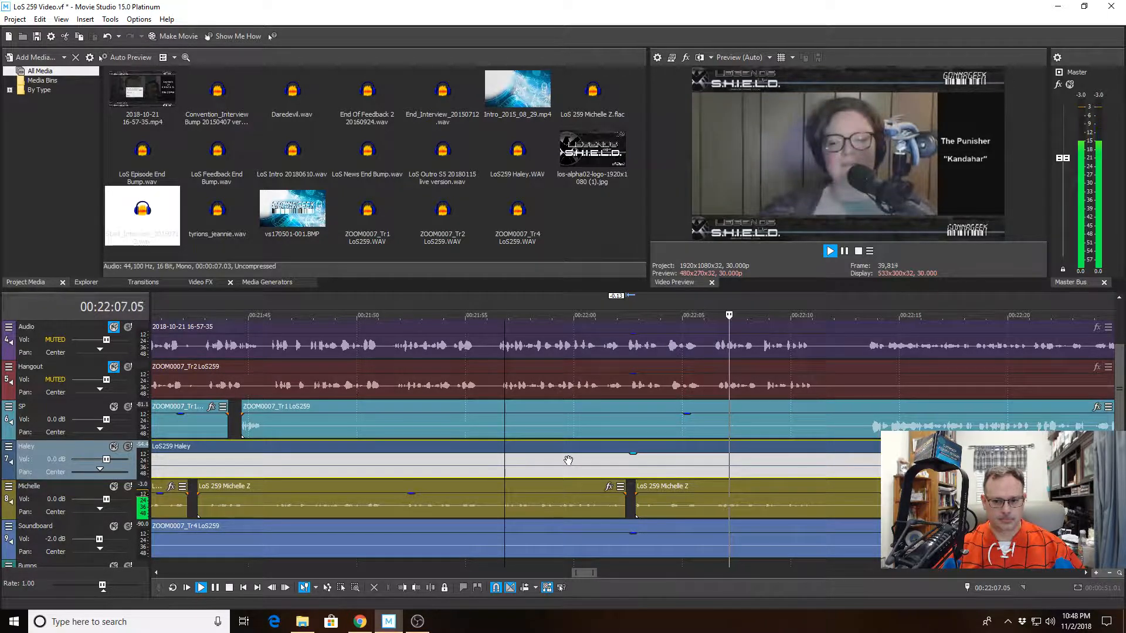
left_click(715, 460)
scroll(691, 484, "up", 8)
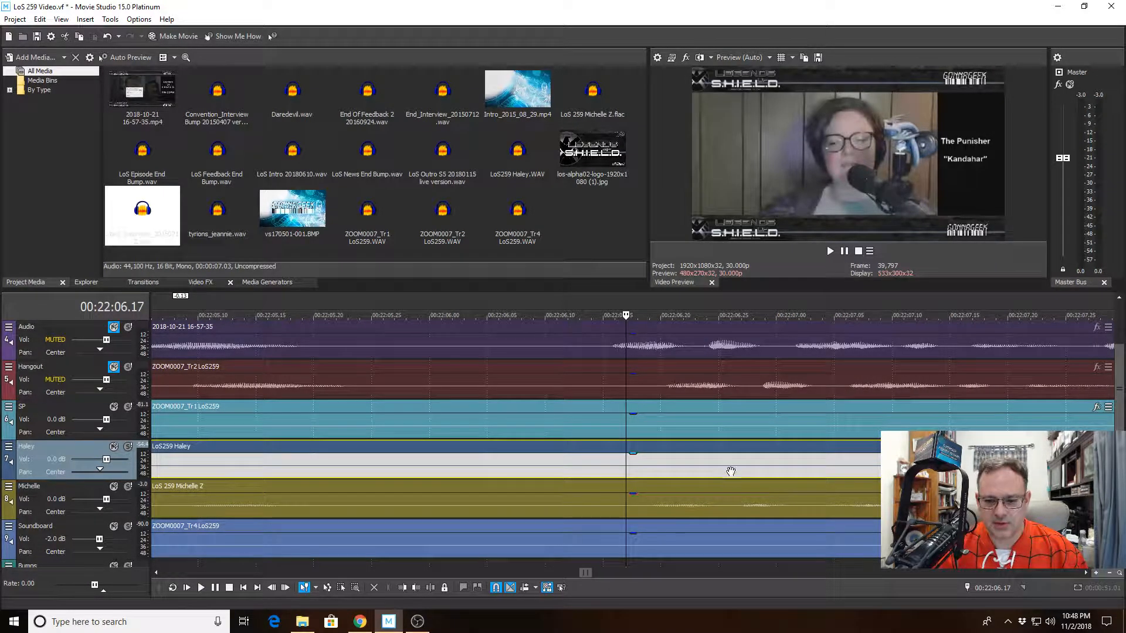
Split the track 8 clip at 00:22:06.25 and trim the first part's end back to 00:22:06.12
left_click(719, 489)
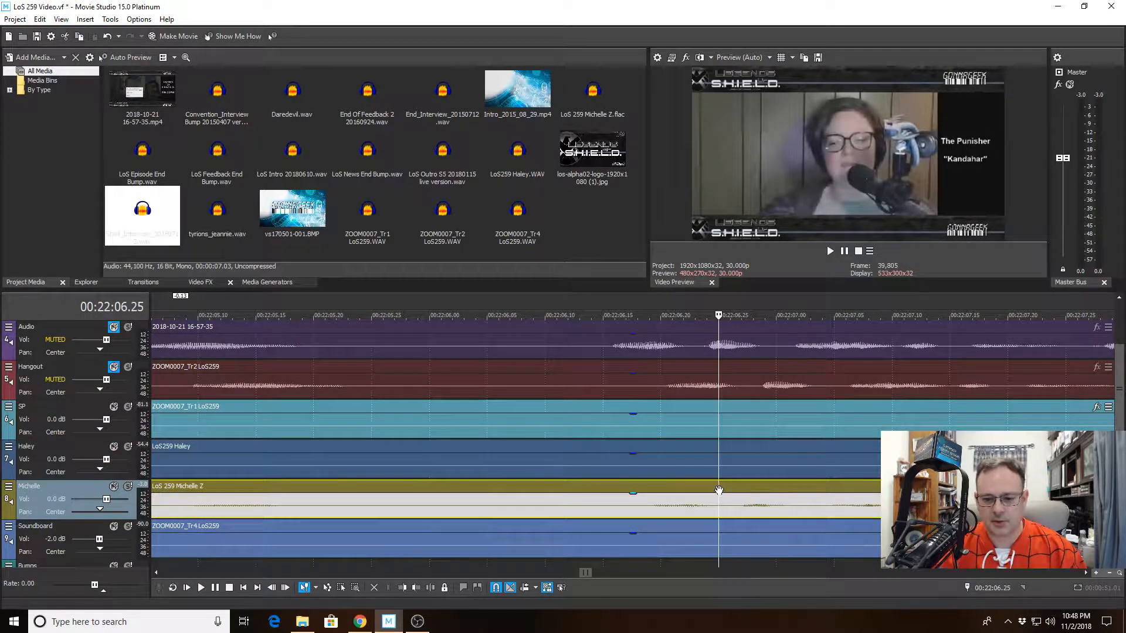
key("space")
key("space")
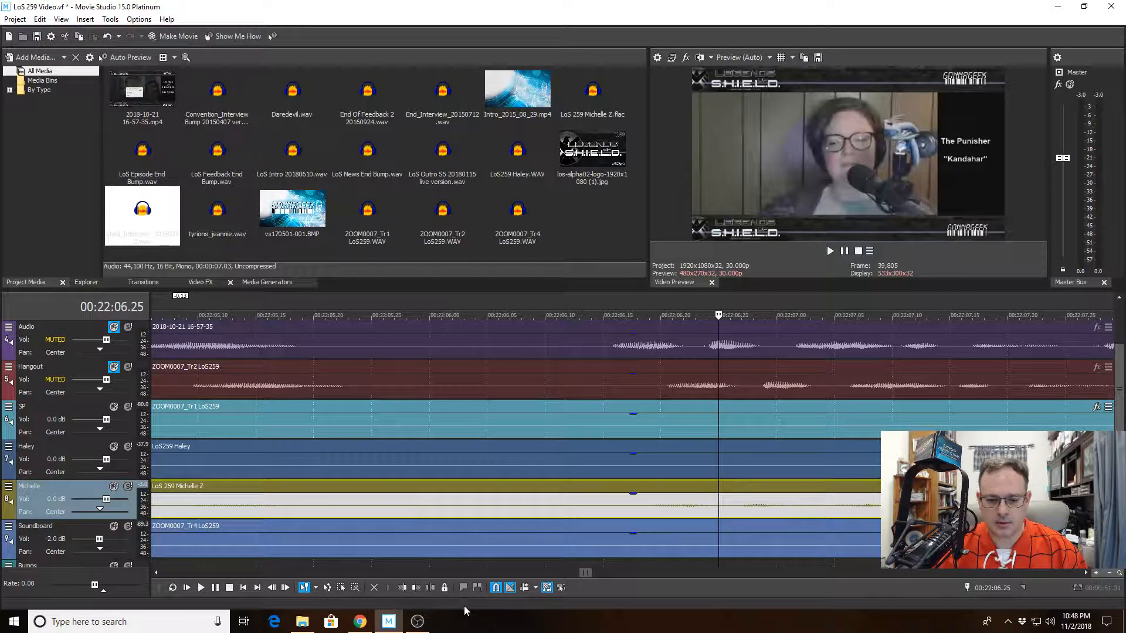
left_click(432, 588)
left_click(561, 482)
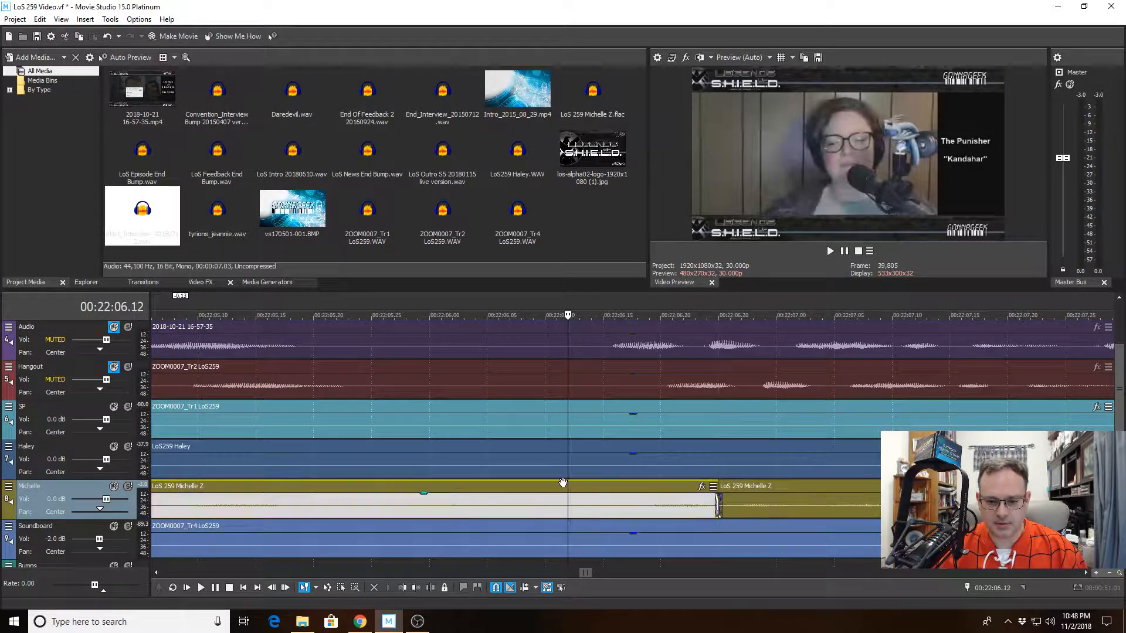
left_click(417, 588)
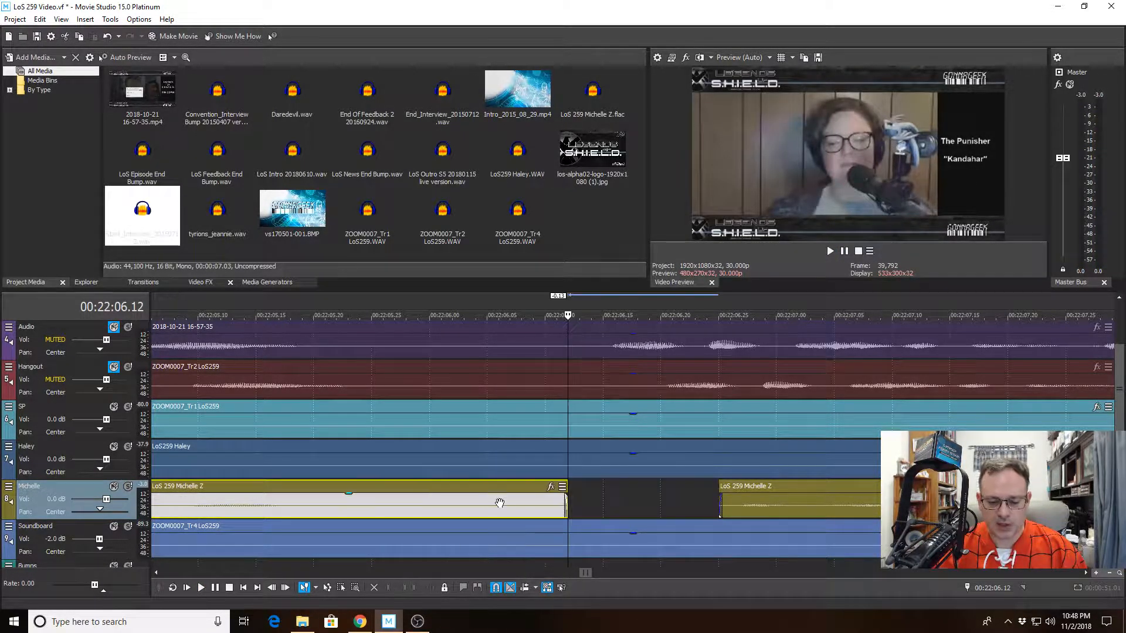
Play the audible tracks from 00:22:03.17 past 00:22:43 to check the last track 8 cut and the following speakers, and return to 00:22:03.17
scroll(555, 466, "down", 4)
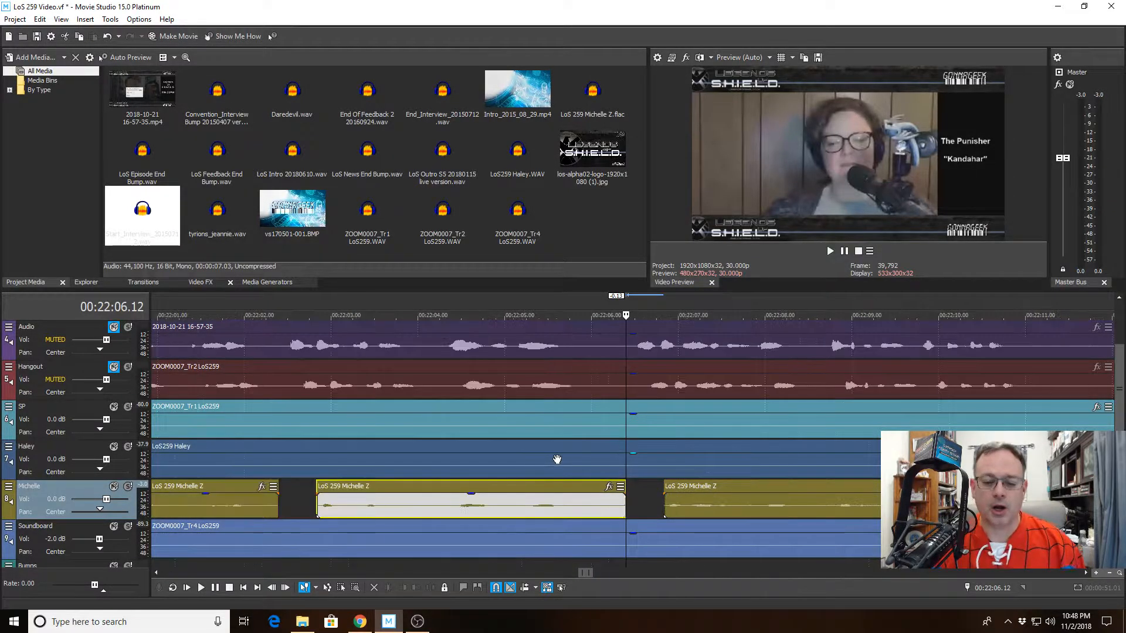
scroll(553, 474, "down", 2)
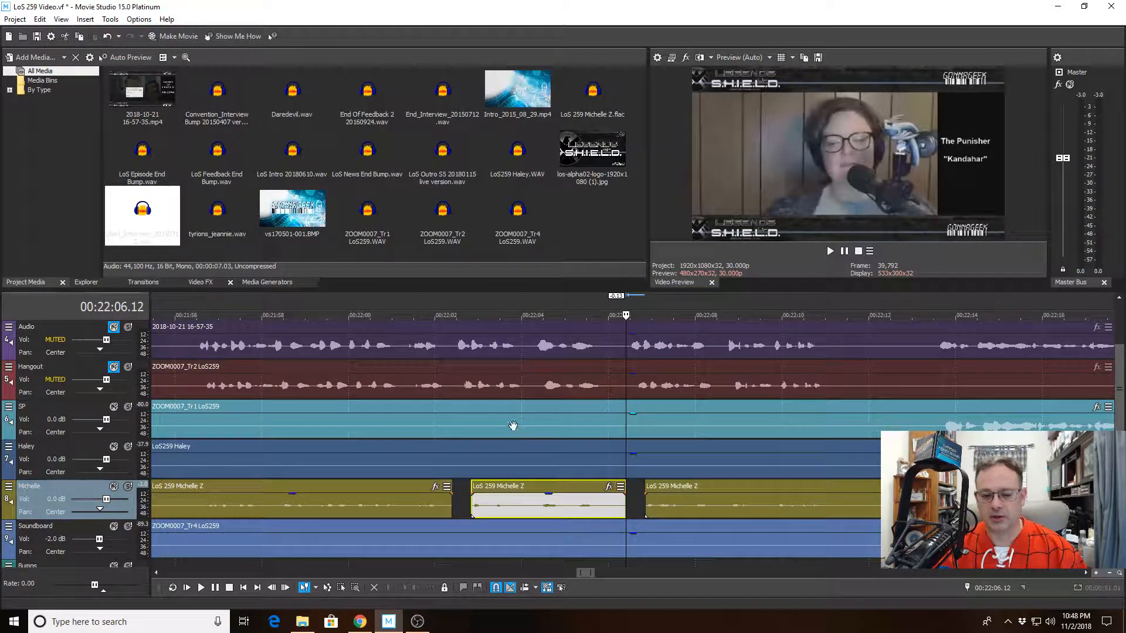
left_click(503, 405)
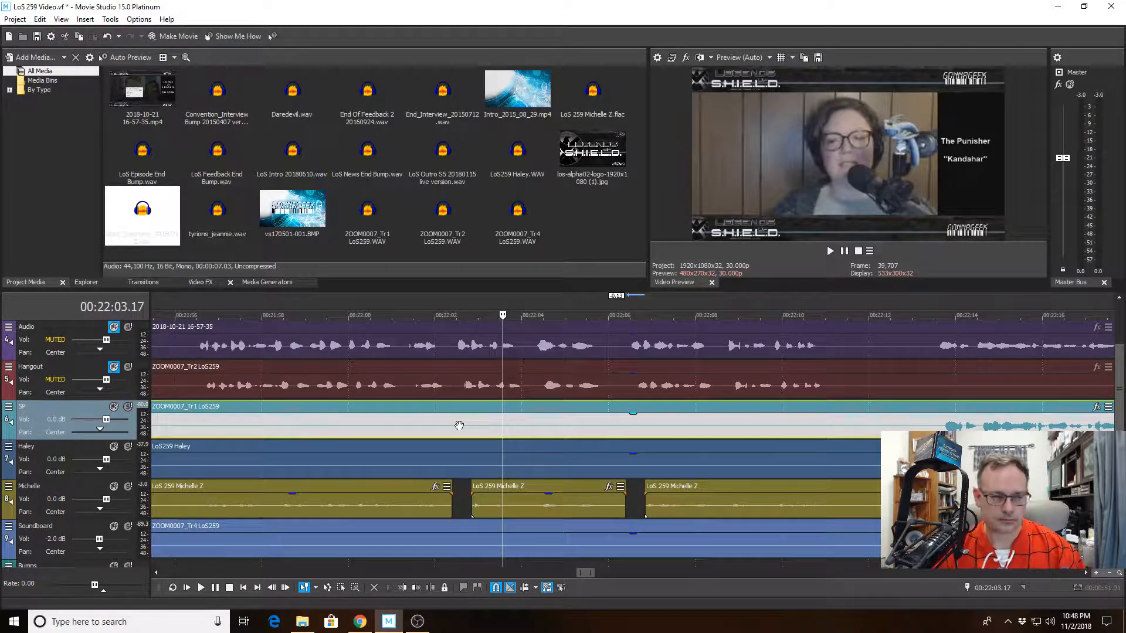
key("space")
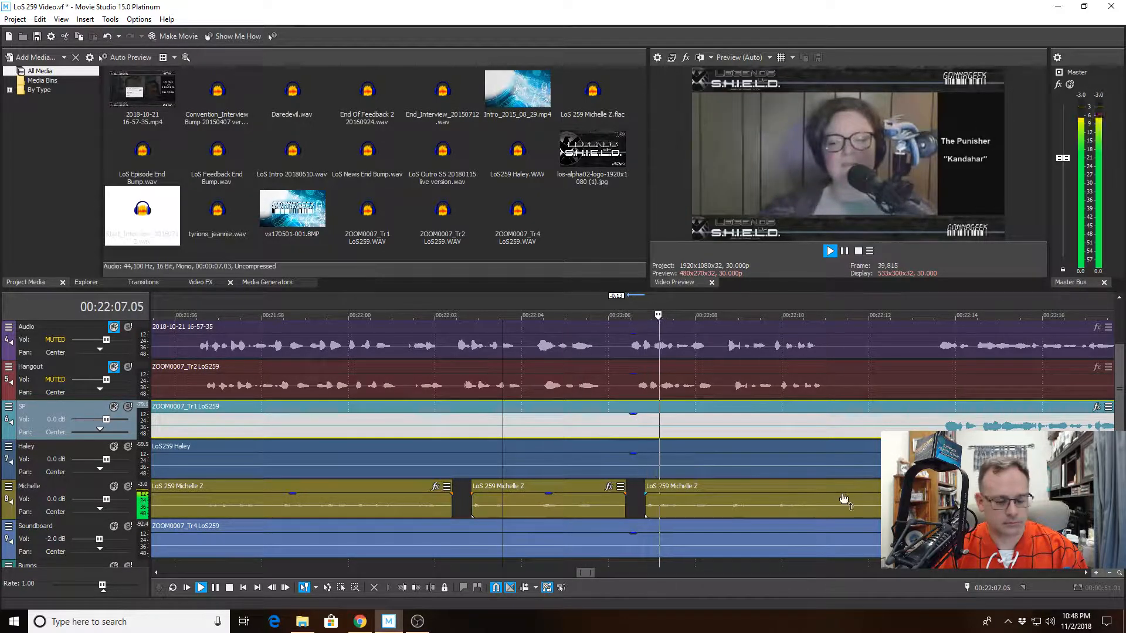
scroll(832, 492, "down", 3)
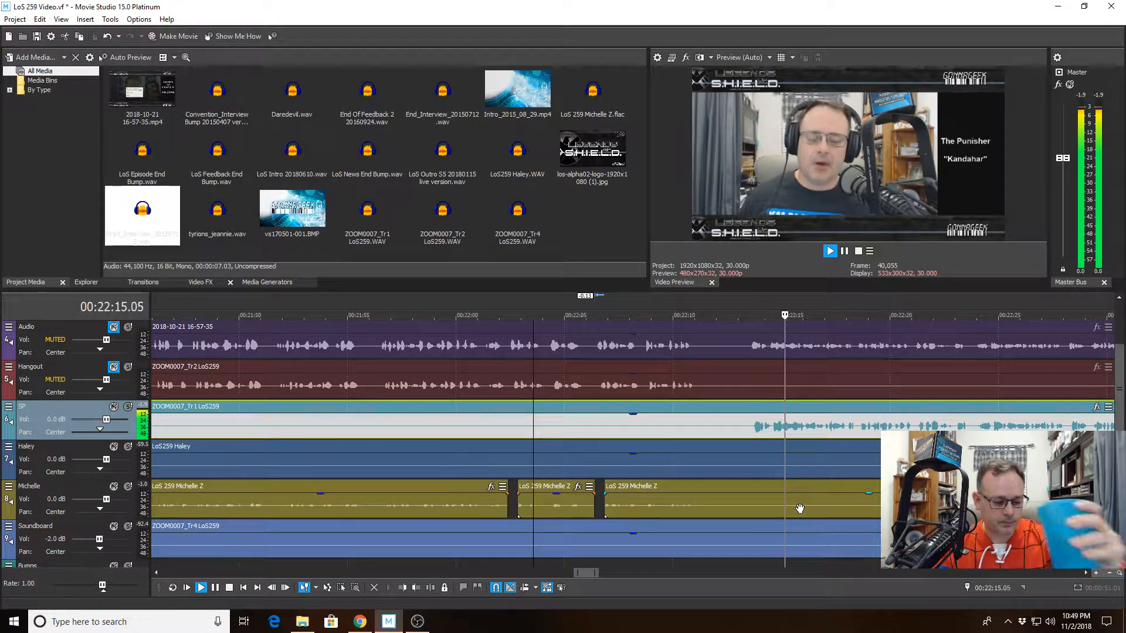
scroll(829, 437, "down", 3)
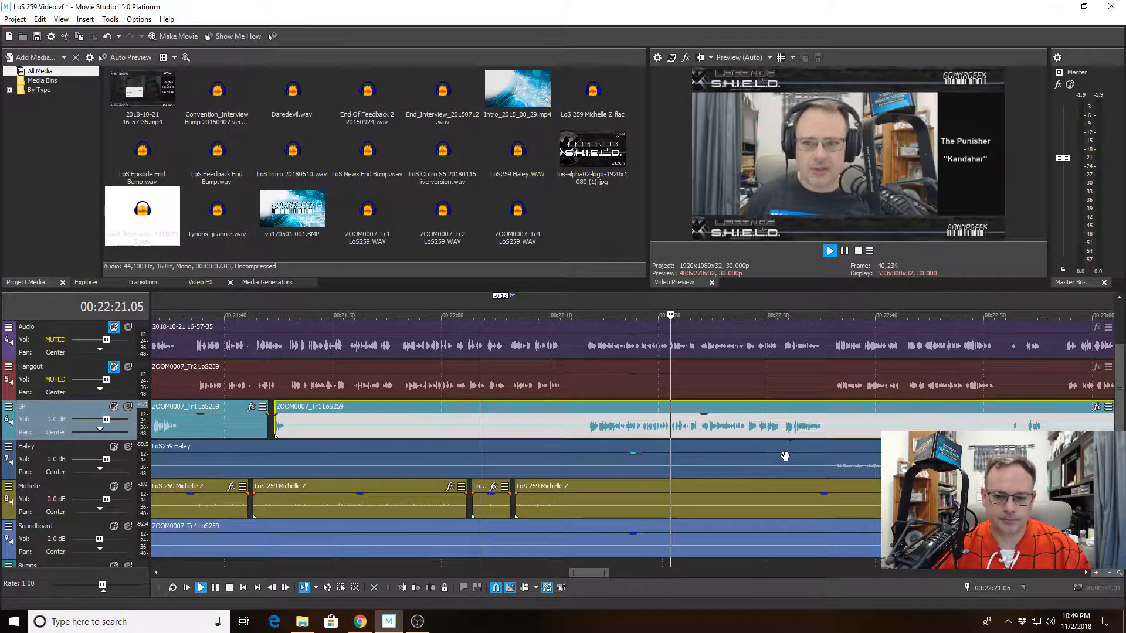
scroll(736, 498, "down", 10)
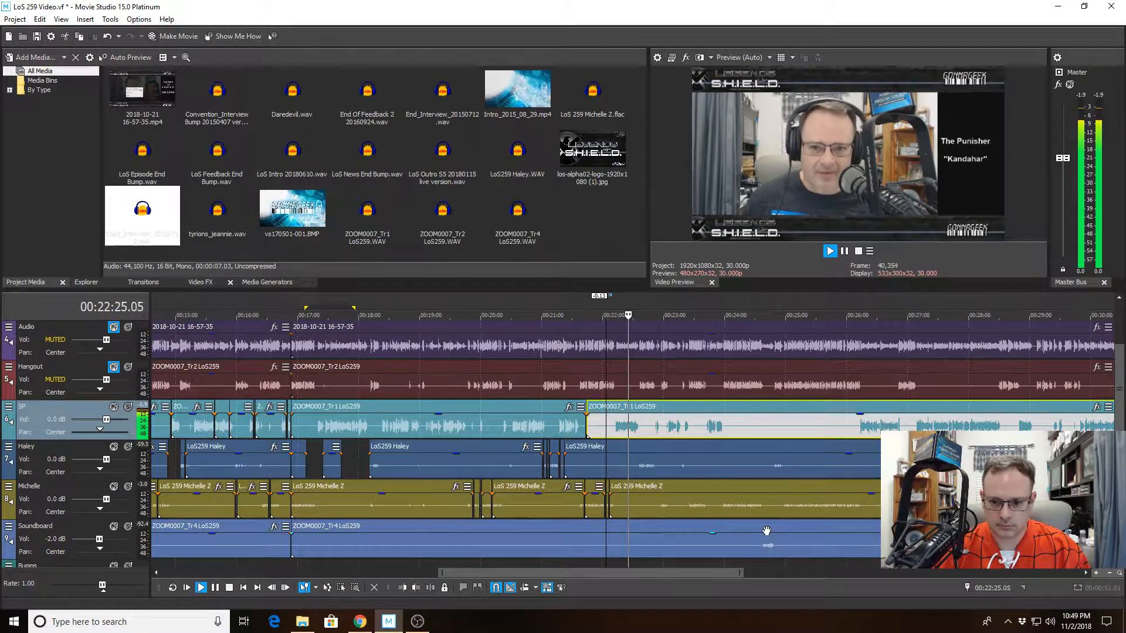
scroll(663, 514, "up", 10)
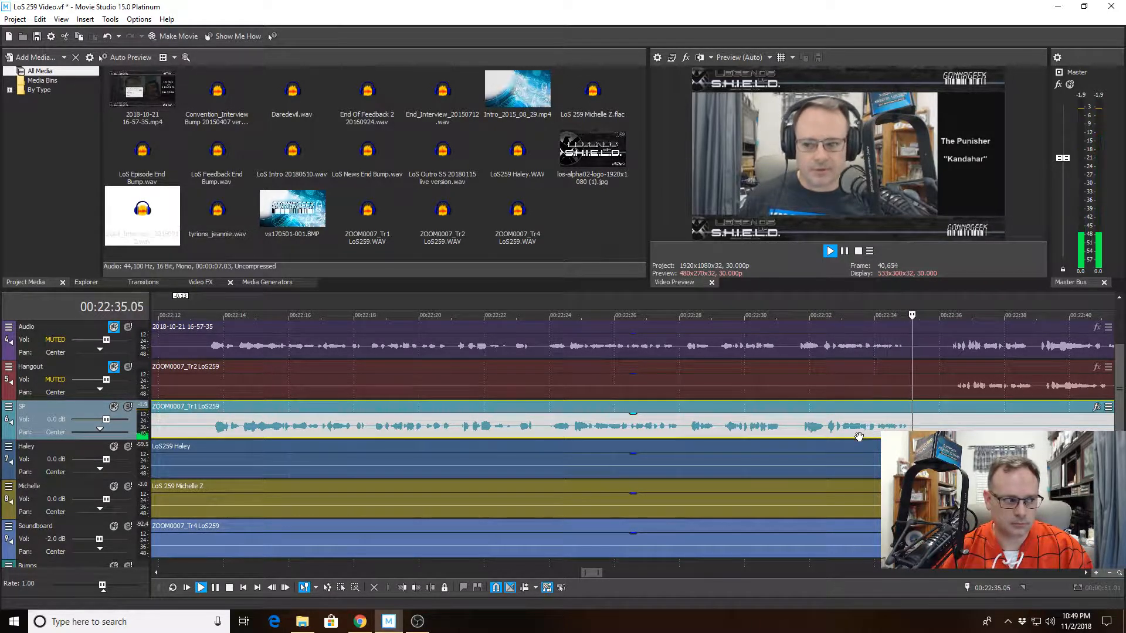
scroll(860, 430, "up", 1)
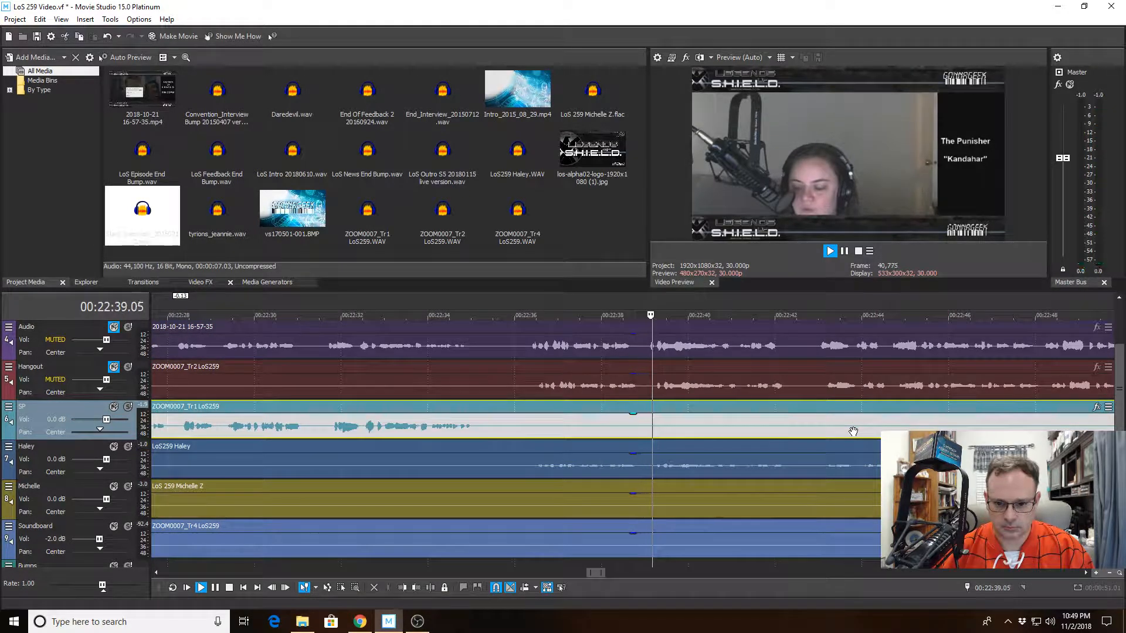
scroll(853, 431, "down", 1)
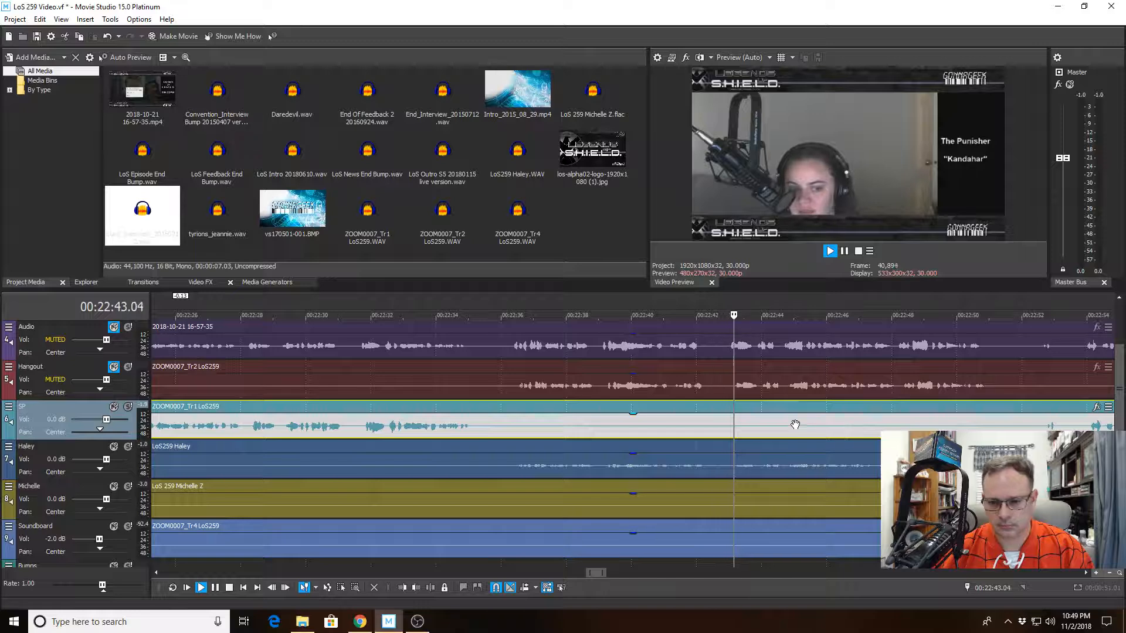
left_click(651, 382)
key("space")
scroll(629, 385, "down", 1)
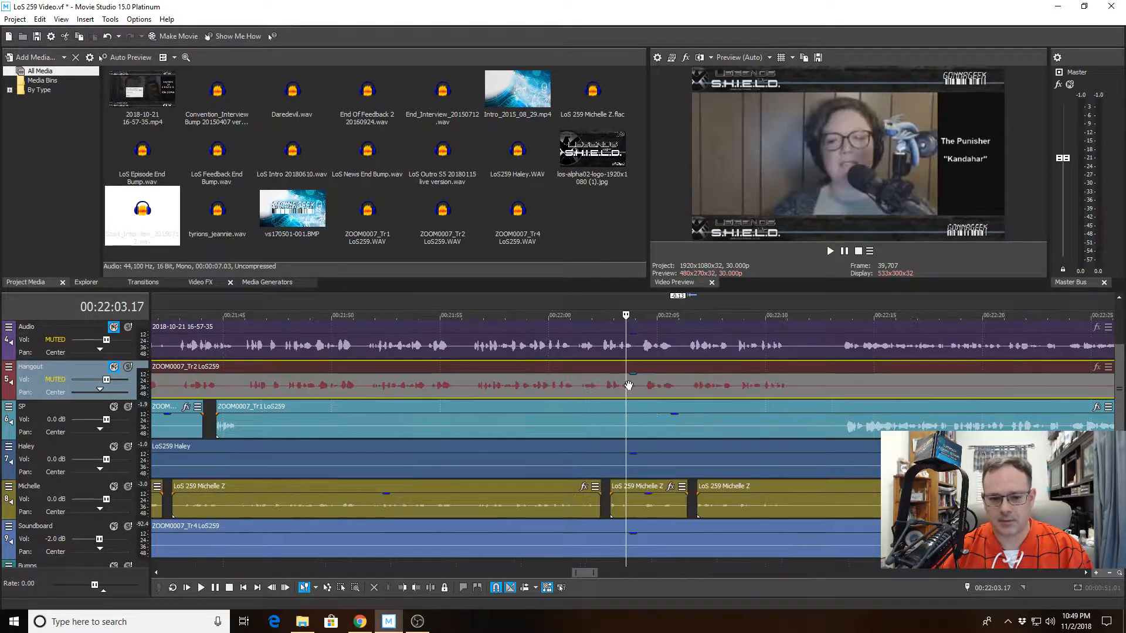
Set the cursor at 00:22:36.03 on the track 7 clip and briefly play the start of its next phrase
scroll(729, 431, "down", 1)
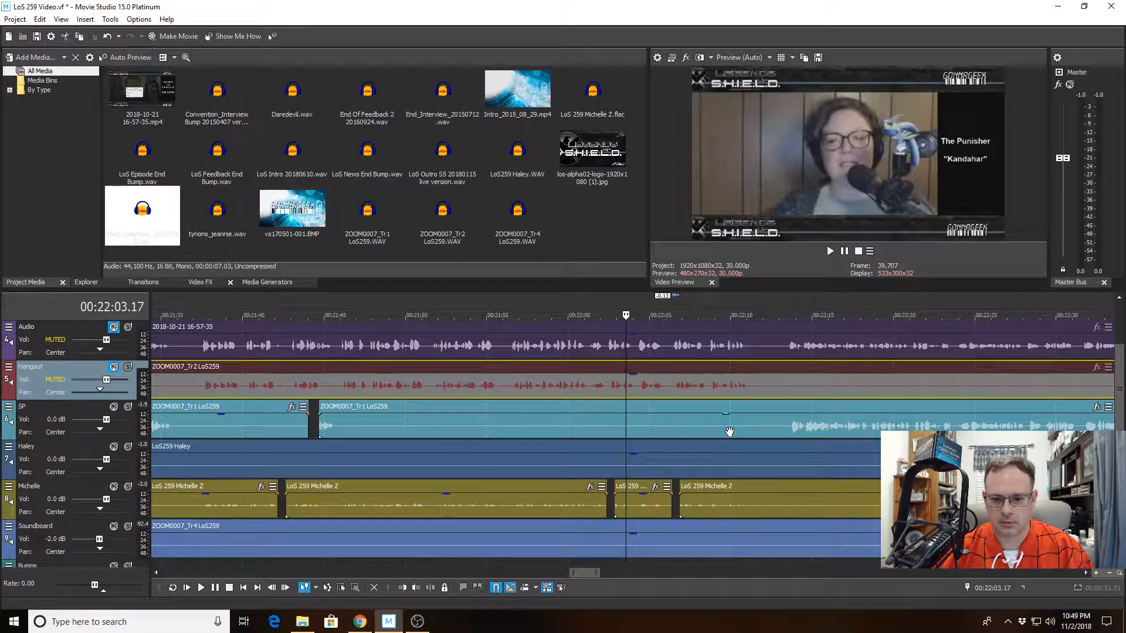
scroll(729, 431, "down", 1)
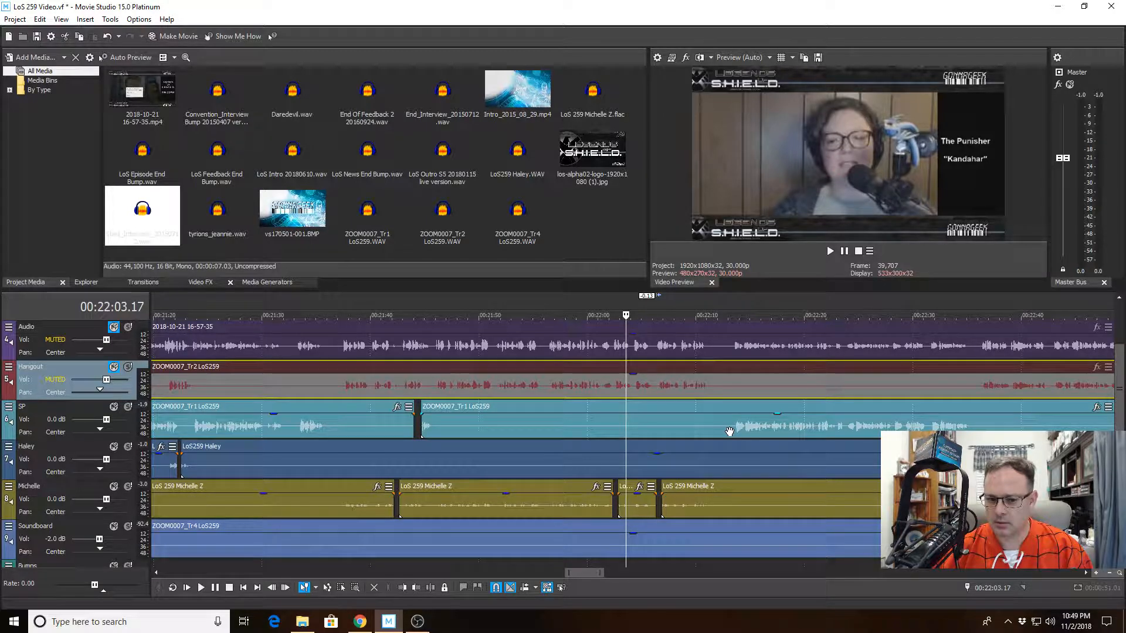
scroll(729, 431, "down", 2)
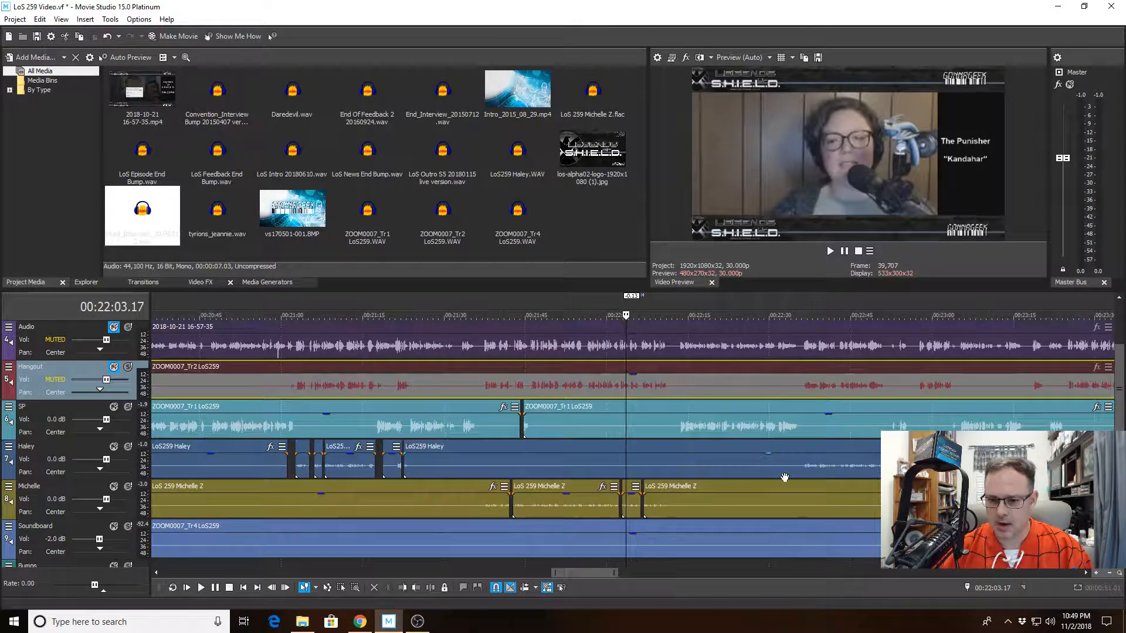
left_click(802, 461)
key("space")
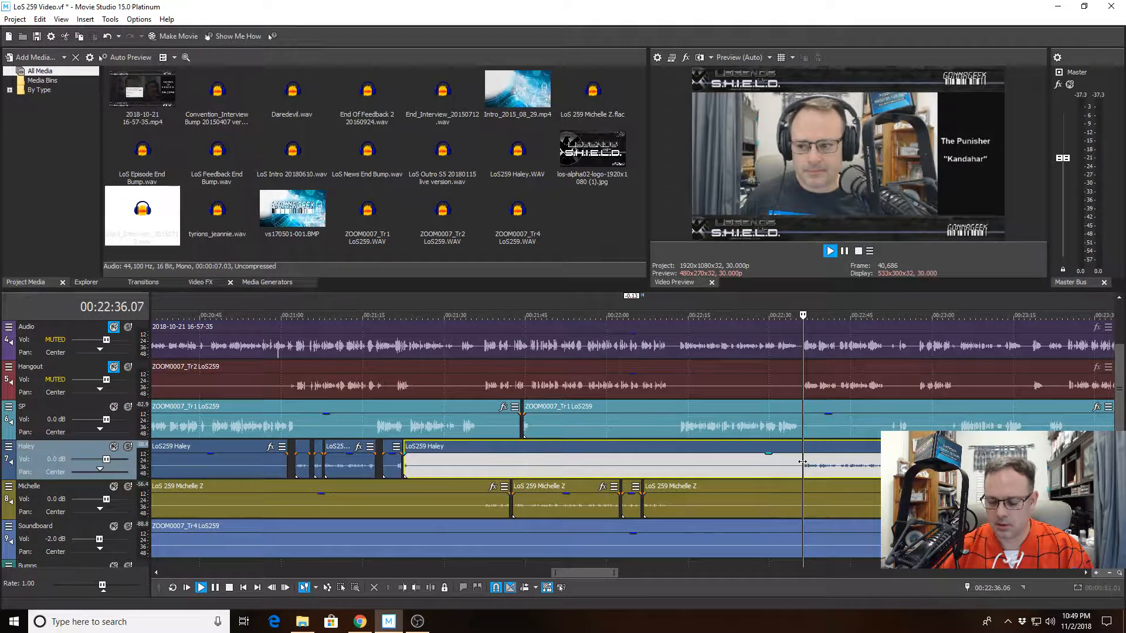
key("space")
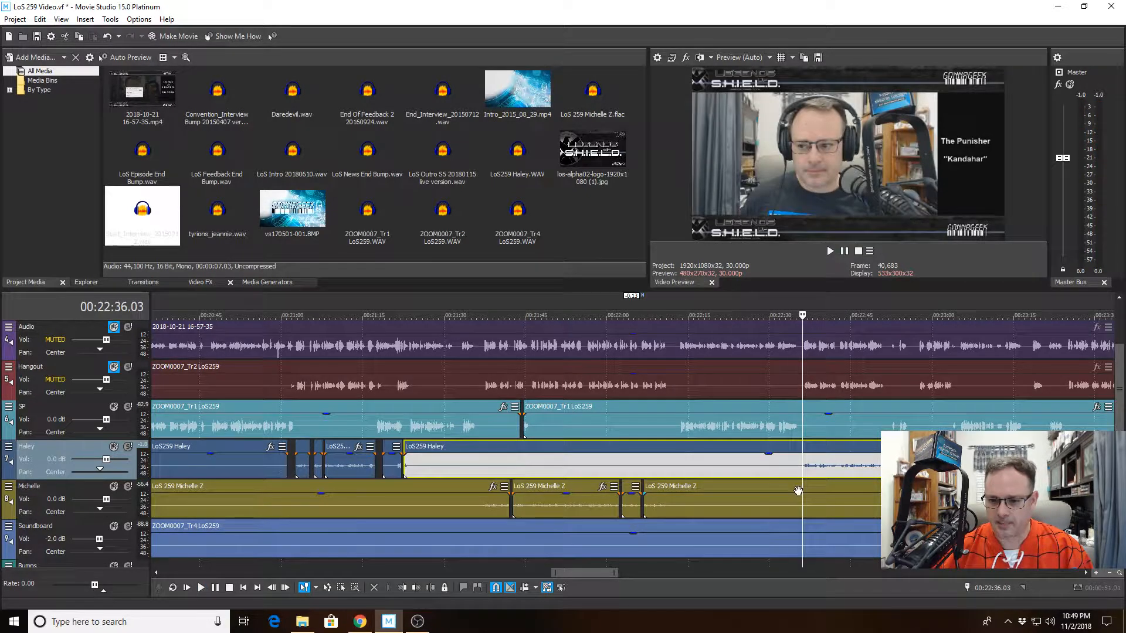
left_click_drag(797, 490, 810, 461)
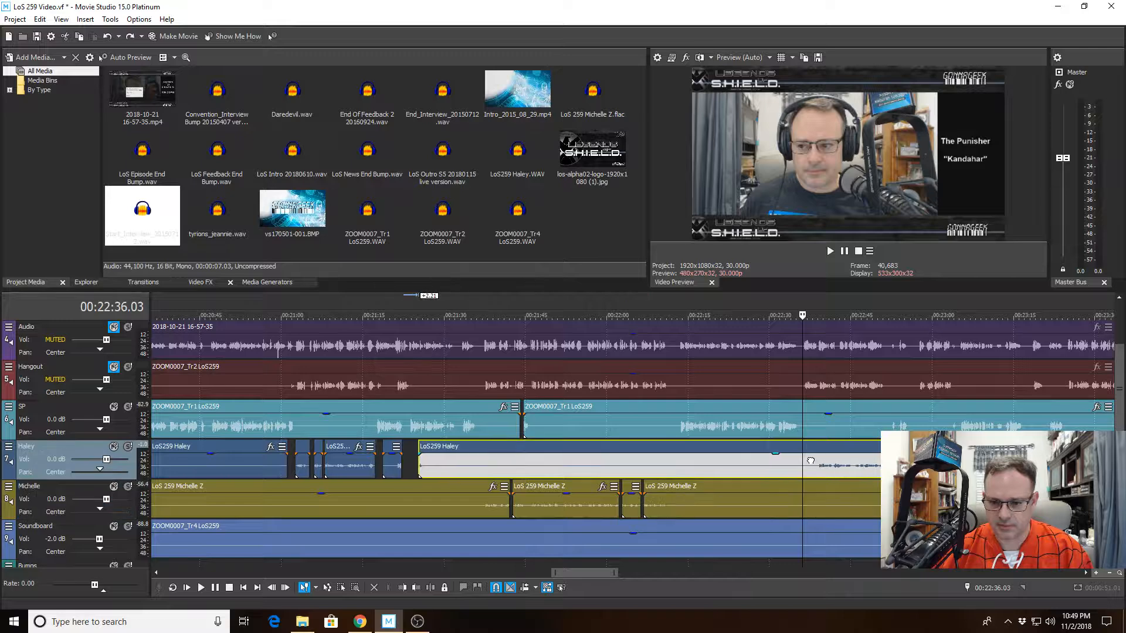
key("ctrl+z")
scroll(810, 461, "down", 3)
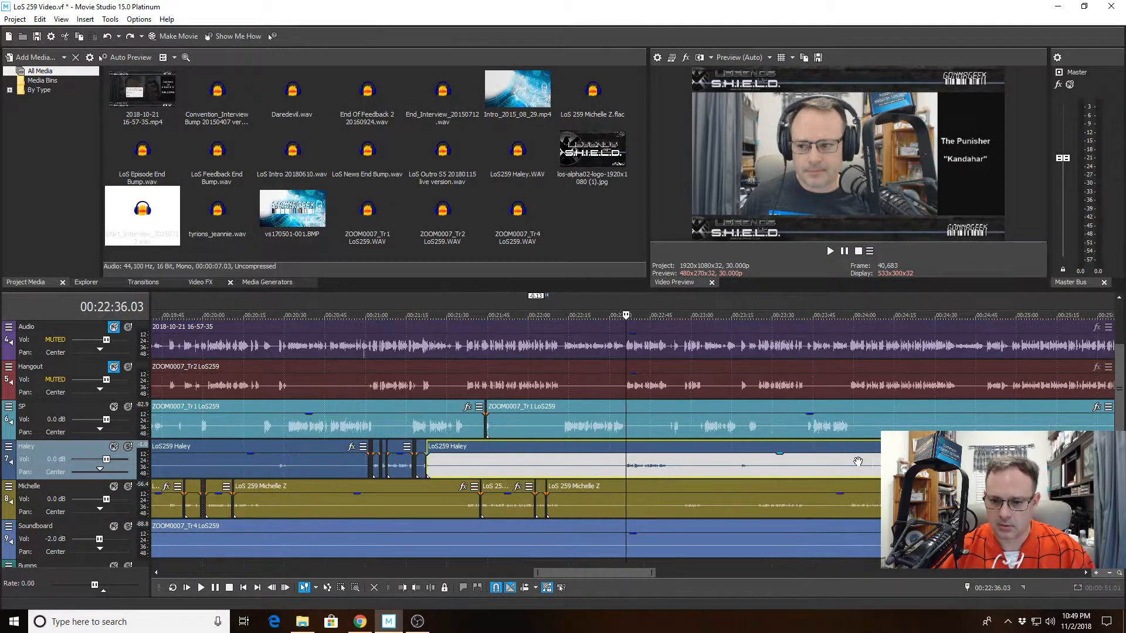
mouse_move(674, 467)
left_mouse_down()
mouse_move(671, 447)
mouse_move(666, 467)
left_mouse_up()
key("ctrl+z")
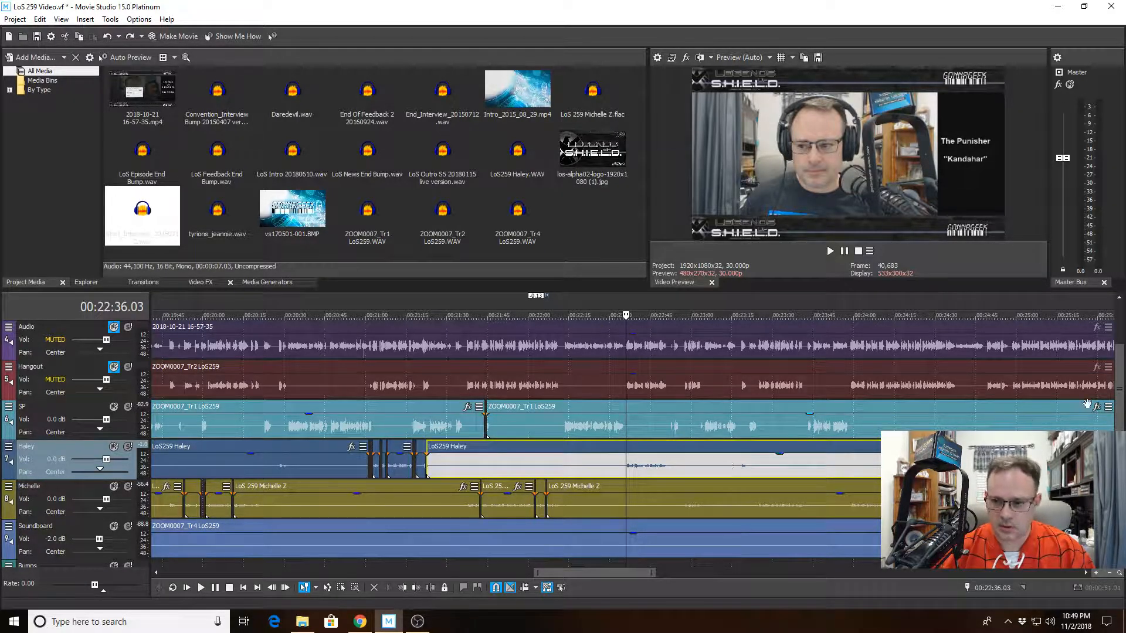
Mark the time range from 00:22:33.22 to 00:22:54.02 and play the audible tracks through it
scroll(1109, 417, "down", 1)
left_click(649, 538)
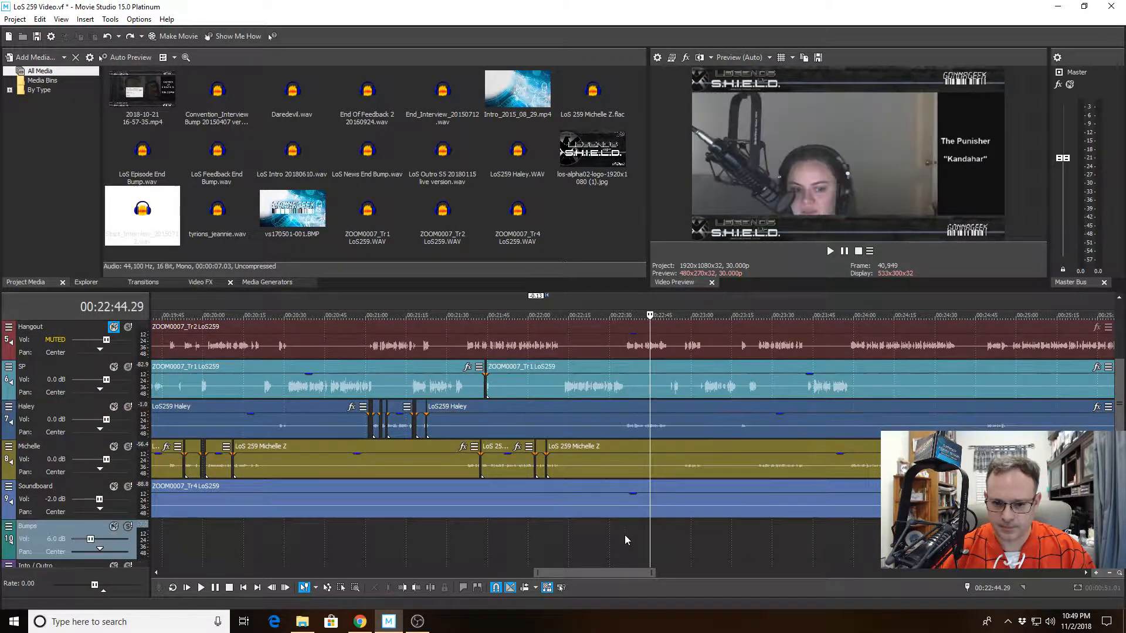
left_click_drag(620, 534, 674, 536)
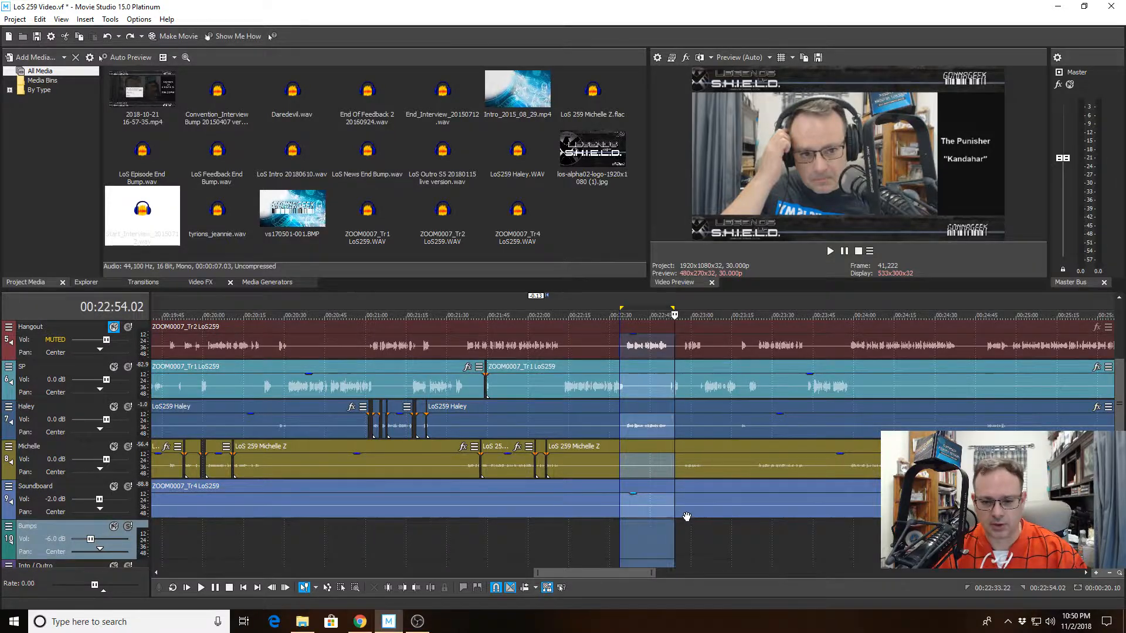
scroll(687, 516, "up", 5)
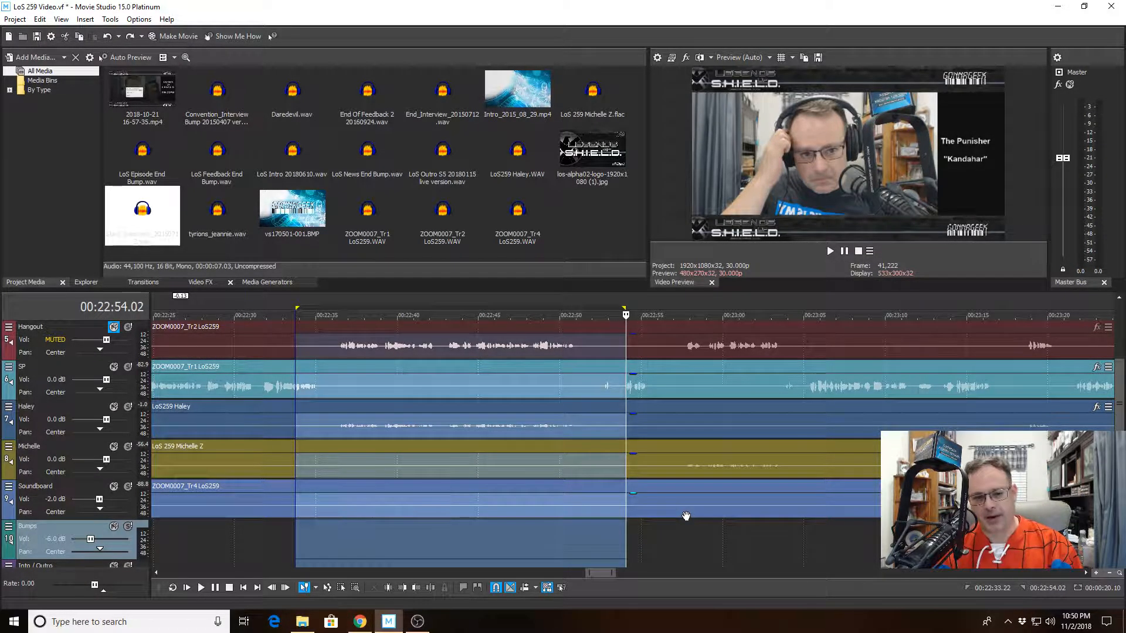
scroll(686, 513, "up", 2)
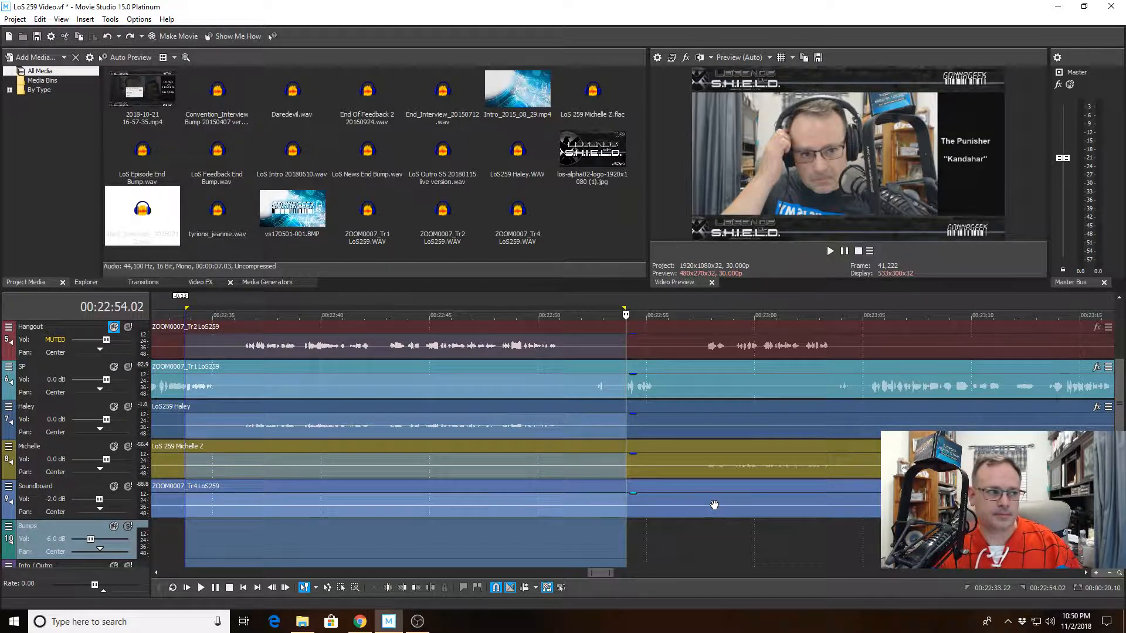
key("space")
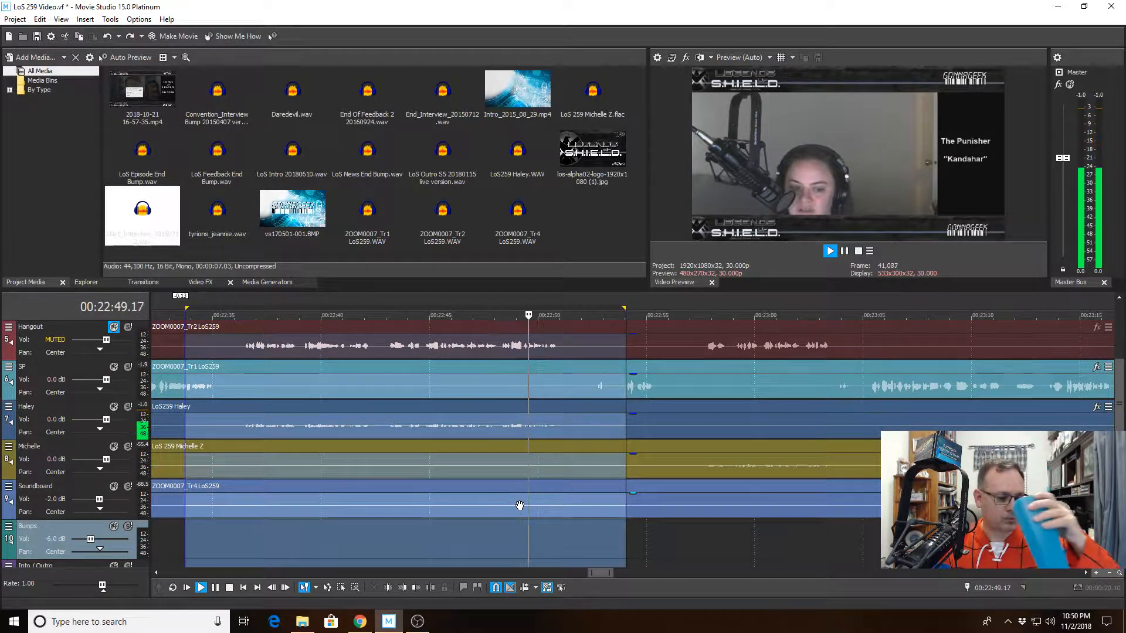
Play the audible tracks from 00:22:50.06 past 00:24:37 to check the speaker changes for noises, up to the soundboard audio on track 9
left_click(576, 426)
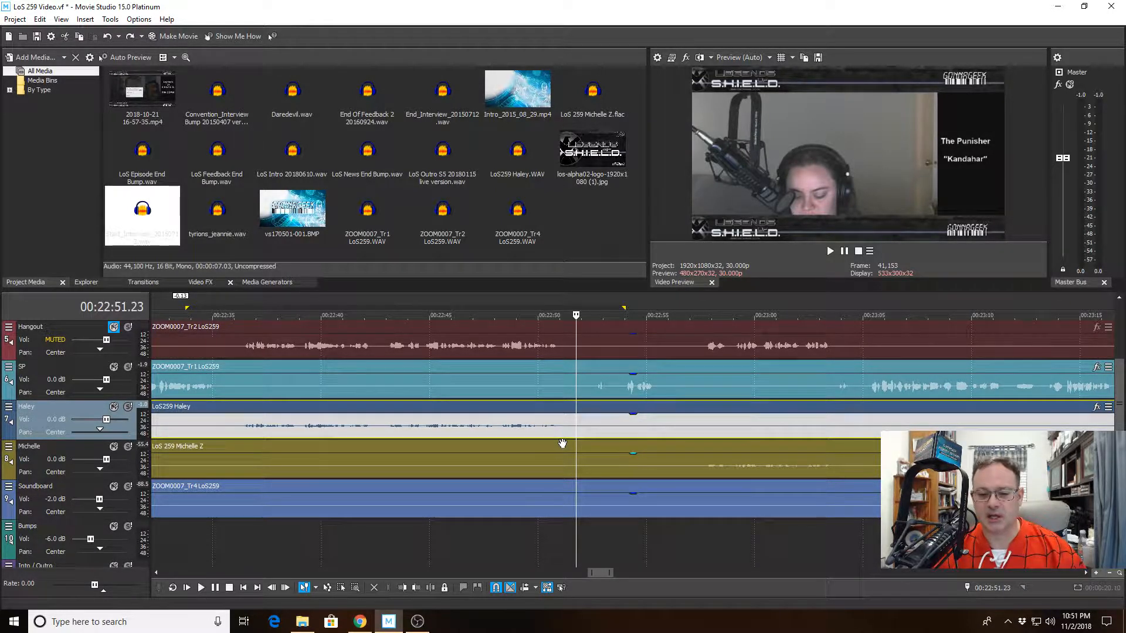
left_click(541, 368)
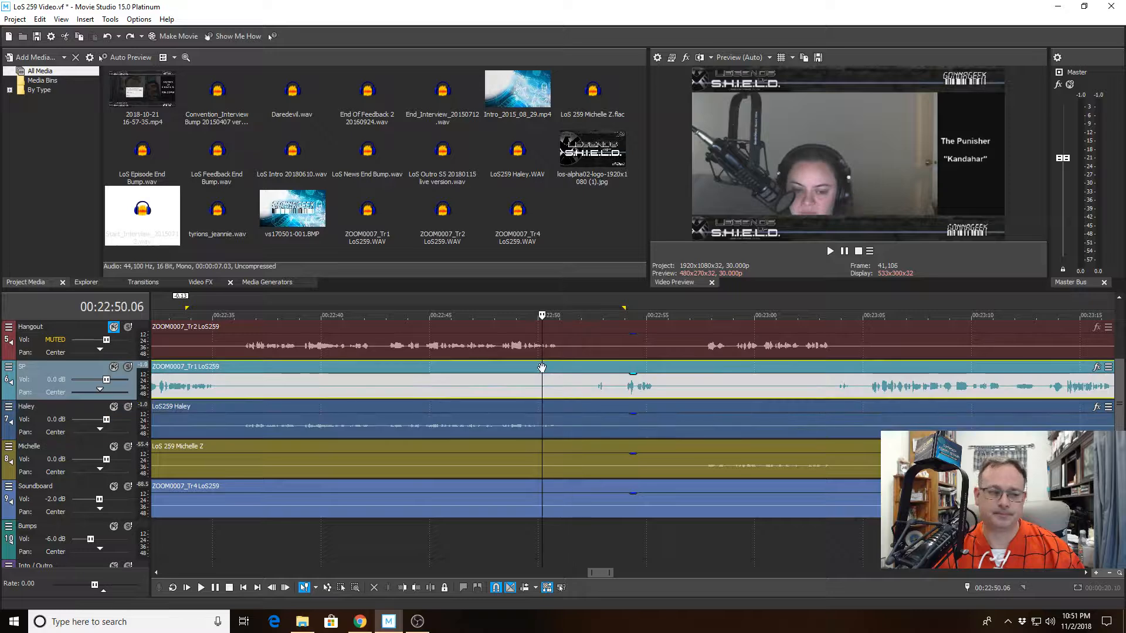
key("space")
scroll(494, 358, "down", 1)
scroll(495, 358, "down", 1)
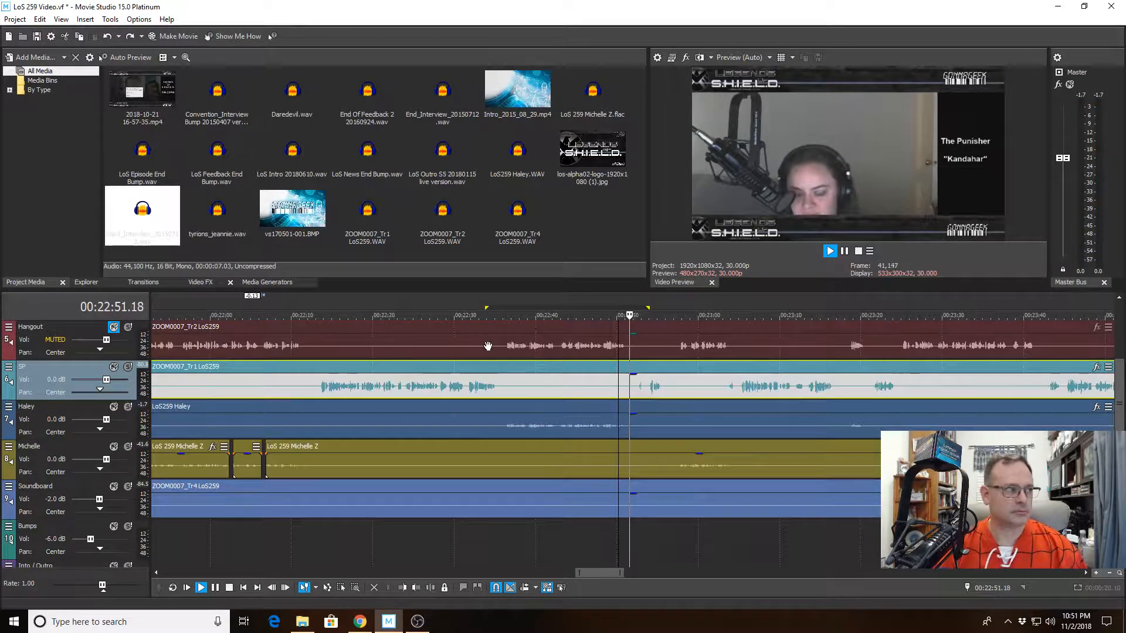
scroll(560, 356, "up", 2)
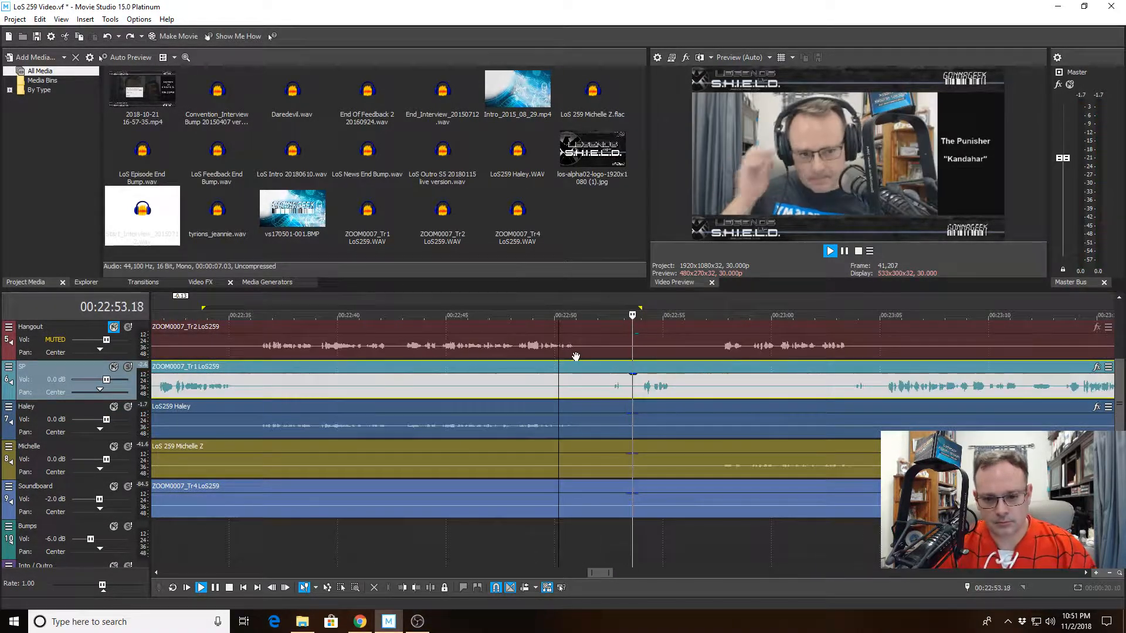
scroll(572, 343, "down", 2)
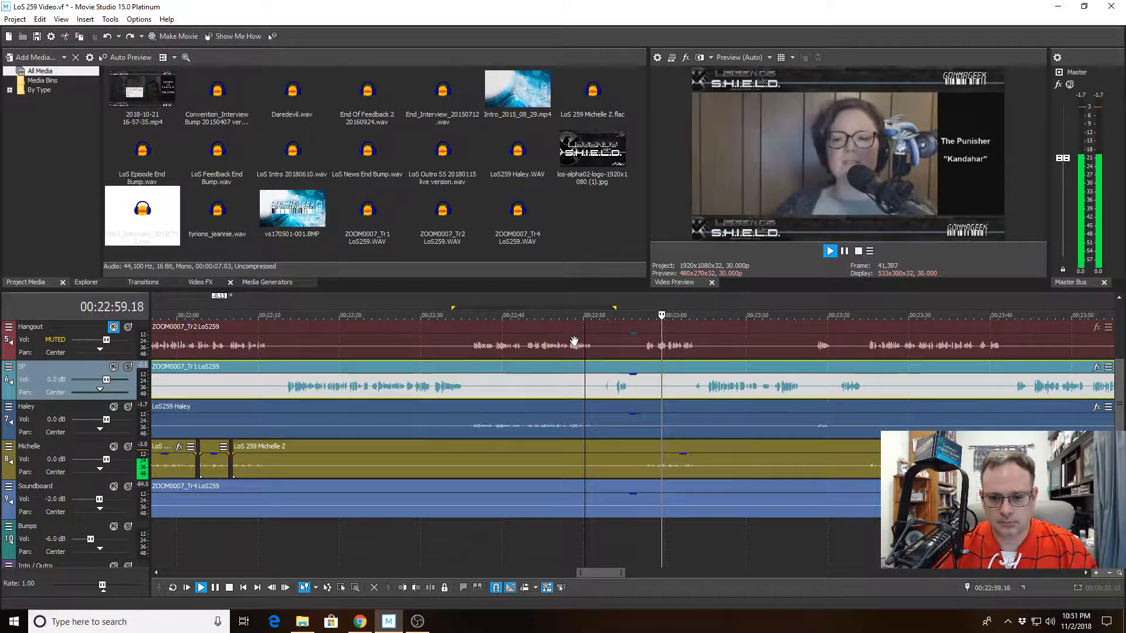
scroll(708, 363, "up", 5)
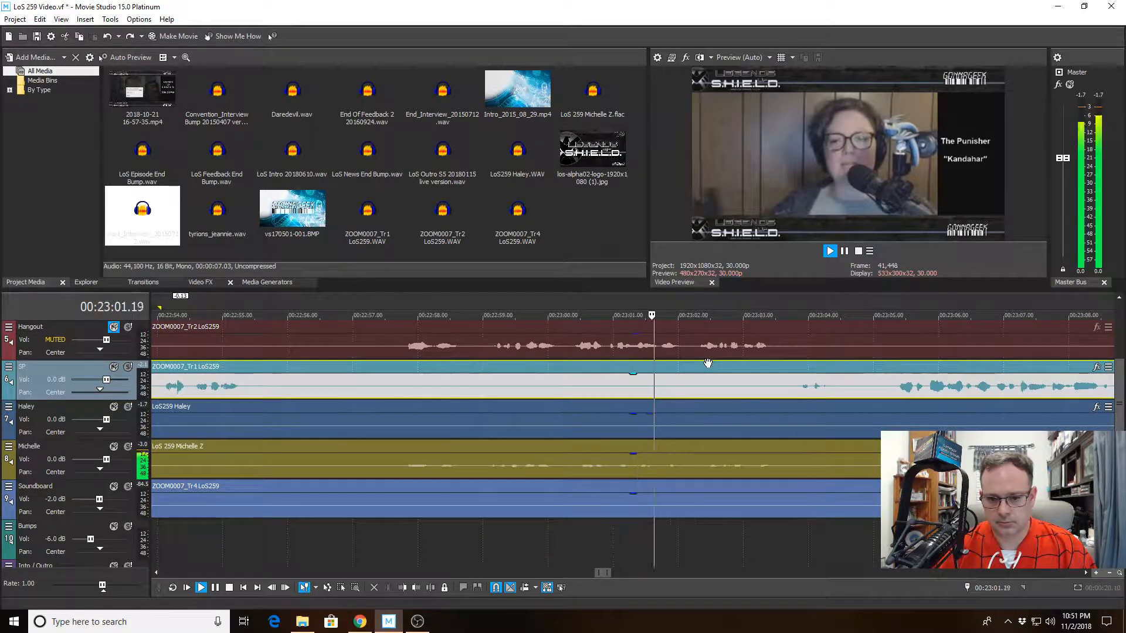
scroll(707, 364, "down", 2)
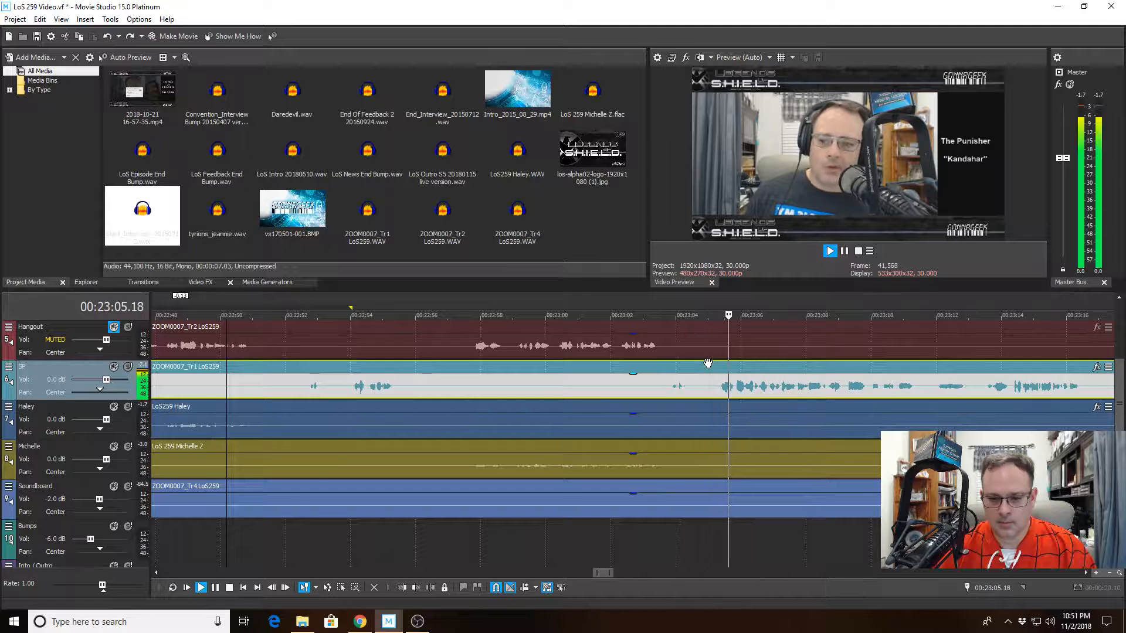
scroll(708, 363, "down", 1)
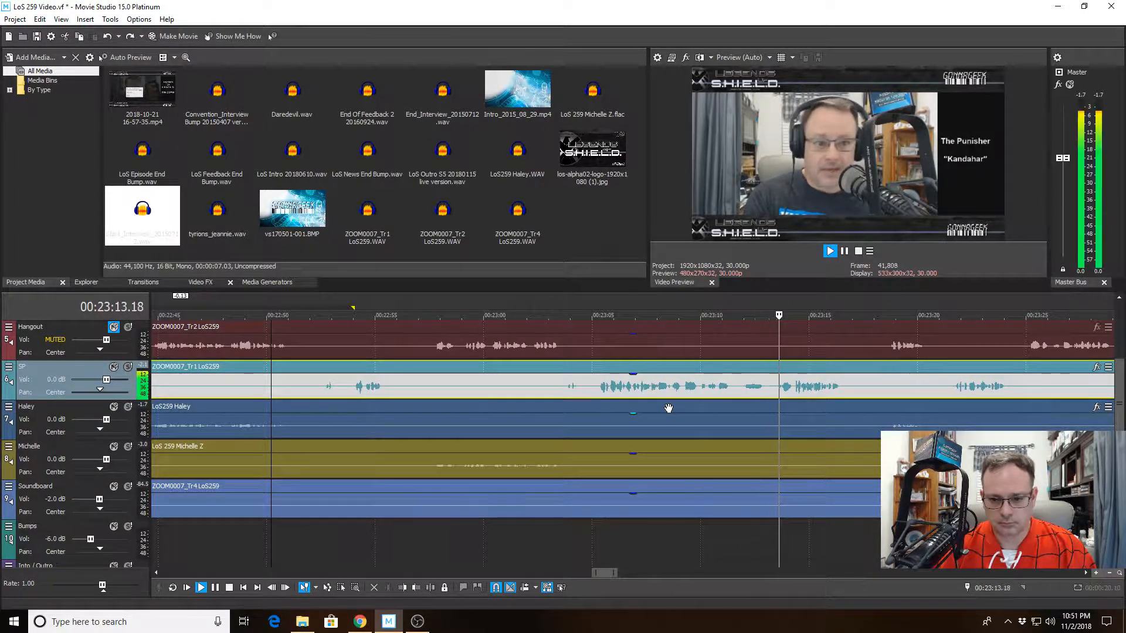
scroll(711, 377, "down", 2)
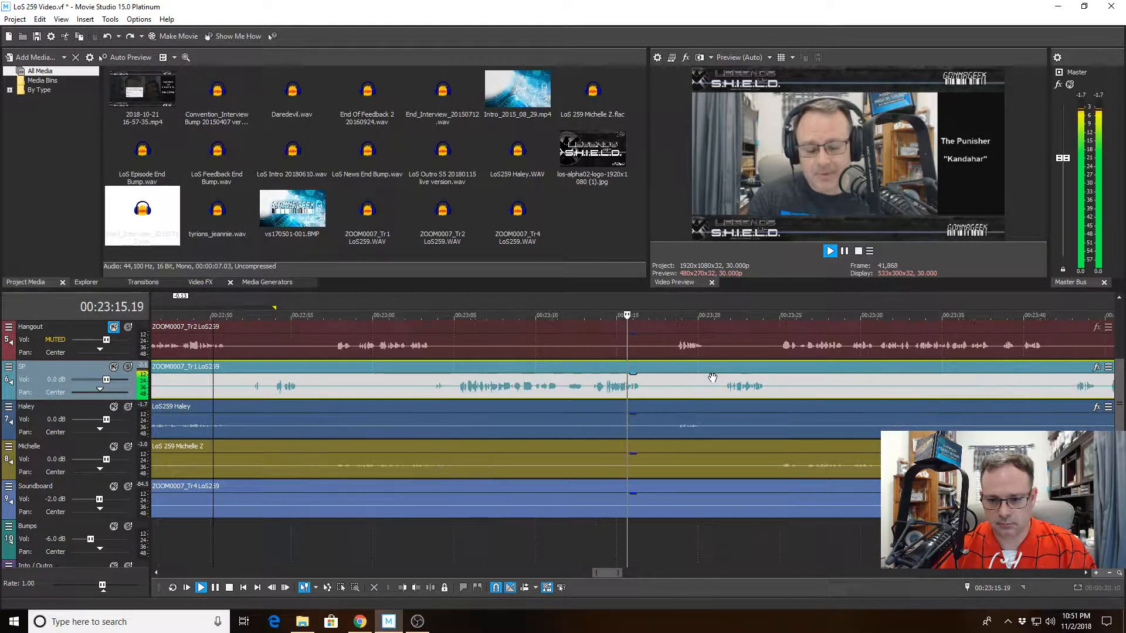
scroll(713, 377, "down", 2)
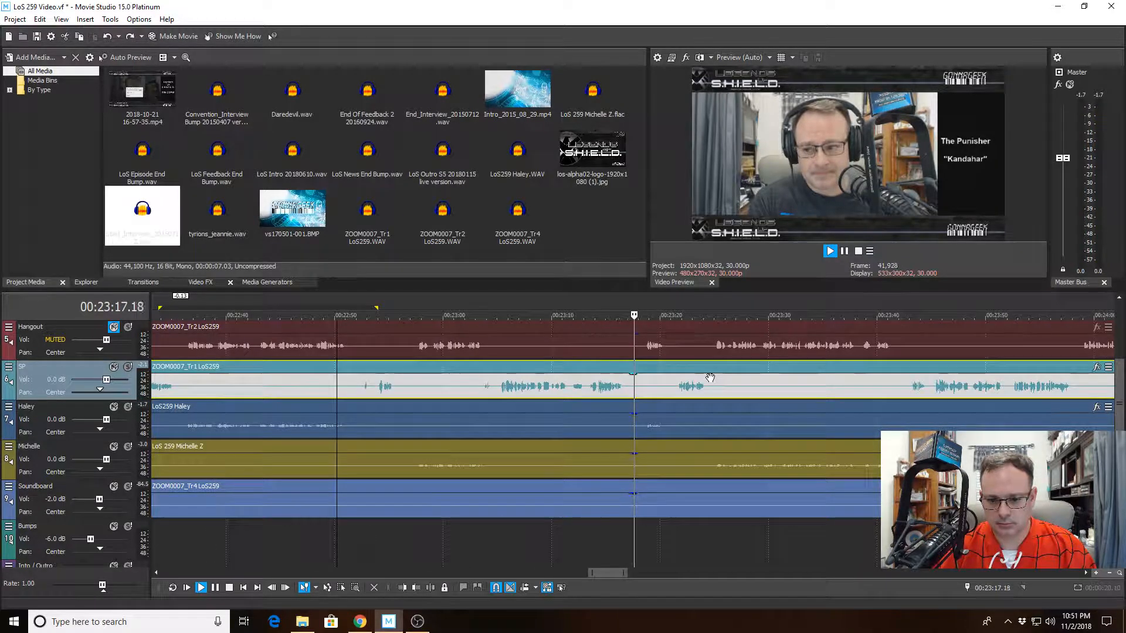
scroll(710, 377, "down", 3)
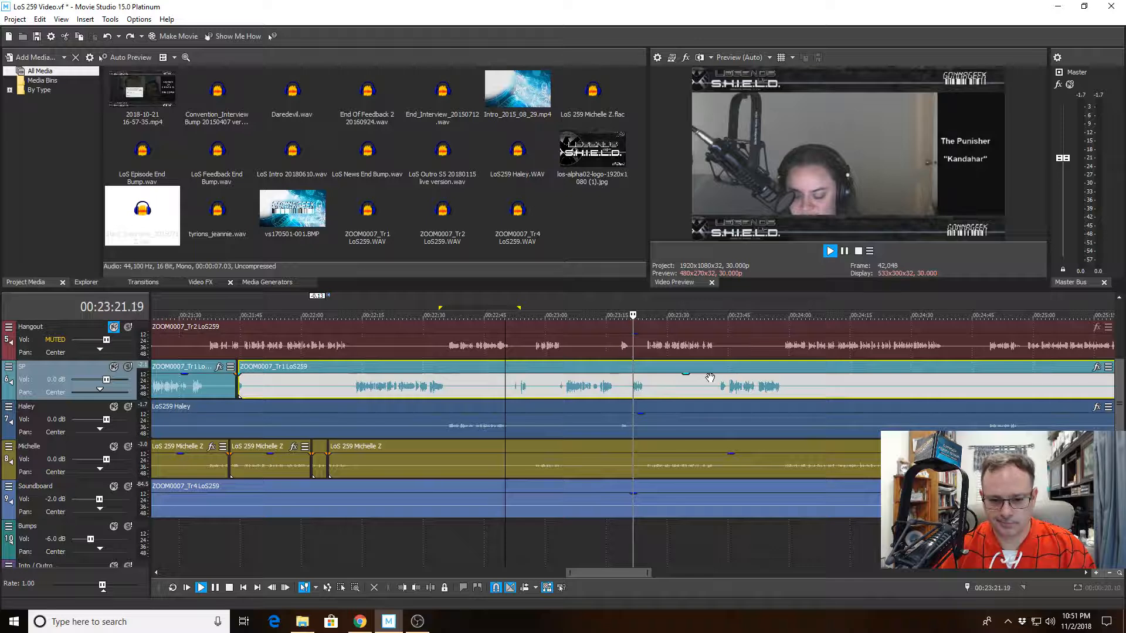
scroll(710, 378, "up", 5)
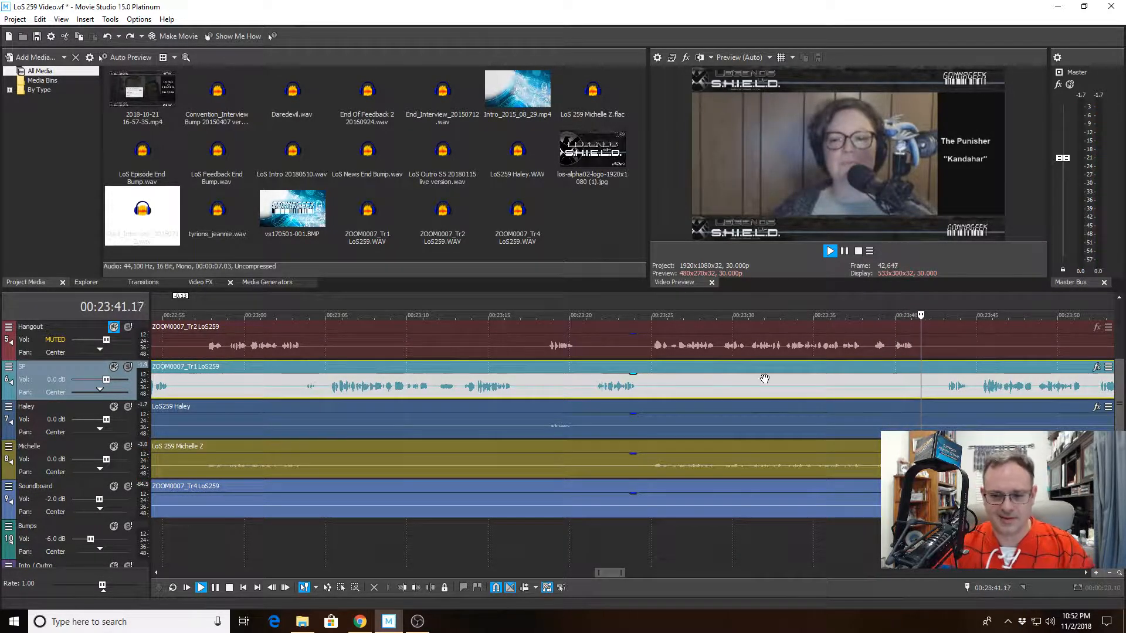
scroll(787, 382, "up", 1)
scroll(785, 384, "down", 2)
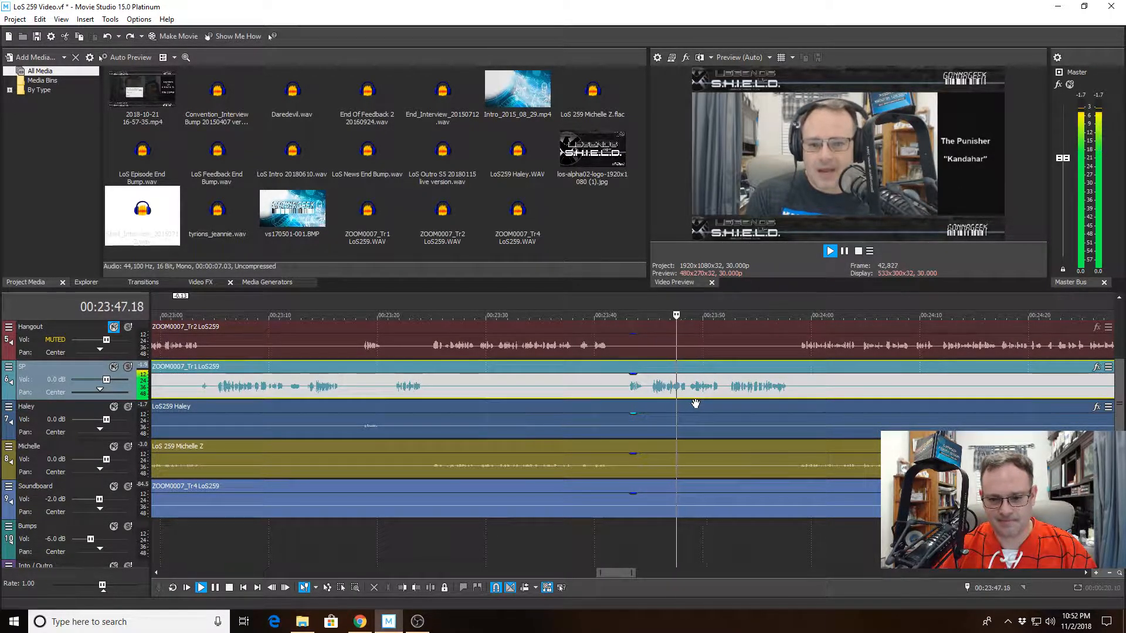
scroll(695, 404, "down", 1)
scroll(696, 404, "down", 1)
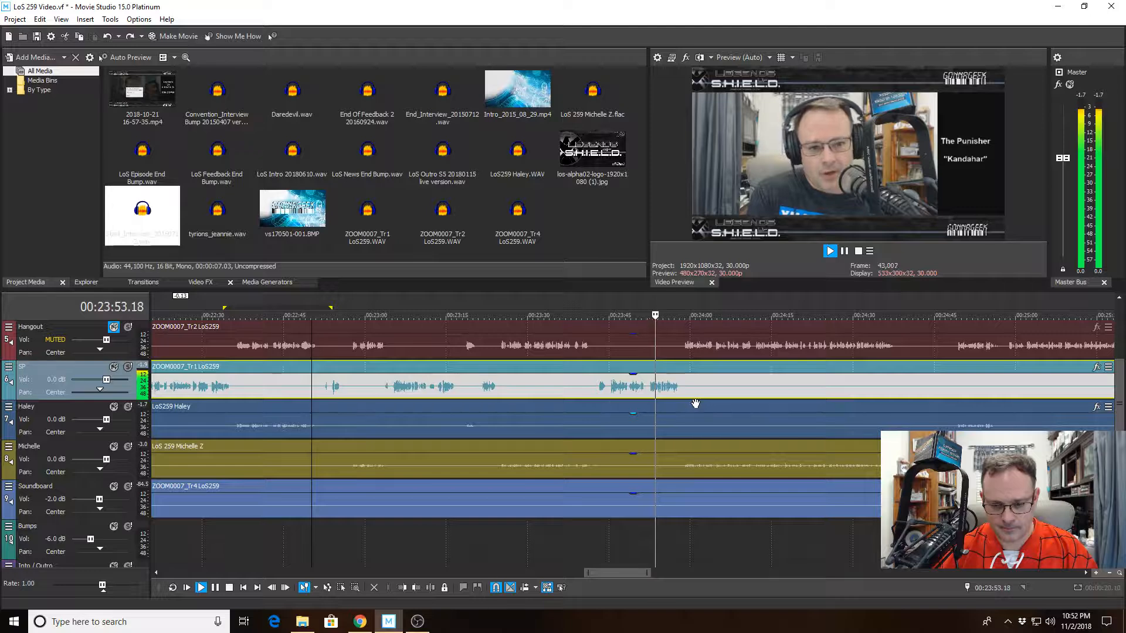
scroll(695, 403, "down", 1)
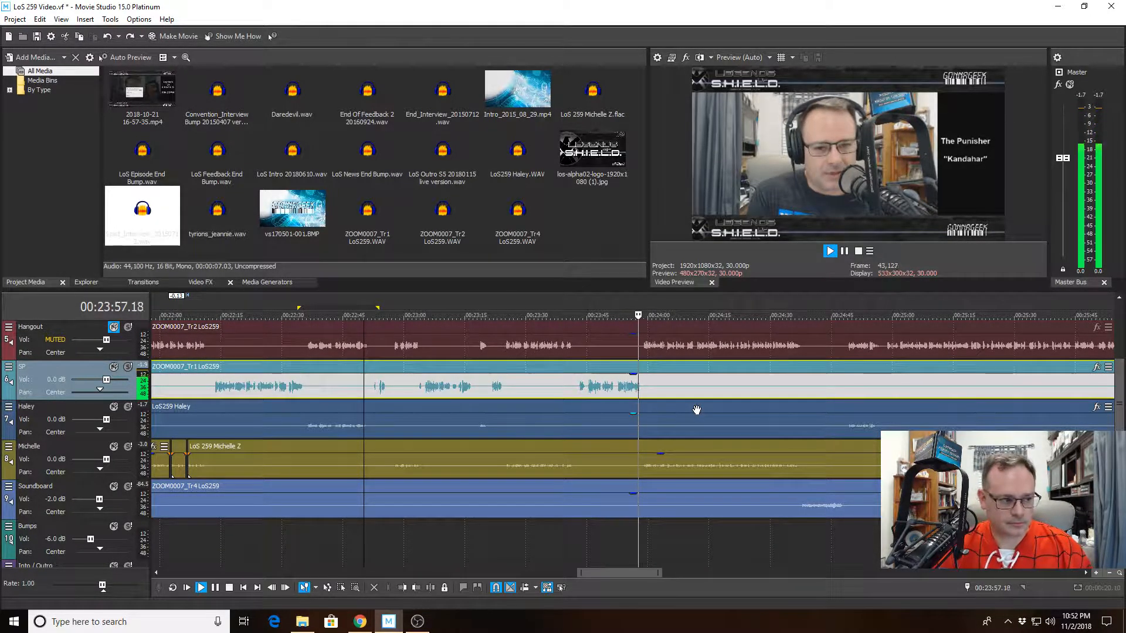
scroll(696, 409, "up", 4)
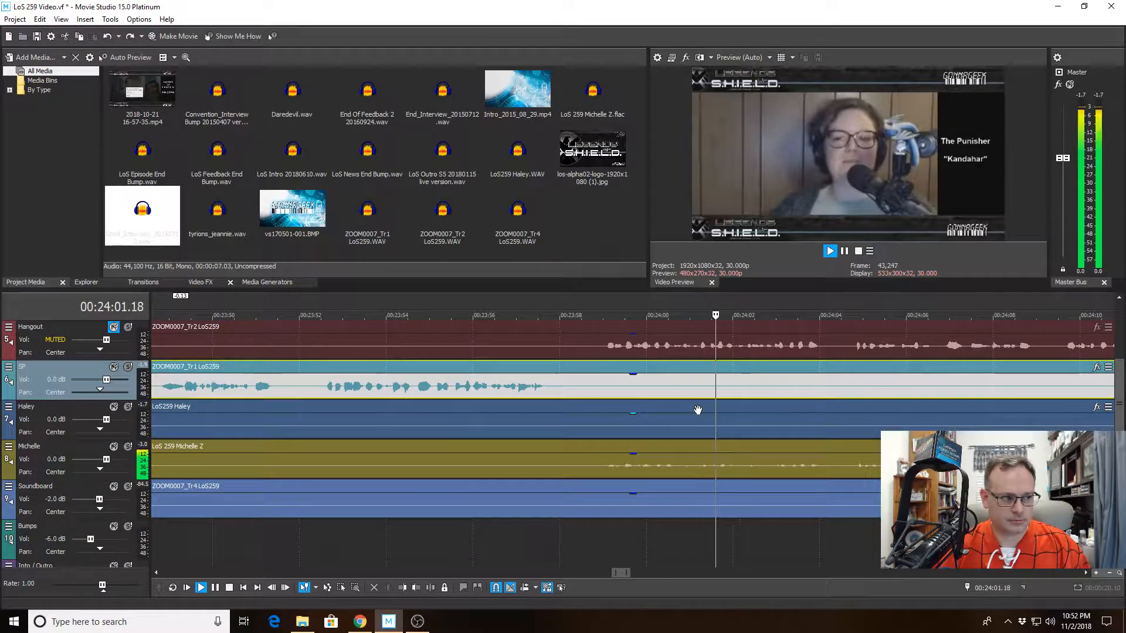
scroll(697, 409, "down", 1)
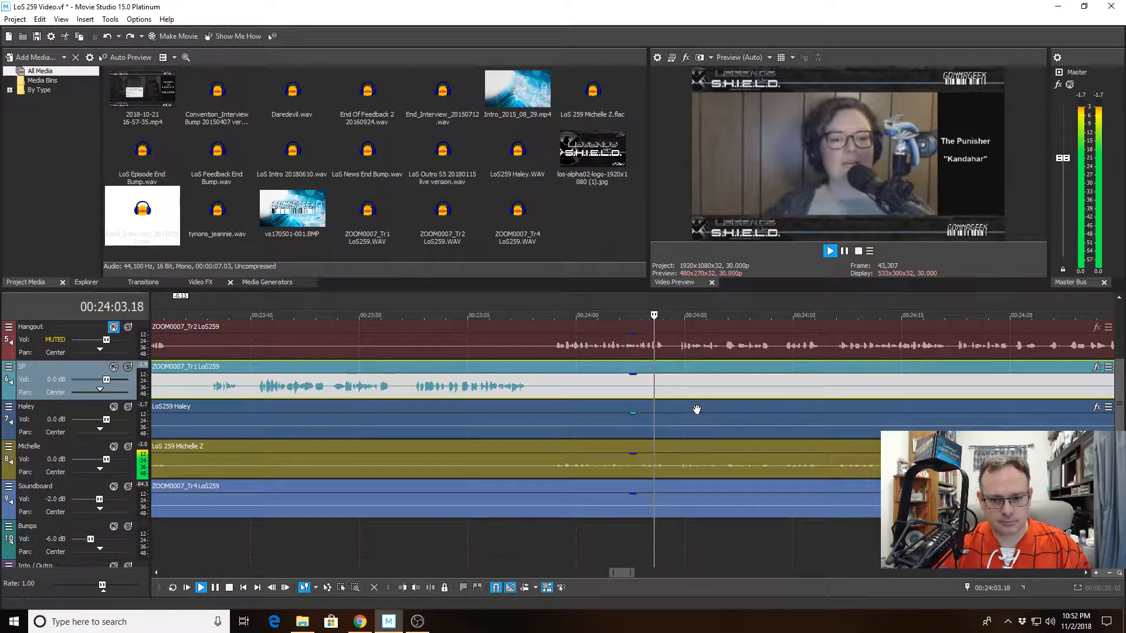
scroll(696, 409, "down", 1)
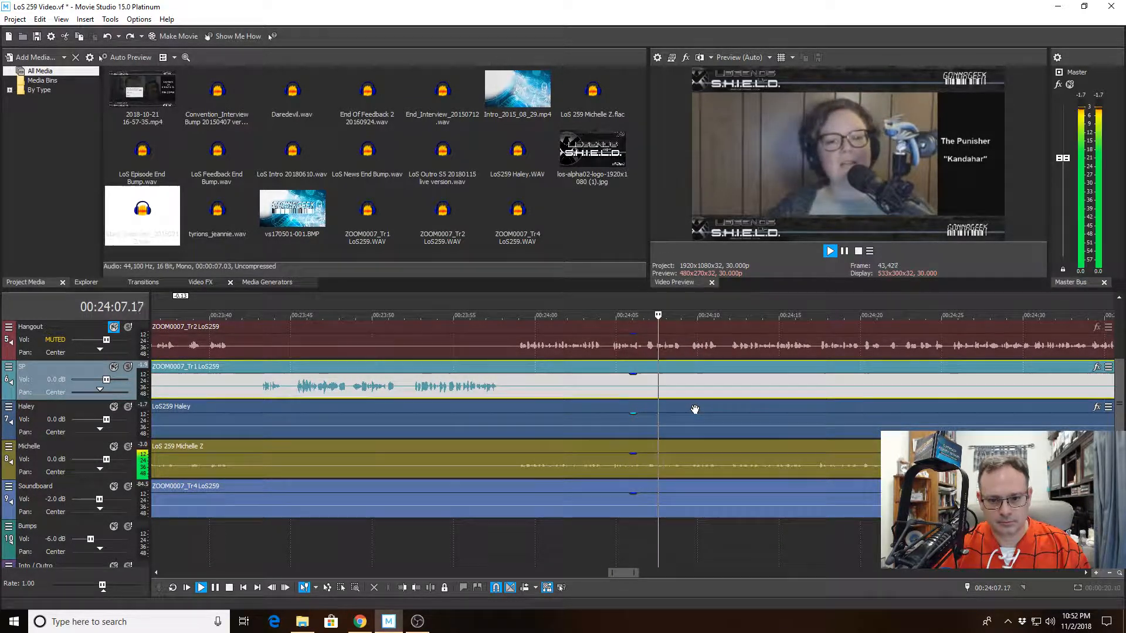
scroll(695, 409, "down", 1)
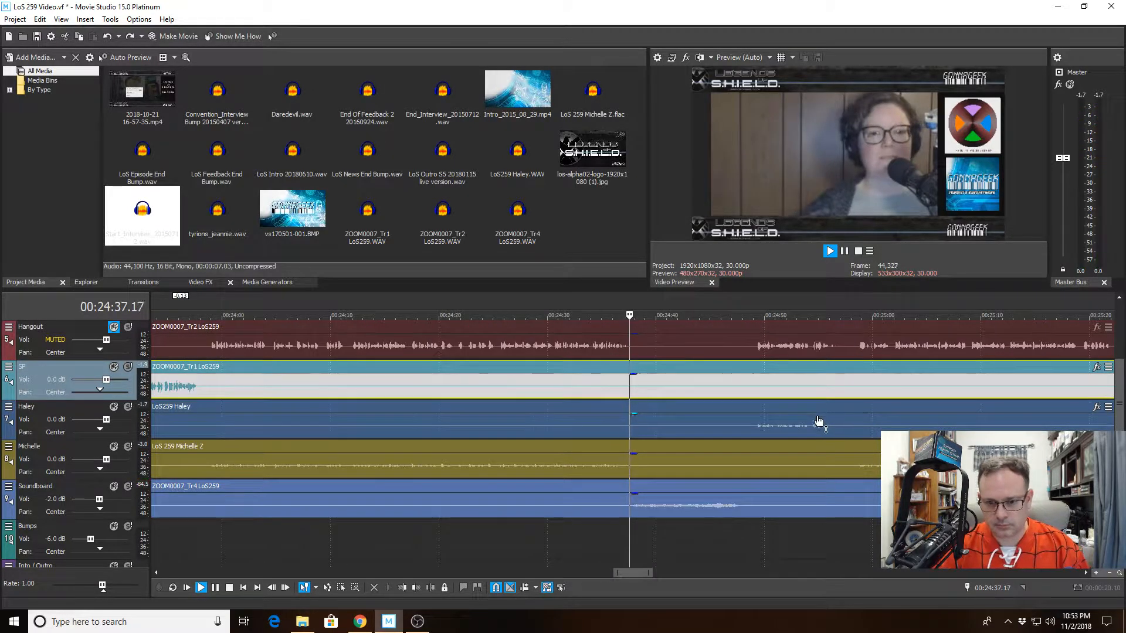
scroll(817, 419, "up", 3)
key("space")
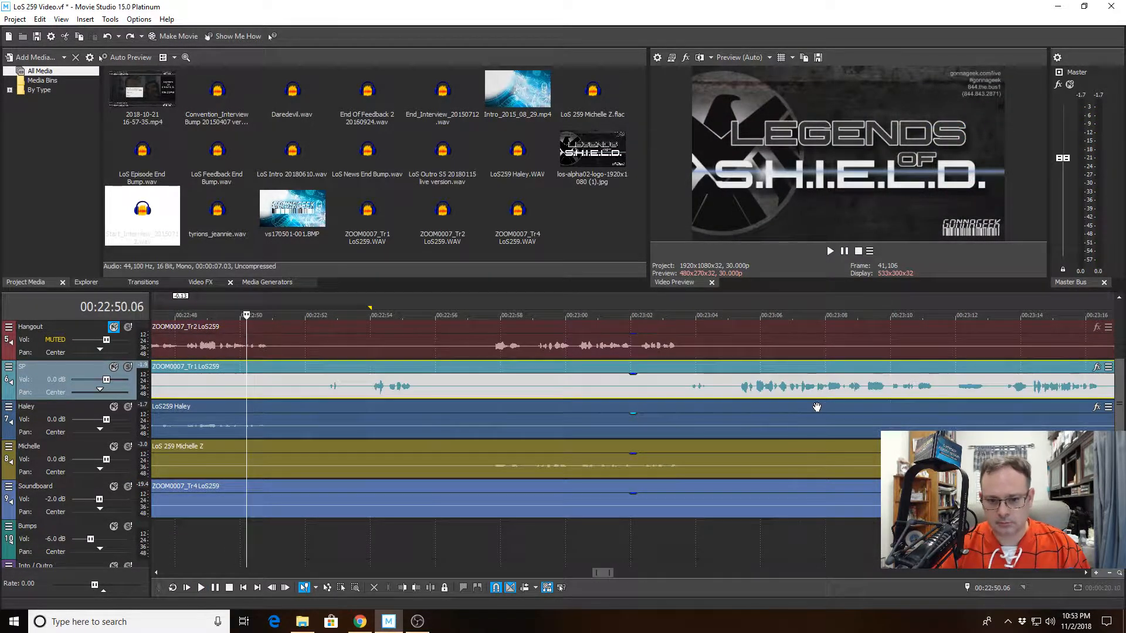
Play the audible tracks from 00:24:36.00 and set the cursor at 00:24:37.14, just before the soundboard audio on track 9
scroll(812, 413, "down", 5)
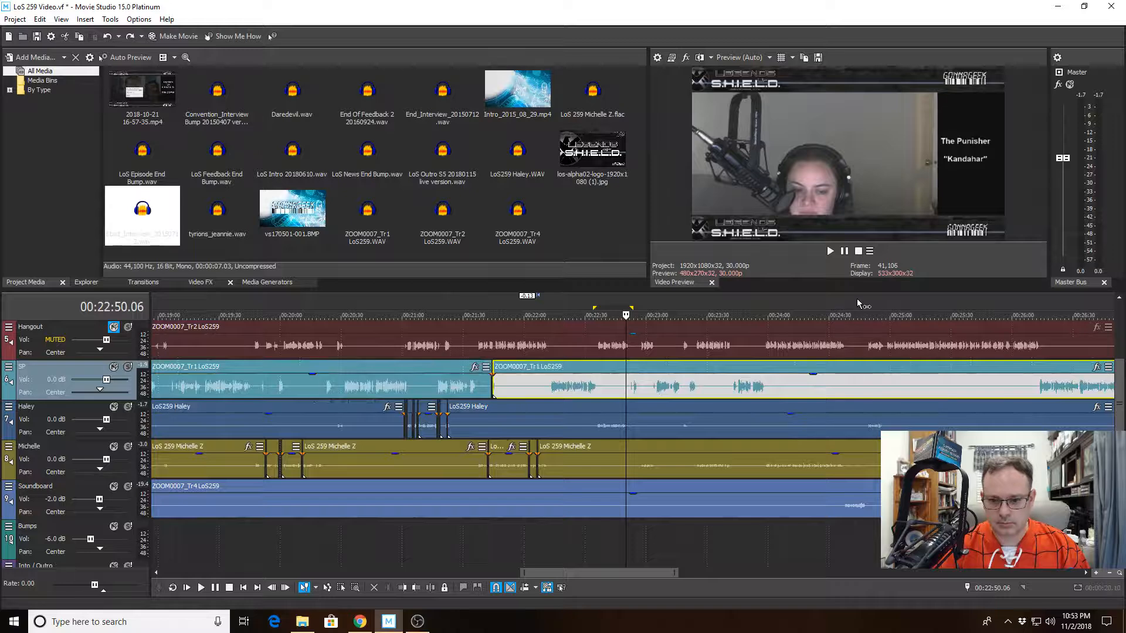
left_click(849, 316)
scroll(831, 327, "up", 4)
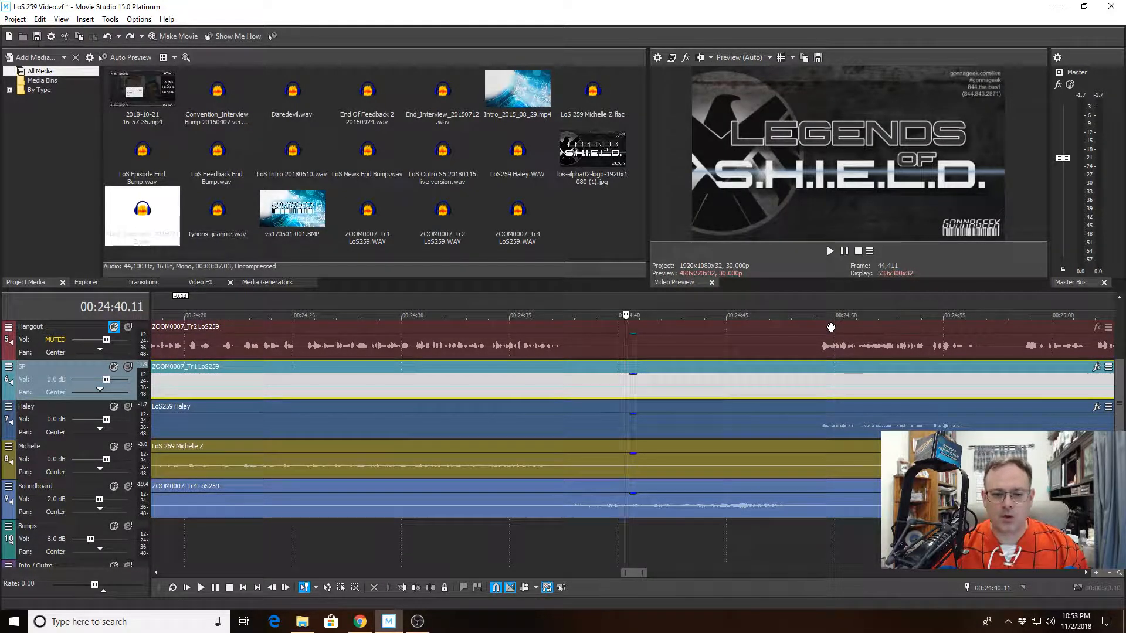
left_click(564, 409)
left_click(542, 408)
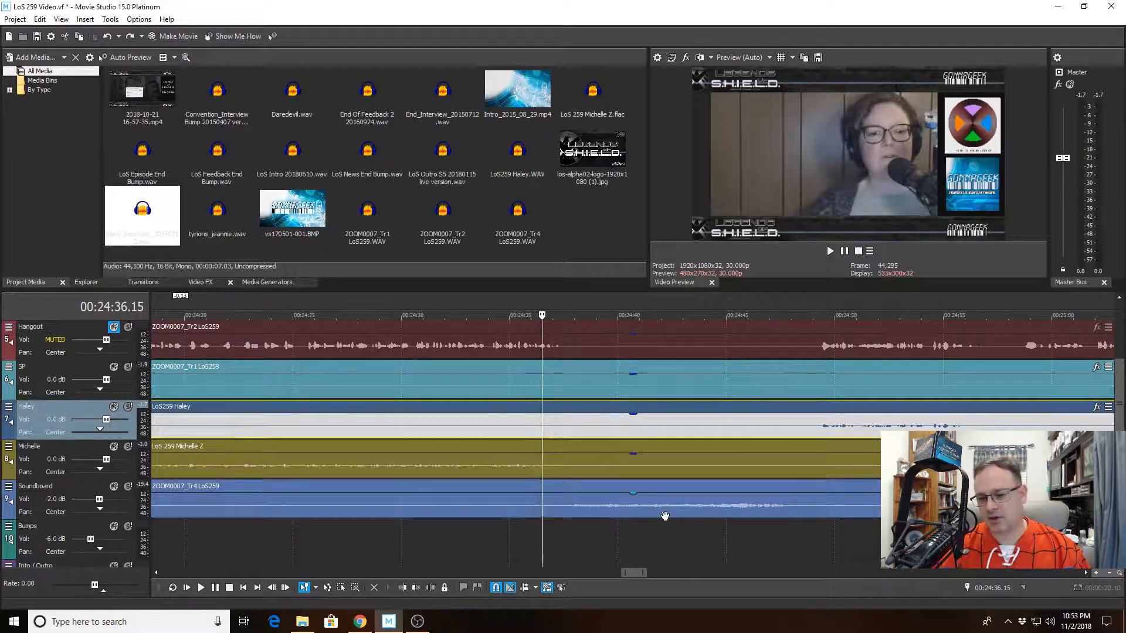
left_click(530, 406)
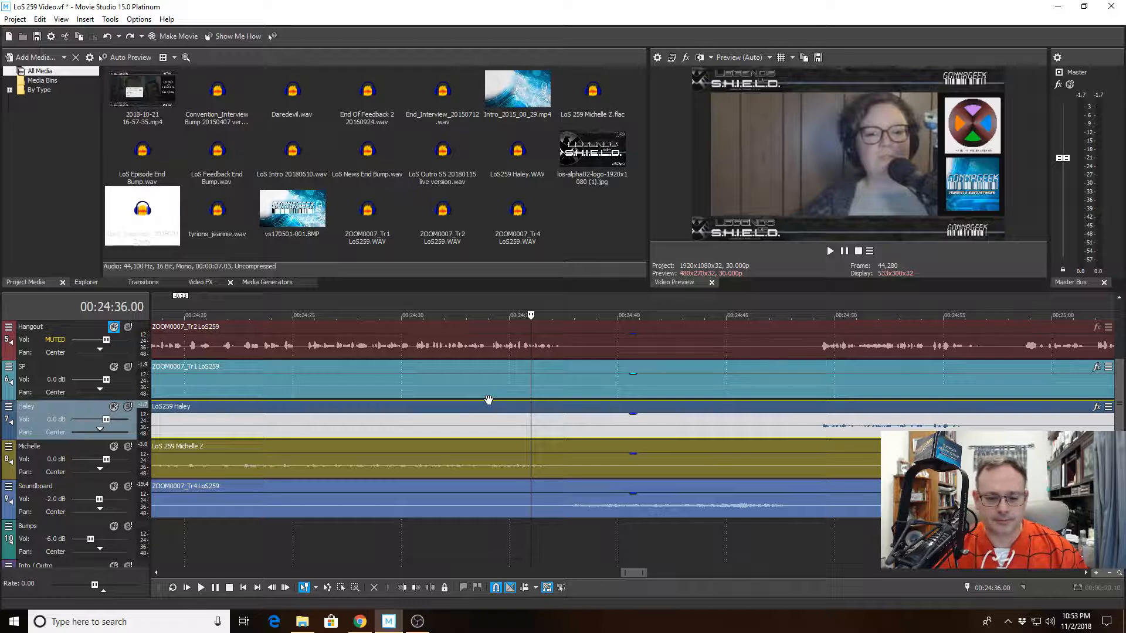
key("space")
scroll(627, 434, "up", 3)
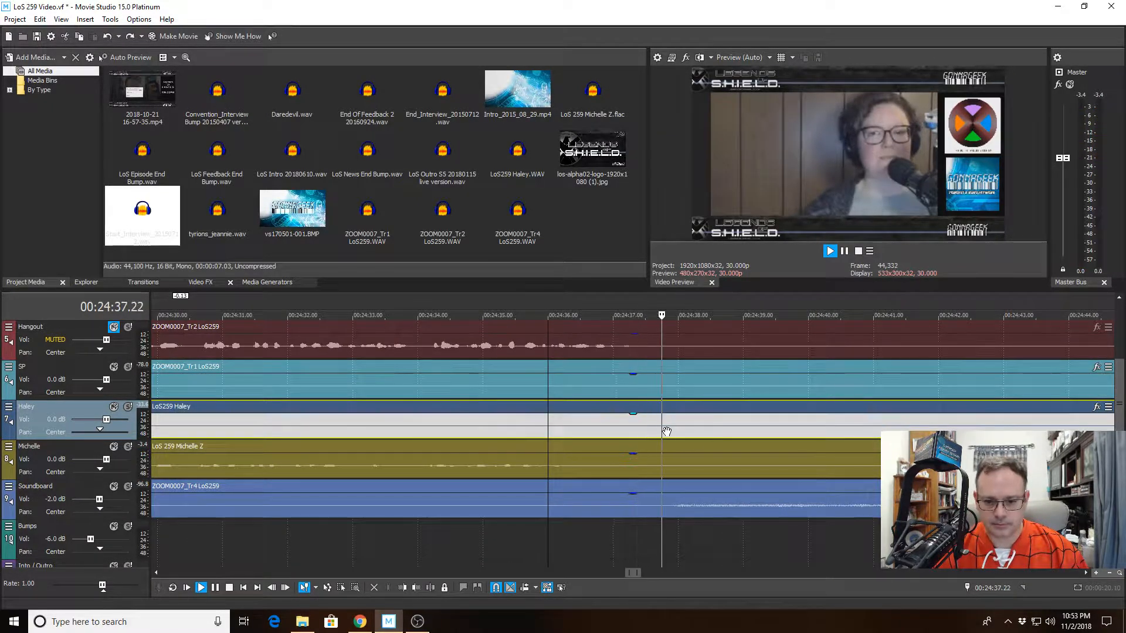
left_click(643, 406)
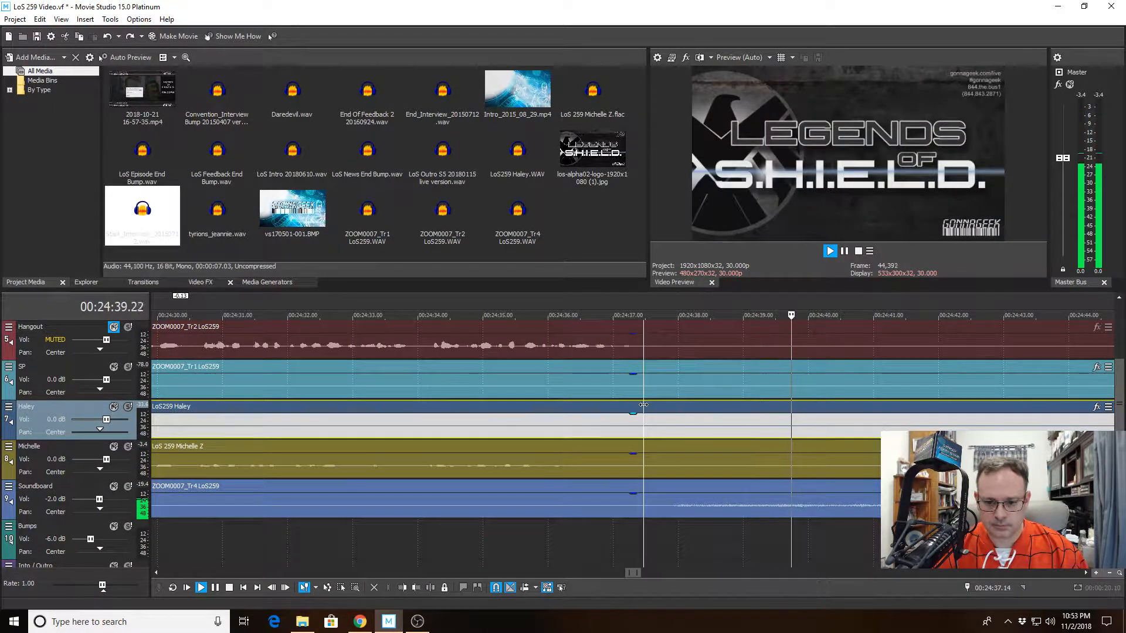
scroll(643, 405, "down", 3)
key("space")
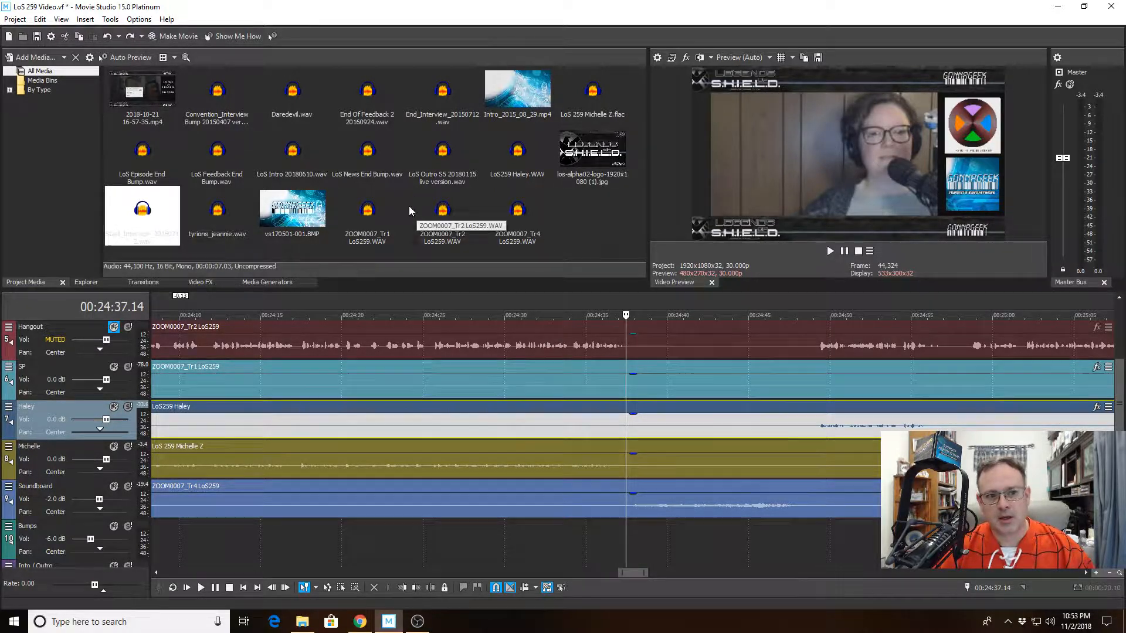
left_click_drag(143, 153, 683, 543)
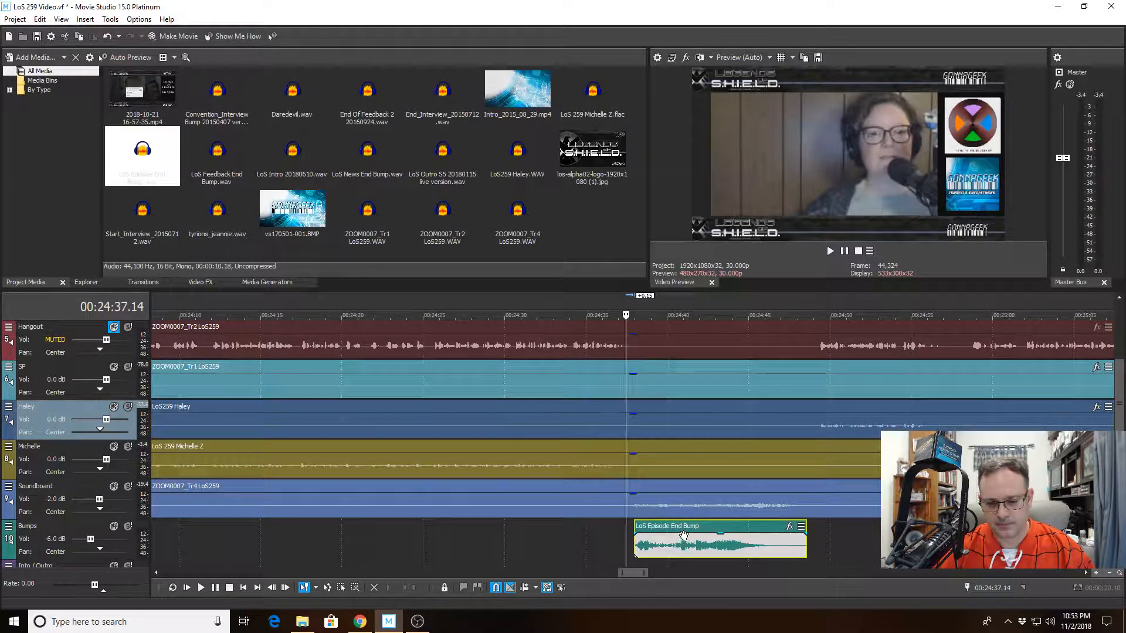
left_click(684, 526)
key("Delete")
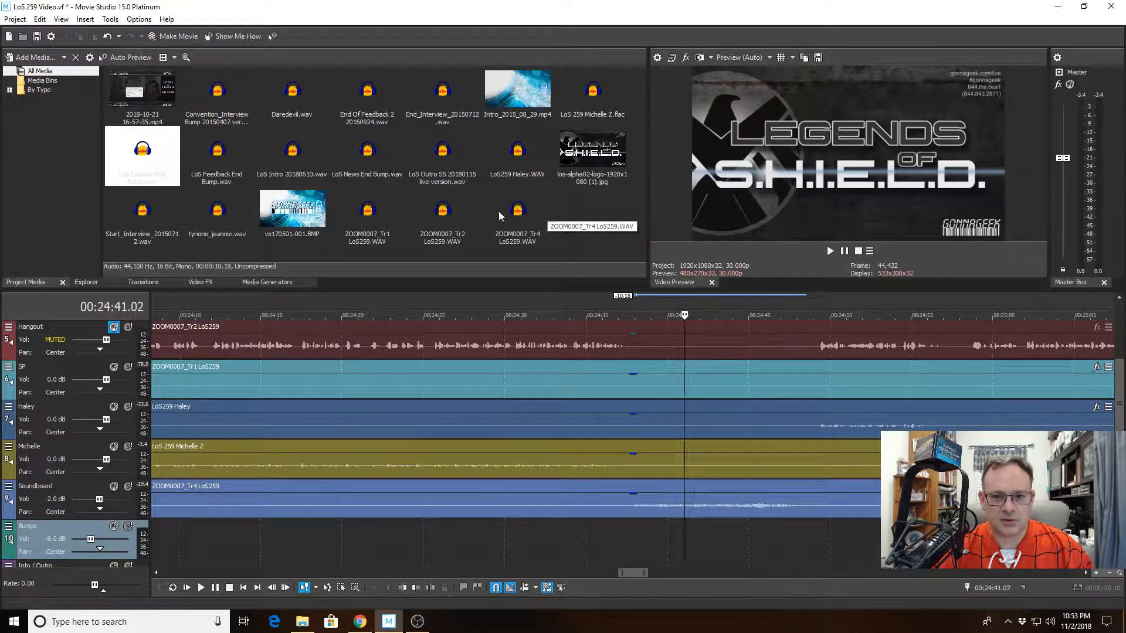
Place Daredevil.wav on the Bumps track and shift it to line up with the start of the soundboard audio above it
left_click_drag(292, 100, 645, 530)
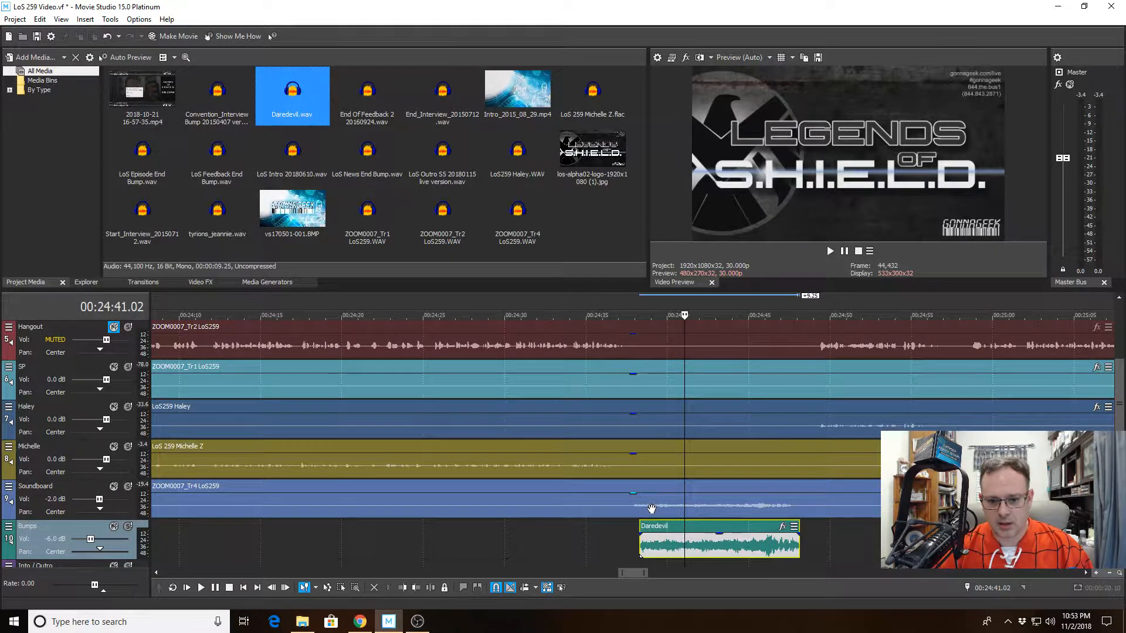
left_click(652, 508)
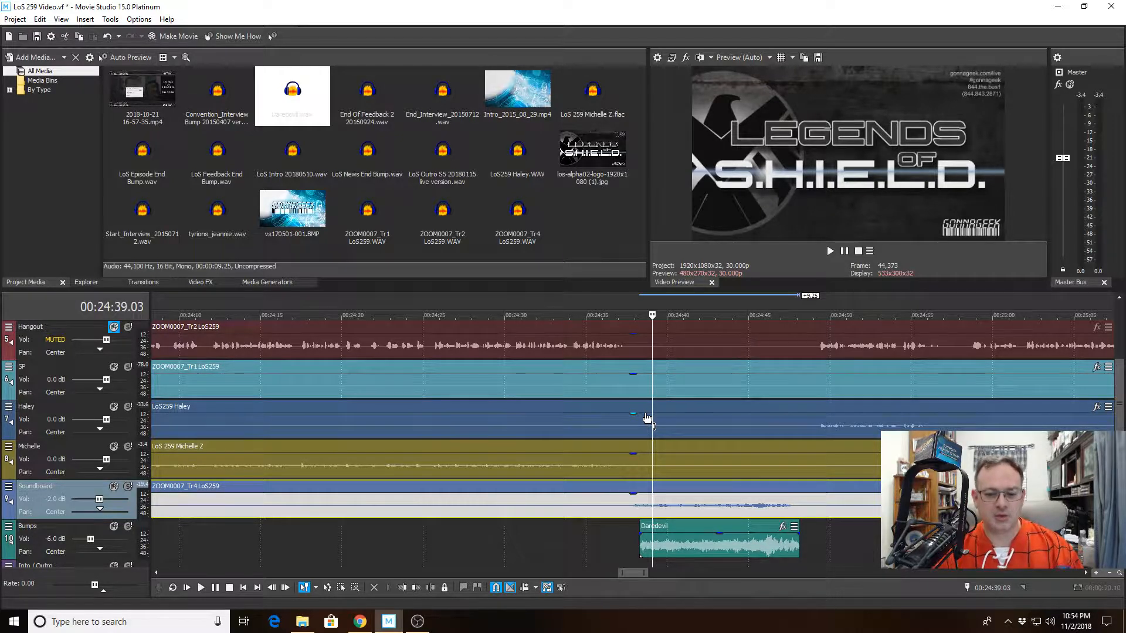
left_click_drag(742, 546, 735, 550)
Nudge the Daredevil clip so that its waveform matches the soundboard waveform around 00:24:46.22
scroll(716, 501, "up", 3)
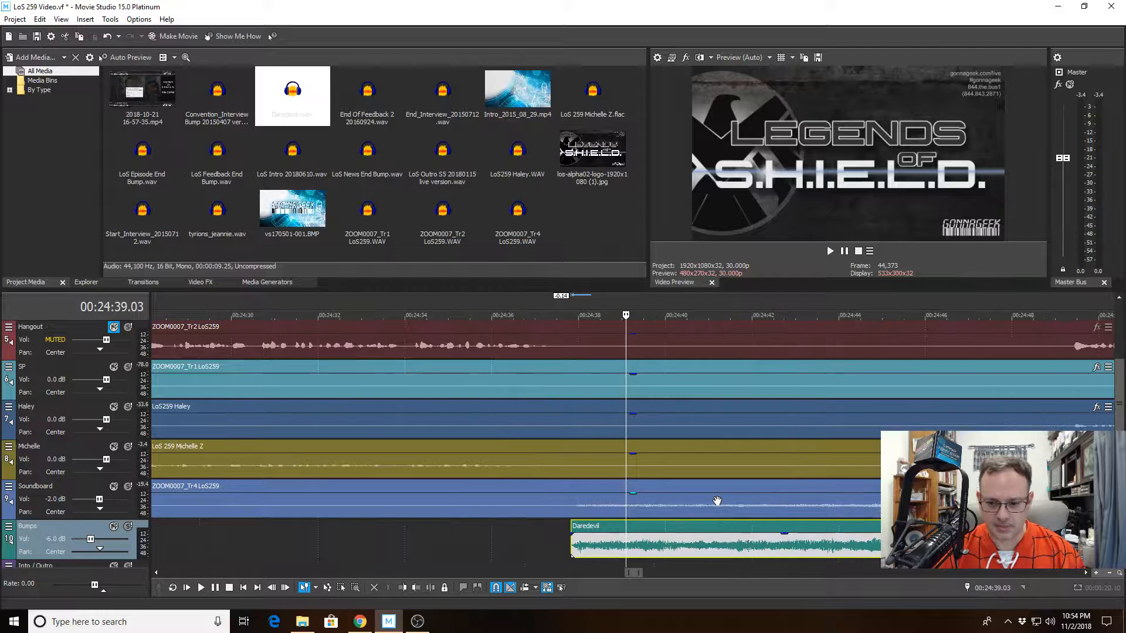
left_click(625, 466)
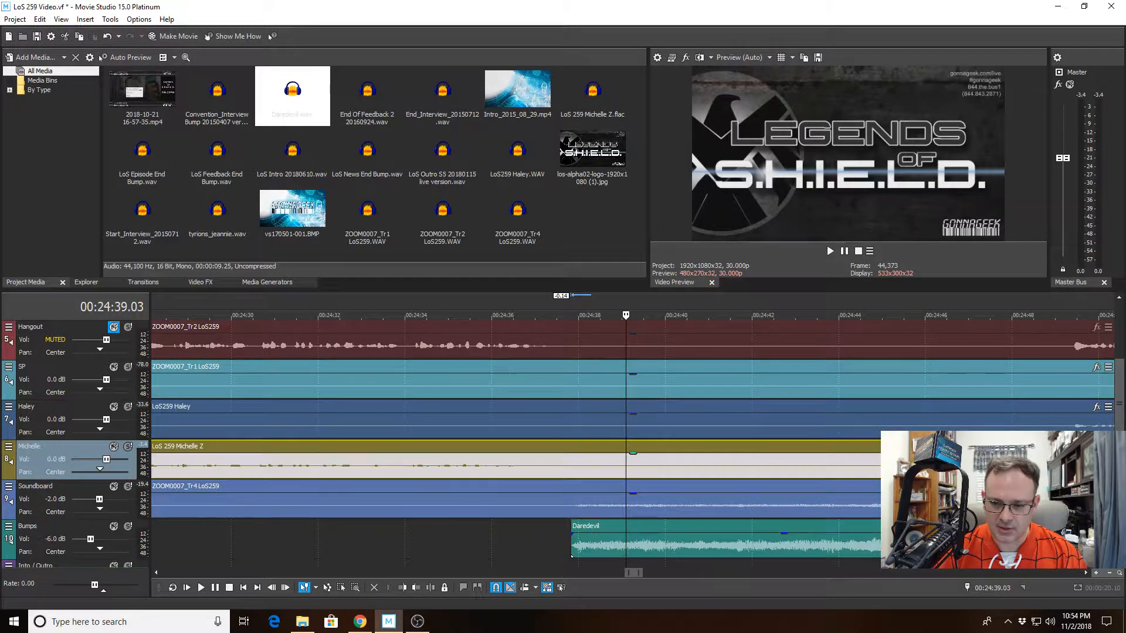
scroll(626, 466, "up", 3)
scroll(806, 496, "down", 5)
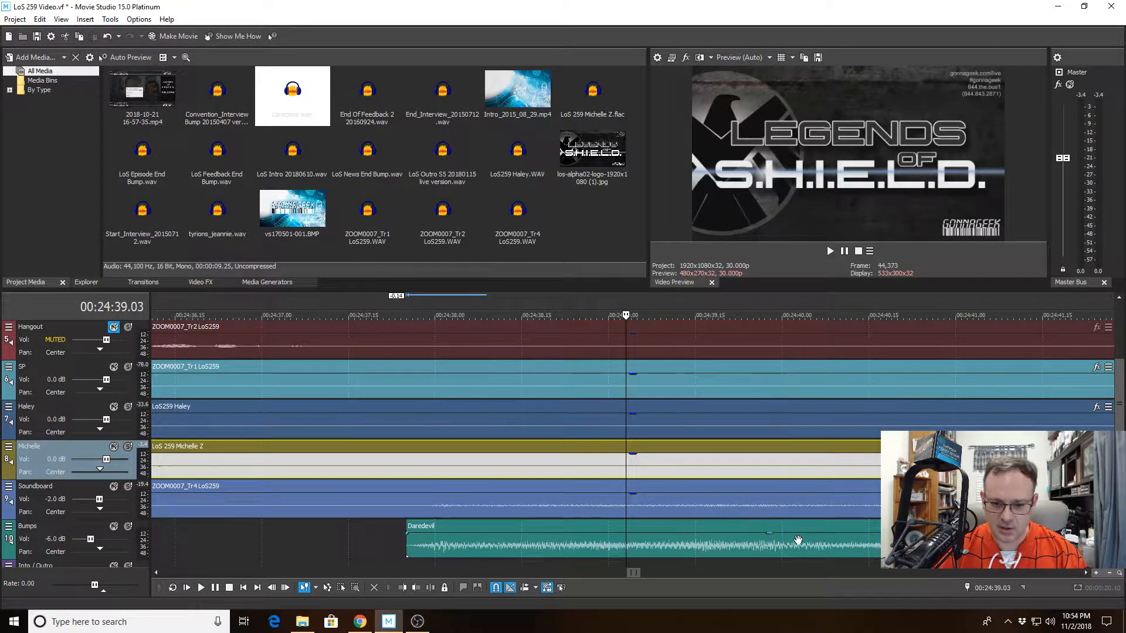
left_click(788, 469)
scroll(789, 469, "up", 6)
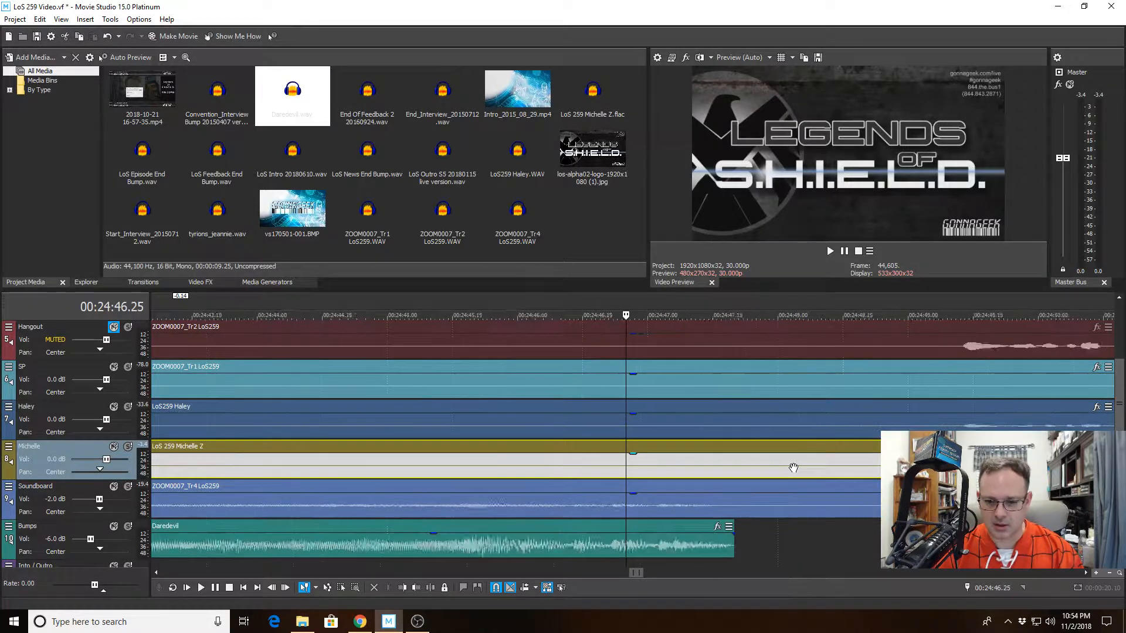
left_click(603, 448)
scroll(603, 449, "up", 3)
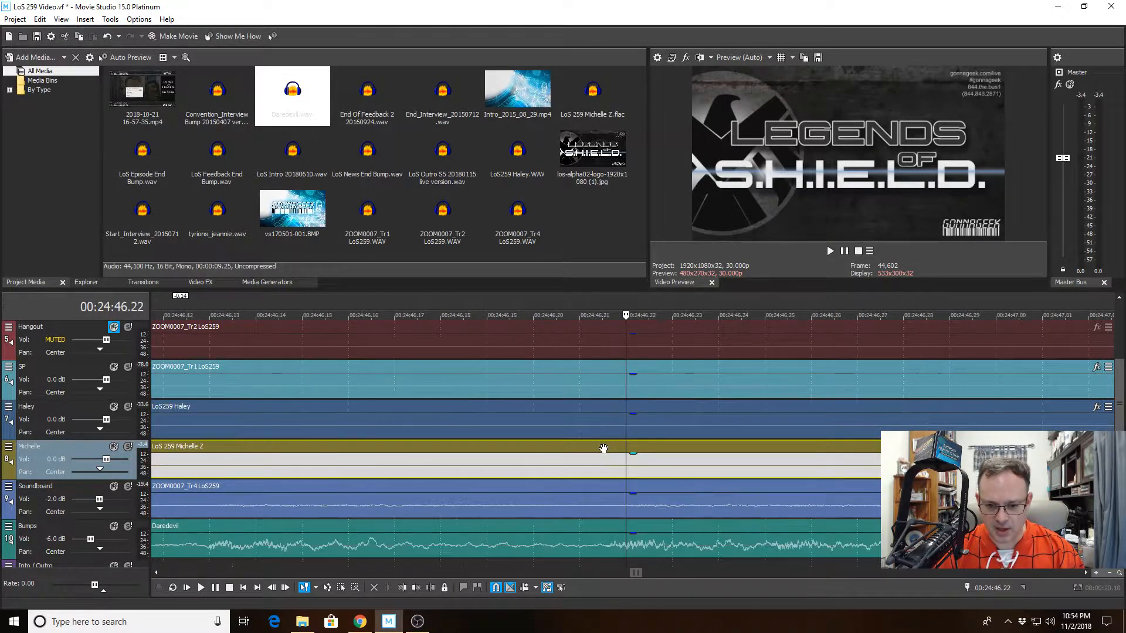
left_click(706, 548)
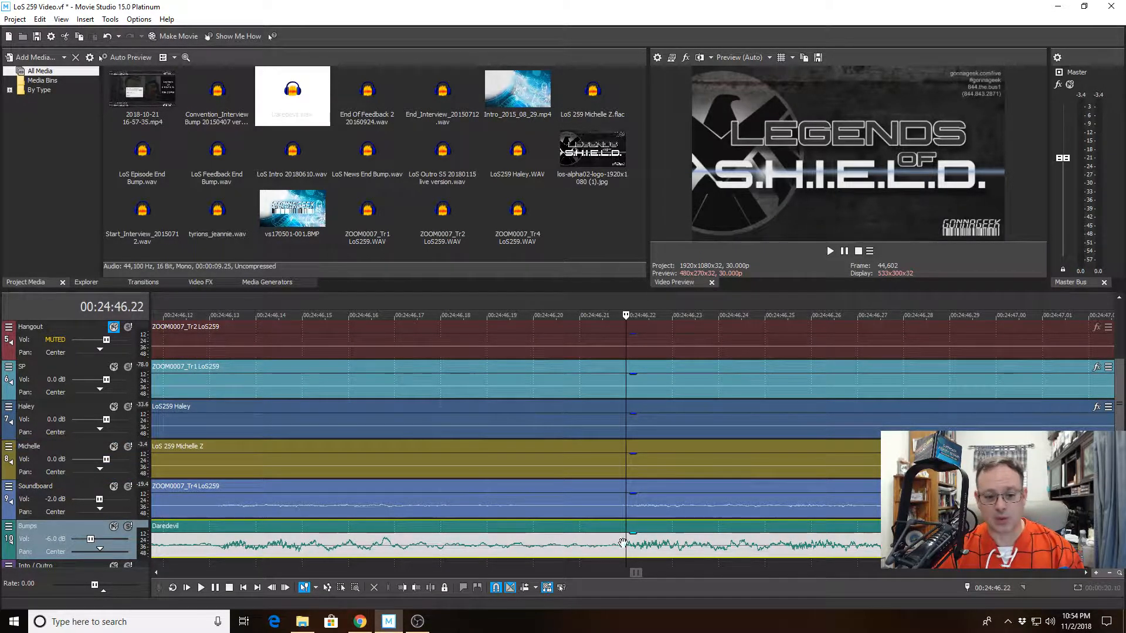
Fine-align the Daredevil clip against the soundboard peak at 00:24:46.17
left_click(383, 486)
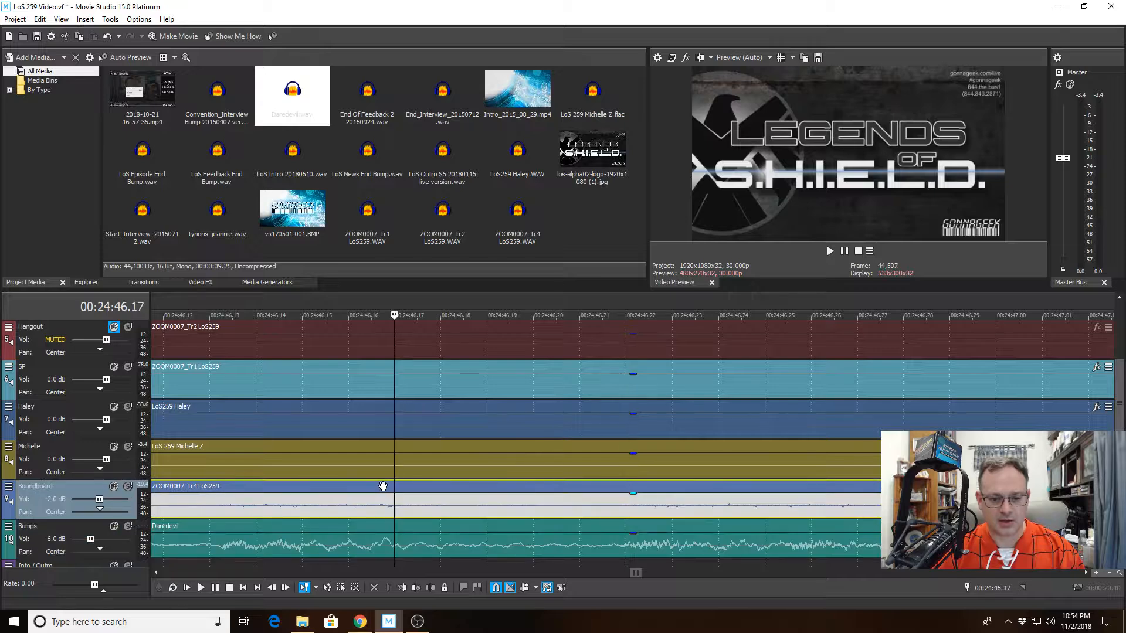
scroll(382, 486, "up", 1)
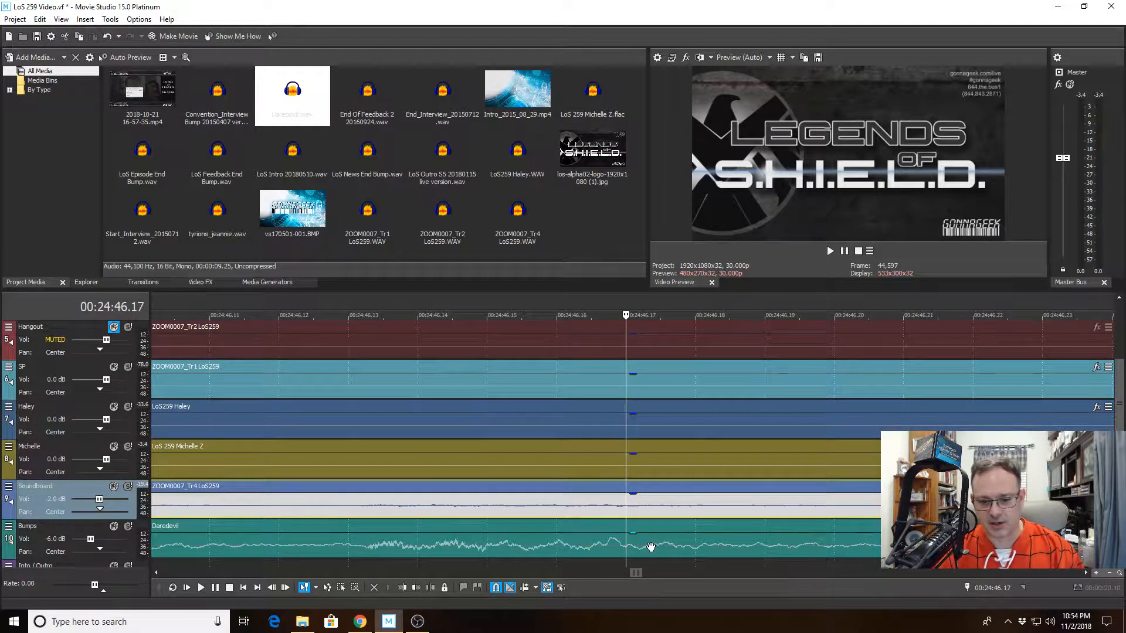
scroll(650, 546, "down", 1)
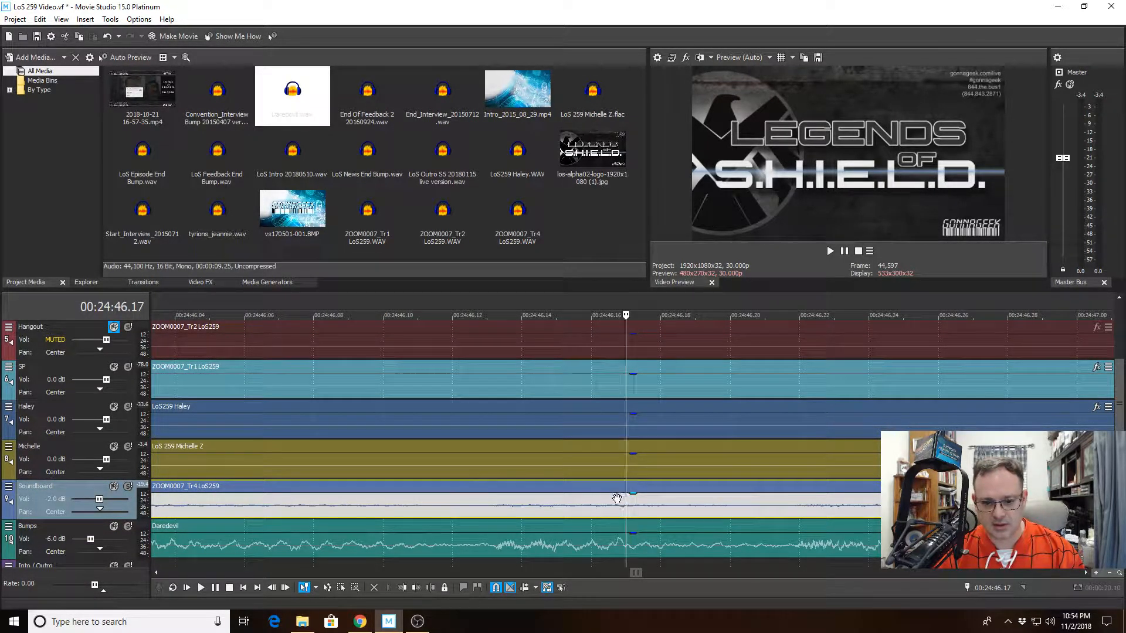
scroll(617, 544, "up", 1)
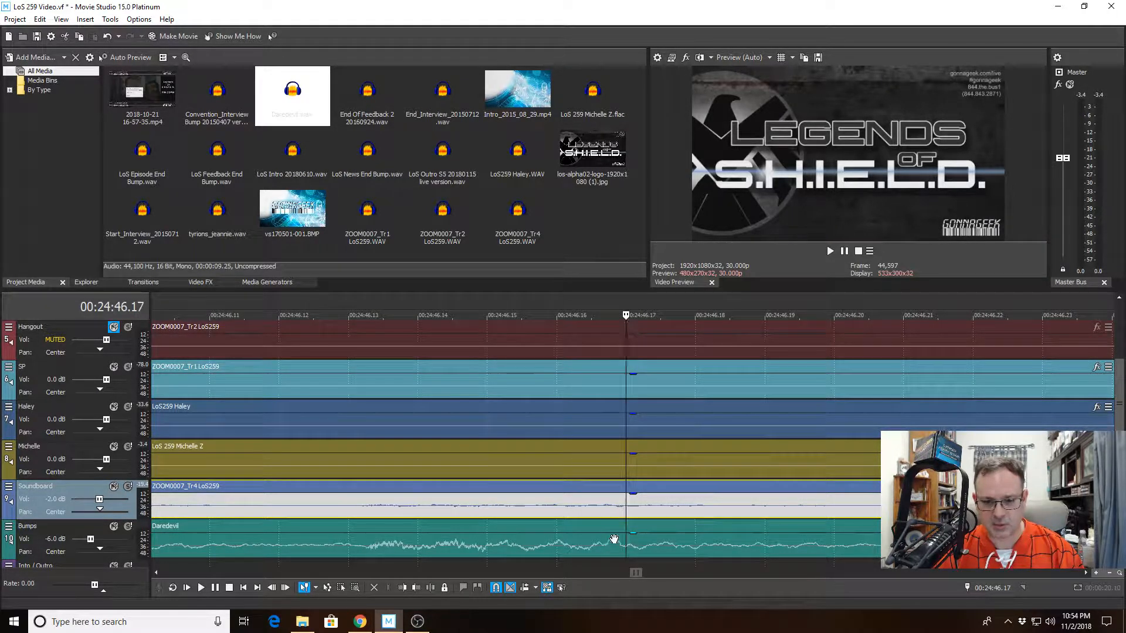
left_click(609, 540)
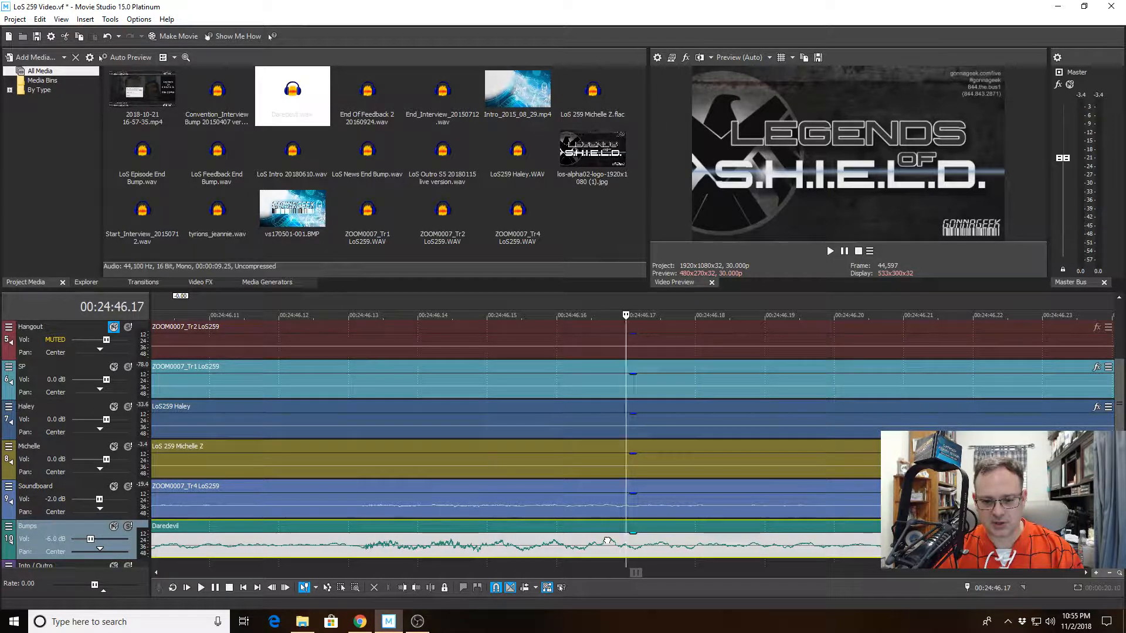
scroll(607, 540, "up", 3)
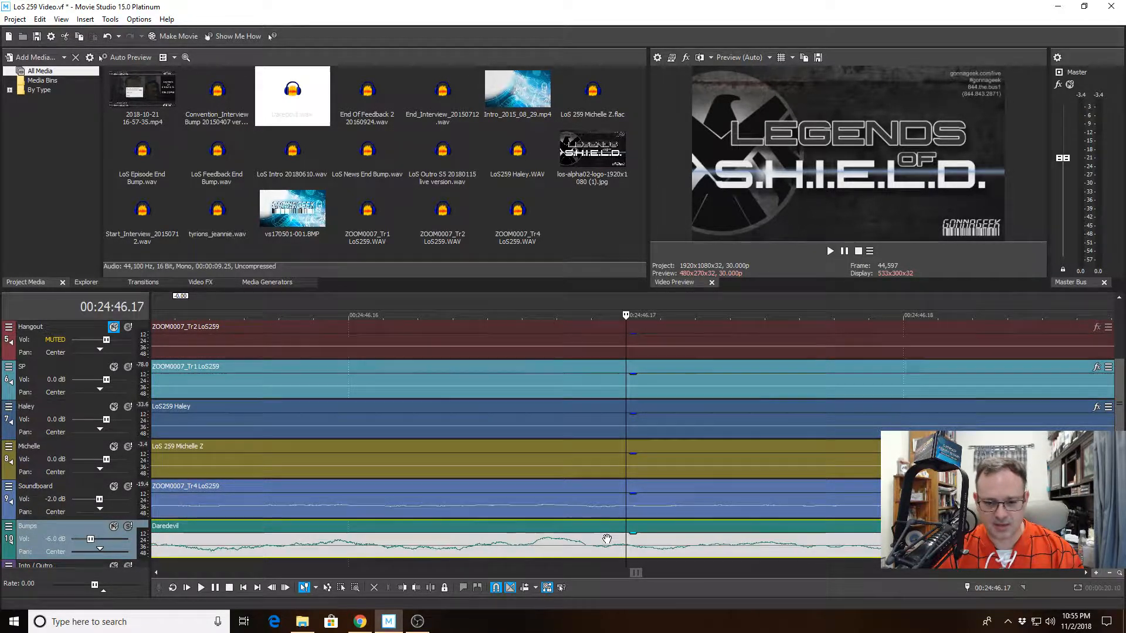
Play the soundboard audio and the Daredevil clip together from 00:24:36.19 to check their synchronization
scroll(575, 542, "down", 10)
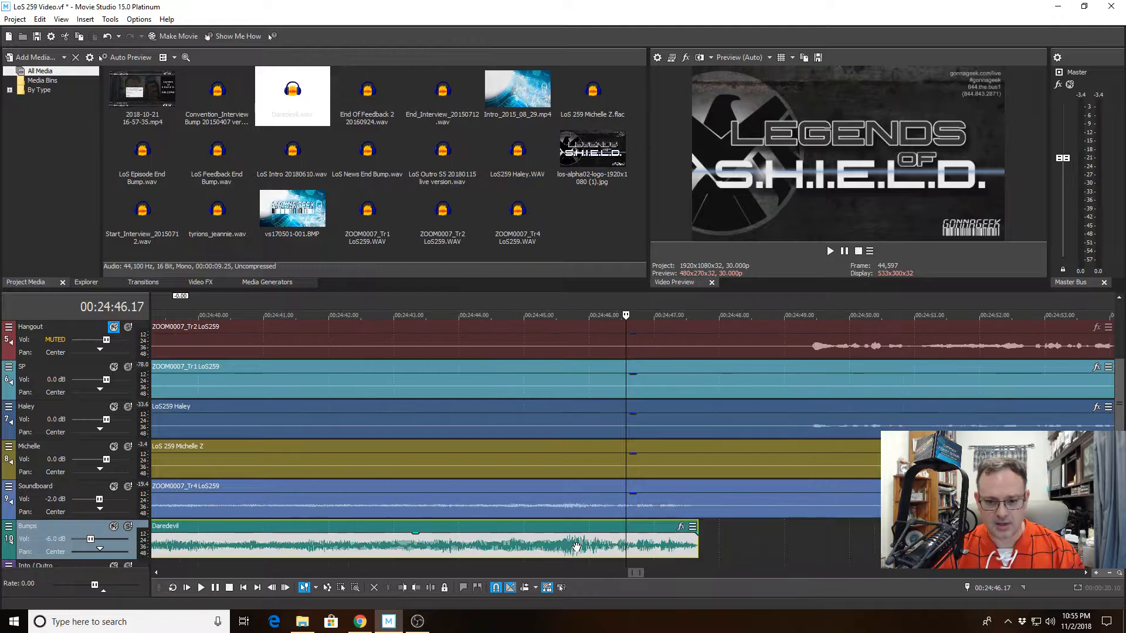
left_click(584, 488)
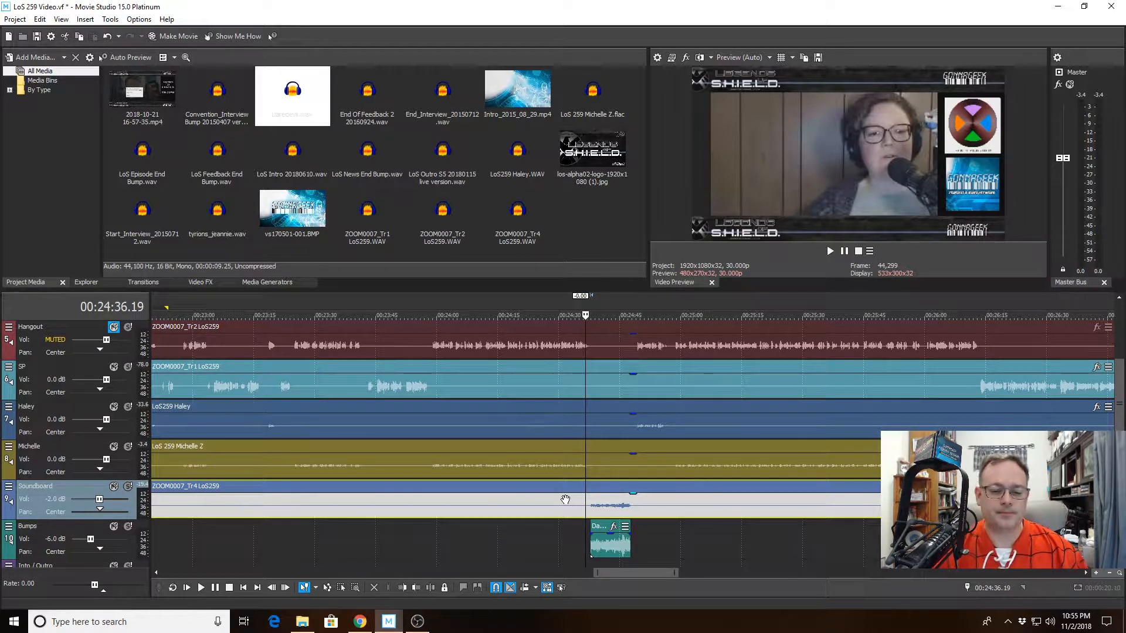
key("space")
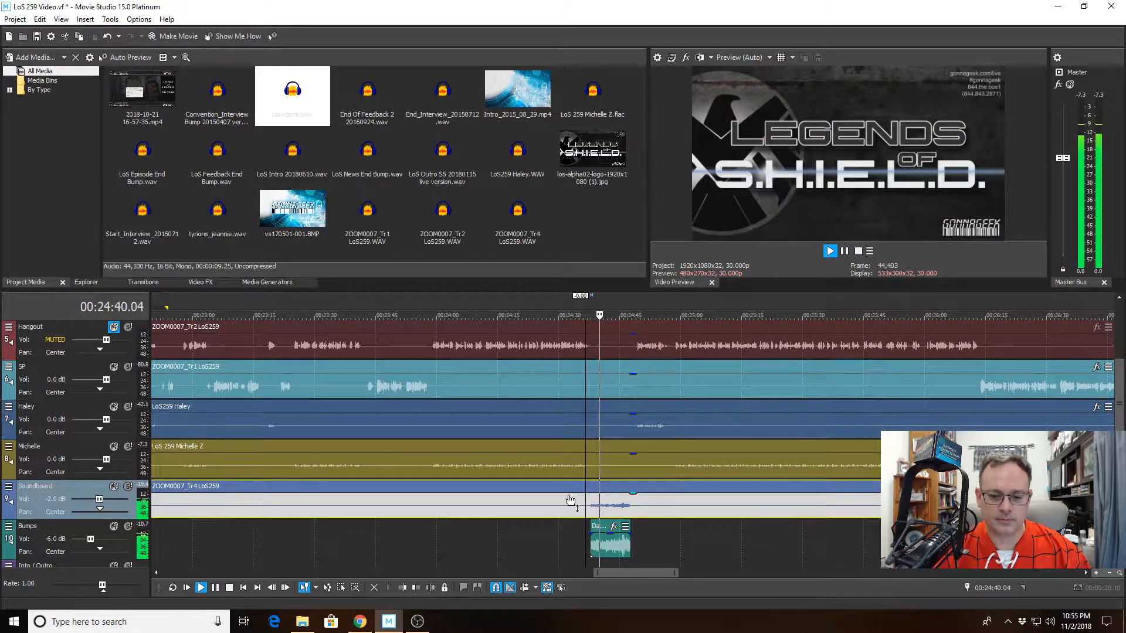
key("space")
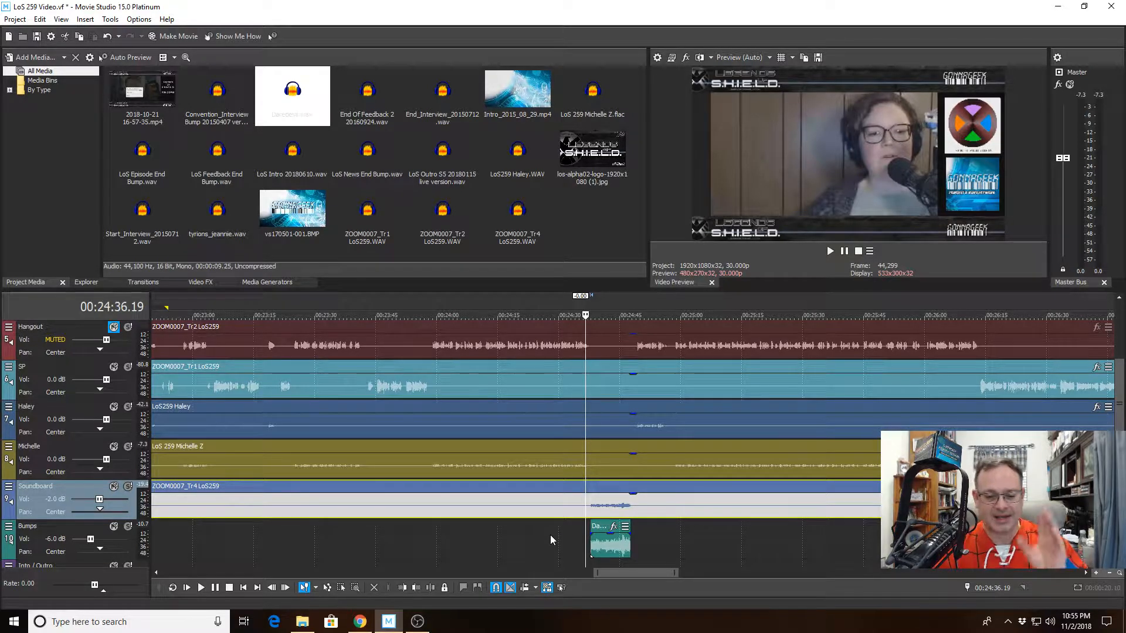
Trim the start of the track 9 soundboard clip to 00:24:59.03 and play from 00:24:33.09 past 00:24:48 to check the Daredevil bump
left_click(676, 497)
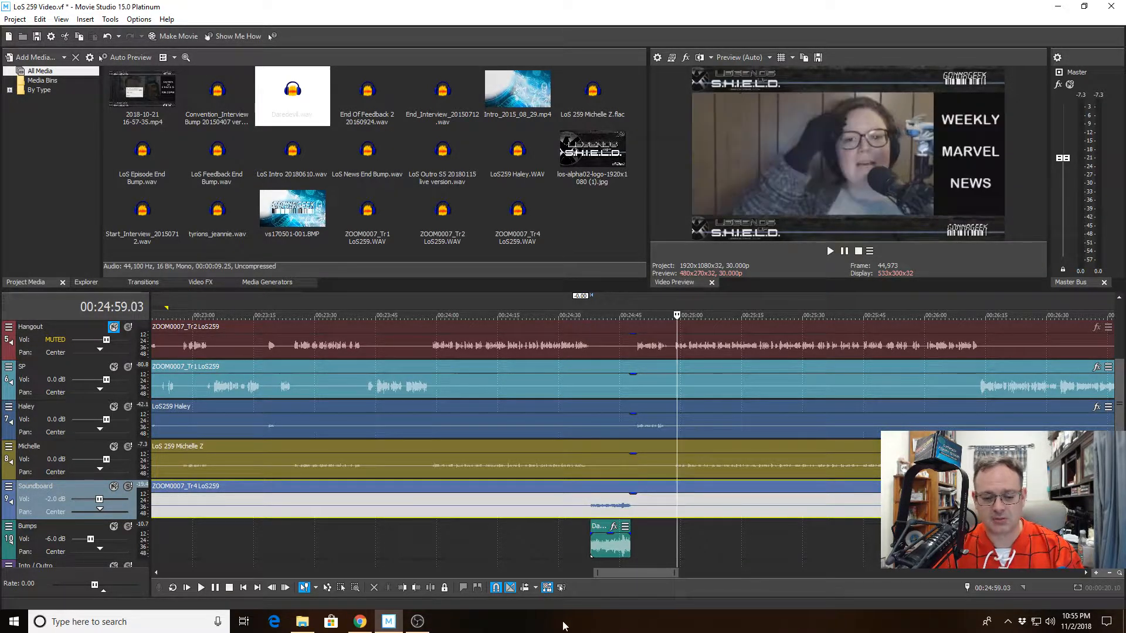
left_click(403, 587)
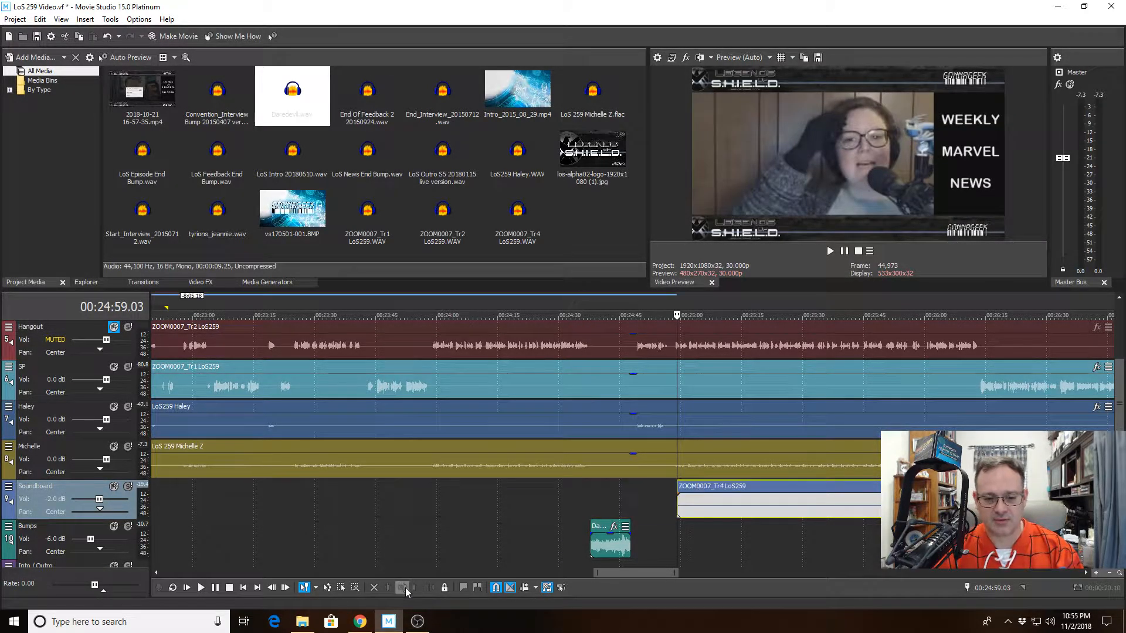
left_click(573, 316)
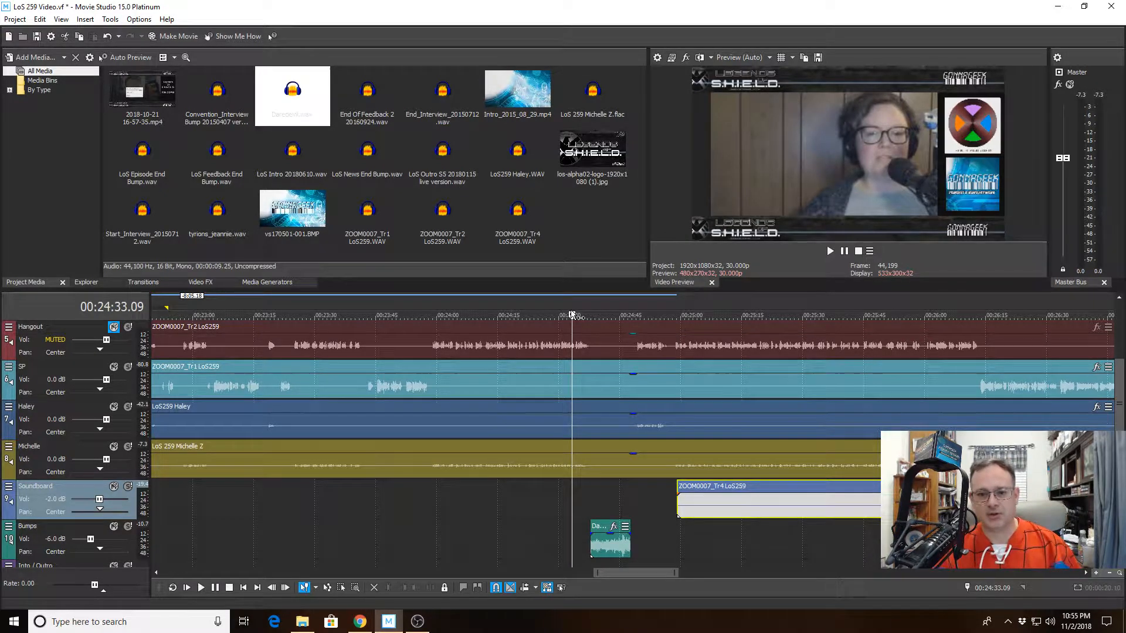
key("space")
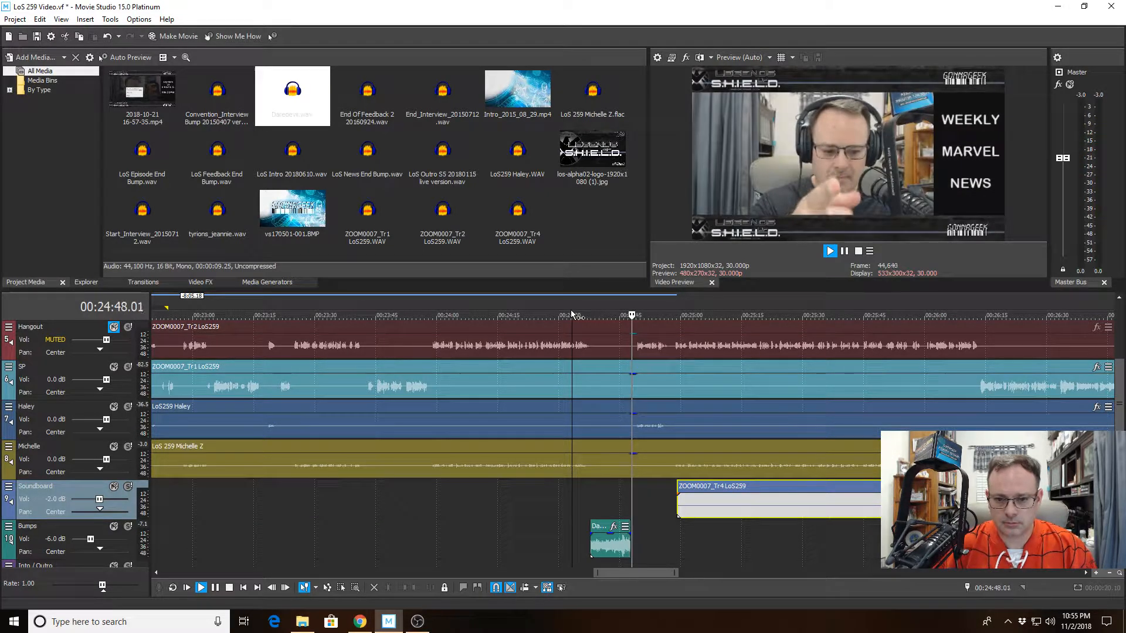
key("space")
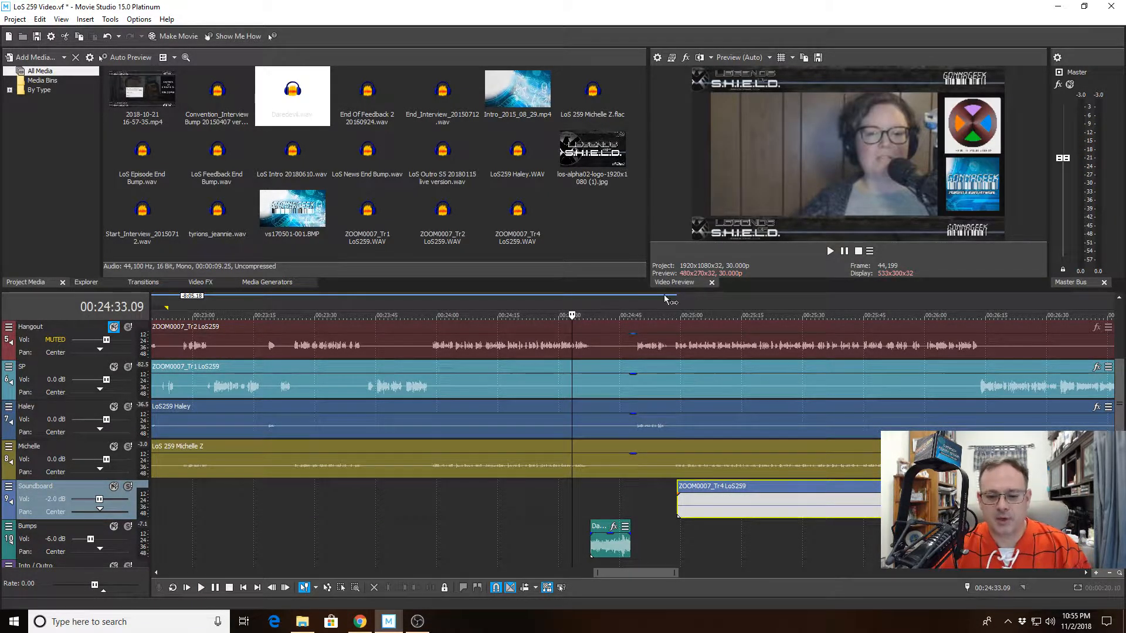
Set the cursor at 00:24:44.08 within the Daredevil bump and save the project
left_click(617, 486)
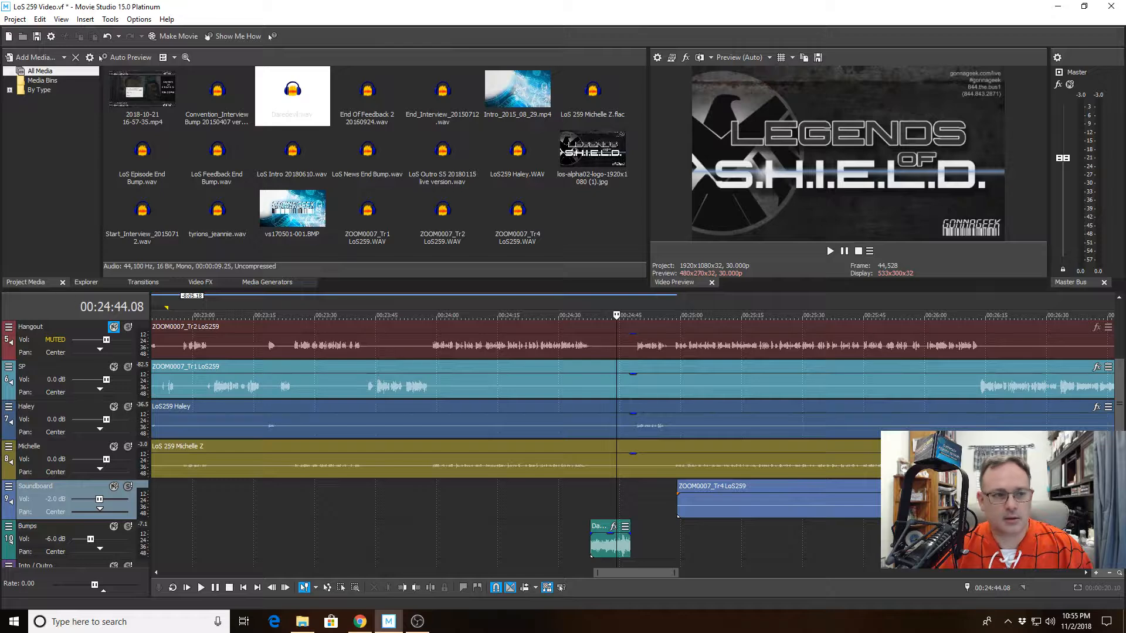
left_click(15, 19)
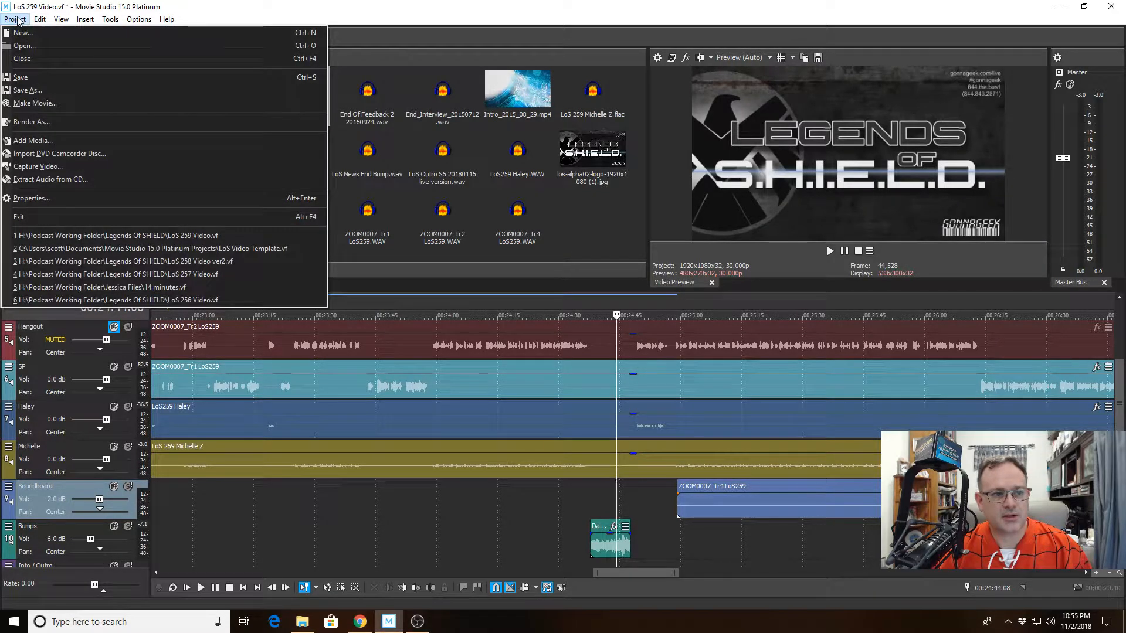
left_click(117, 235)
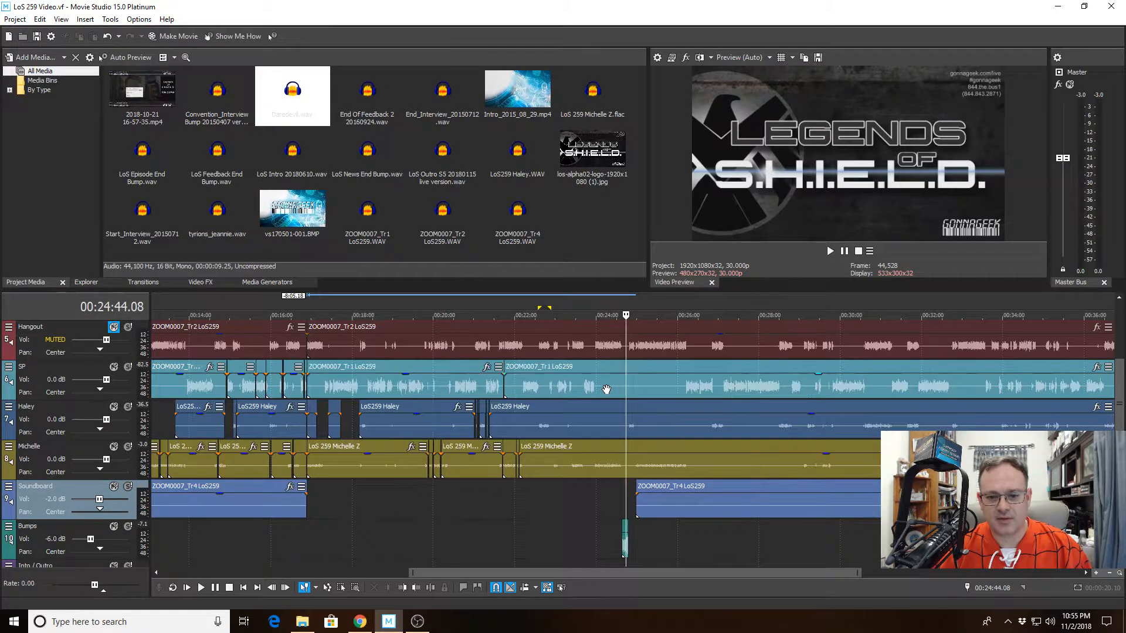